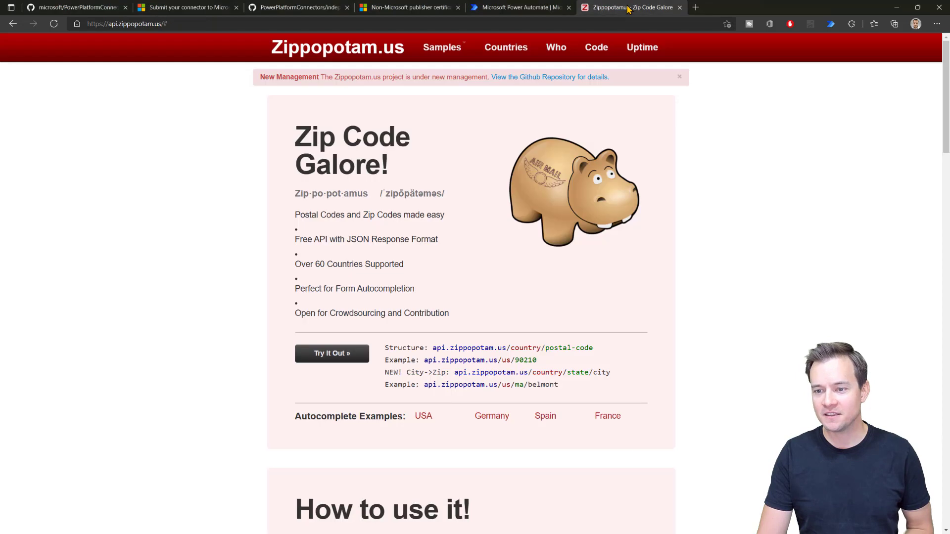
Step: Review the Zippopotam.us supported-countries table, then return to the API URL structure at the top
{"action": "left_click", "coordinate": [628, 8]}
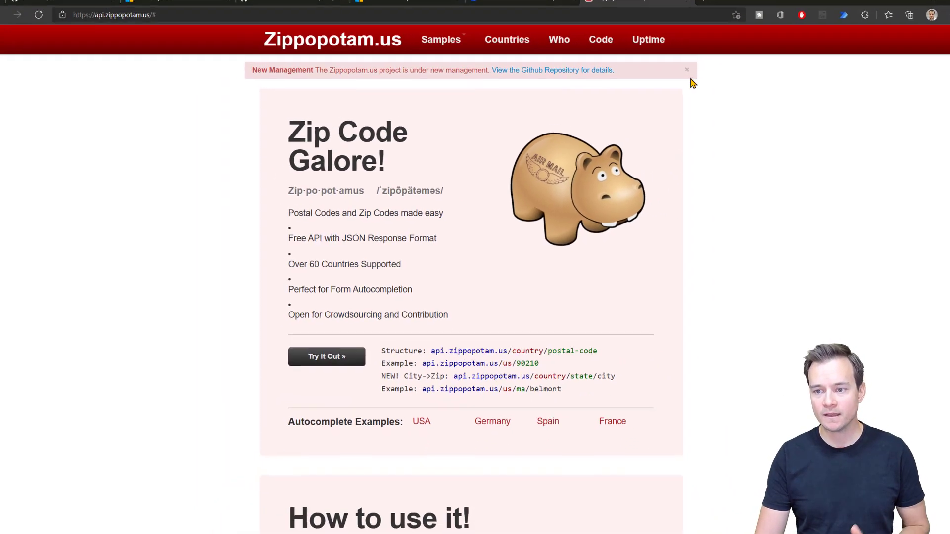
{"action": "left_click", "coordinate": [495, 56]}
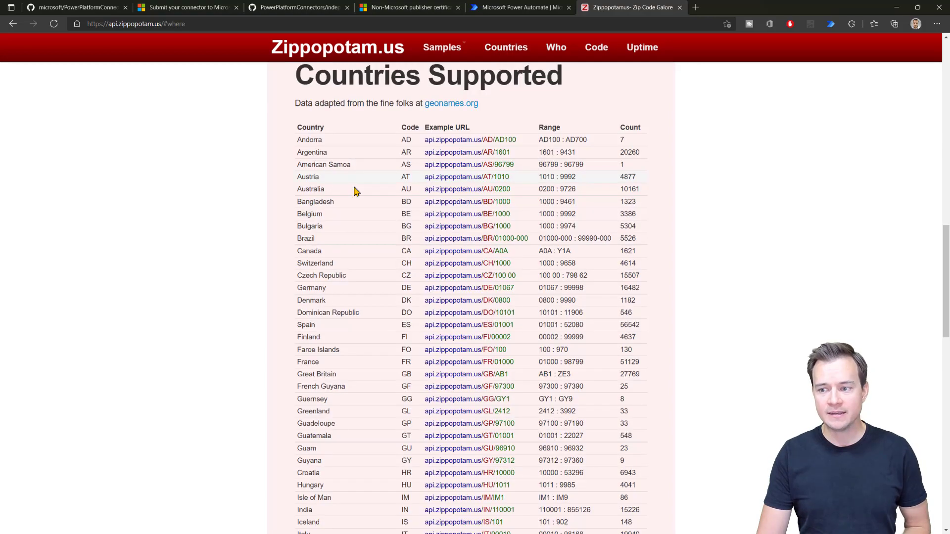
{"action": "scroll", "coordinate": [333, 196], "scroll_direction": "down", "scroll_amount": 10}
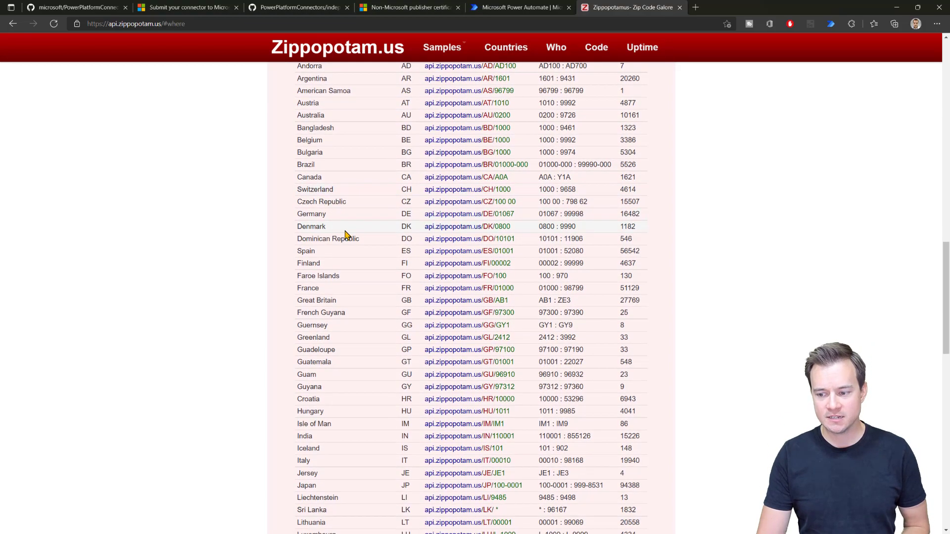
{"action": "scroll", "coordinate": [346, 258], "scroll_direction": "down", "scroll_amount": 5}
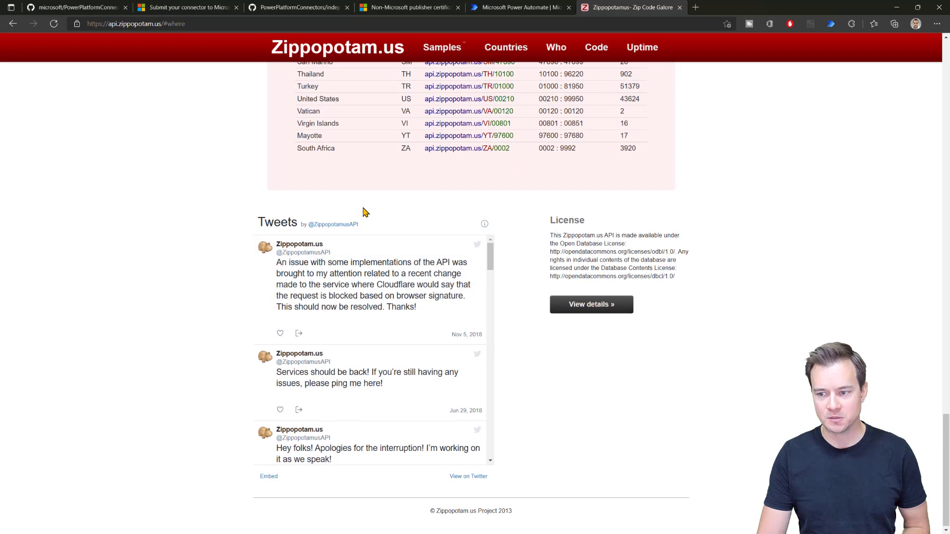
{"action": "scroll", "coordinate": [364, 212], "scroll_direction": "up", "scroll_amount": 10}
{"action": "scroll", "coordinate": [364, 212], "scroll_direction": "up", "scroll_amount": 15}
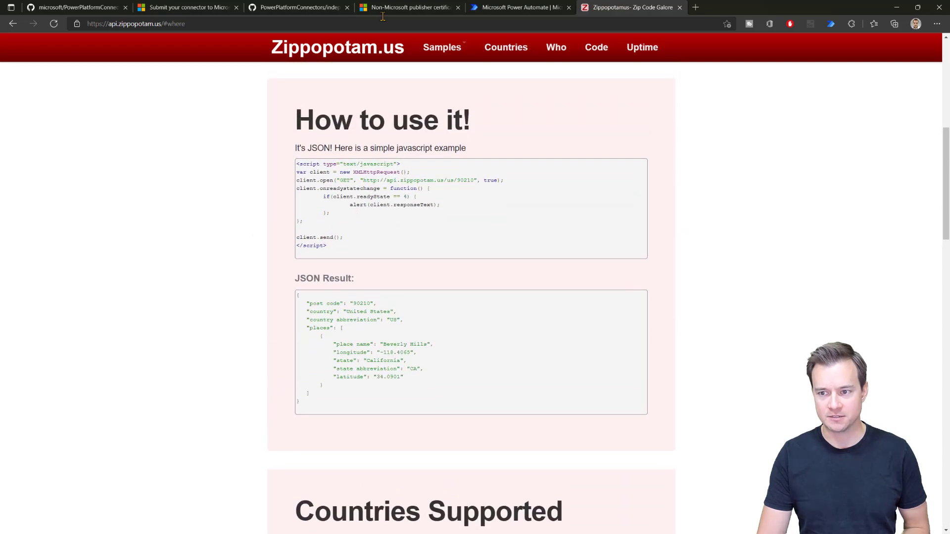
{"action": "left_click", "coordinate": [371, 54]}
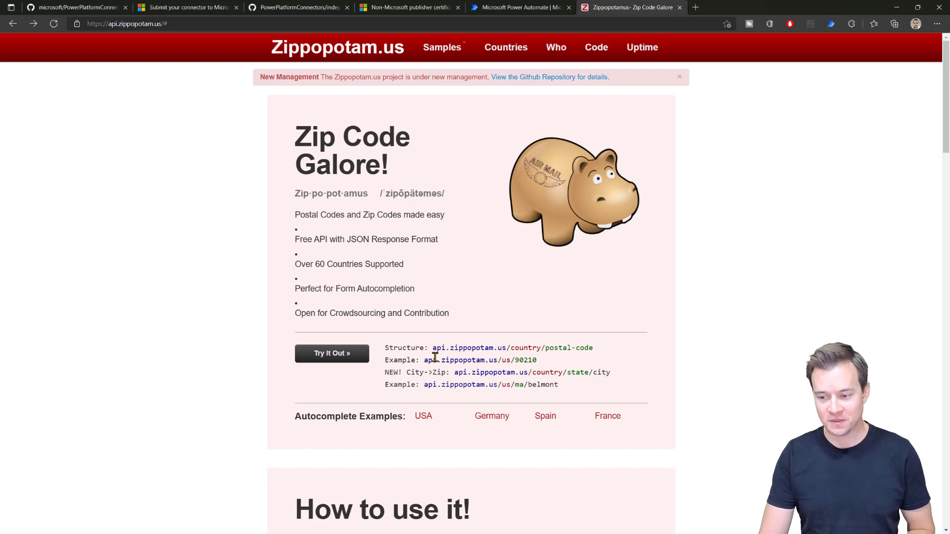
Step: Inspect the example lookup URLs us/90210 and us/ma/belmont, then return to Power Automate
{"action": "left_click_drag", "start_coordinate": [423, 360], "coordinate": [539, 368]}
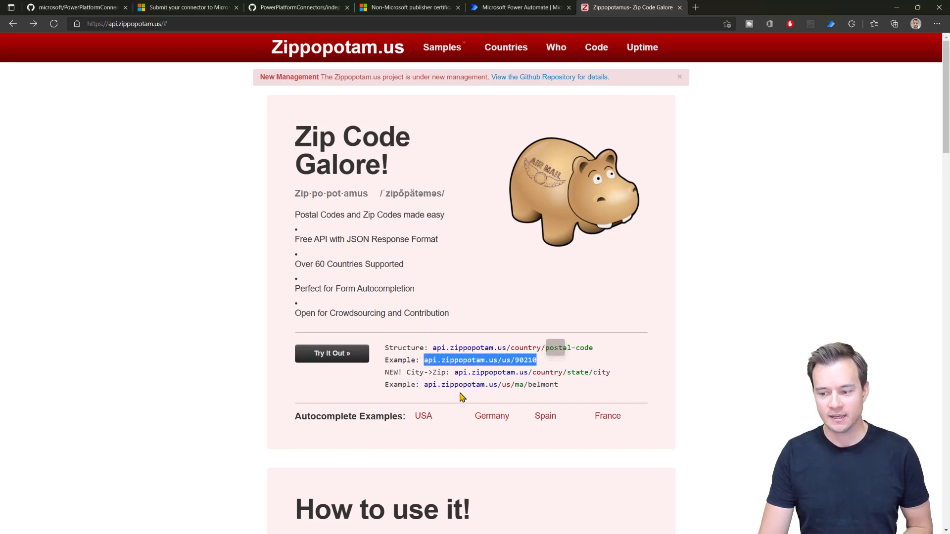
{"action": "left_click_drag", "start_coordinate": [424, 384], "coordinate": [513, 388]}
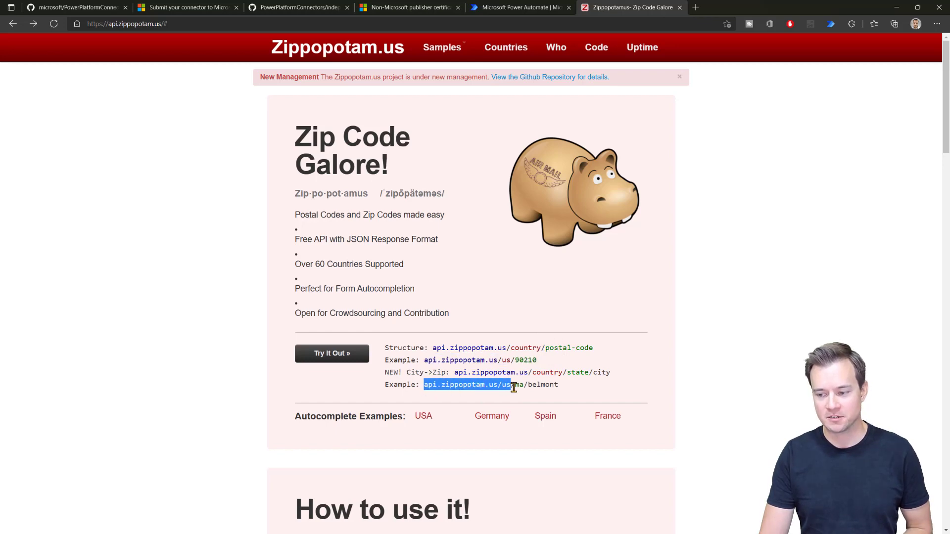
{"action": "left_click", "coordinate": [514, 386]}
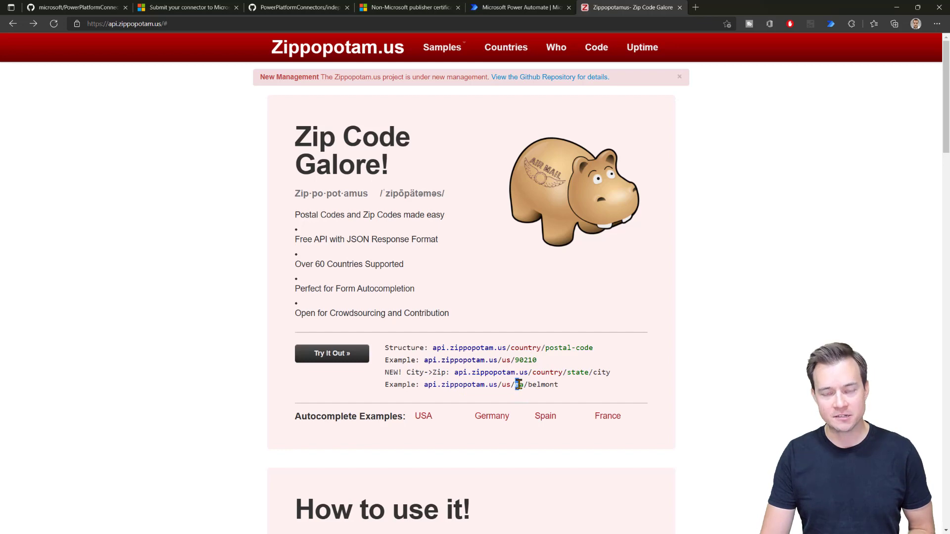
{"action": "double_click", "coordinate": [519, 384]}
{"action": "double_click", "coordinate": [540, 385]}
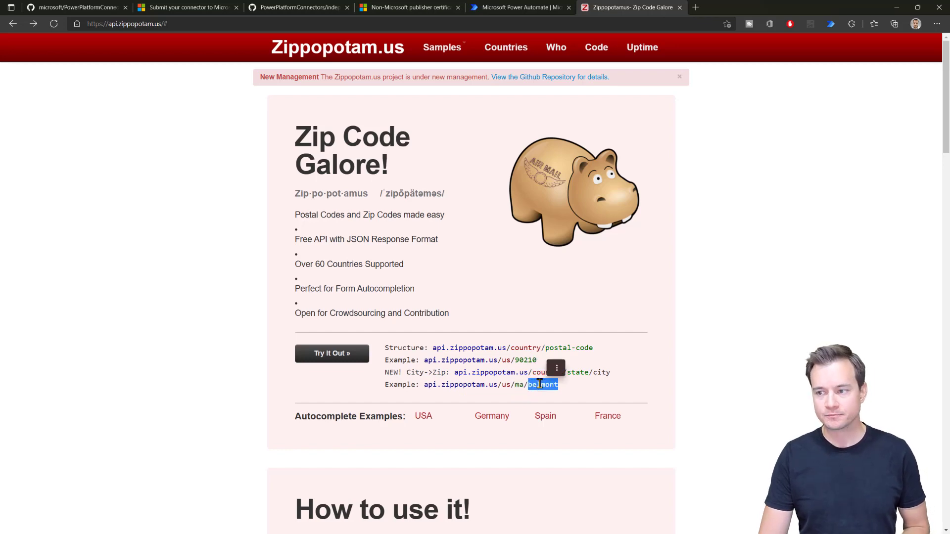
{"action": "left_click", "coordinate": [549, 342]}
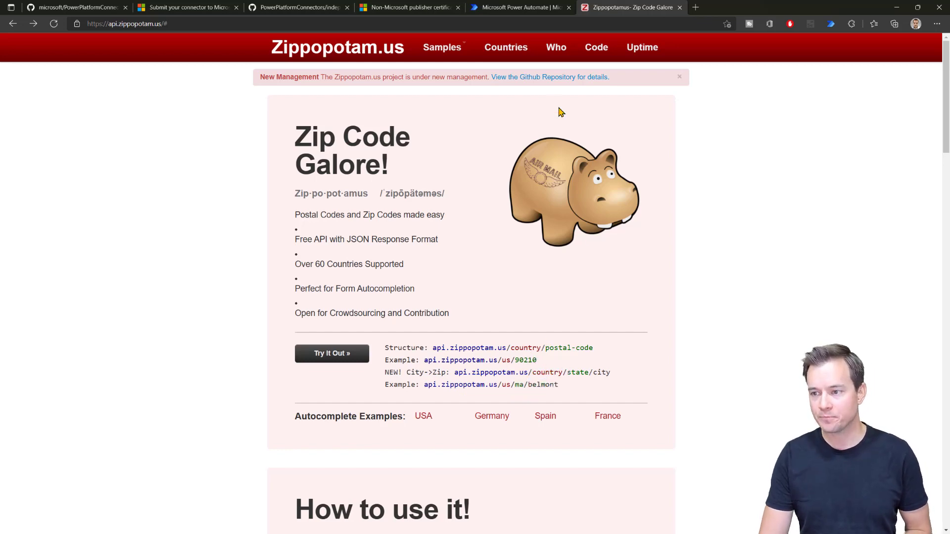
{"action": "left_click", "coordinate": [514, 7]}
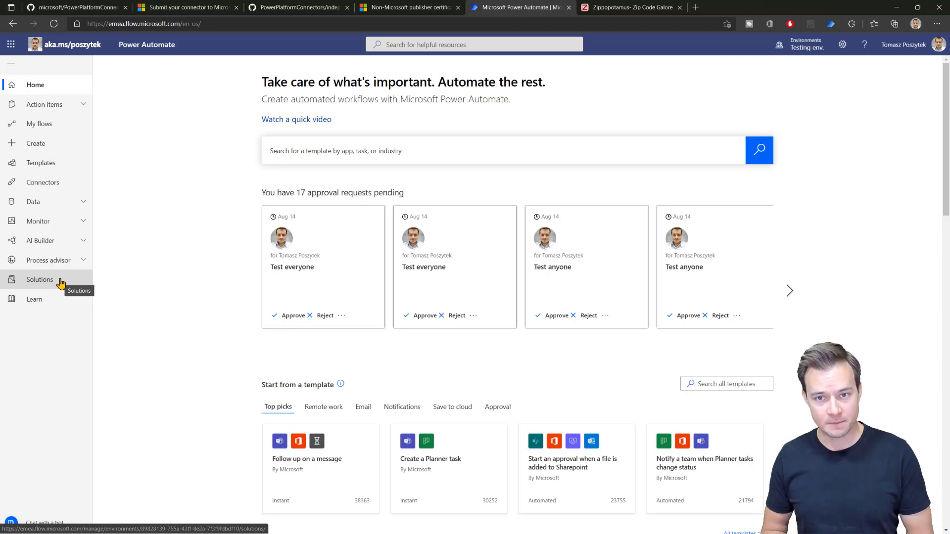
Step: Go to Data > Custom connectors and show the New custom connector options
{"action": "left_click", "coordinate": [74, 202]}
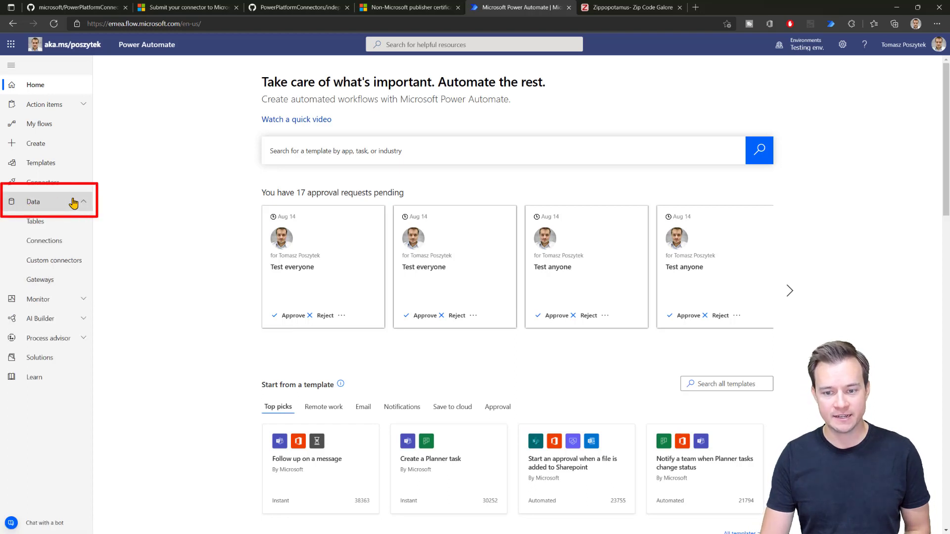
{"action": "left_click", "coordinate": [74, 260]}
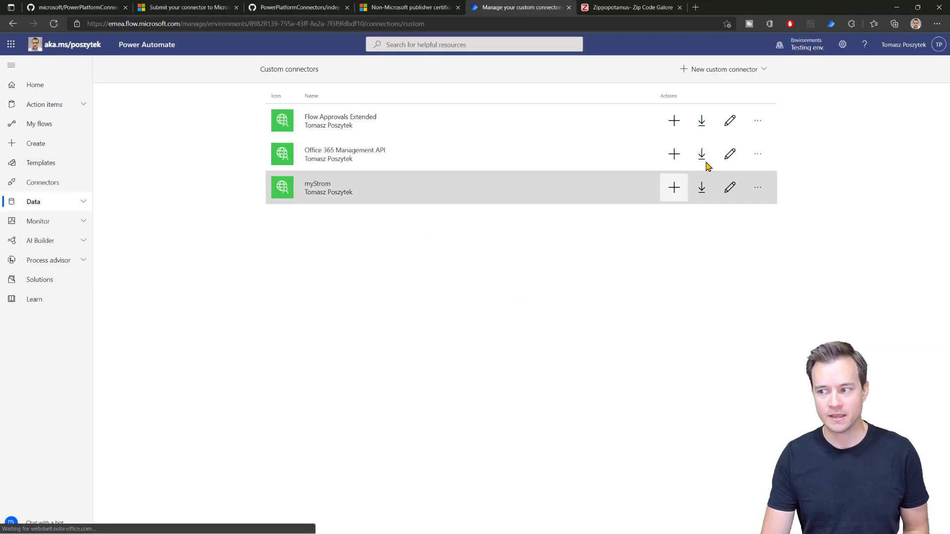
{"action": "left_click", "coordinate": [762, 73]}
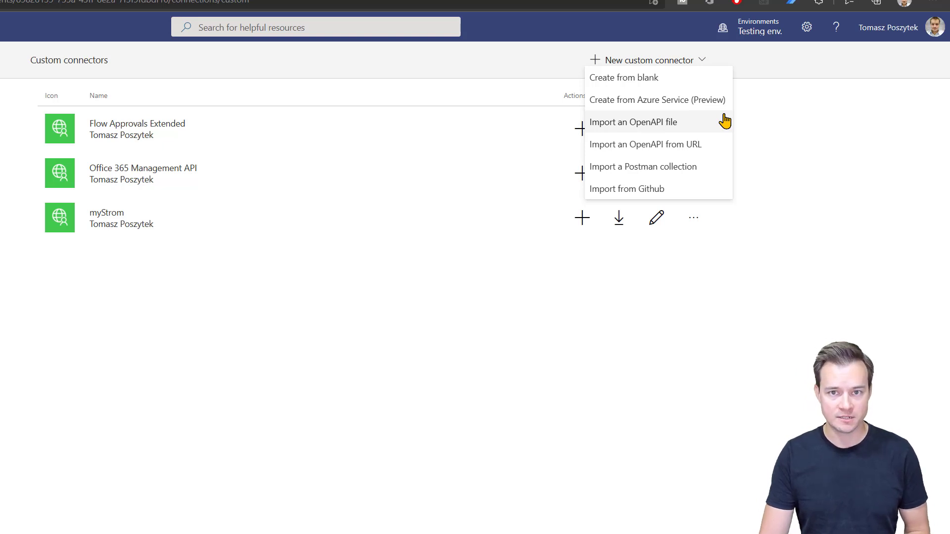
Step: Create a blank custom connector named Zippopotamus and continue to its setup
{"action": "left_click", "coordinate": [670, 83]}
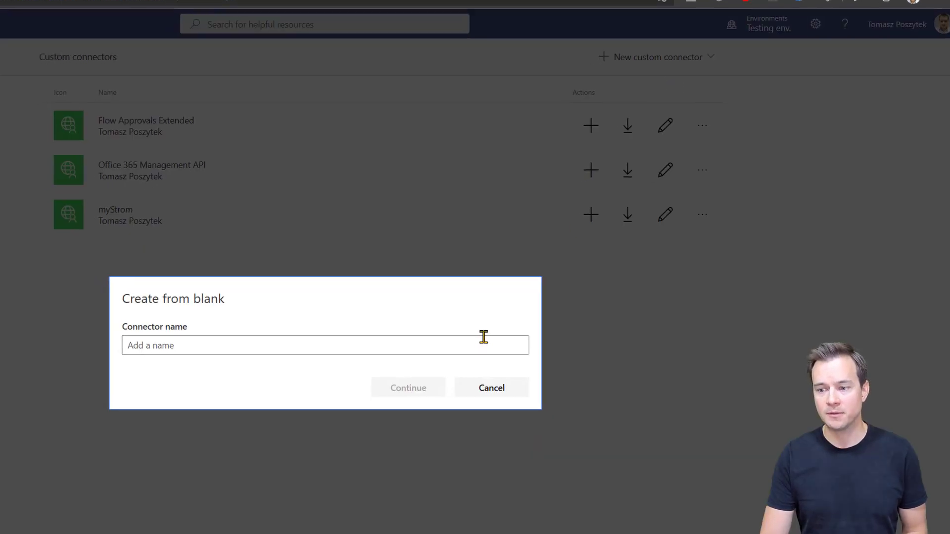
{"action": "left_click", "coordinate": [387, 308]}
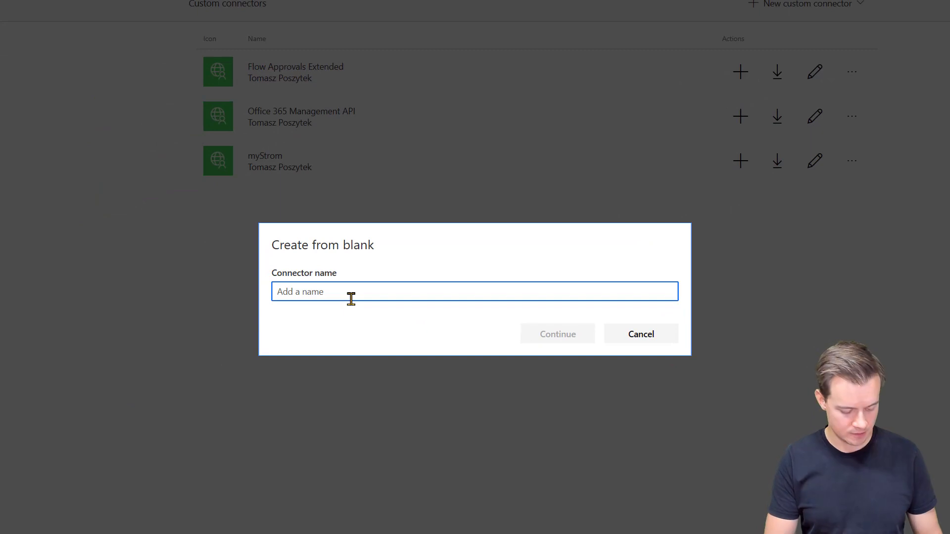
{"action": "type", "text": "Zp"}
{"action": "type", "text": "ippopotamus"}
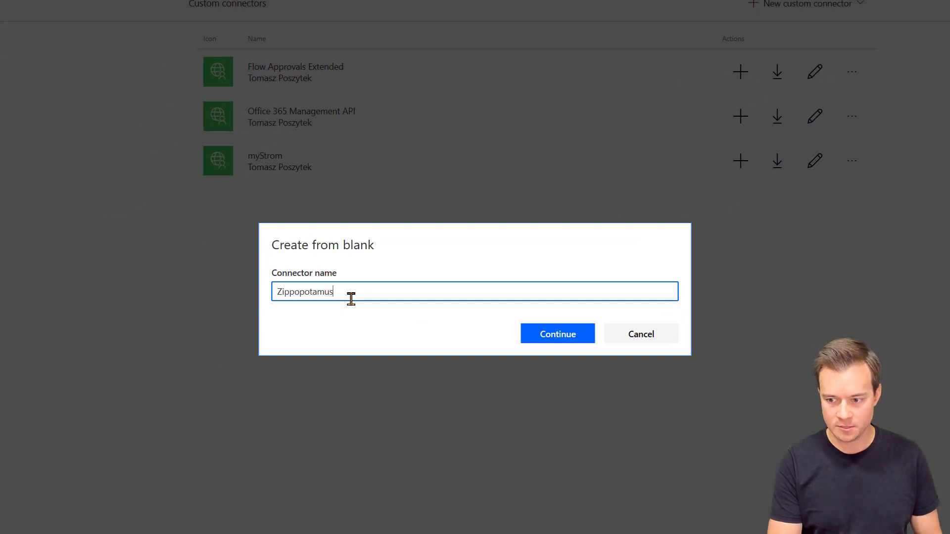
{"action": "left_click", "coordinate": [531, 336]}
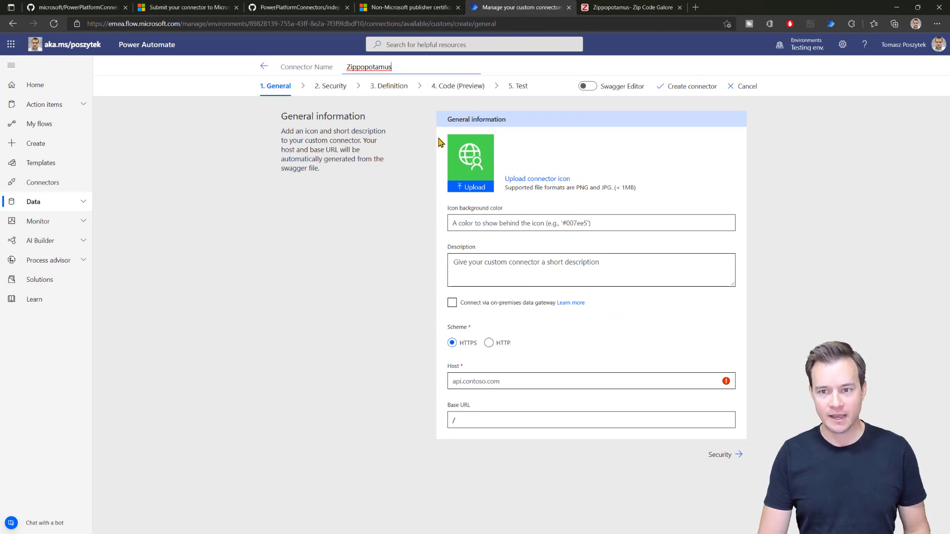
Step: Open the supported Connectors list in a new tab, view it, and return to the connector setup
{"action": "right_click", "coordinate": [36, 143]}
{"action": "key", "text": "Escape"}
{"action": "right_click", "coordinate": [25, 187]}
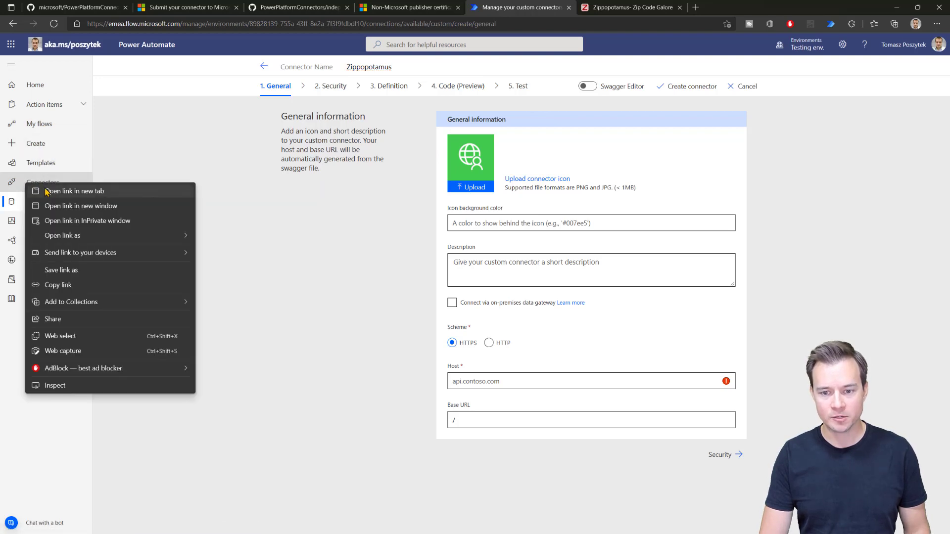
{"action": "left_click", "coordinate": [49, 193]}
{"action": "left_click", "coordinate": [627, 9]}
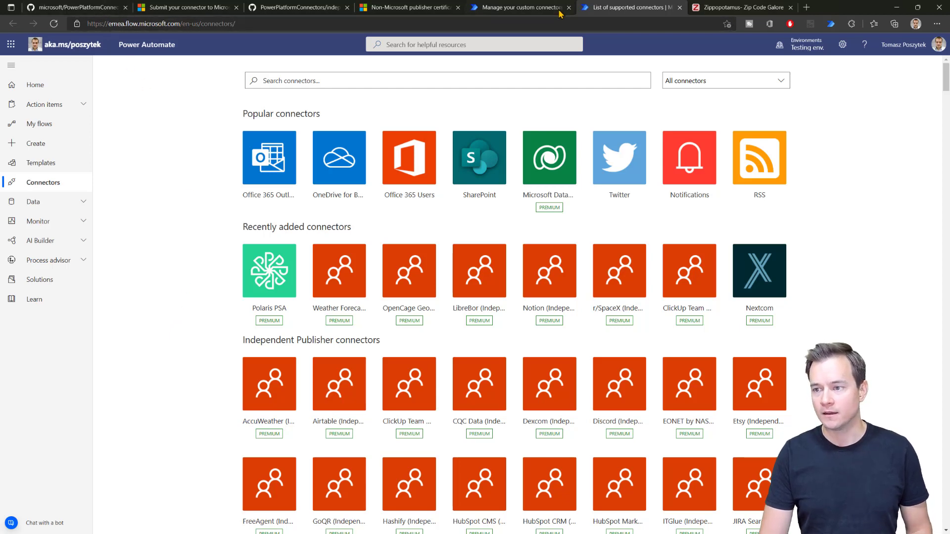
{"action": "left_click", "coordinate": [529, 13]}
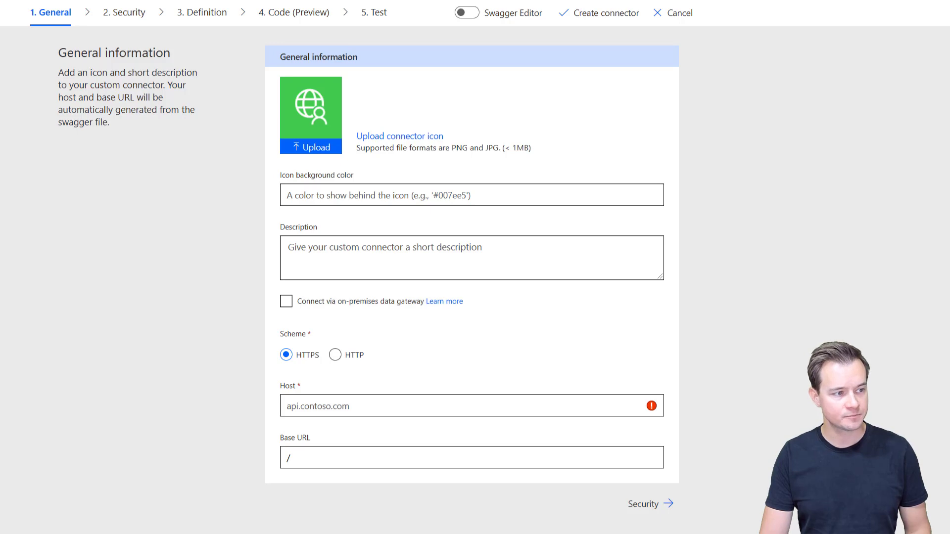
Step: Set the connector's icon background colour to #da3b01
{"action": "left_click", "coordinate": [329, 195]}
{"action": "type", "text": "#da3b01"}
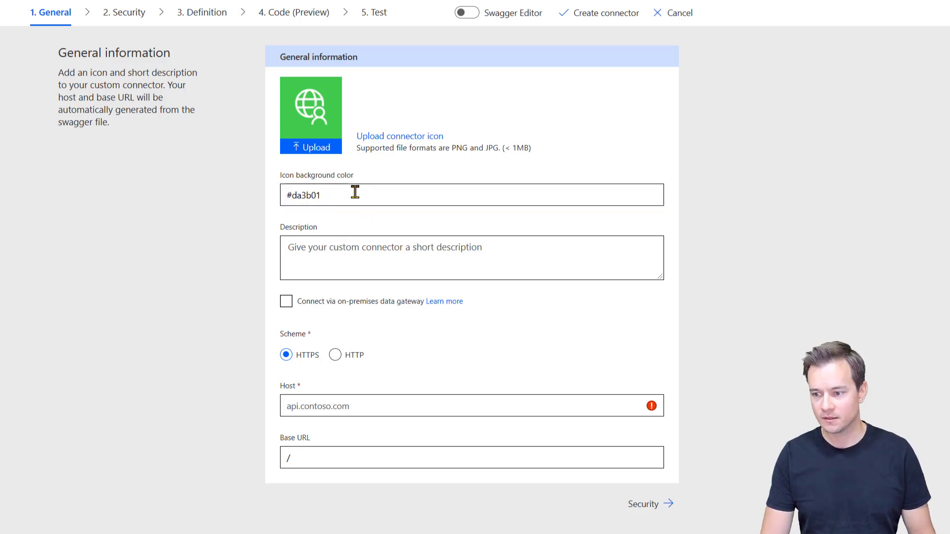
{"action": "left_click", "coordinate": [374, 215]}
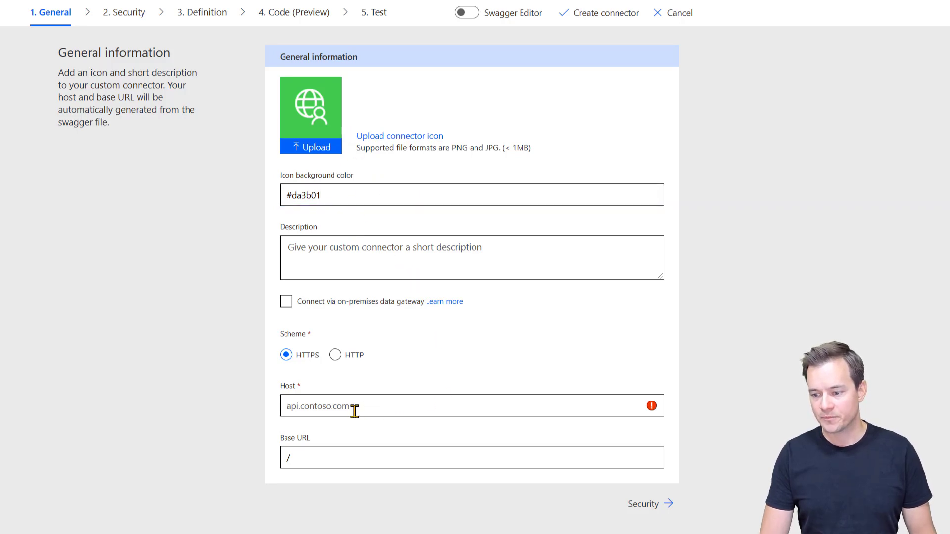
{"action": "left_click", "coordinate": [43, 1]}
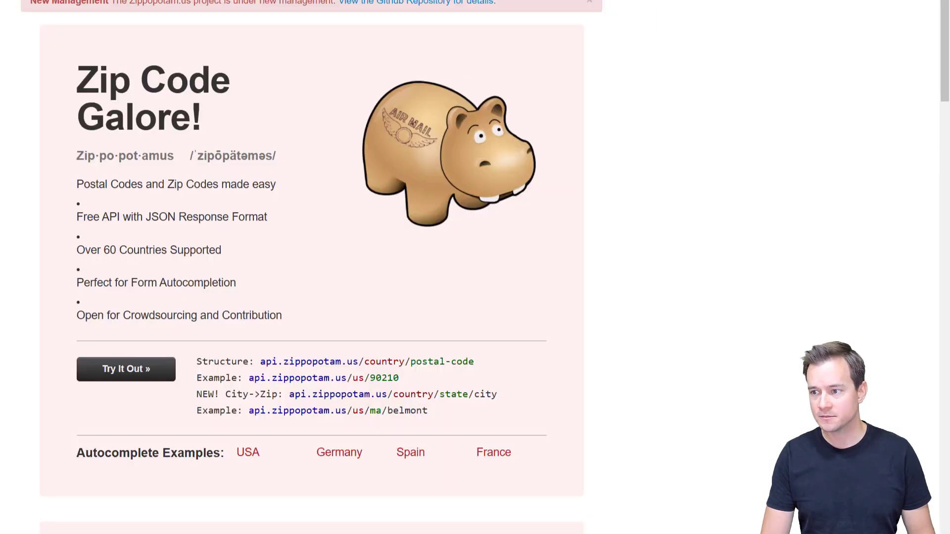
{"action": "left_click", "coordinate": [377, 1]}
{"action": "left_click", "coordinate": [339, 401]}
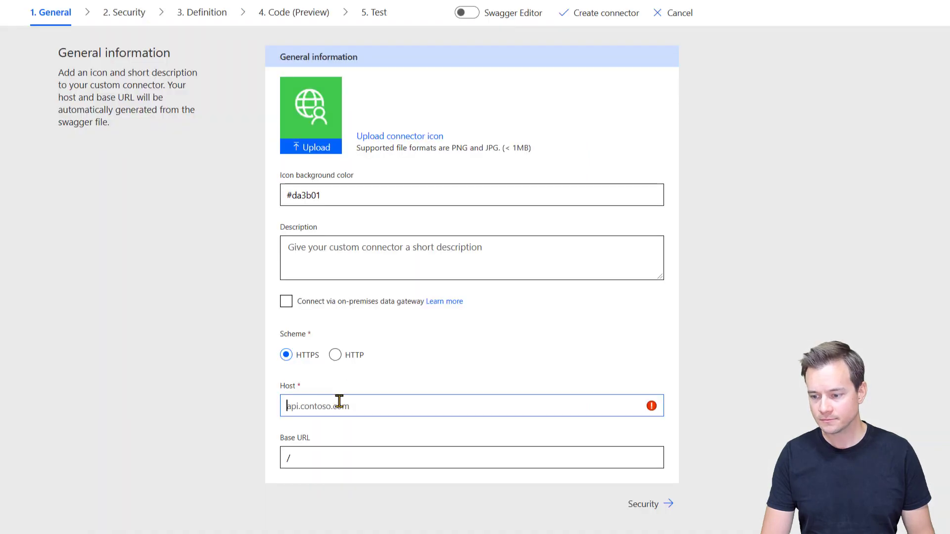
{"action": "type", "text": "https://api.zippopotam.us/"}
{"action": "key", "text": "Home"}
{"action": "key", "text": "ctrl+shift+Right"}
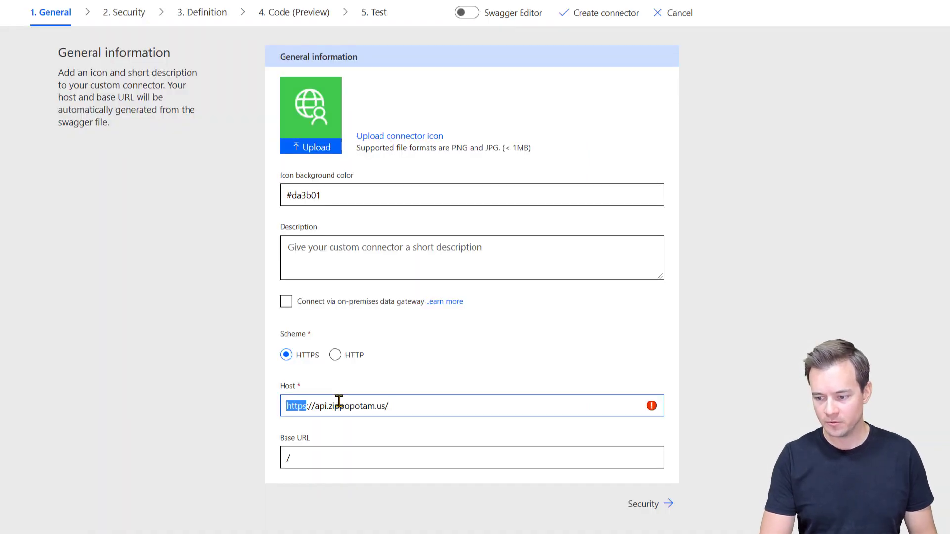
{"action": "key", "text": "ctrl+shift+Right"}
{"action": "key", "text": "BackSpace"}
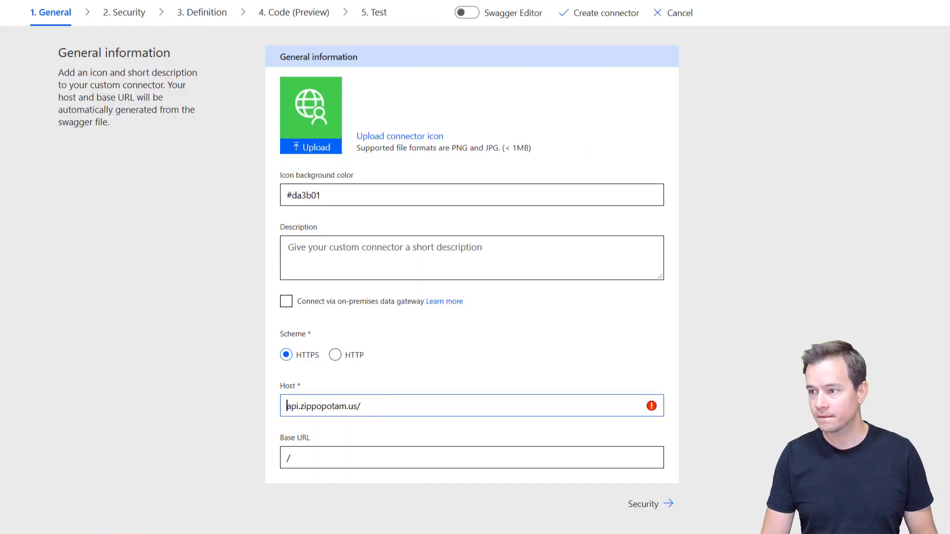
{"action": "left_click", "coordinate": [389, 404]}
{"action": "key", "text": "BackSpace"}
{"action": "left_click", "coordinate": [388, 438]}
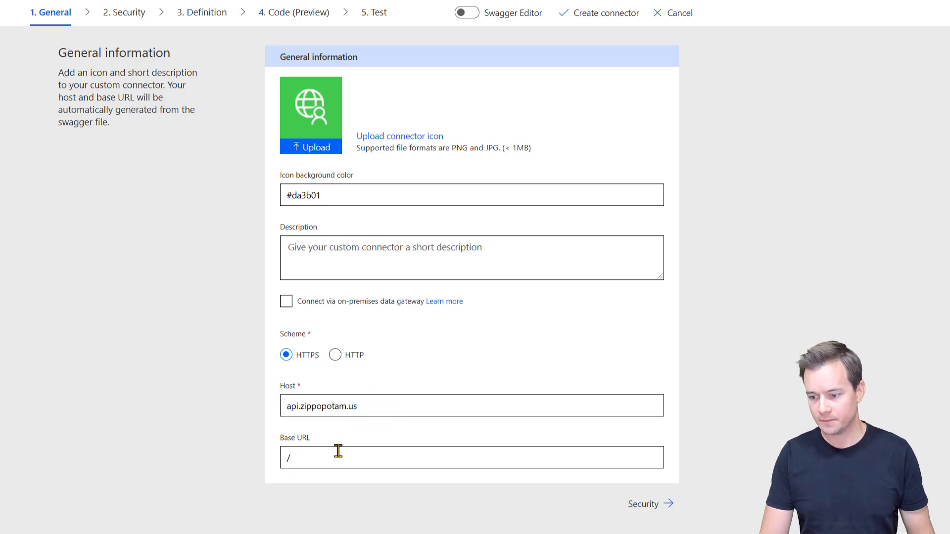
{"action": "left_click", "coordinate": [653, 509]}
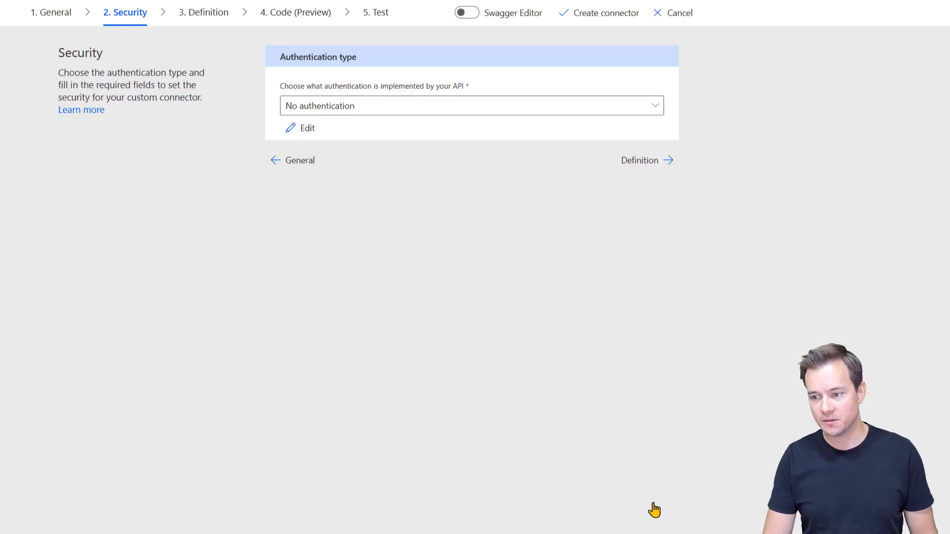
Step: Choose No authentication as the connector's authentication type, then continue to Definition
{"action": "left_click", "coordinate": [660, 108]}
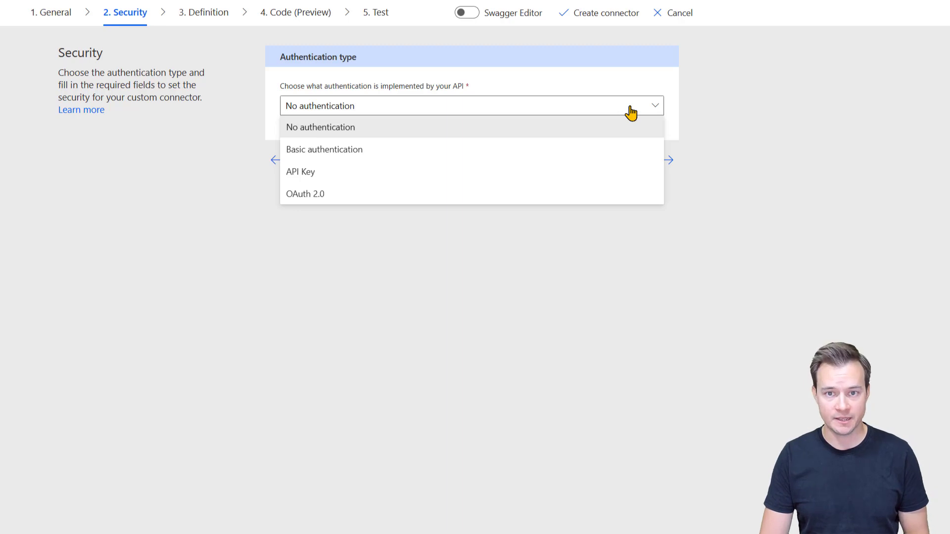
{"action": "left_click", "coordinate": [482, 149]}
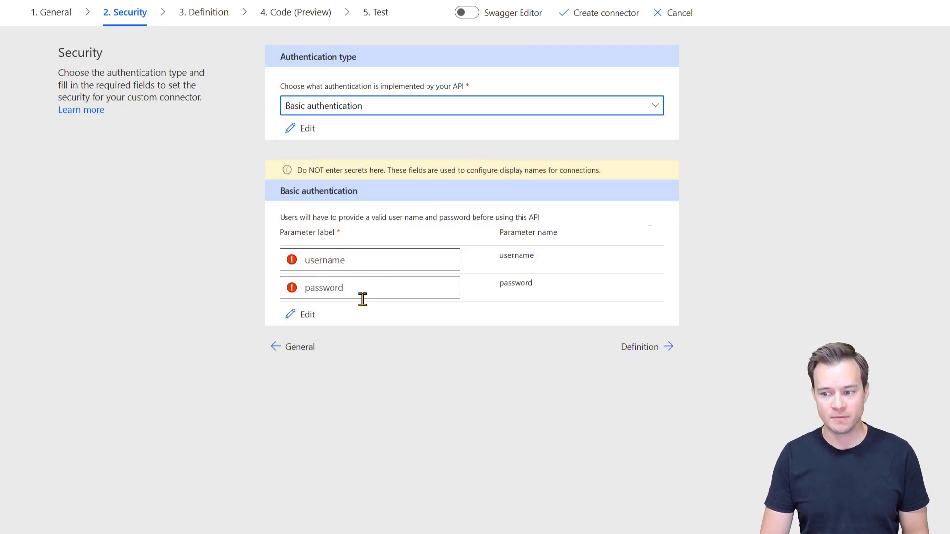
{"action": "left_click", "coordinate": [419, 112]}
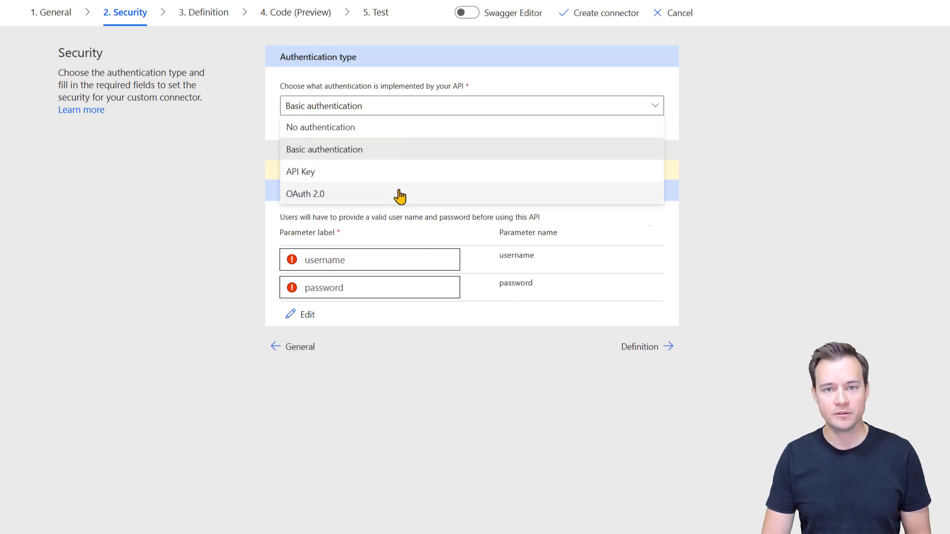
{"action": "left_click", "coordinate": [806, 227]}
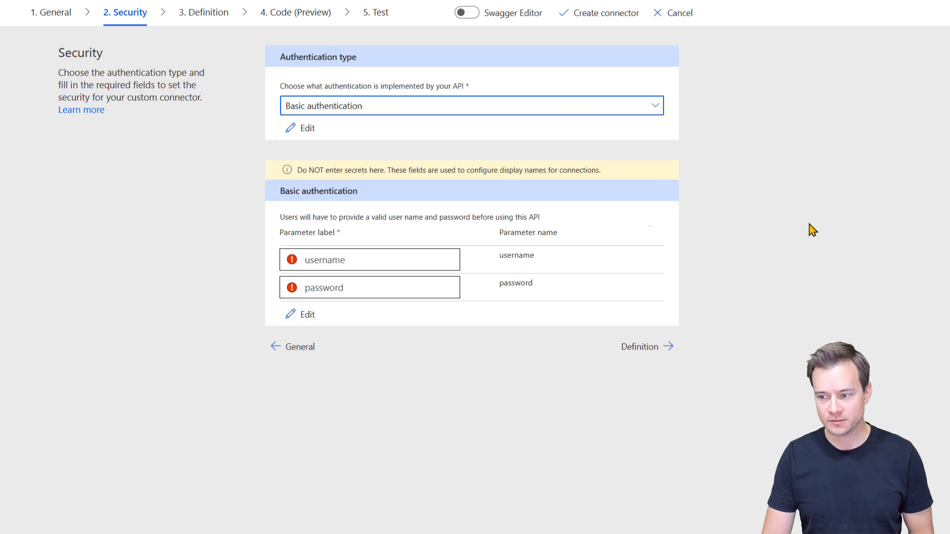
{"action": "left_click", "coordinate": [362, 106]}
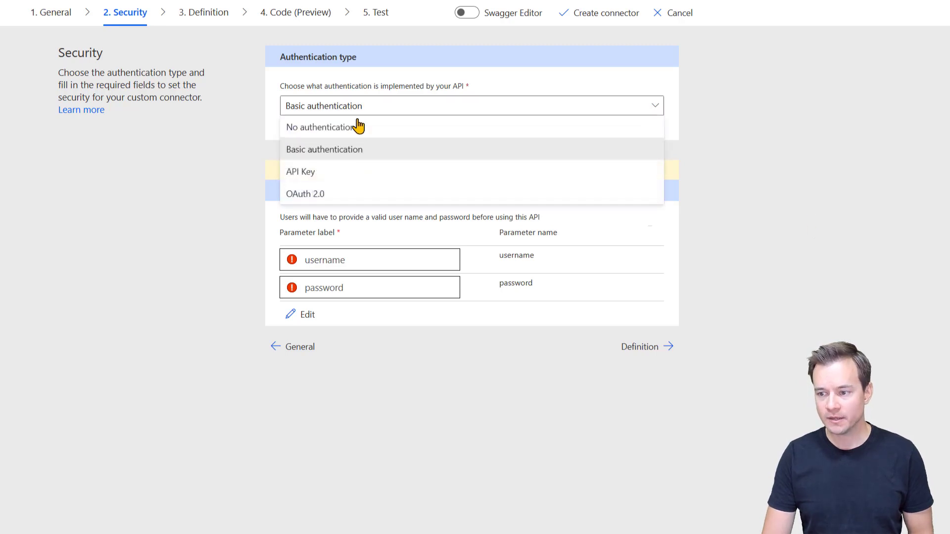
{"action": "left_click", "coordinate": [356, 125]}
{"action": "left_click", "coordinate": [641, 160]}
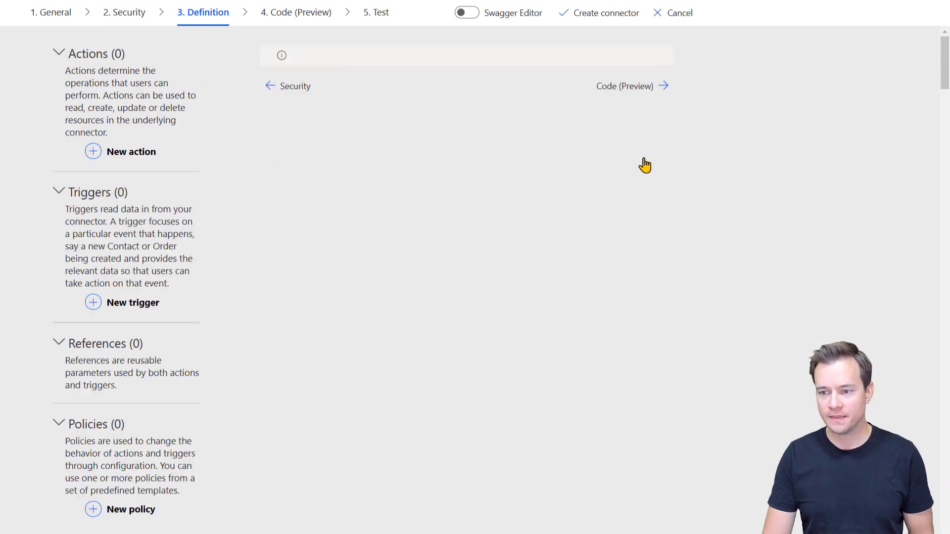
Step: Add a new blank action to the Zippopotamus connector
{"action": "left_click", "coordinate": [110, 157]}
{"action": "left_click", "coordinate": [361, 105]}
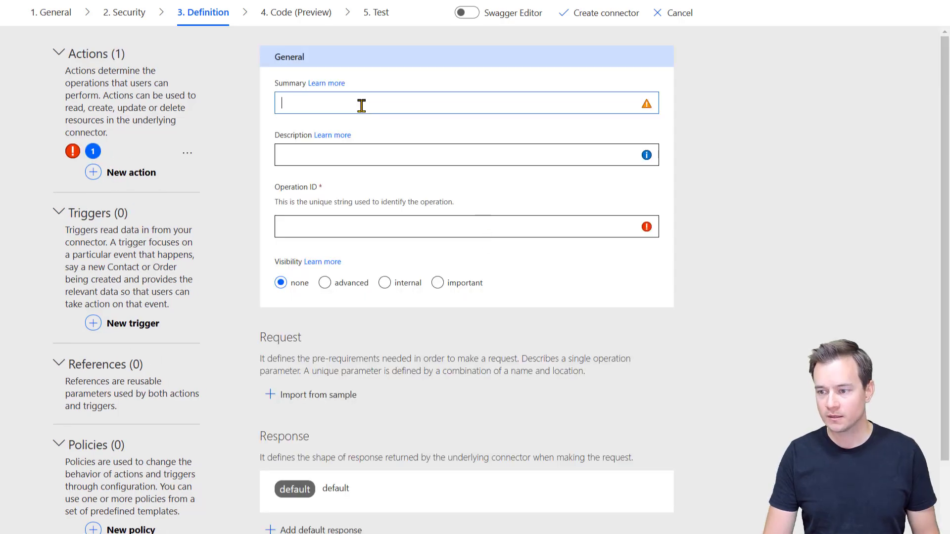
Step: Set the action summary to 'Get location details for postal code'
{"action": "left_click", "coordinate": [326, 83]}
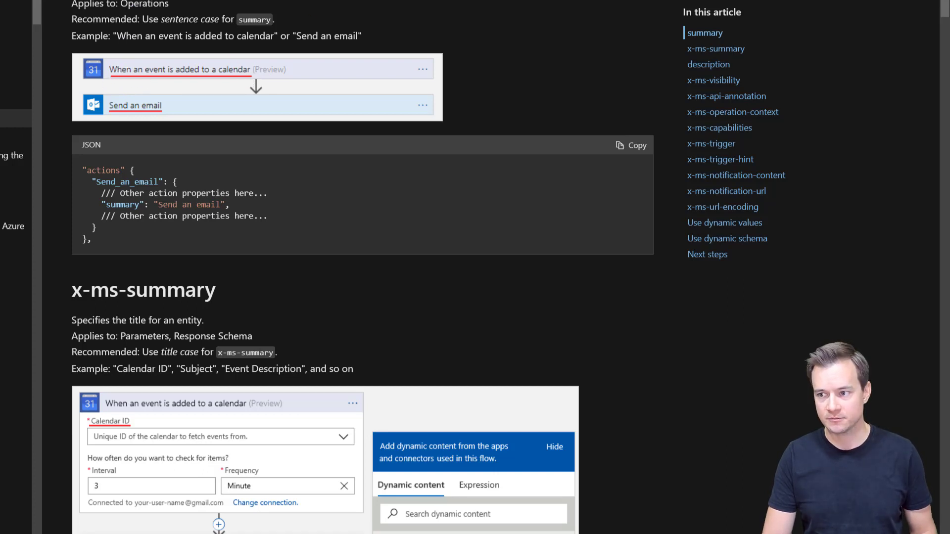
{"action": "key", "text": "ctrl+w"}
{"action": "left_click", "coordinate": [311, 106]}
{"action": "type", "text": "Ge"}
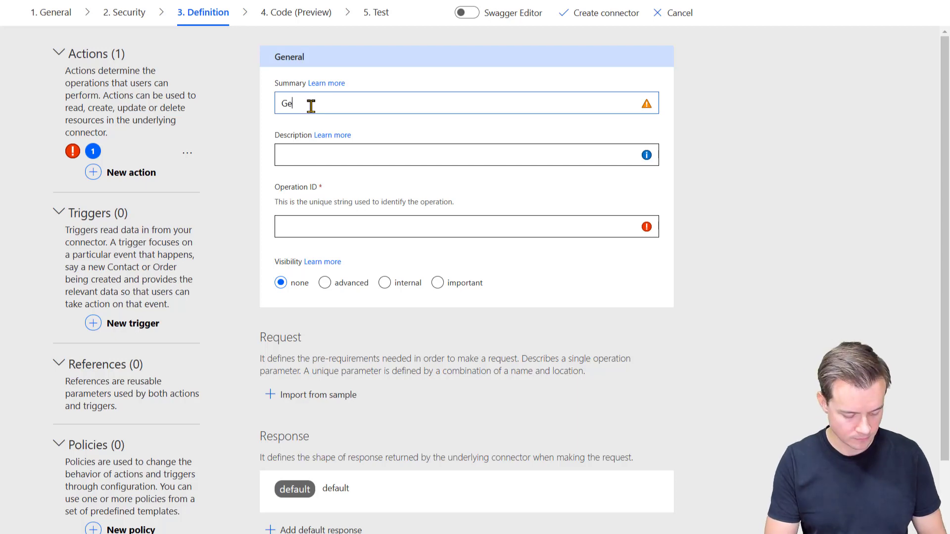
{"action": "type", "text": "t "}
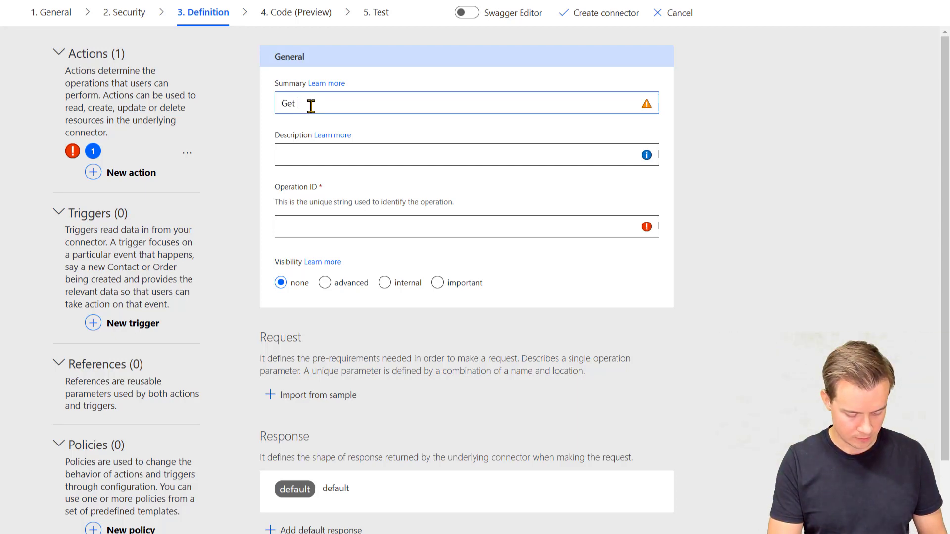
{"action": "type", "text": "location details for"}
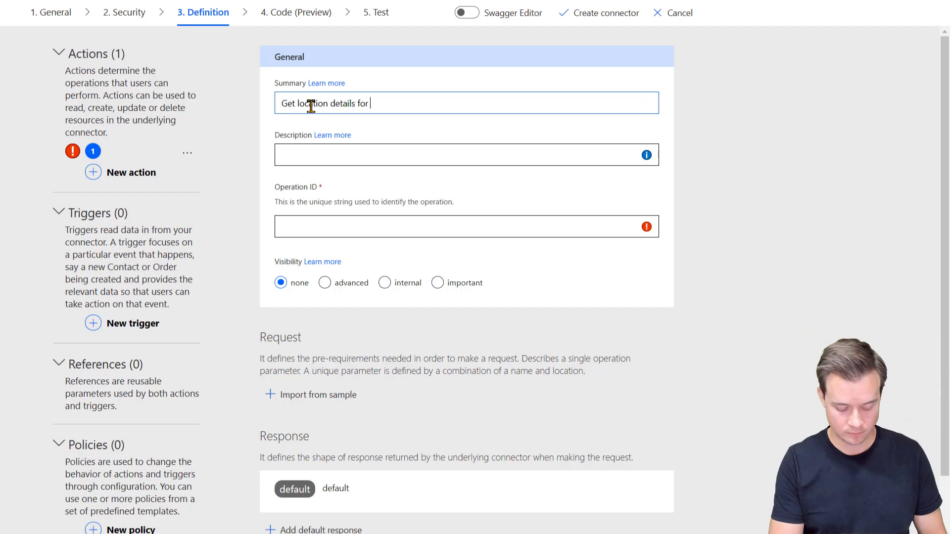
{"action": "type", "text": " postal code"}
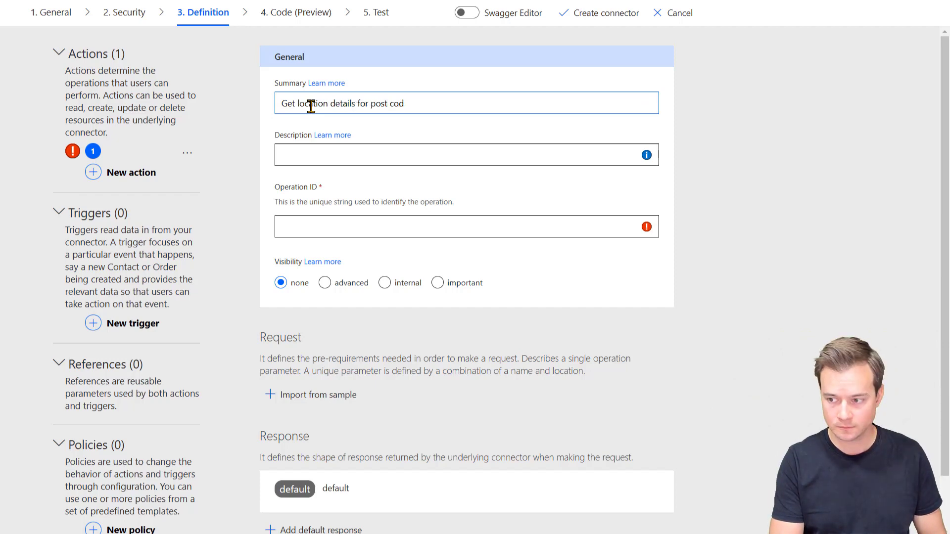
{"action": "key", "text": "Left"}
{"action": "key", "text": "Left"}
{"action": "key", "text": "Left"}
{"action": "key", "text": "Left"}
{"action": "key", "text": "Left"}
{"action": "type", "text": "al"}
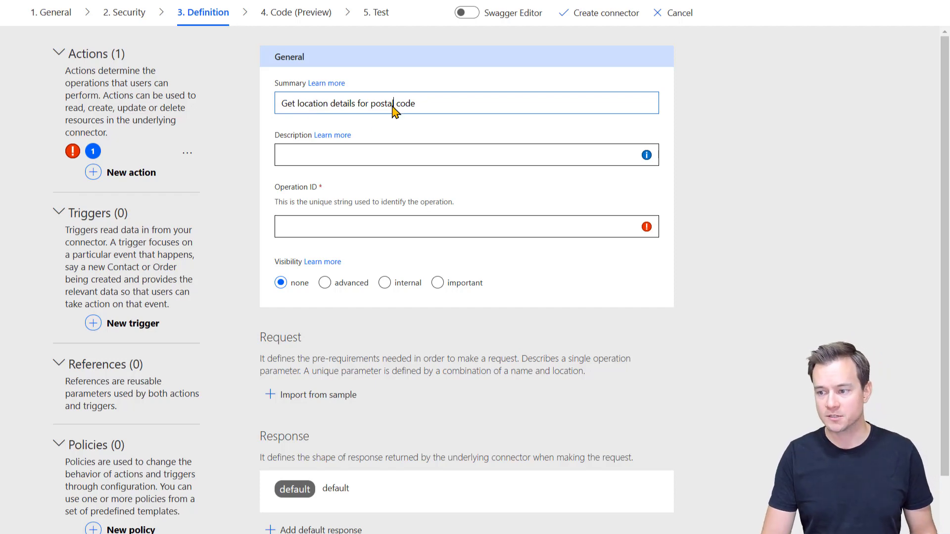
Step: Describe the action as obtaining lat, lon and location details, with operation ID GetDetailsByPostalCode
{"action": "left_click", "coordinate": [335, 140]}
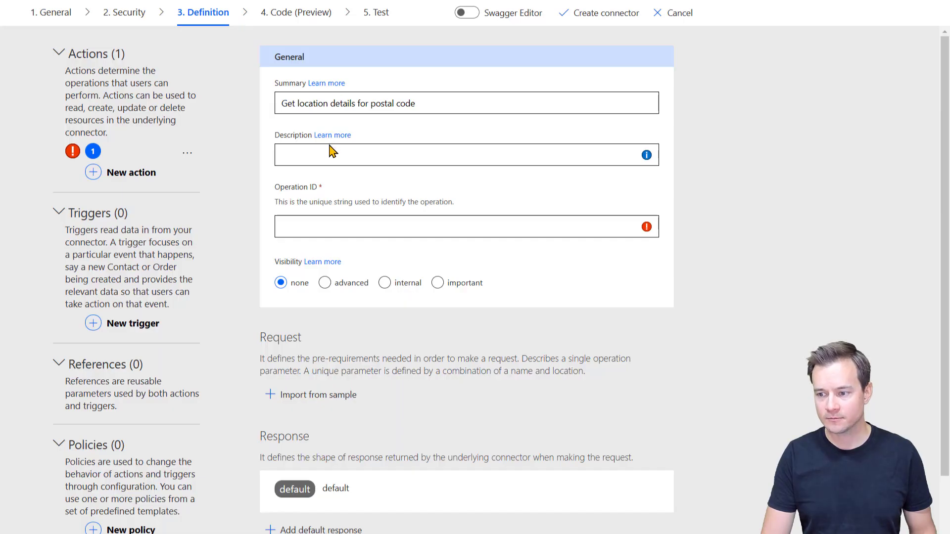
{"action": "left_click", "coordinate": [330, 152]}
{"action": "type", "text": "Action "}
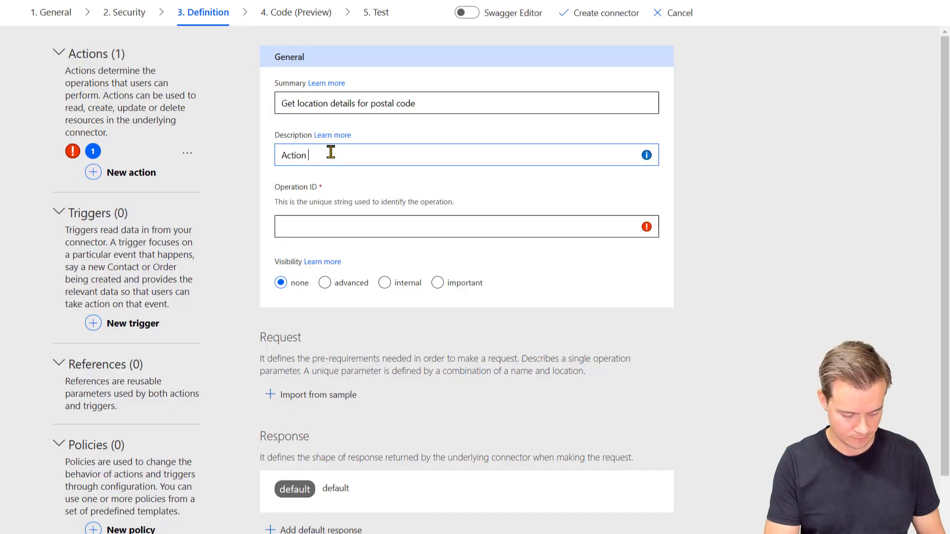
{"action": "type", "text": "lets to obt"}
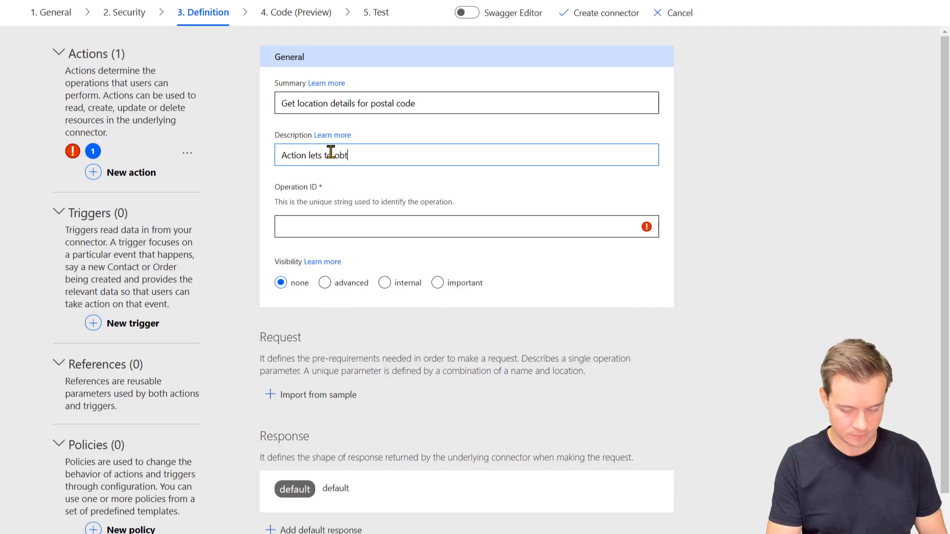
{"action": "type", "text": "ain lat, lon and o"}
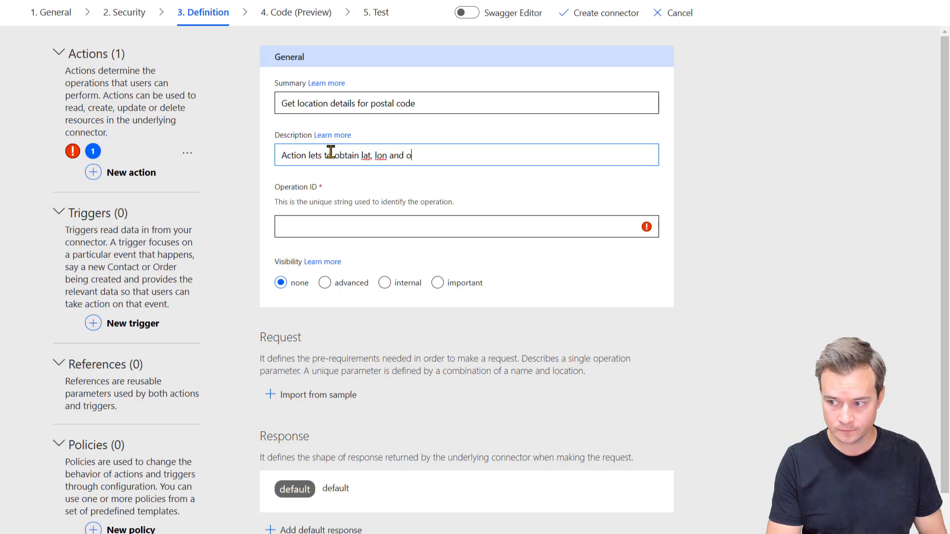
{"action": "type", "text": "ther location de"}
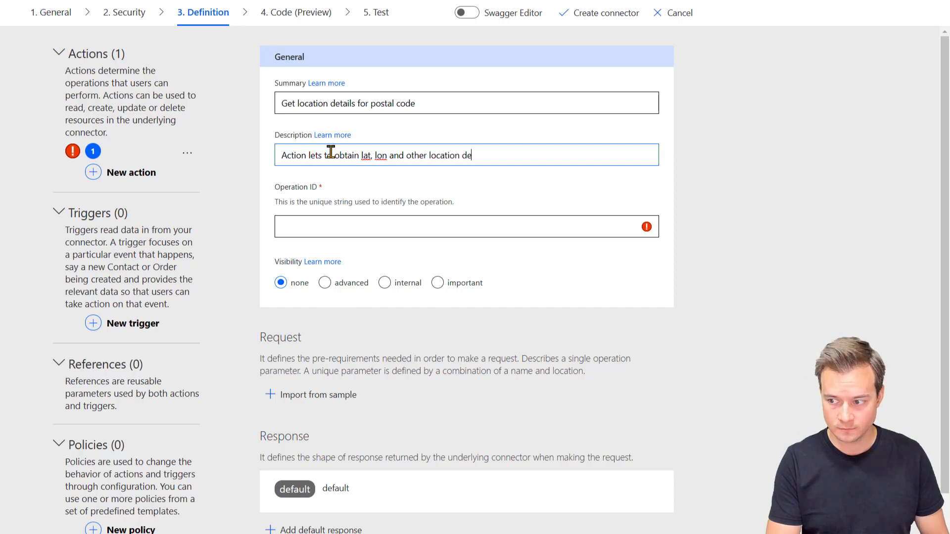
{"action": "type", "text": "tails for a given"}
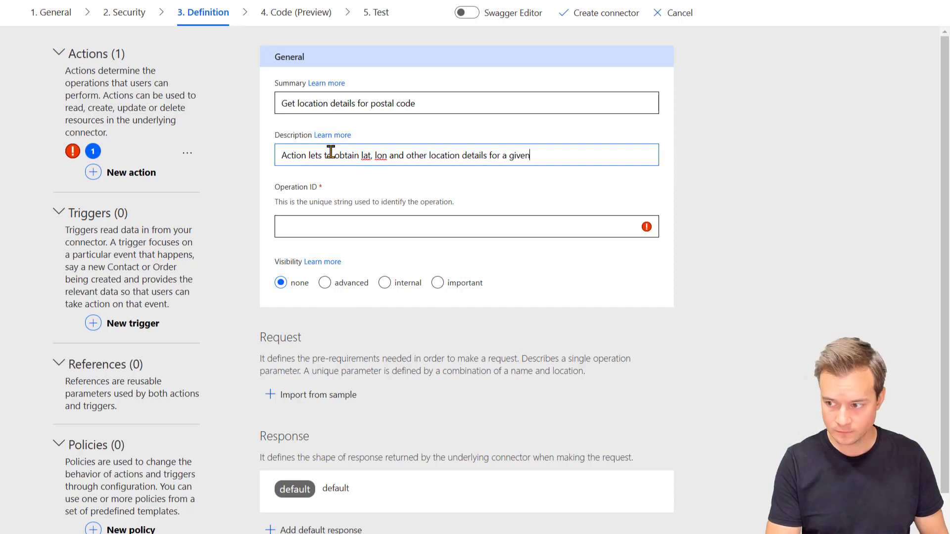
{"action": "type", "text": " postal"}
{"action": "type", "text": "code"}
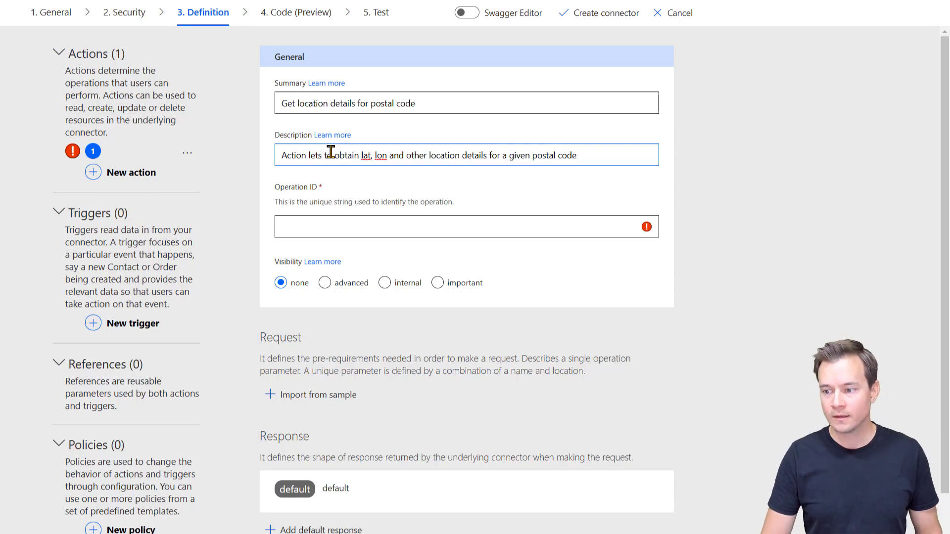
{"action": "left_click", "coordinate": [340, 224]}
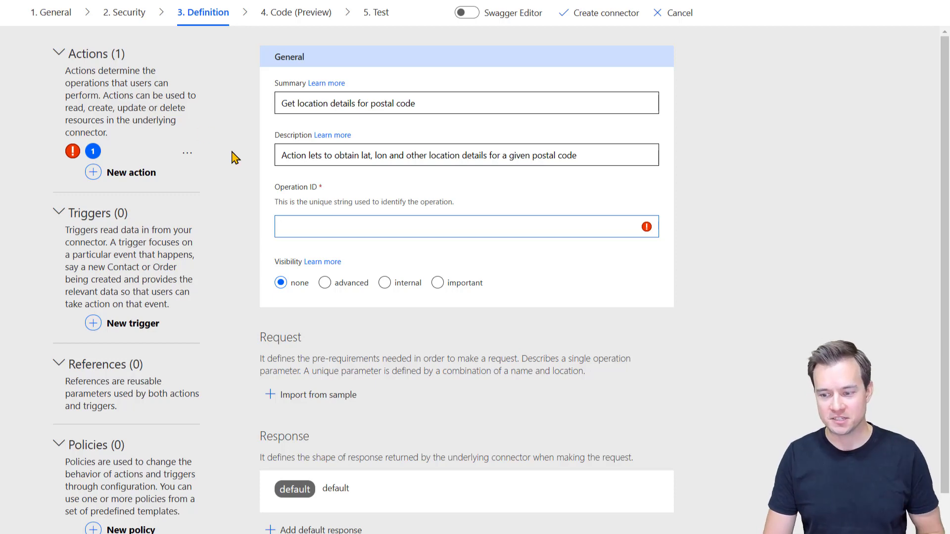
{"action": "type", "text": "Ge"}
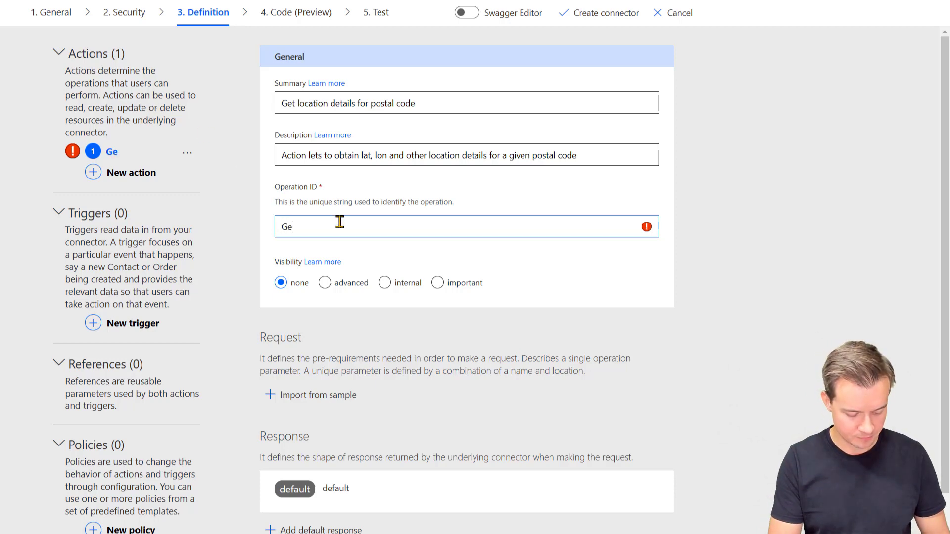
{"action": "type", "text": "tDetai"}
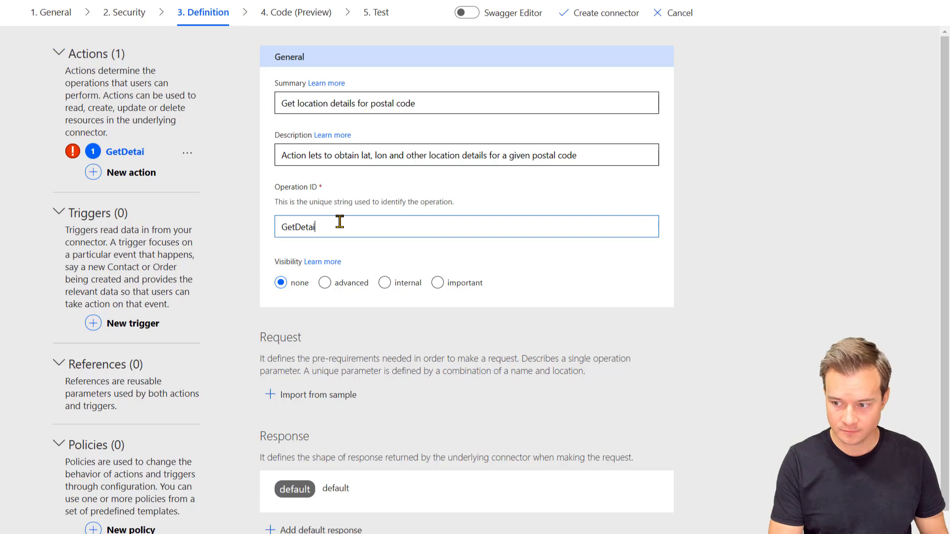
{"action": "type", "text": "lsBy"}
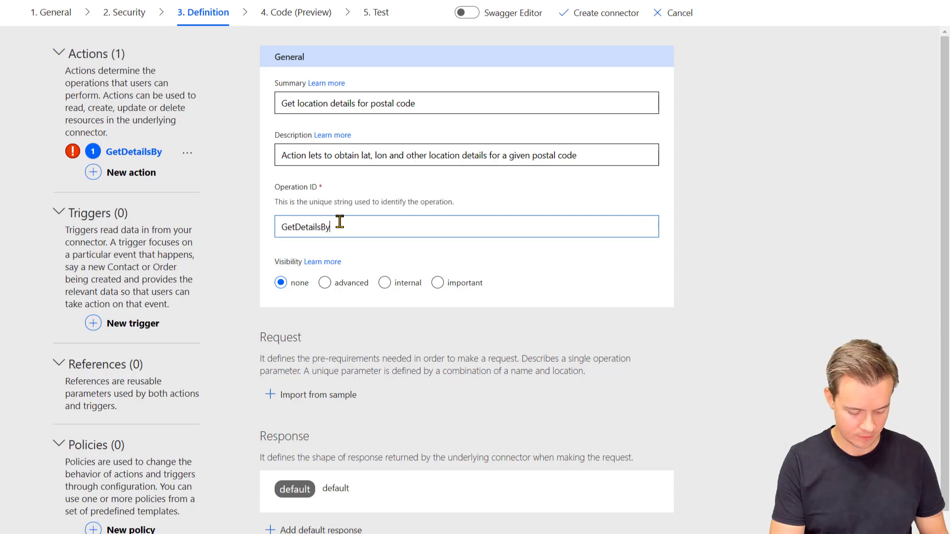
{"action": "type", "text": "PostalCode"}
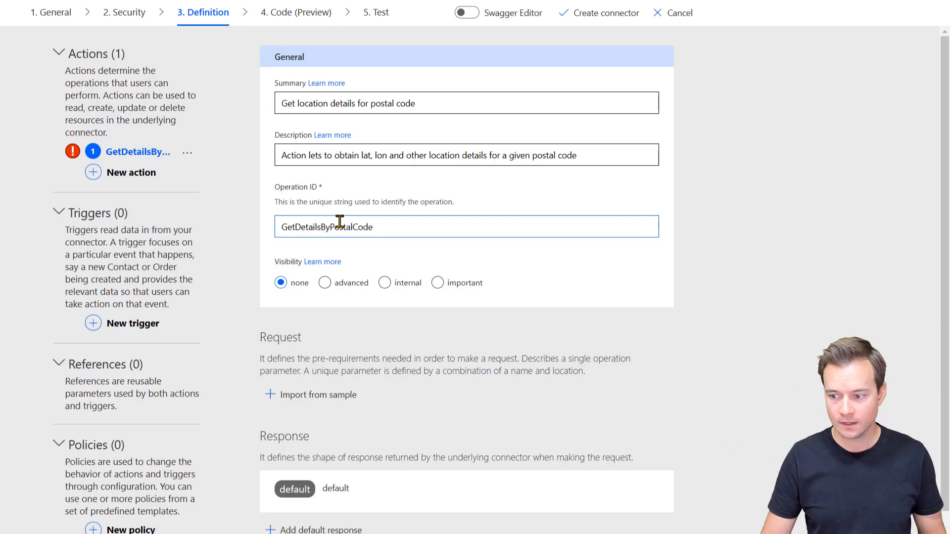
{"action": "left_click", "coordinate": [327, 400]}
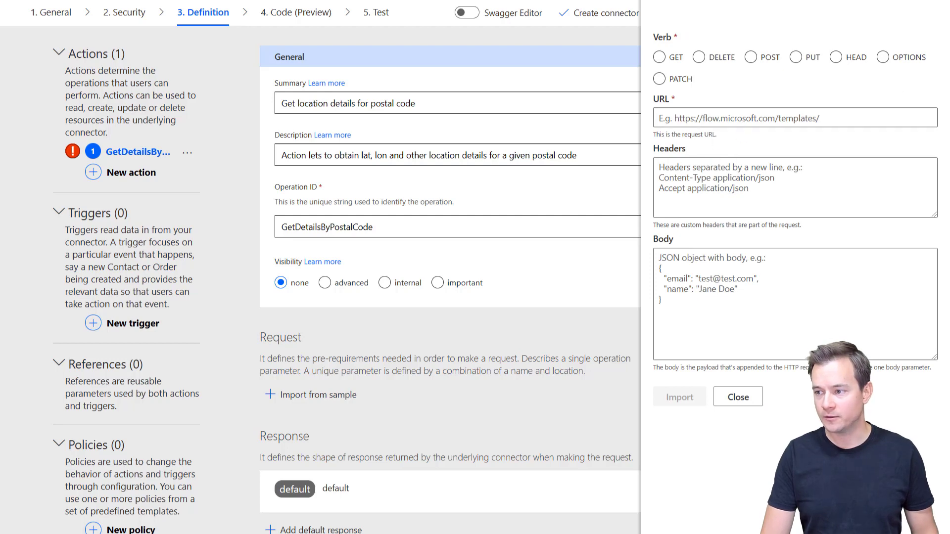
{"action": "key", "text": "alt+Tab"}
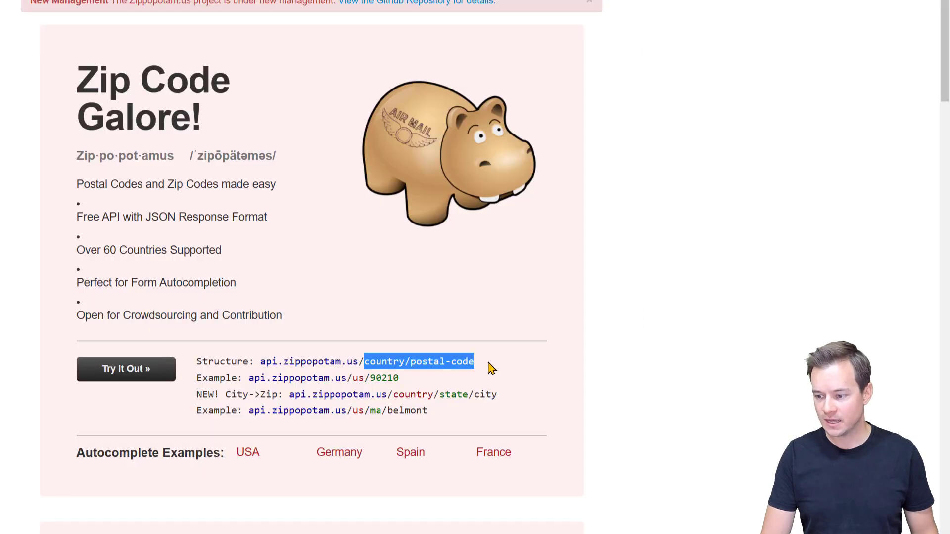
{"action": "left_click_drag", "start_coordinate": [491, 364], "coordinate": [261, 369]}
{"action": "key", "text": "ctrl+c"}
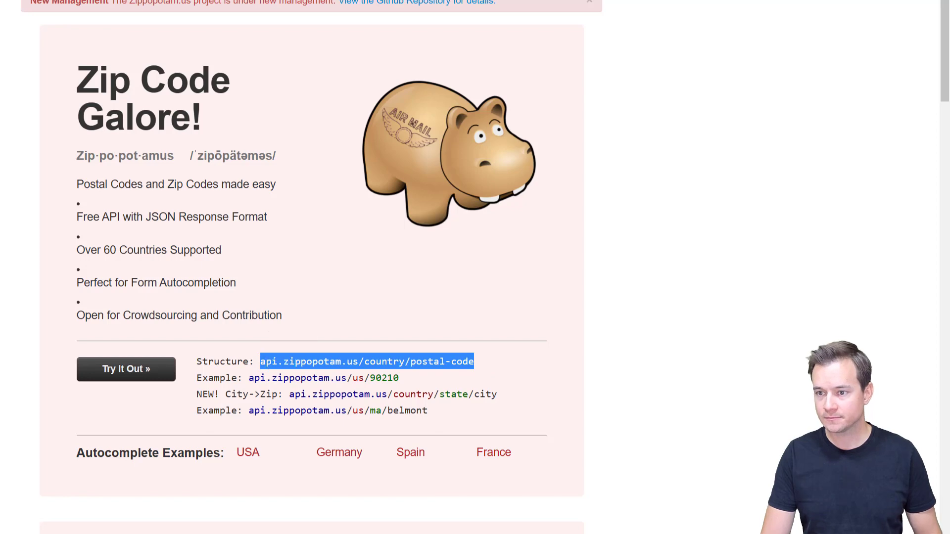
{"action": "key", "text": "alt+Tab"}
{"action": "left_click", "coordinate": [743, 117]}
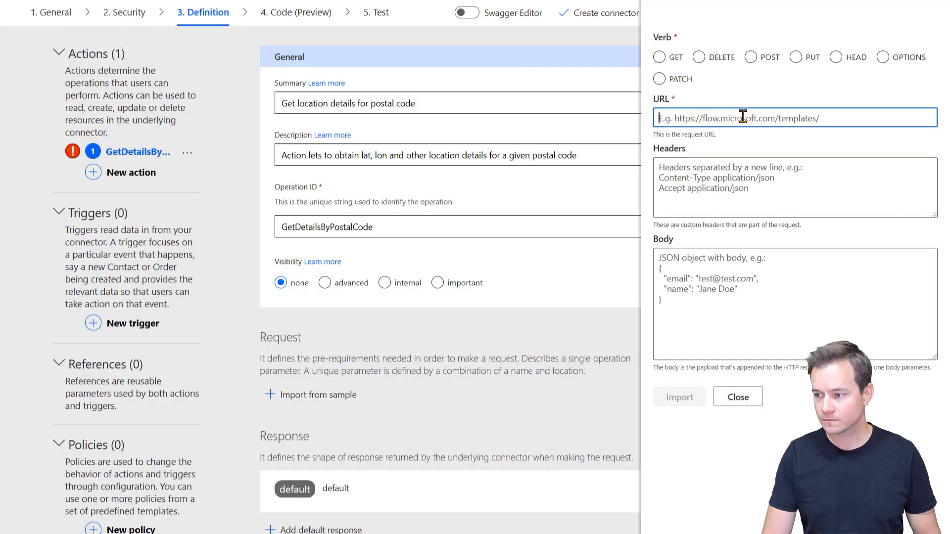
{"action": "type", "text": "https"}
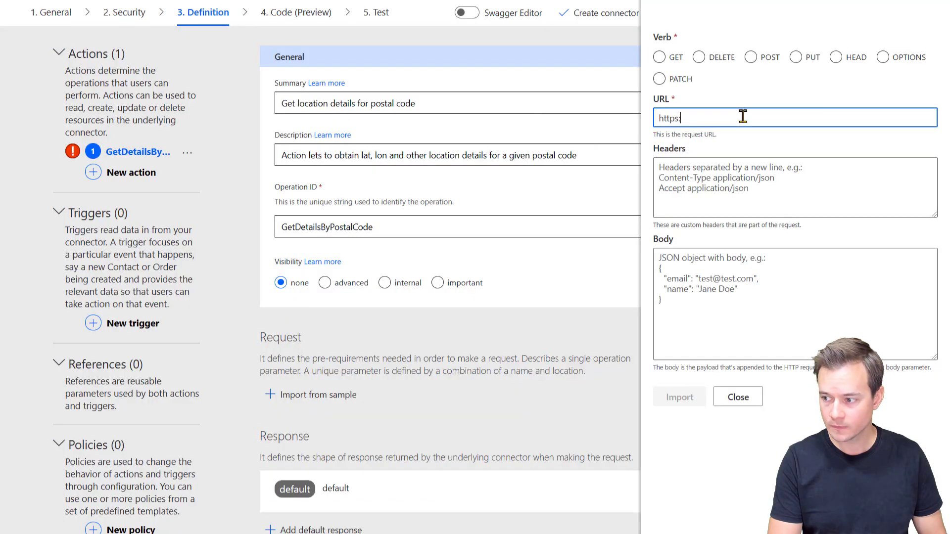
{"action": "type", "text": "://"}
{"action": "key", "text": "ctrl+v"}
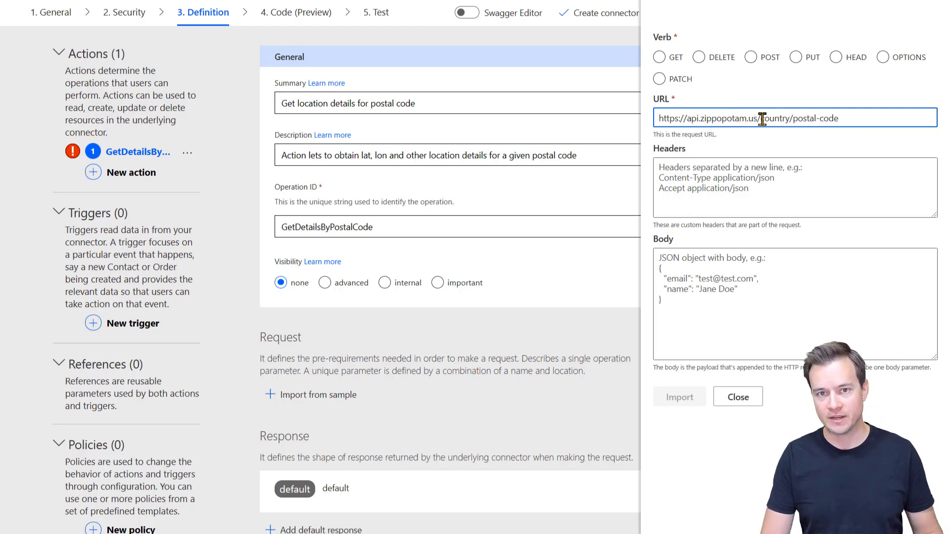
Step: Make {country} and {postal-code} URL placeholders, choose GET, and import the sample request
{"action": "left_click", "coordinate": [761, 119]}
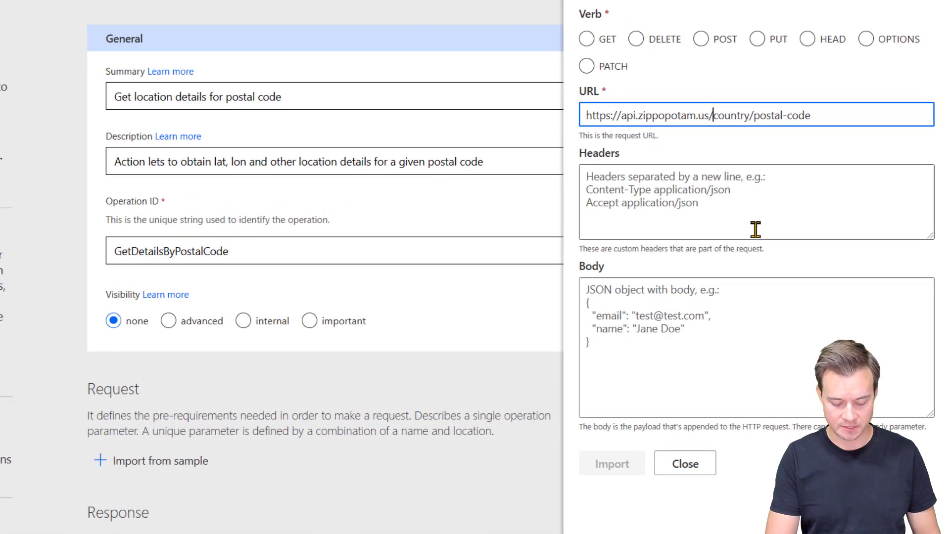
{"action": "type", "text": "{"}
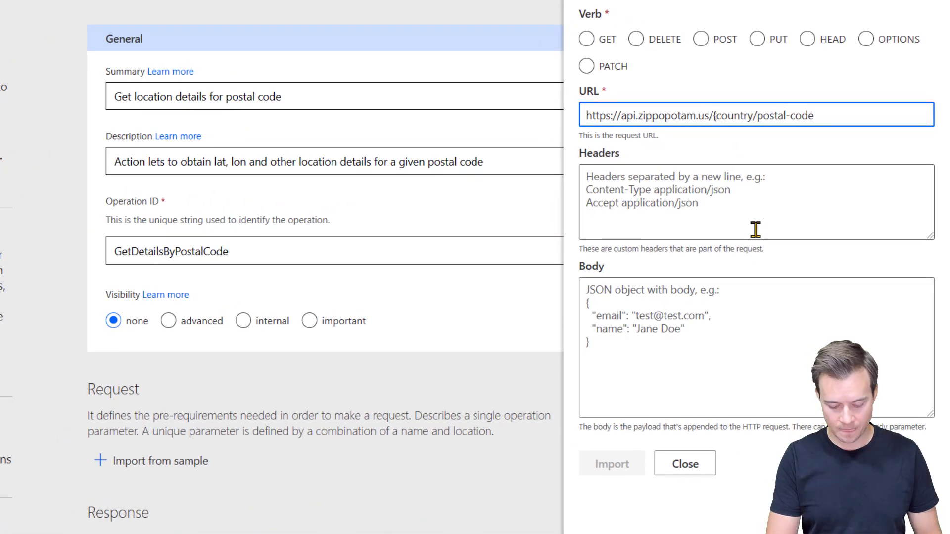
{"action": "type", "text": "}"}
{"action": "key", "text": "Right"}
{"action": "type", "text": "{"}
{"action": "key", "text": "End"}
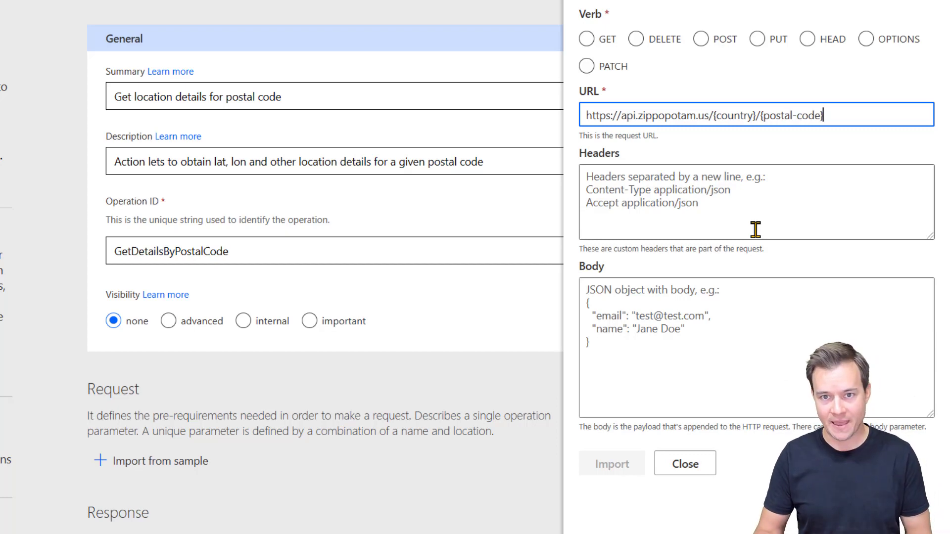
{"action": "left_click", "coordinate": [586, 39]}
{"action": "left_click", "coordinate": [653, 199]}
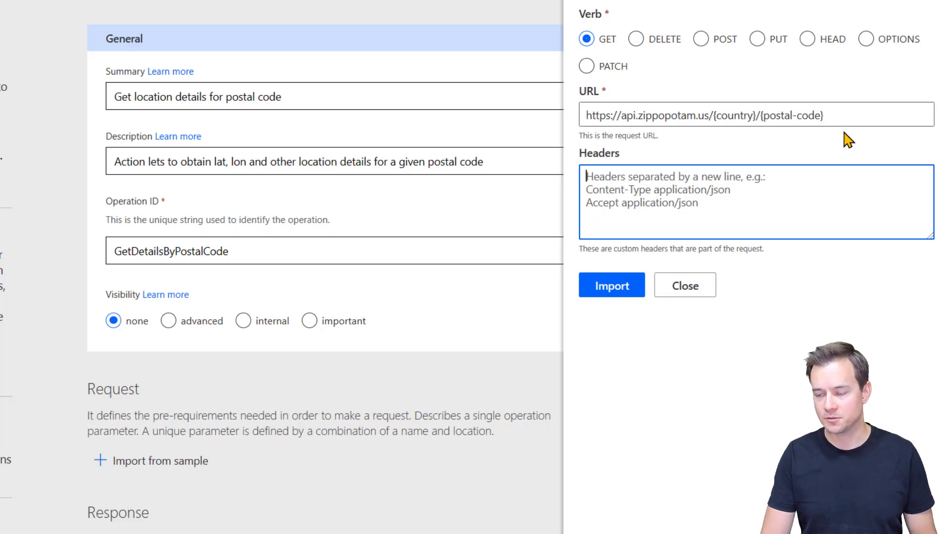
{"action": "left_click", "coordinate": [623, 292]}
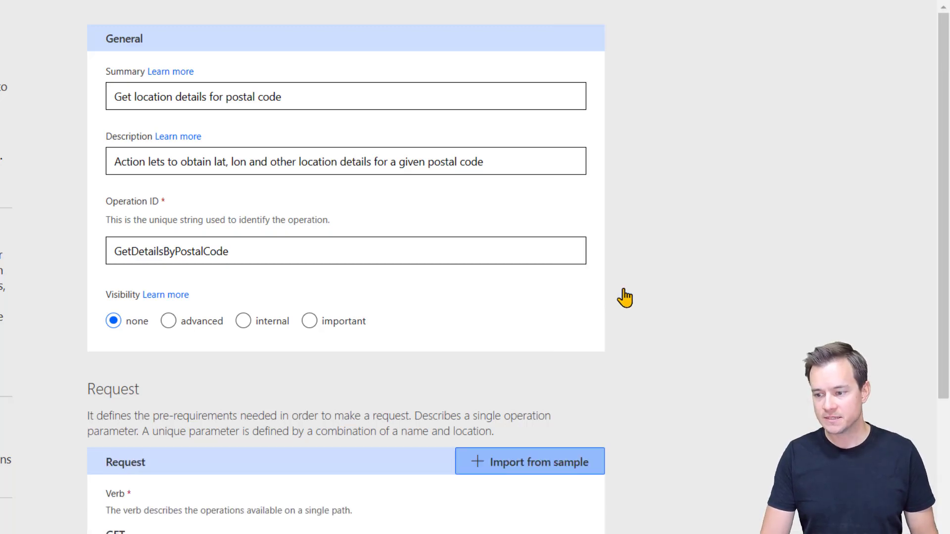
Step: Open the country path parameter for editing, dismissing the browser's tab-group popup along the way
{"action": "scroll", "coordinate": [695, 431], "scroll_direction": "down", "scroll_amount": 2}
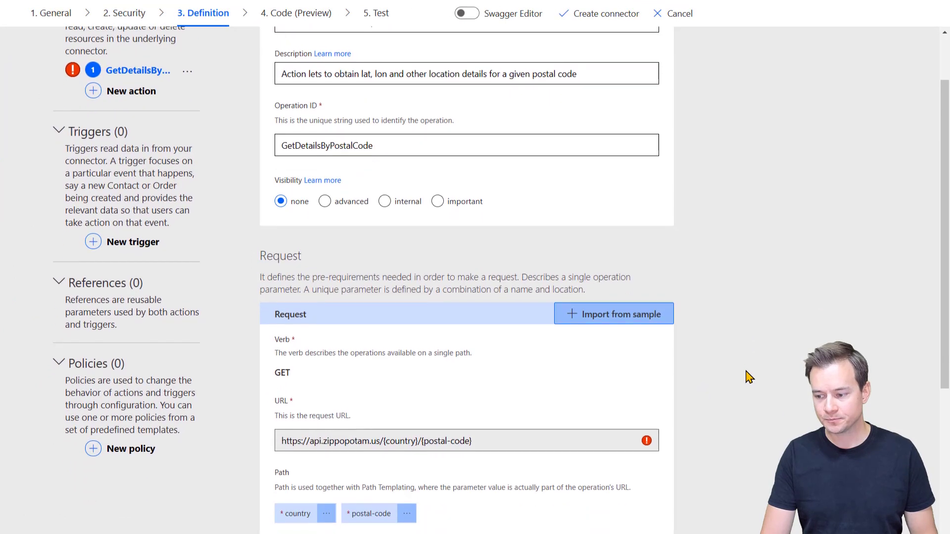
{"action": "scroll", "coordinate": [574, 367], "scroll_direction": "down", "scroll_amount": 5}
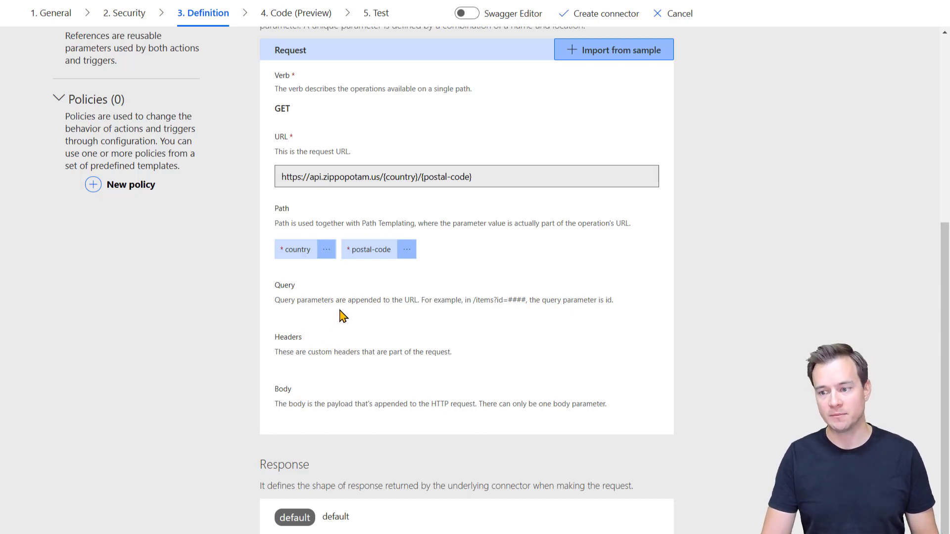
{"action": "left_click", "coordinate": [327, 249]}
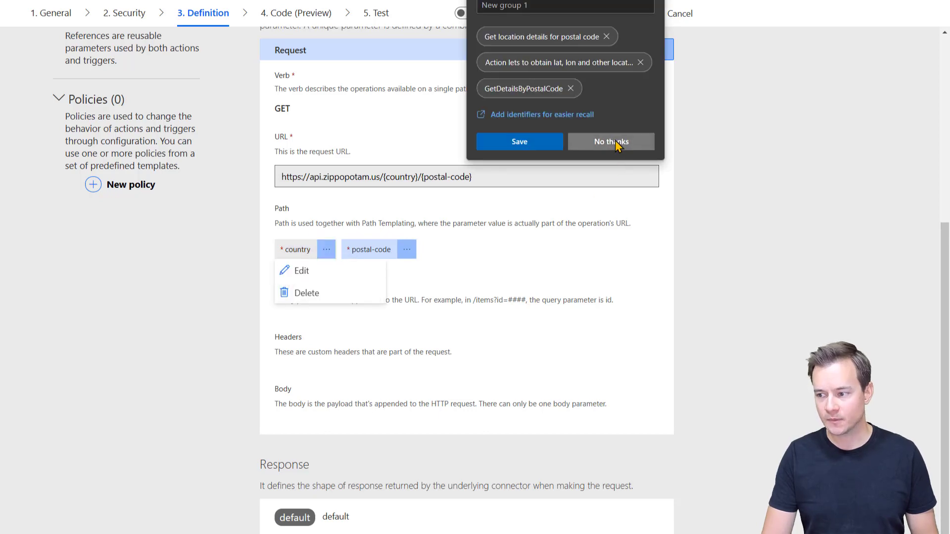
{"action": "left_click", "coordinate": [613, 143]}
{"action": "left_click", "coordinate": [324, 272]}
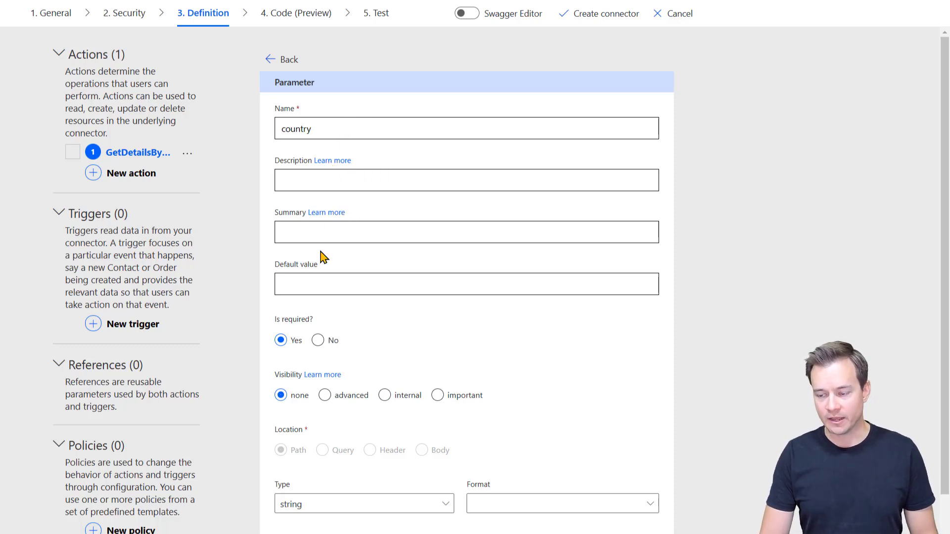
Step: Check the parameter docs, then enter 'Country' as the country parameter's description and summary
{"action": "left_click", "coordinate": [337, 163]}
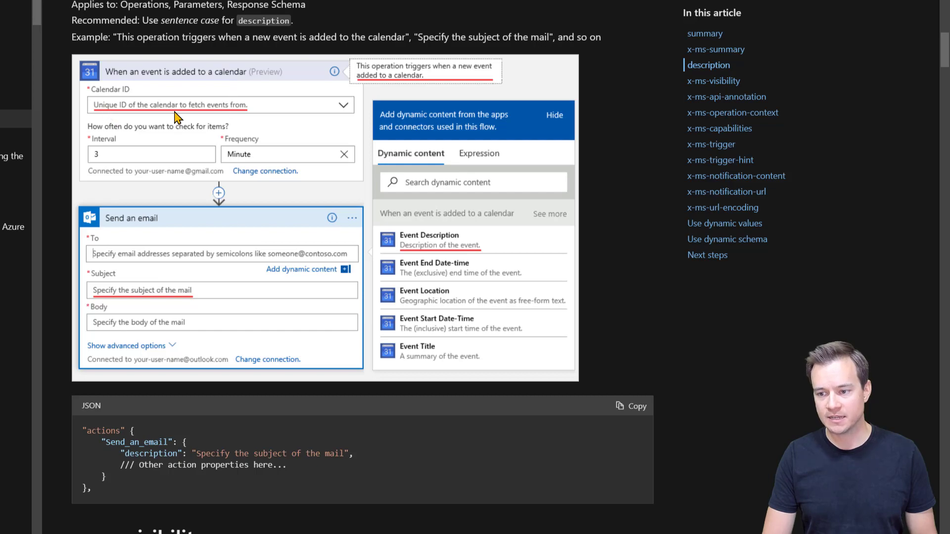
{"action": "key", "text": "ctrl+w"}
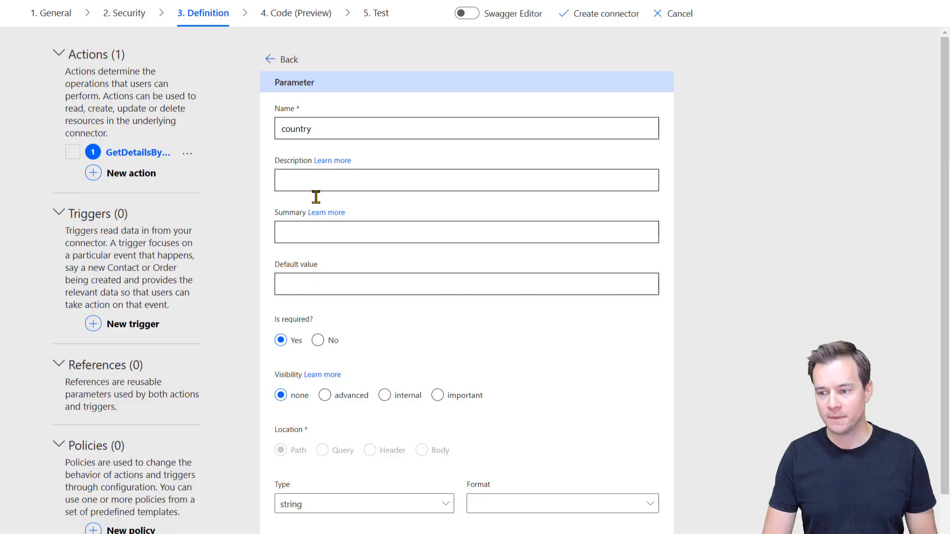
{"action": "left_click", "coordinate": [327, 215]}
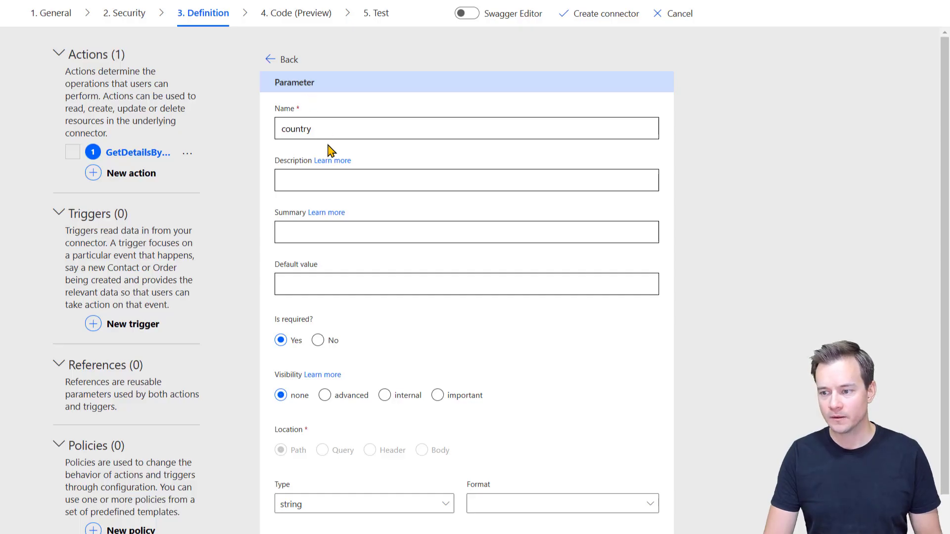
{"action": "left_click", "coordinate": [332, 179]}
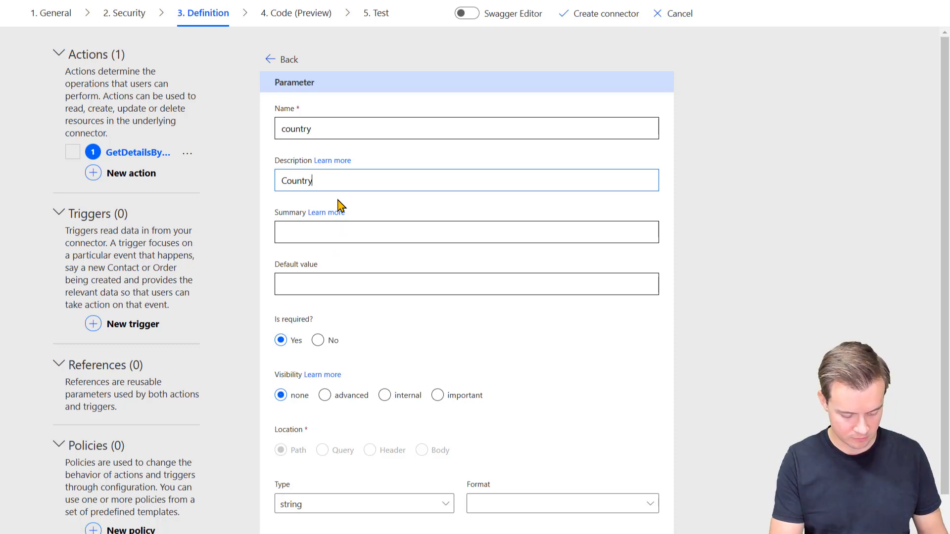
{"action": "key", "text": "Tab"}
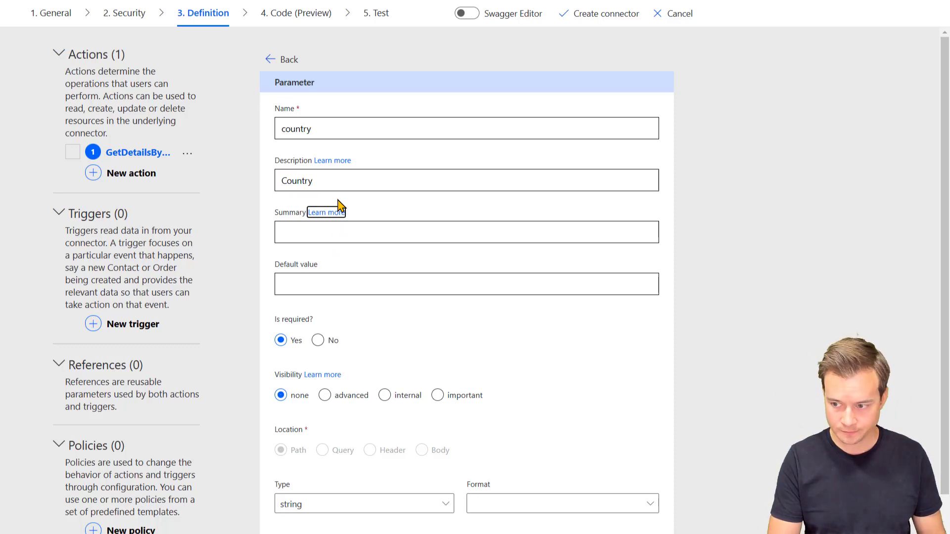
{"action": "left_click", "coordinate": [330, 228]}
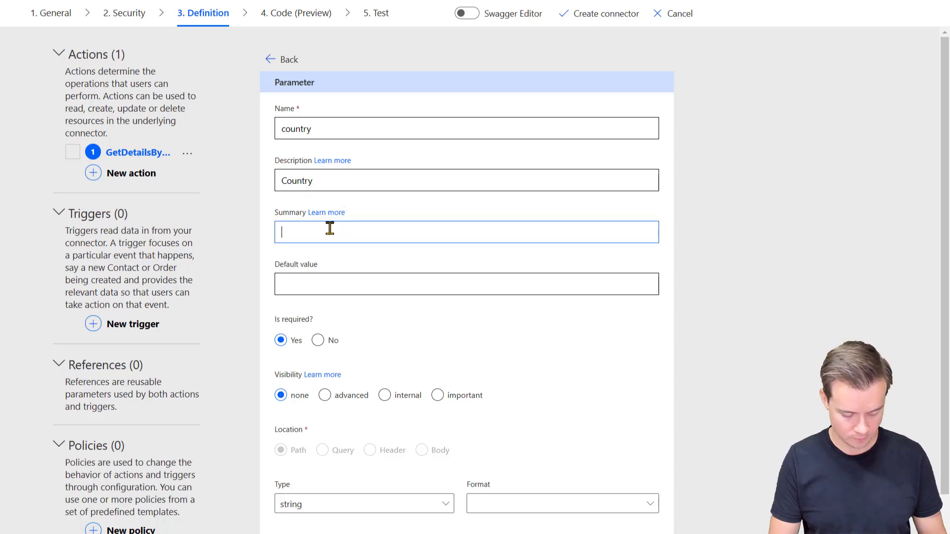
{"action": "type", "text": "Country"}
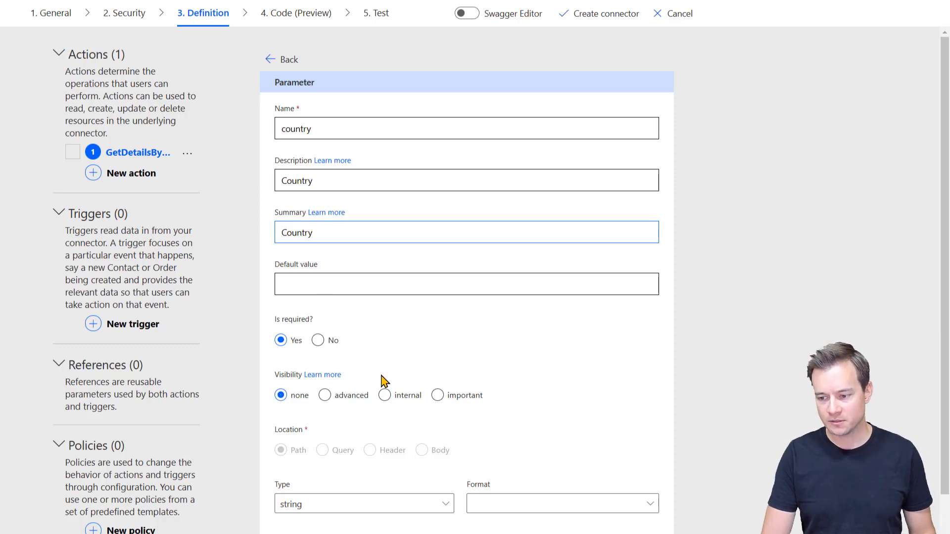
Step: Set the country parameter's visibility to important, keeping type string and Format empty
{"action": "scroll", "coordinate": [495, 365], "scroll_direction": "down", "scroll_amount": 2}
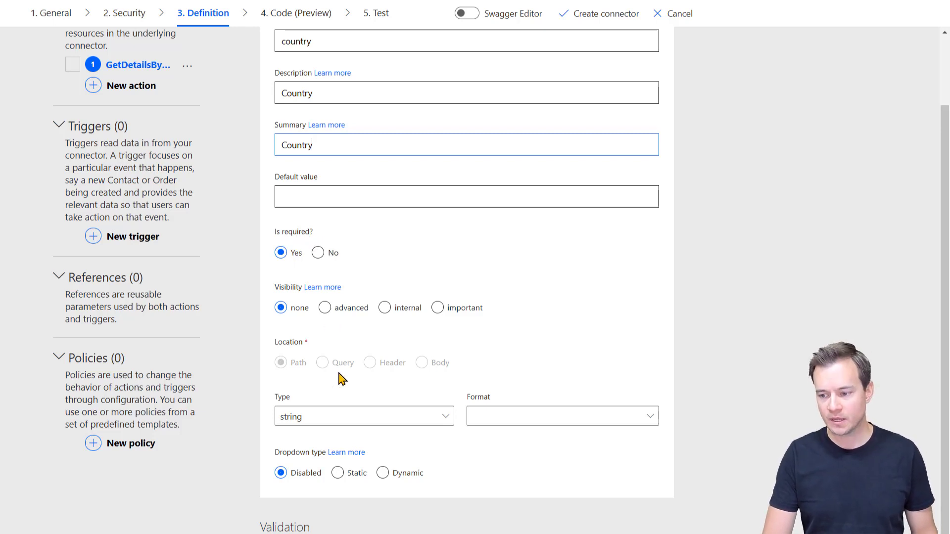
{"action": "left_click", "coordinate": [327, 289]}
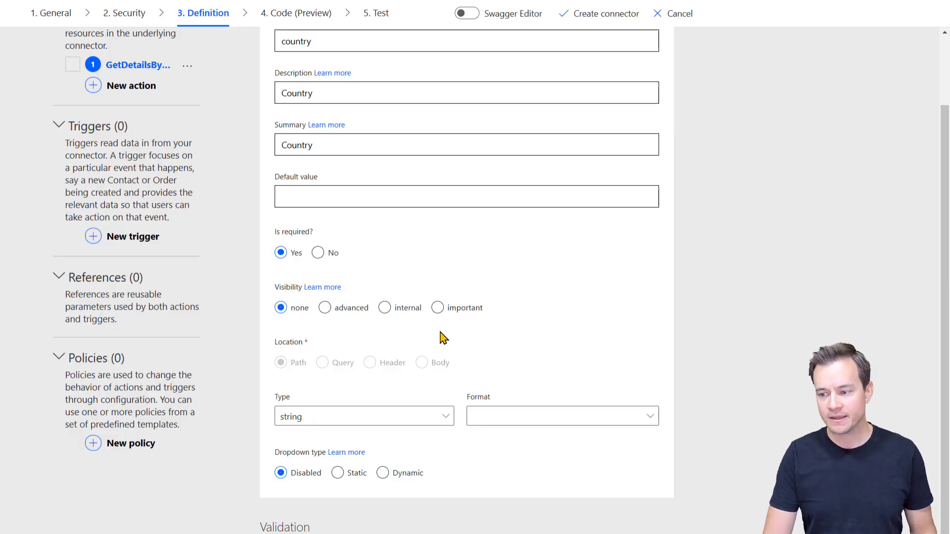
{"action": "left_click", "coordinate": [437, 311]}
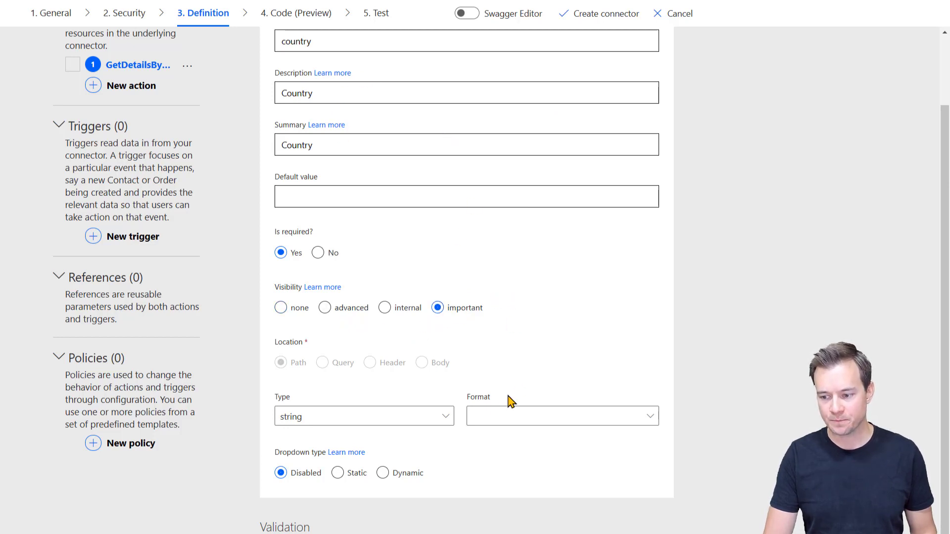
{"action": "scroll", "coordinate": [424, 436], "scroll_direction": "down", "scroll_amount": 2}
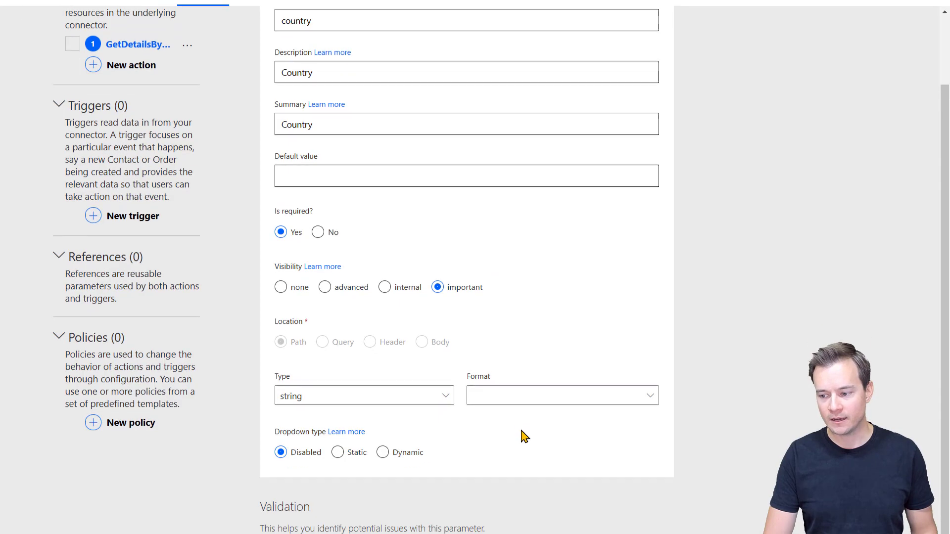
{"action": "left_click", "coordinate": [375, 345]}
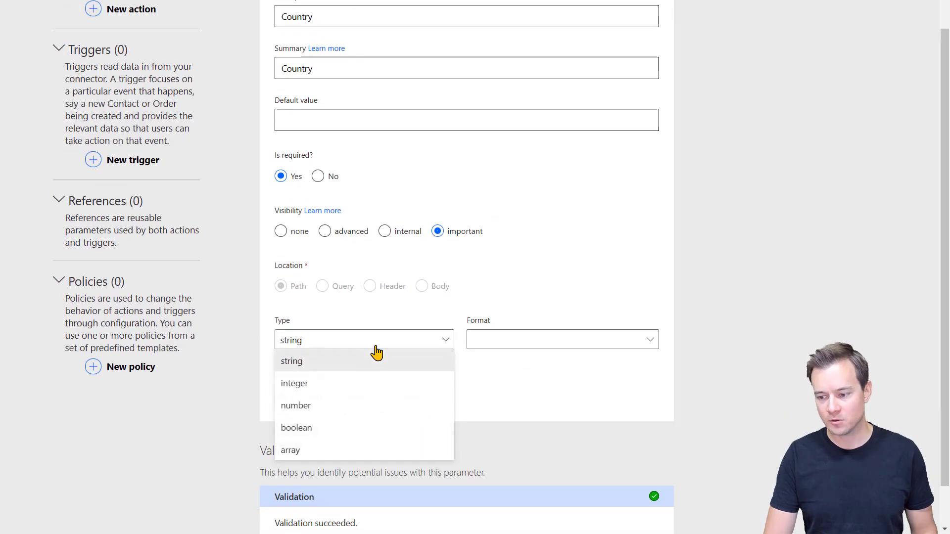
{"action": "left_click", "coordinate": [373, 345]}
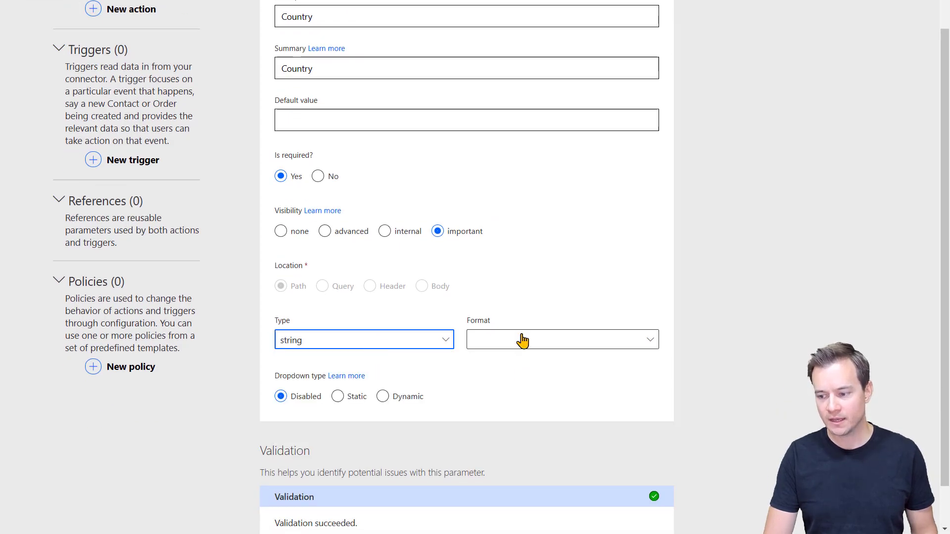
{"action": "left_click", "coordinate": [522, 339]}
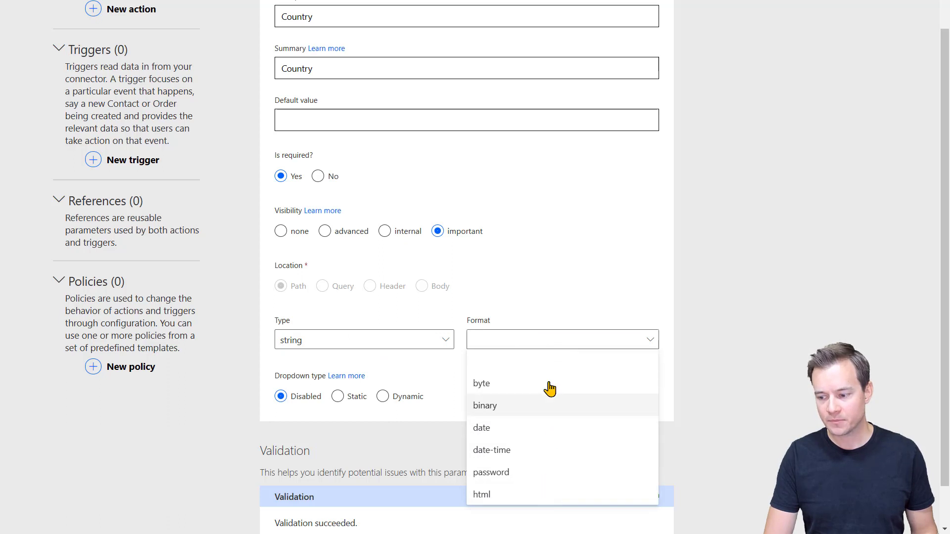
{"action": "left_click", "coordinate": [674, 302]}
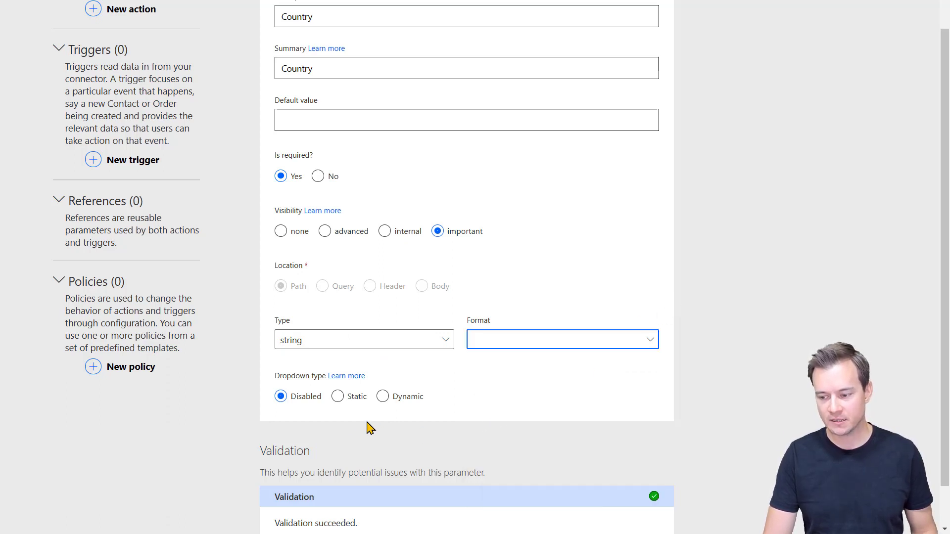
Step: Set the country parameter's dropdown type to Static, after briefly trying Dynamic
{"action": "left_click", "coordinate": [338, 396]}
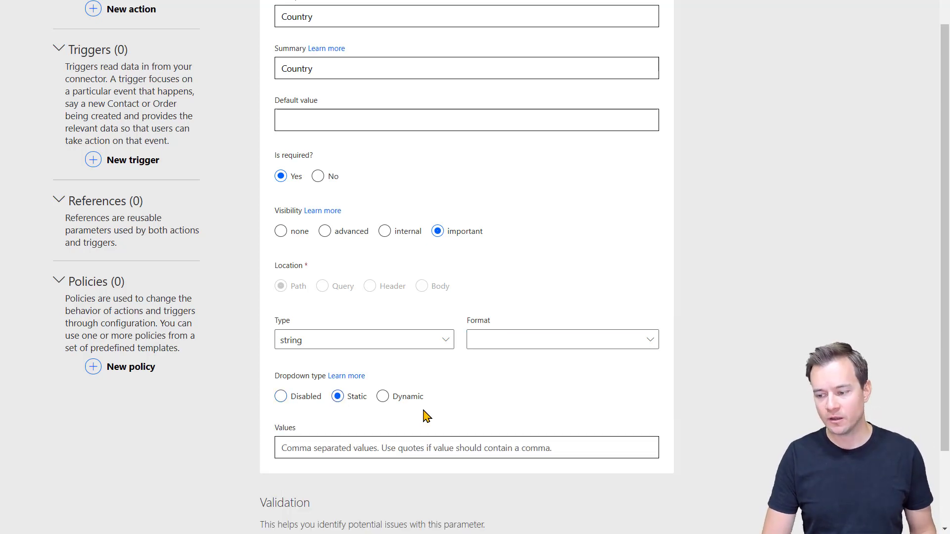
{"action": "scroll", "coordinate": [424, 416], "scroll_direction": "down", "scroll_amount": 2}
{"action": "left_click", "coordinate": [382, 349]}
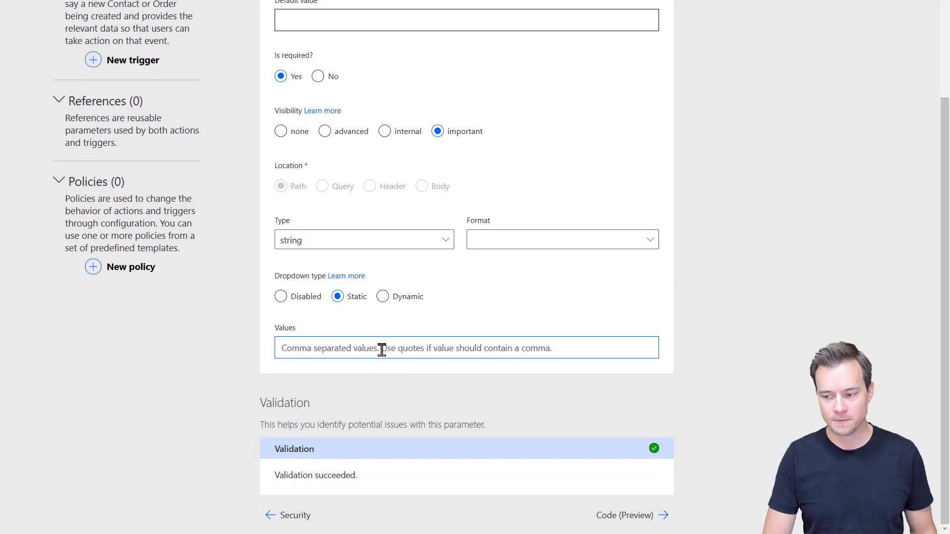
{"action": "left_click", "coordinate": [383, 297]}
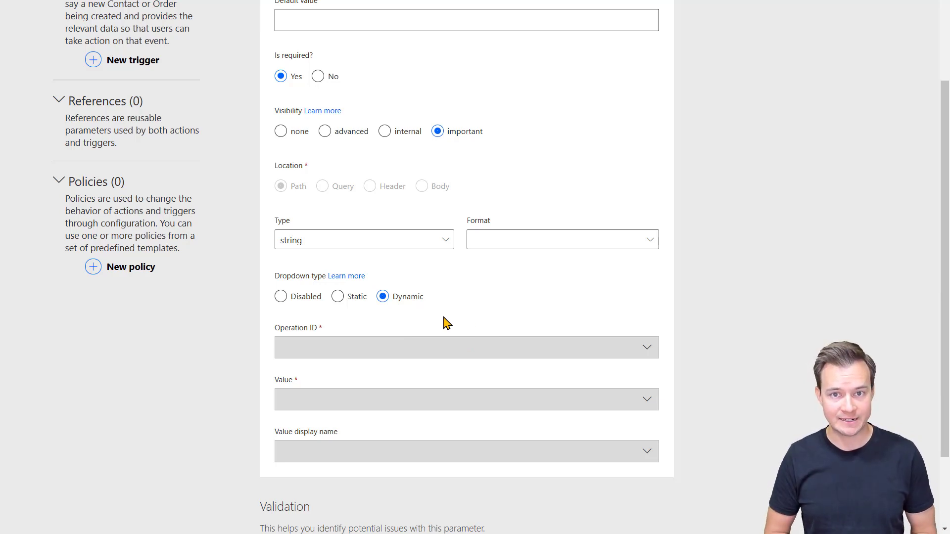
{"action": "left_click", "coordinate": [337, 297]}
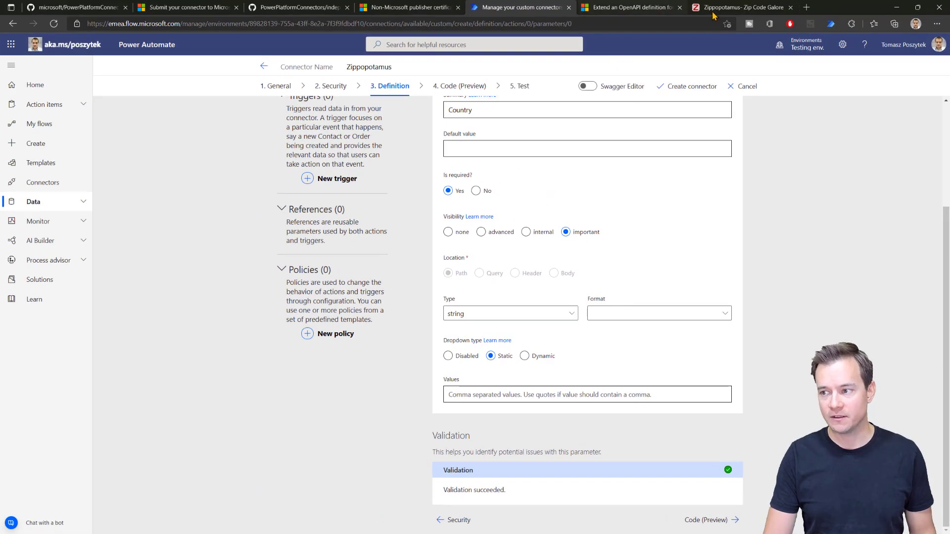
Step: On Zippopotam.us, select the Countries Supported table from Andorra (AD) through South Africa (ZA)
{"action": "left_click", "coordinate": [730, 10]}
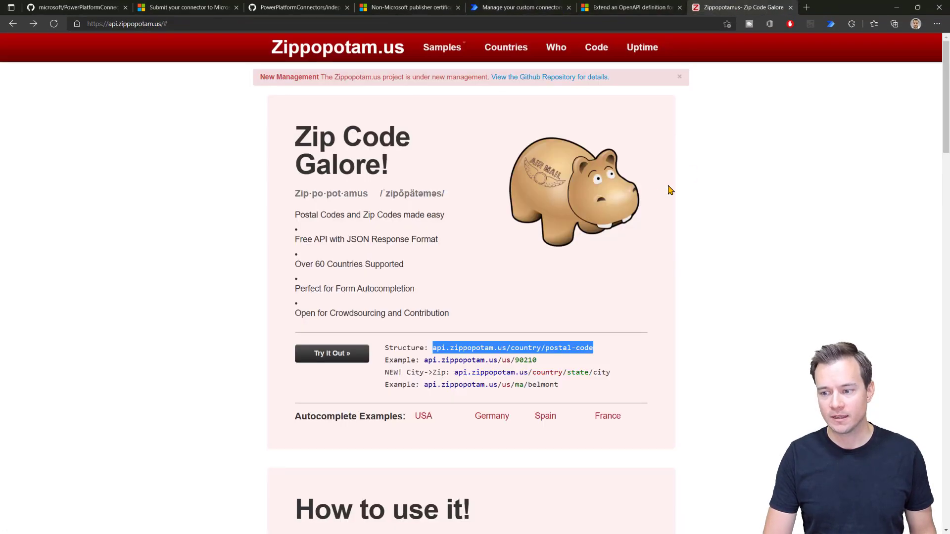
{"action": "left_click", "coordinate": [503, 52]}
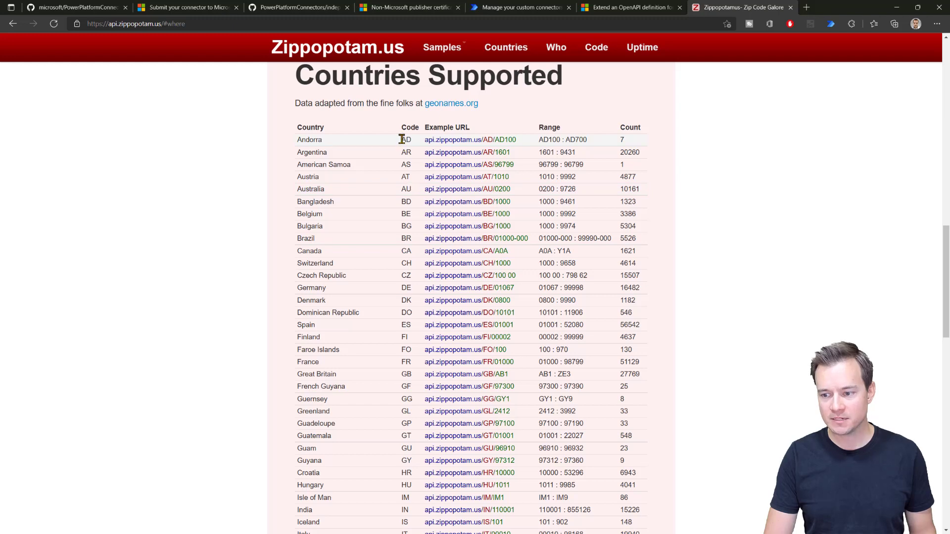
{"action": "left_click_drag", "start_coordinate": [401, 140], "coordinate": [405, 188]}
{"action": "left_click", "coordinate": [402, 164]}
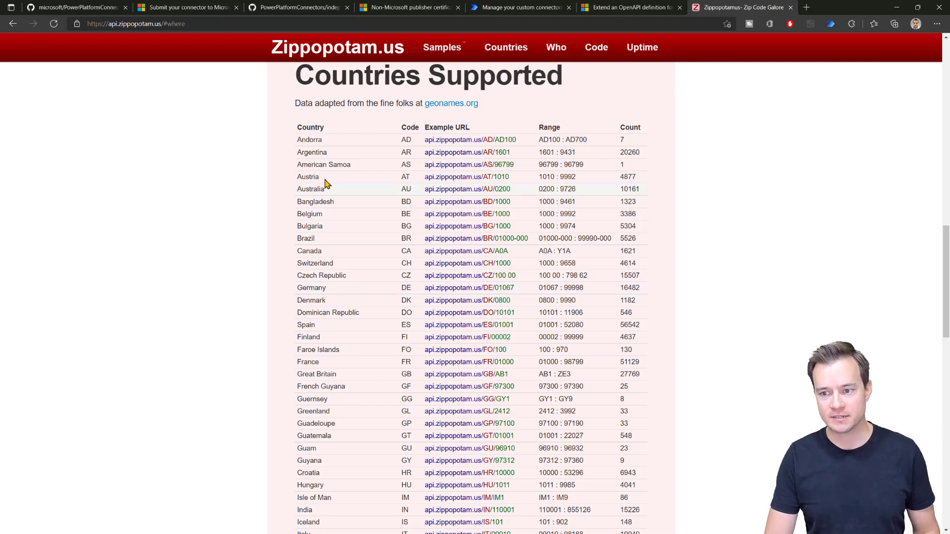
{"action": "left_click_drag", "start_coordinate": [297, 139], "coordinate": [324, 189]}
{"action": "left_click_drag", "start_coordinate": [376, 246], "coordinate": [648, 379]}
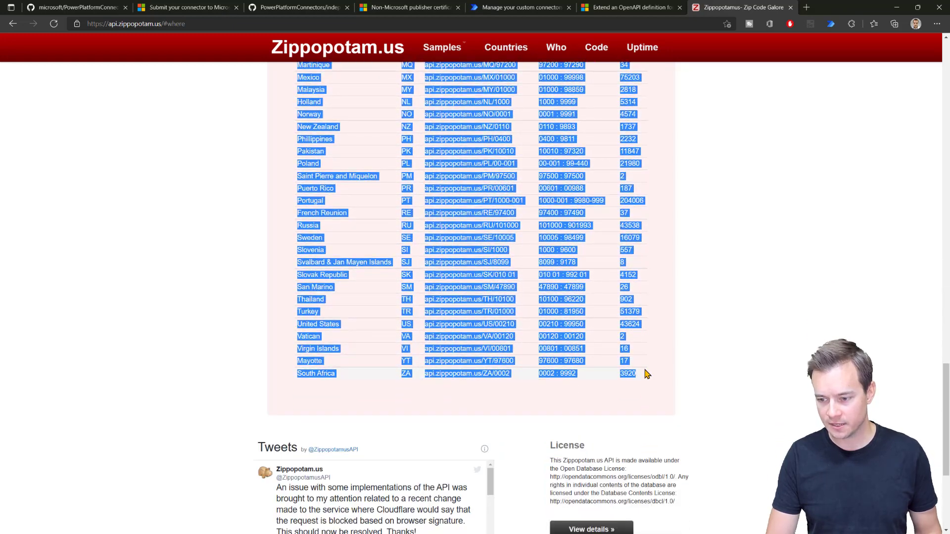
Step: Paste the country table into the blank Excel workbook and copy the codes in B1:B70
{"action": "key", "text": "alt+Tab"}
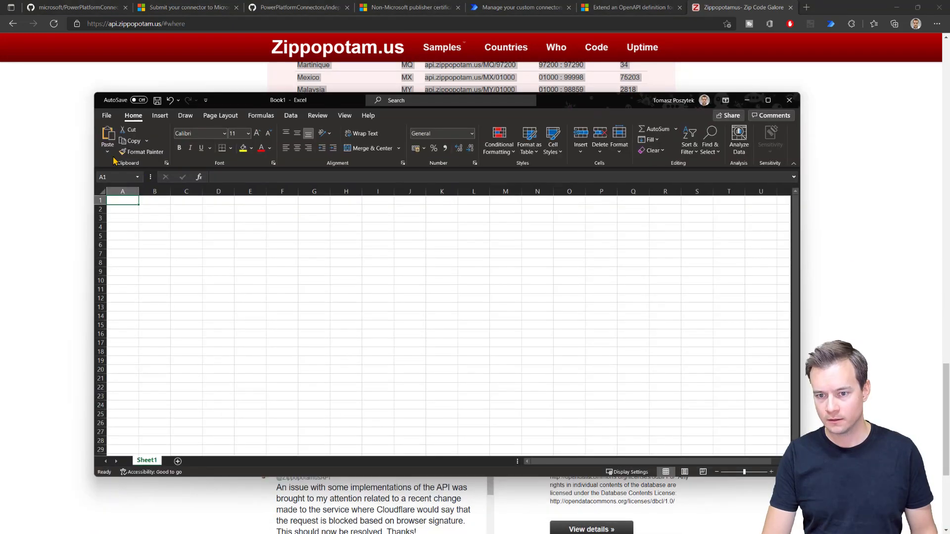
{"action": "key", "text": "ctrl+v"}
{"action": "left_click_drag", "start_coordinate": [153, 201], "coordinate": [155, 420]}
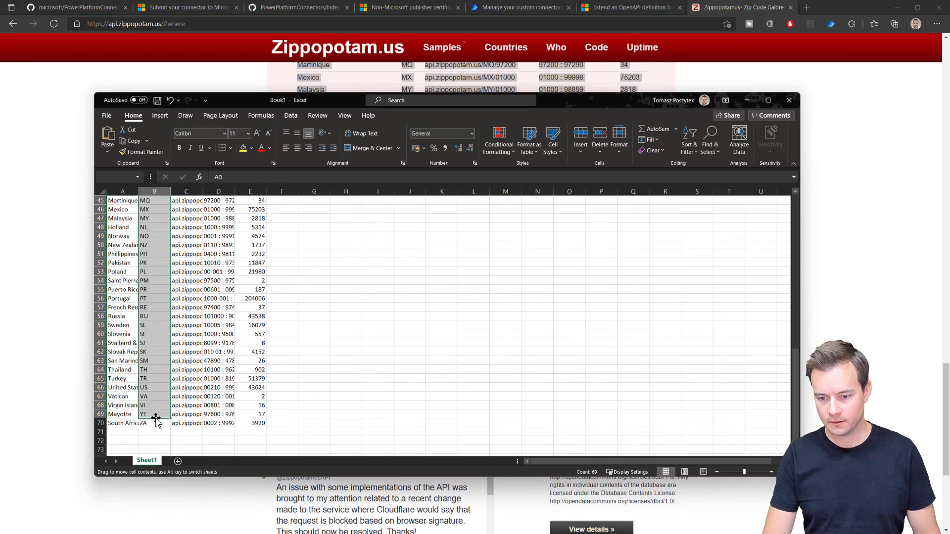
{"action": "left_click", "coordinate": [155, 420]}
{"action": "scroll", "coordinate": [153, 371], "scroll_direction": "up", "scroll_amount": 15}
{"action": "scroll", "coordinate": [167, 209], "scroll_direction": "down", "scroll_amount": 15}
{"action": "scroll", "coordinate": [152, 258], "scroll_direction": "up", "scroll_amount": 15}
{"action": "left_click", "coordinate": [154, 201], "text": "shift"}
{"action": "key", "text": "ctrl+c"}
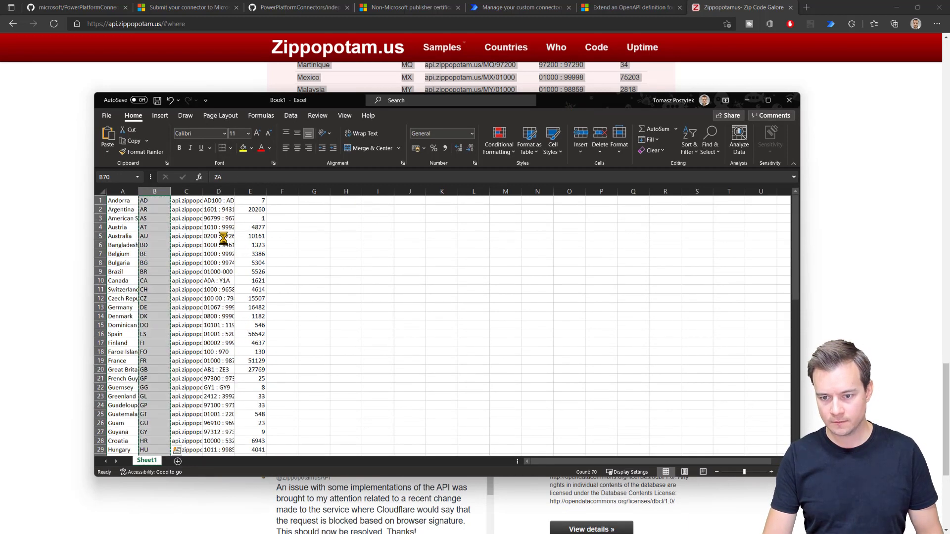
Step: Paste the codes transposed into row 8 starting at H8, copy that row, and minimize Excel
{"action": "left_click", "coordinate": [345, 262]}
{"action": "left_click", "coordinate": [107, 152]}
{"action": "left_click", "coordinate": [132, 193]}
{"action": "key", "text": "ctrl+c"}
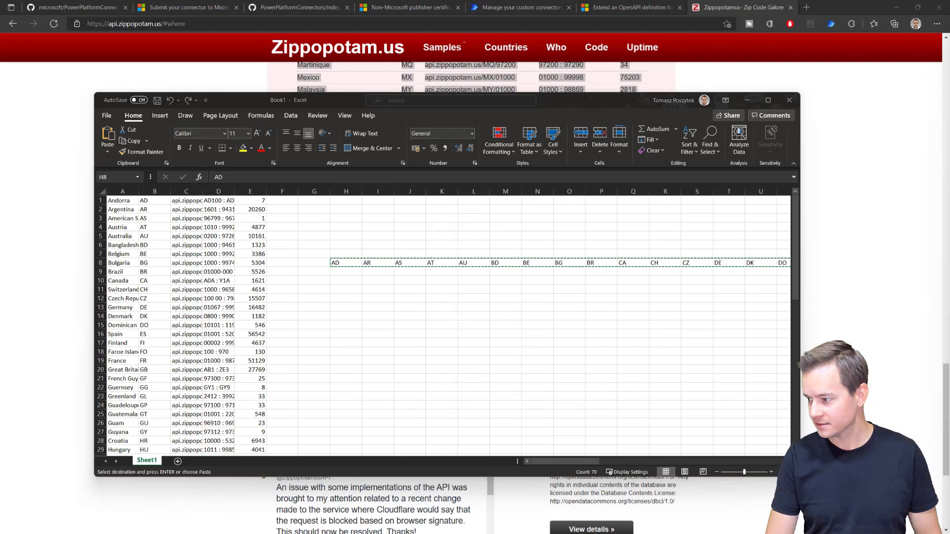
{"action": "left_click", "coordinate": [746, 100]}
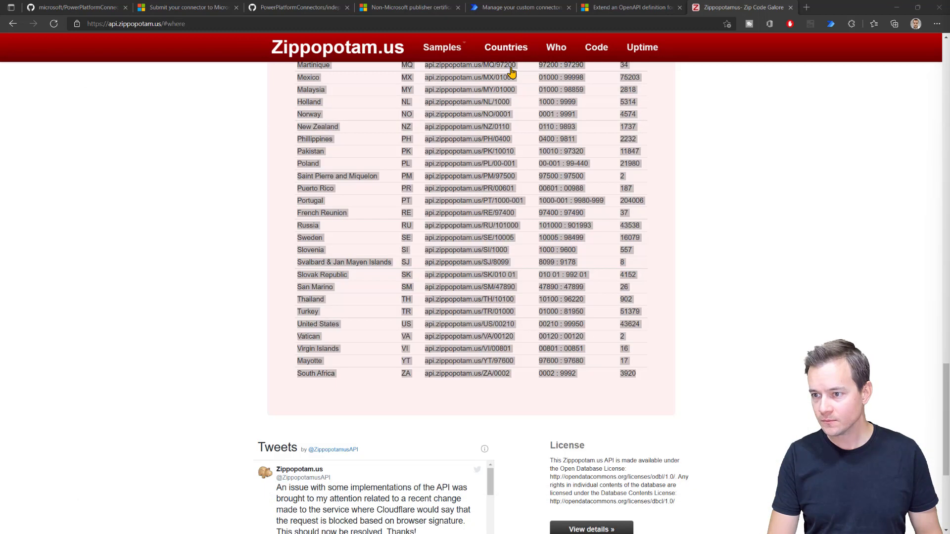
Step: Paste the comma-separated codes AD through ZA into the country parameter's Static dropdown Values
{"action": "left_click", "coordinate": [573, 6]}
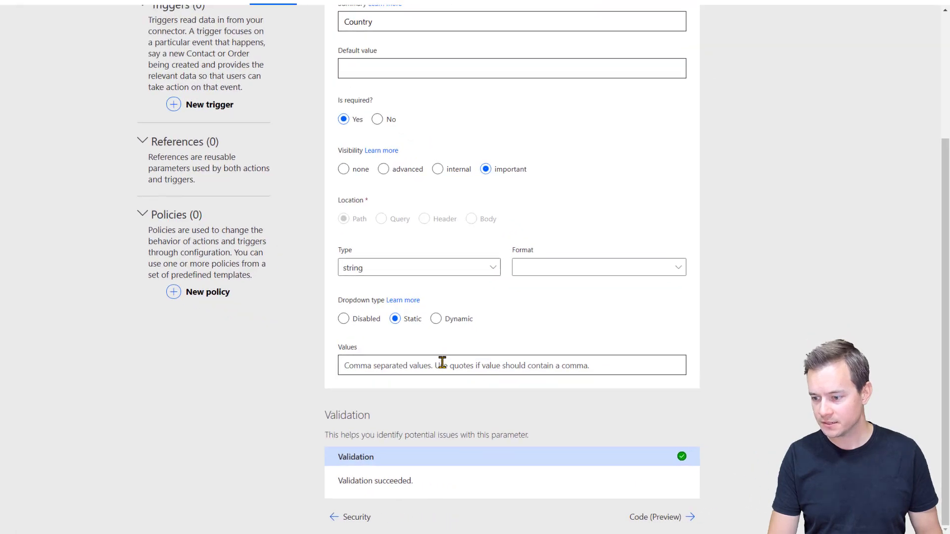
{"action": "left_click", "coordinate": [381, 365]}
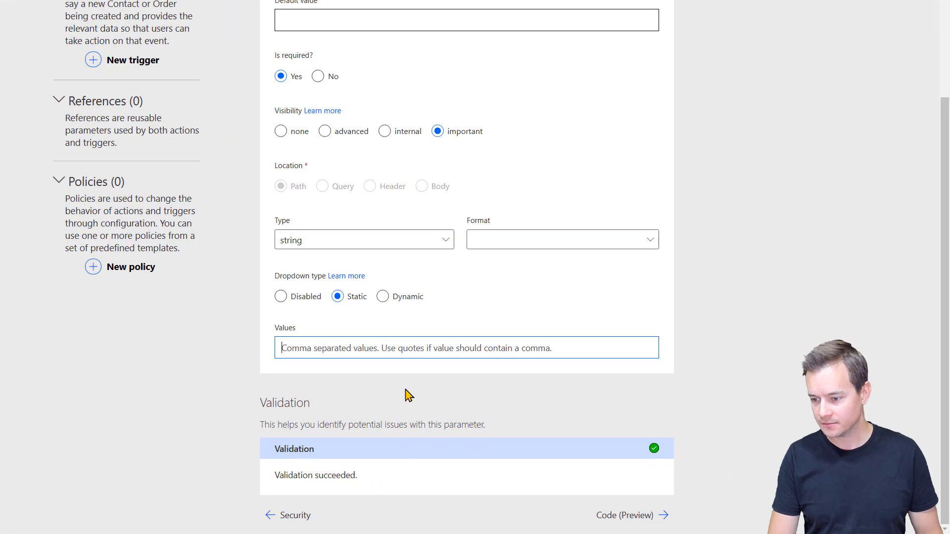
{"action": "key", "text": "ctrl+v"}
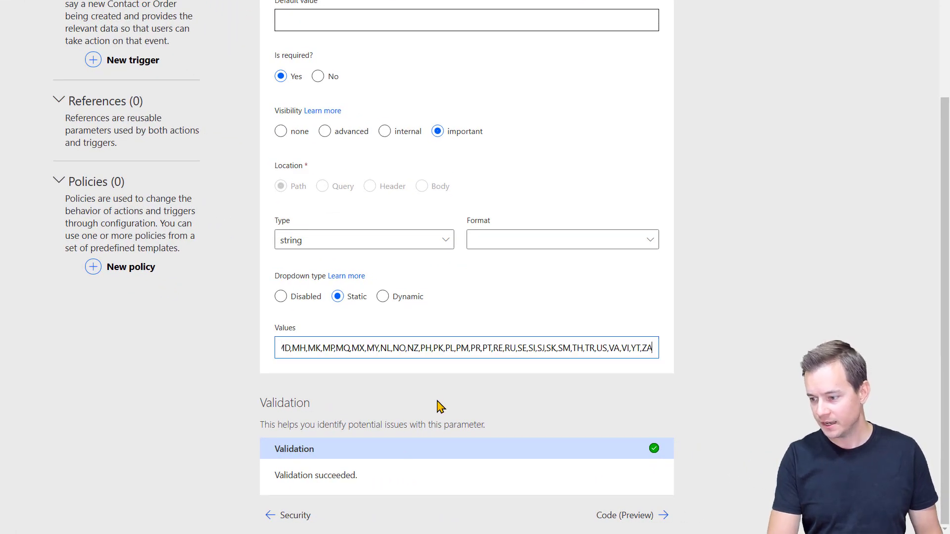
{"action": "key", "text": "Home"}
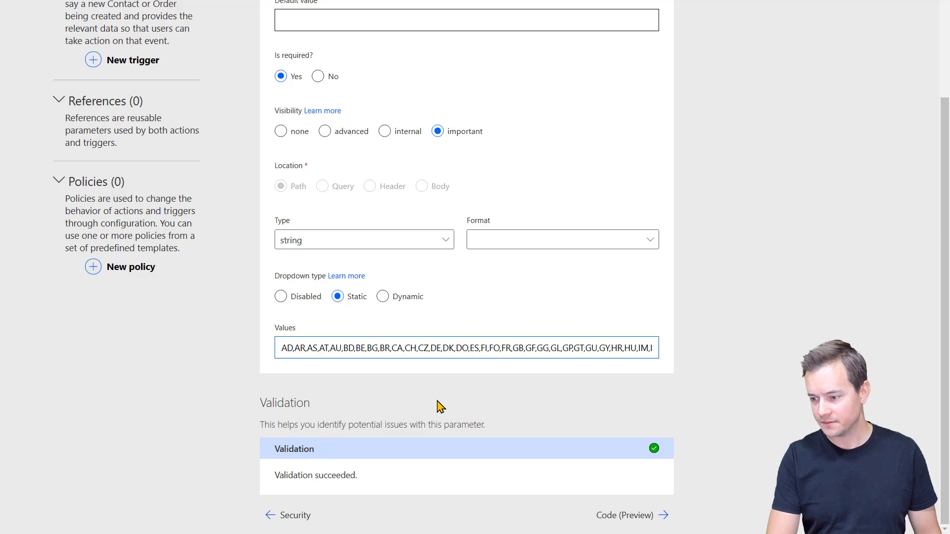
{"action": "key", "text": "End"}
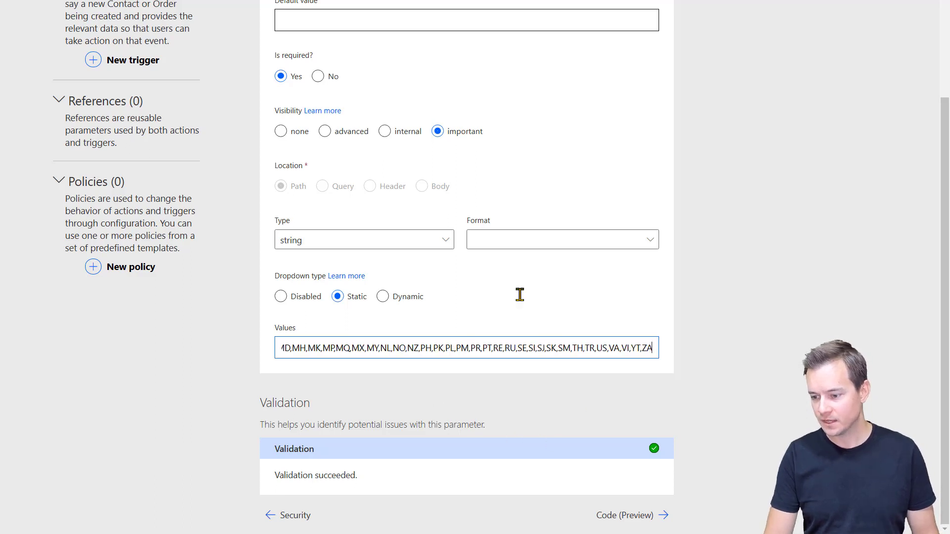
{"action": "scroll", "coordinate": [564, 237], "scroll_direction": "up", "scroll_amount": 1}
{"action": "scroll", "coordinate": [552, 208], "scroll_direction": "up", "scroll_amount": 5}
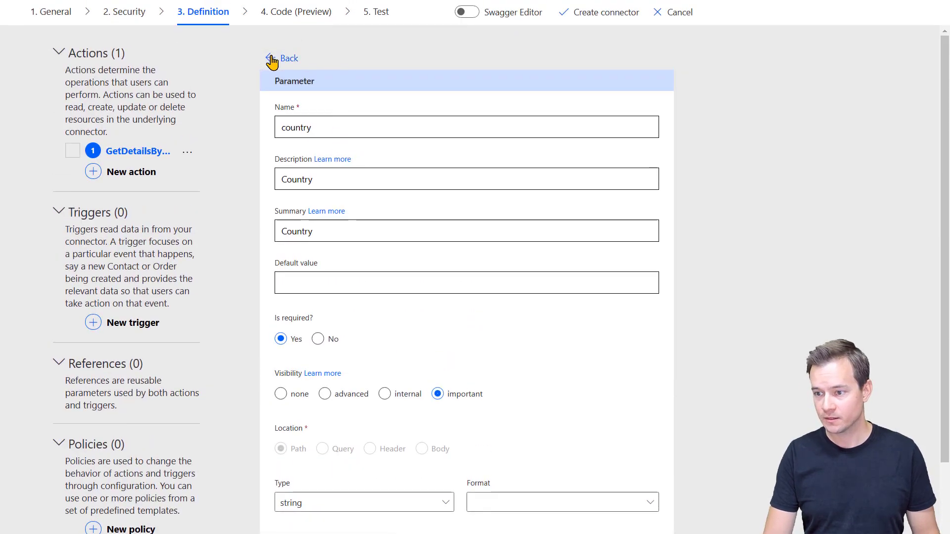
Step: Go back to the action and open the postal-code parameter for editing
{"action": "left_click", "coordinate": [271, 62]}
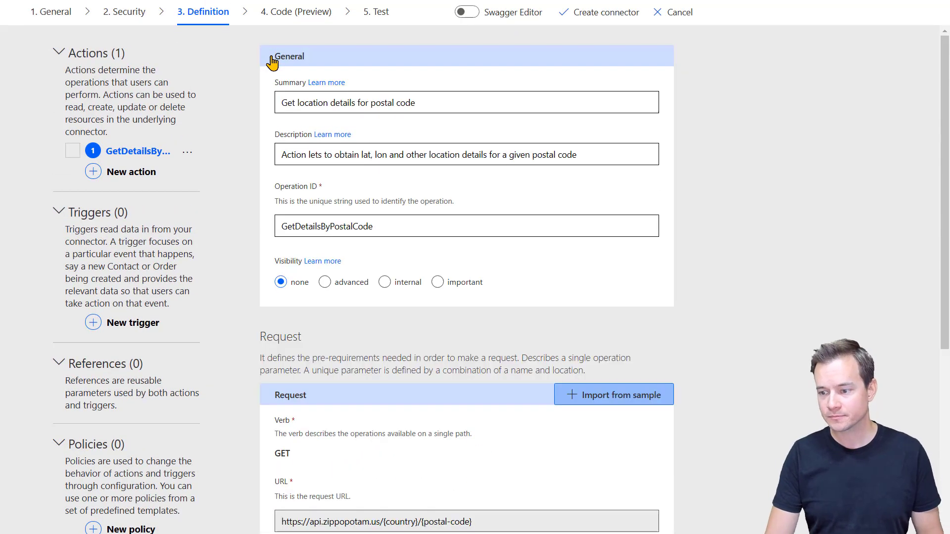
{"action": "scroll", "coordinate": [406, 470], "scroll_direction": "down", "scroll_amount": 7}
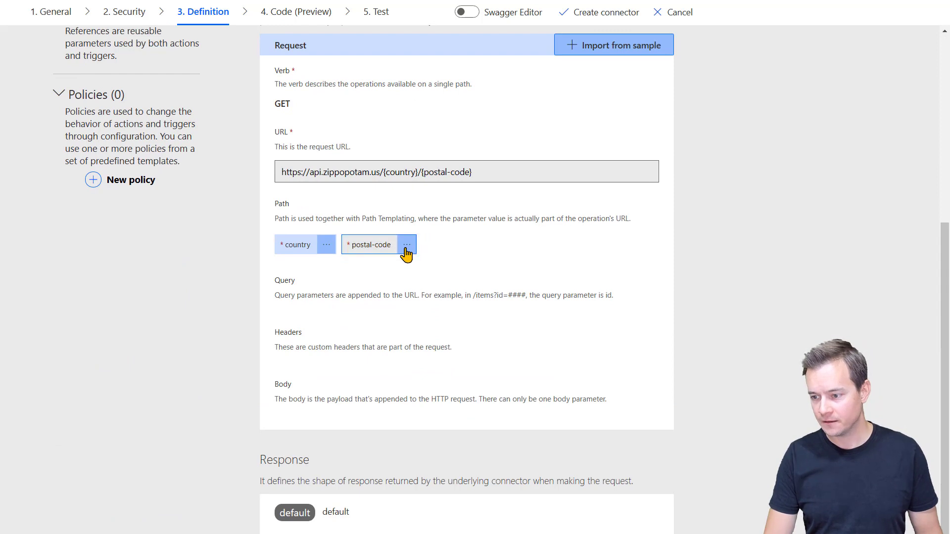
{"action": "left_click", "coordinate": [407, 246]}
{"action": "left_click", "coordinate": [401, 266]}
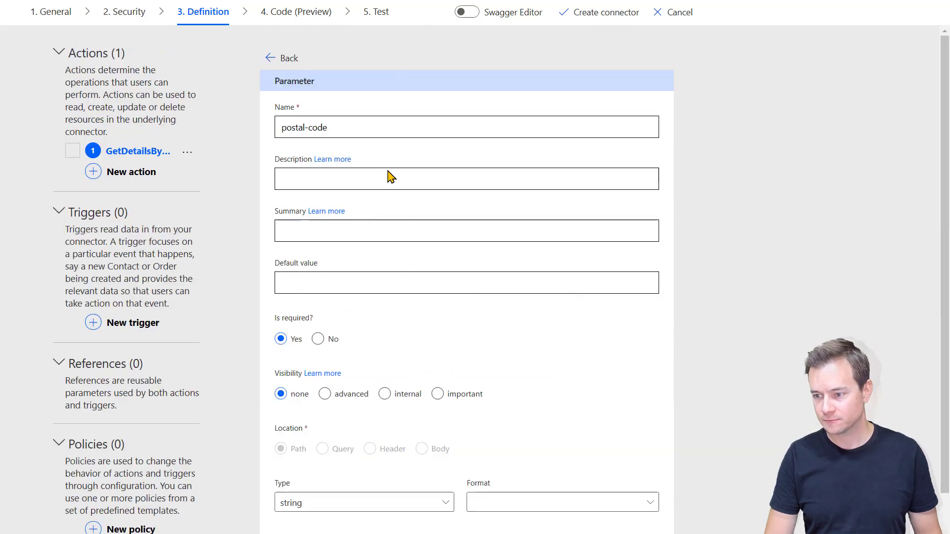
Step: Enter 'Postal code' as its description and summary, set visibility to important, and return
{"action": "left_click", "coordinate": [388, 176]}
{"action": "type", "text": "Postal code"}
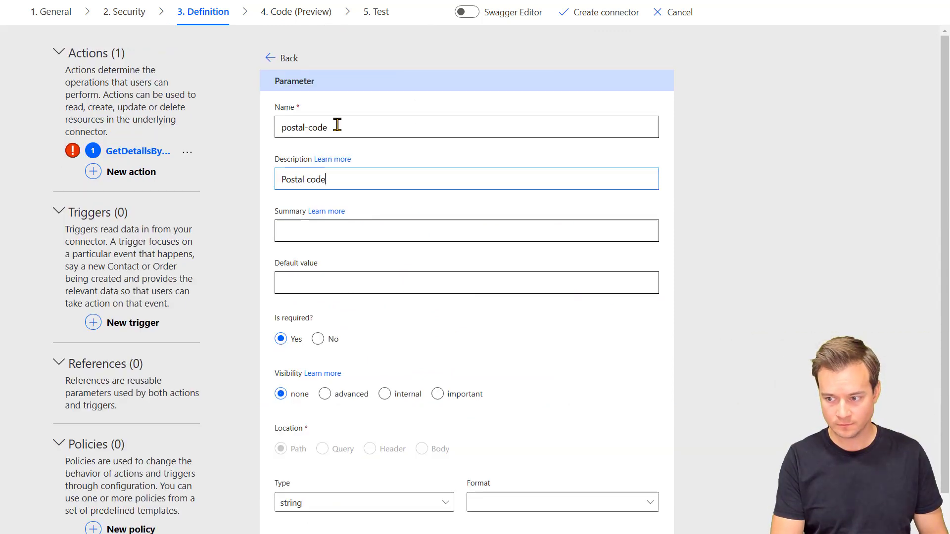
{"action": "key", "text": "Tab"}
{"action": "type", "text": "Postal code"}
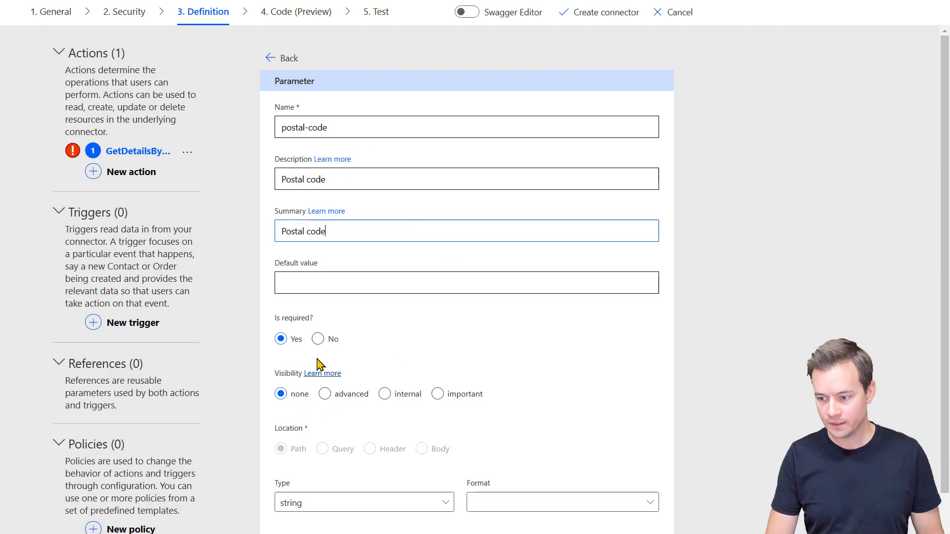
{"action": "left_click", "coordinate": [438, 394]}
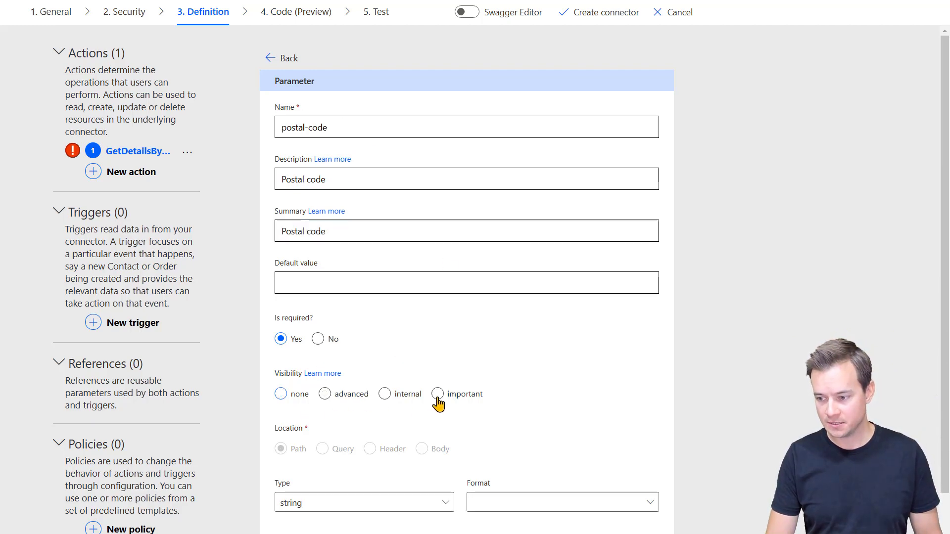
{"action": "scroll", "coordinate": [551, 386], "scroll_direction": "down", "scroll_amount": 2}
{"action": "scroll", "coordinate": [554, 385], "scroll_direction": "up", "scroll_amount": 3}
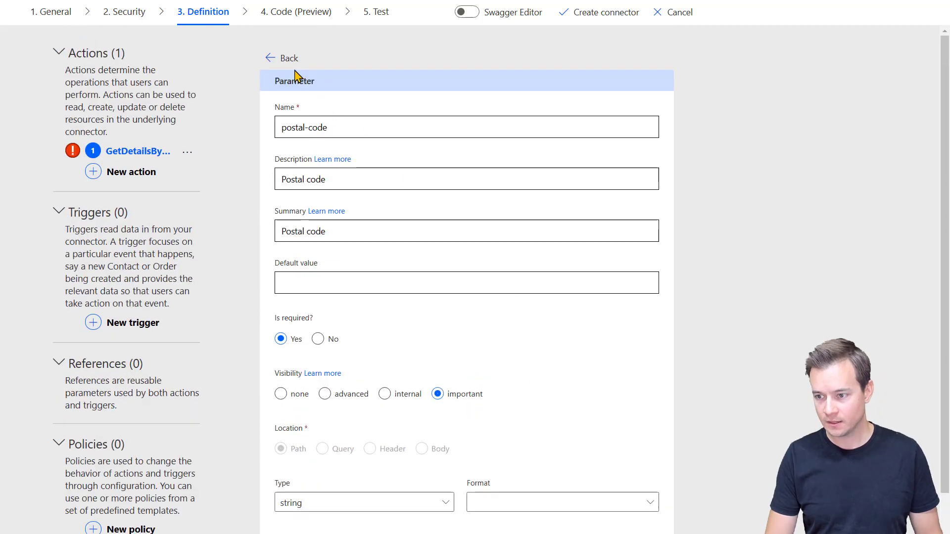
{"action": "left_click", "coordinate": [272, 60]}
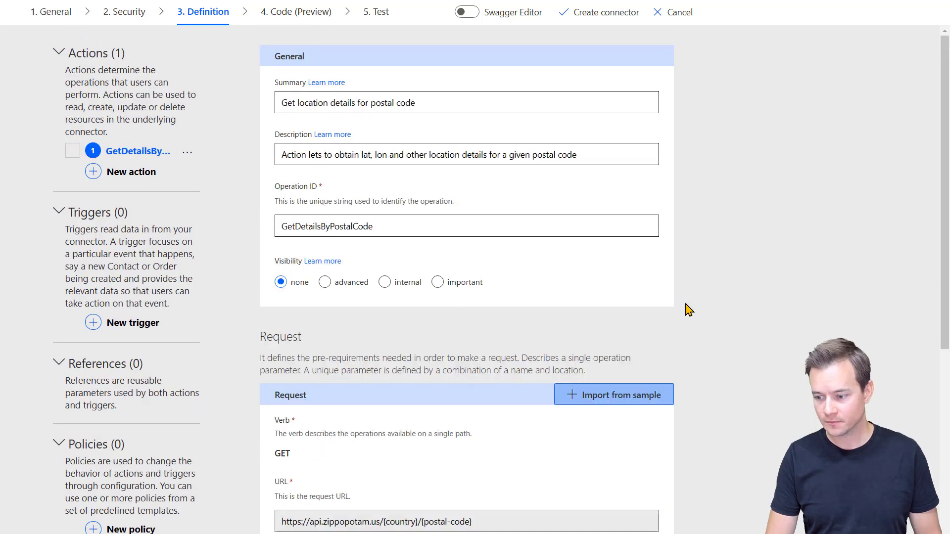
{"action": "scroll", "coordinate": [684, 310], "scroll_direction": "down", "scroll_amount": 7}
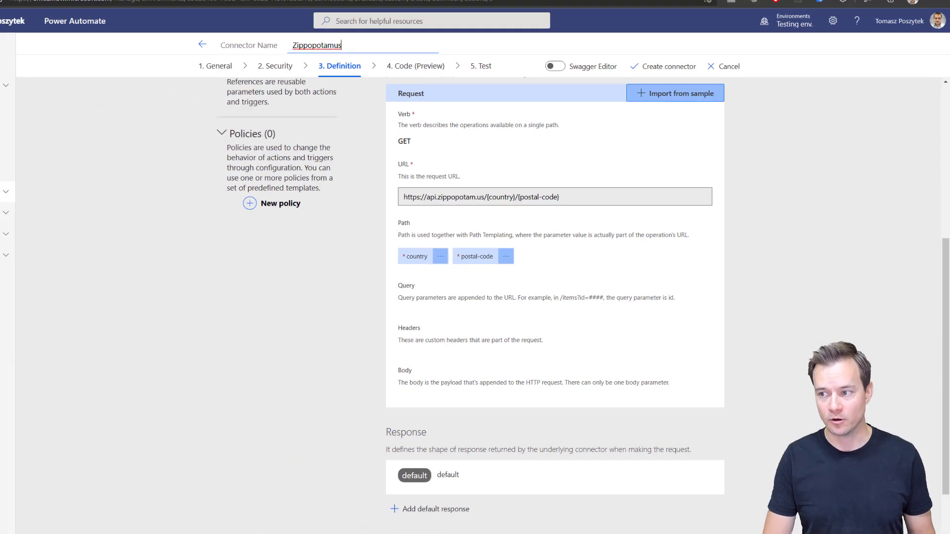
Step: On the Zippopotam.us home page, select the sample JSON result for 90210 in How to use it
{"action": "left_click", "coordinate": [682, 14]}
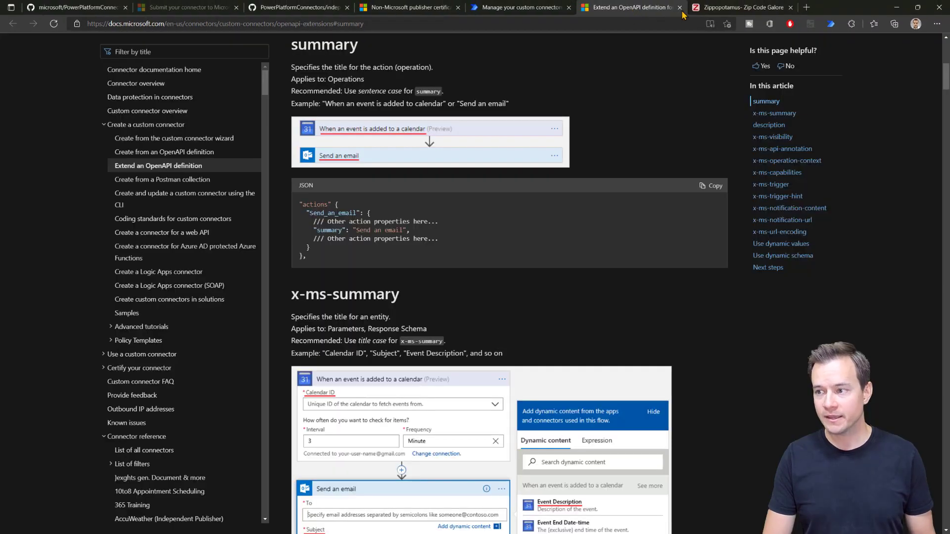
{"action": "left_click", "coordinate": [732, 8]}
{"action": "scroll", "coordinate": [525, 89], "scroll_direction": "up", "scroll_amount": 9}
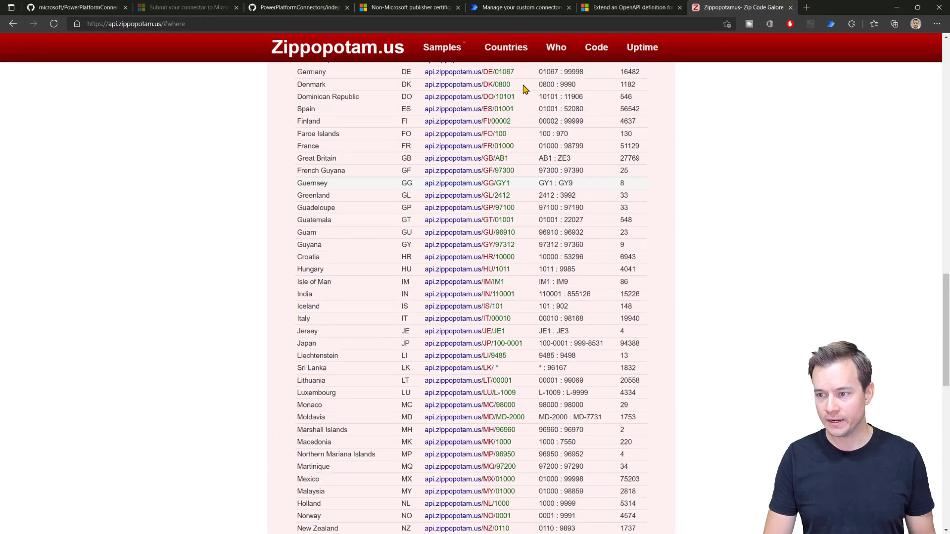
{"action": "left_click", "coordinate": [392, 57]}
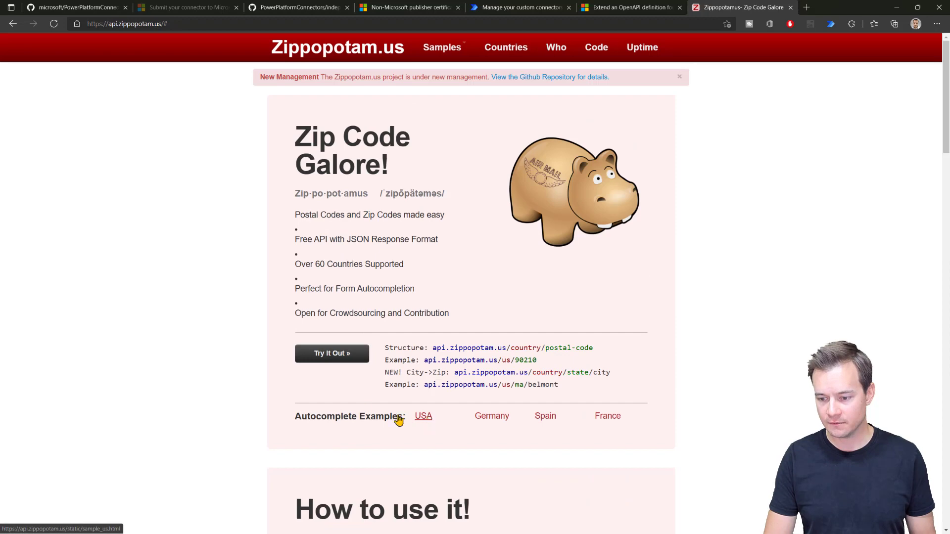
{"action": "scroll", "coordinate": [326, 402], "scroll_direction": "down", "scroll_amount": 5}
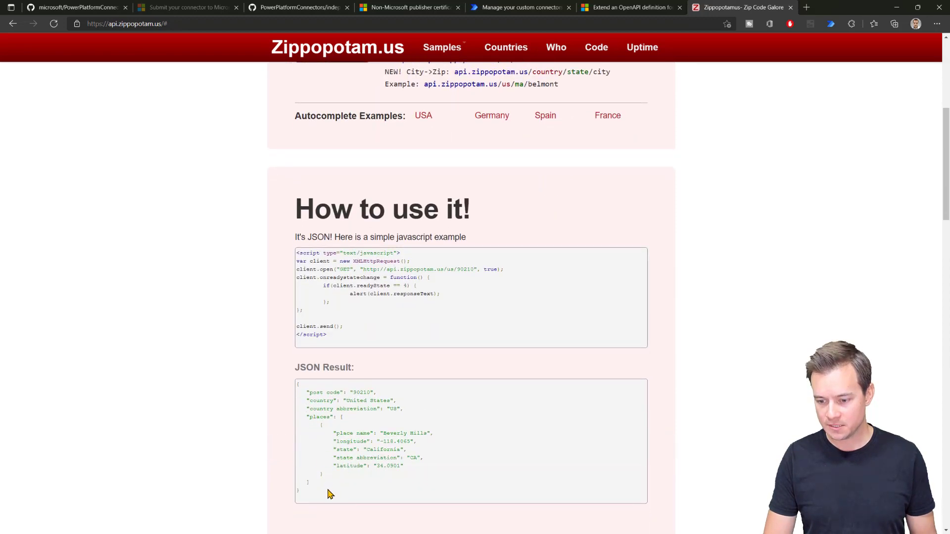
{"action": "left_click_drag", "start_coordinate": [320, 490], "coordinate": [297, 385]}
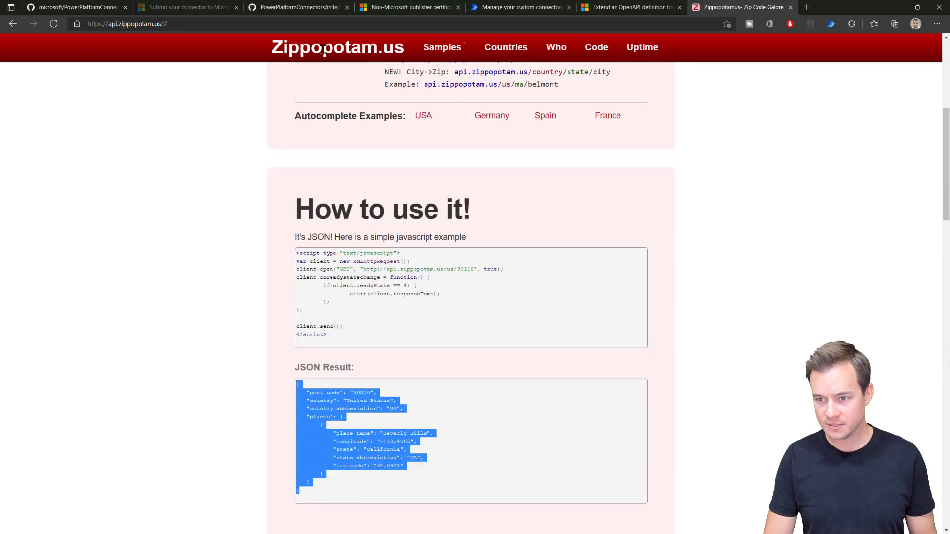
{"action": "left_click", "coordinate": [520, 7]}
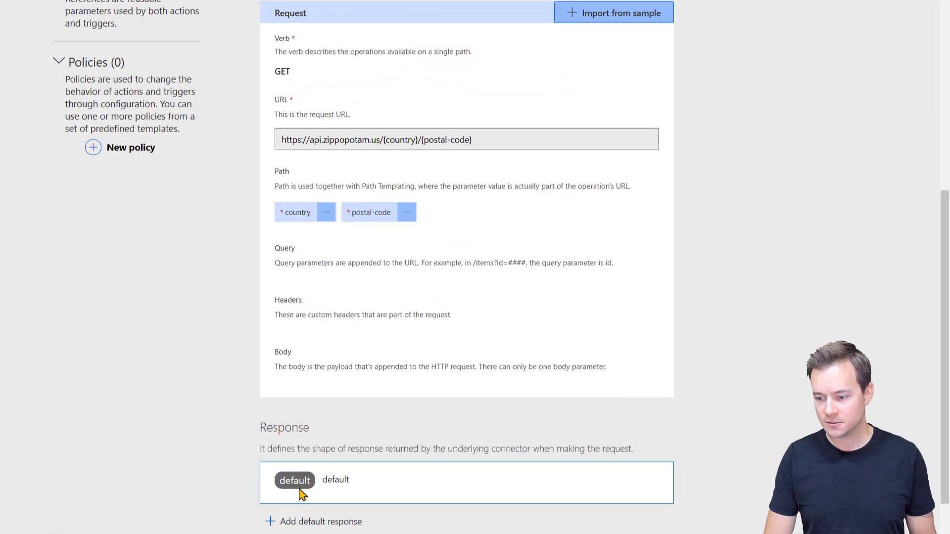
Step: Import the pasted 90210 sample JSON as the default response body
{"action": "left_click", "coordinate": [300, 488]}
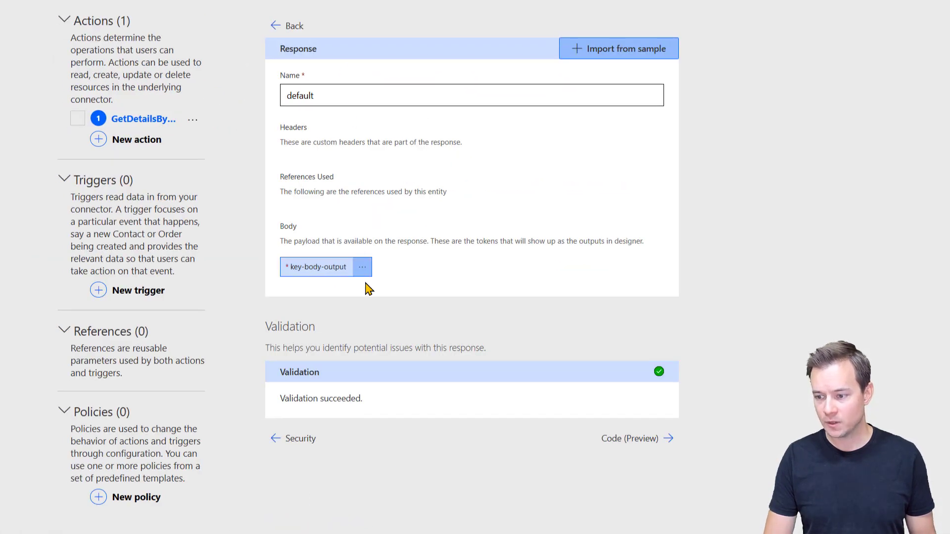
{"action": "left_click", "coordinate": [626, 49]}
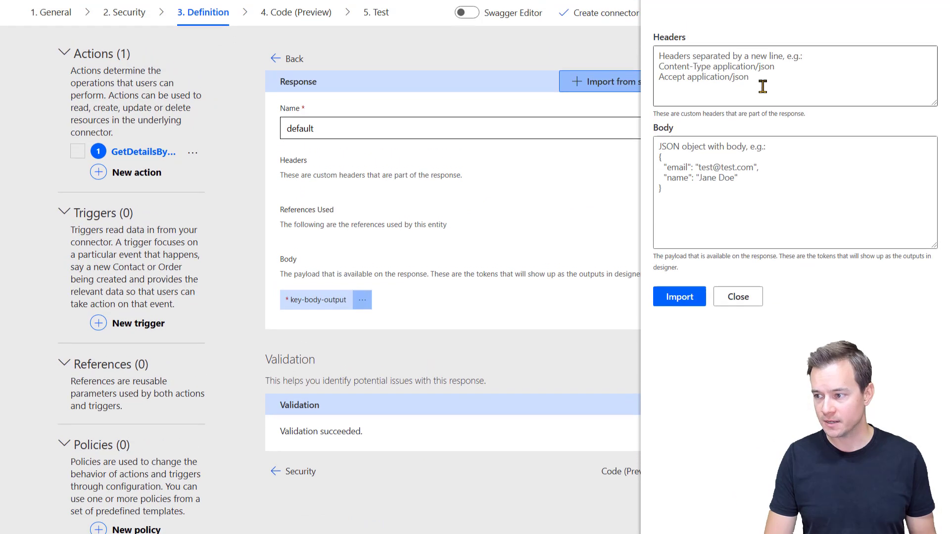
{"action": "left_click", "coordinate": [744, 159]}
{"action": "key", "text": "ctrl+v"}
{"action": "left_click", "coordinate": [693, 302]}
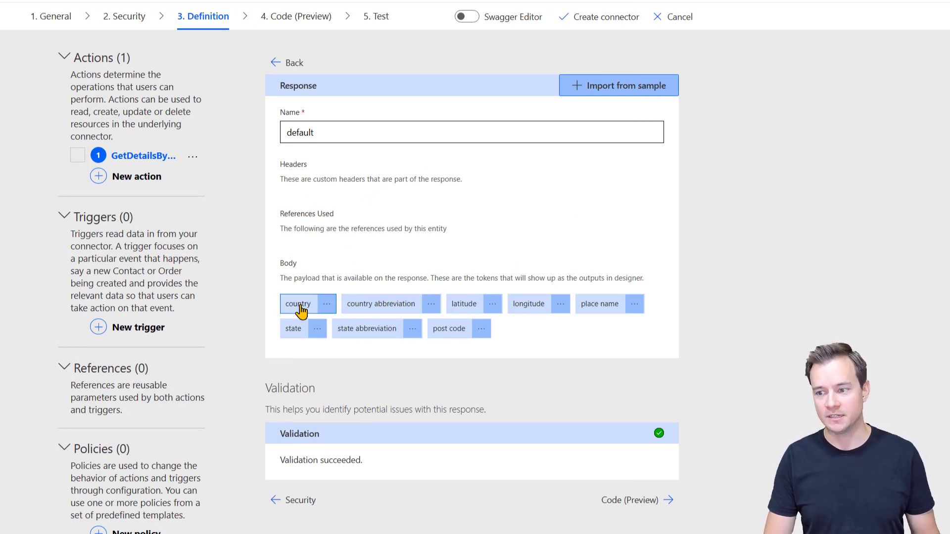
Step: Open the schema settings of the country response field
{"action": "double_click", "coordinate": [333, 132]}
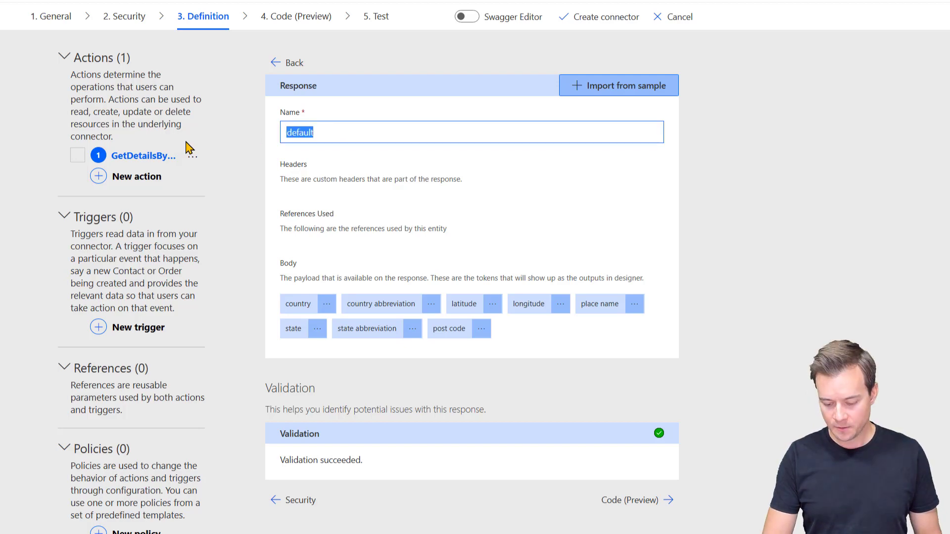
{"action": "left_click", "coordinate": [326, 304]}
{"action": "left_click", "coordinate": [327, 328]}
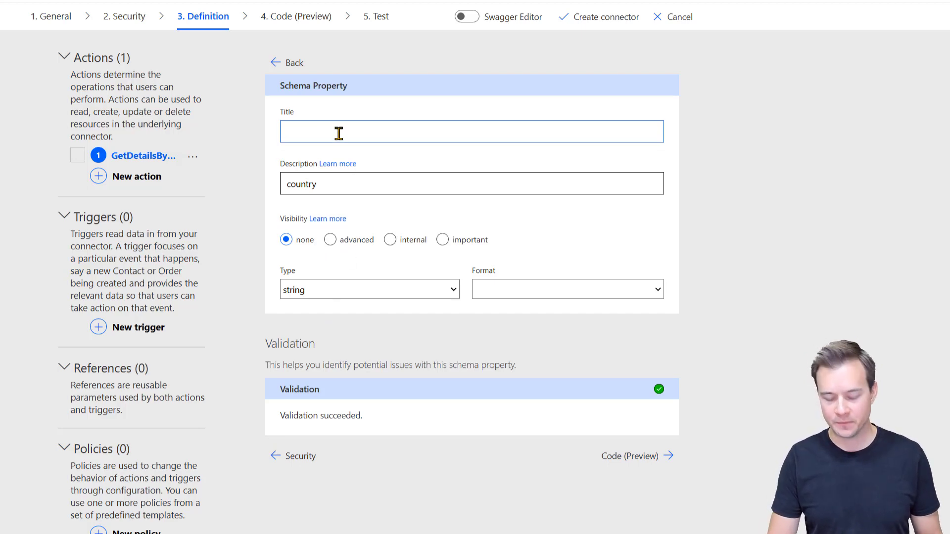
Step: Title the country property 'Country' and clear its description
{"action": "type", "text": "country"}
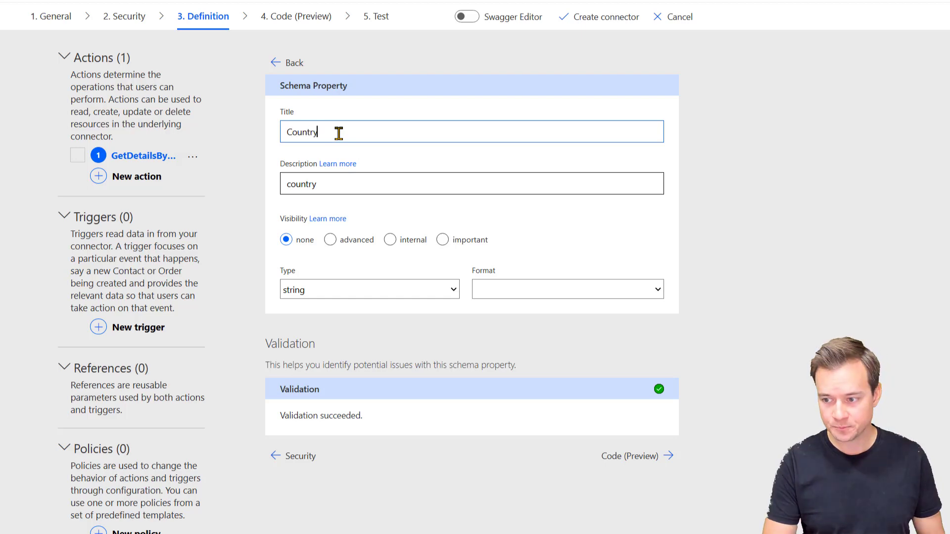
{"action": "key", "text": "Tab"}
{"action": "key", "text": "Tab"}
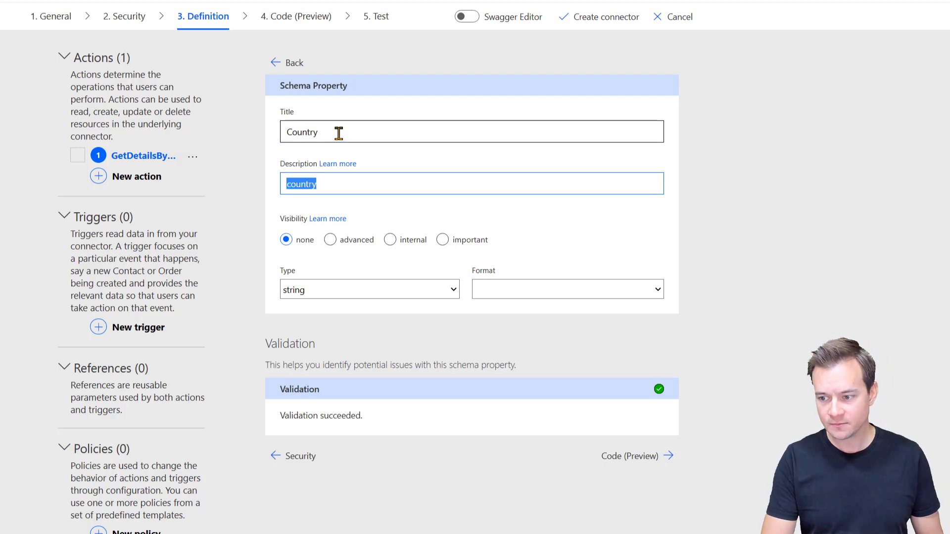
{"action": "key", "text": "Home"}
{"action": "key", "text": "Delete"}
{"action": "type", "text": "C"}
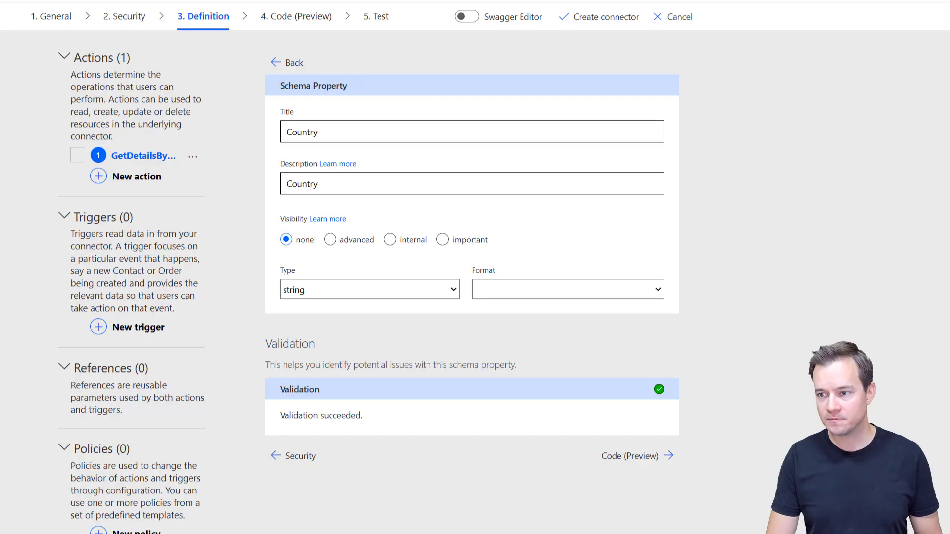
{"action": "double_click", "coordinate": [339, 182]}
{"action": "key", "text": "BackSpace"}
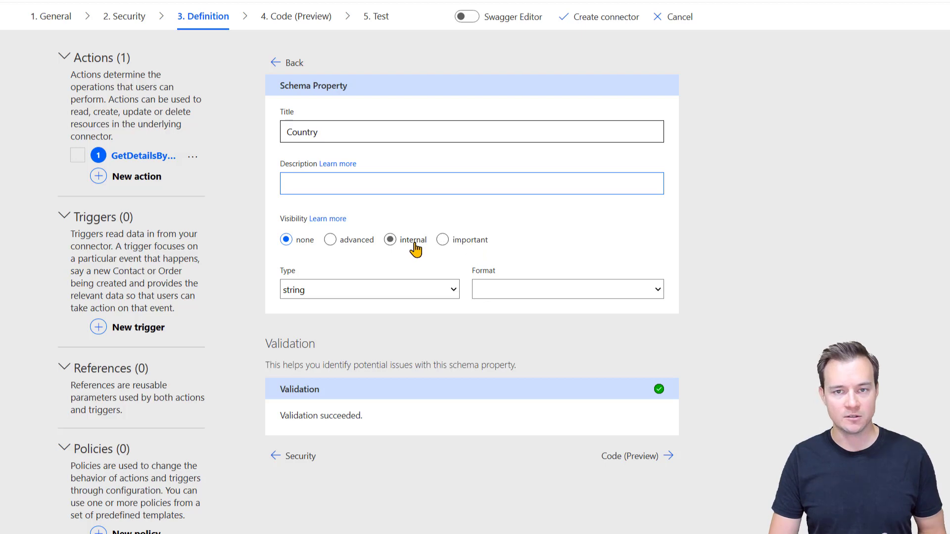
Step: Move the country abbreviation field's description into its title as 'Country abbreviation'
{"action": "left_click", "coordinate": [275, 63]}
{"action": "left_click", "coordinate": [432, 304]}
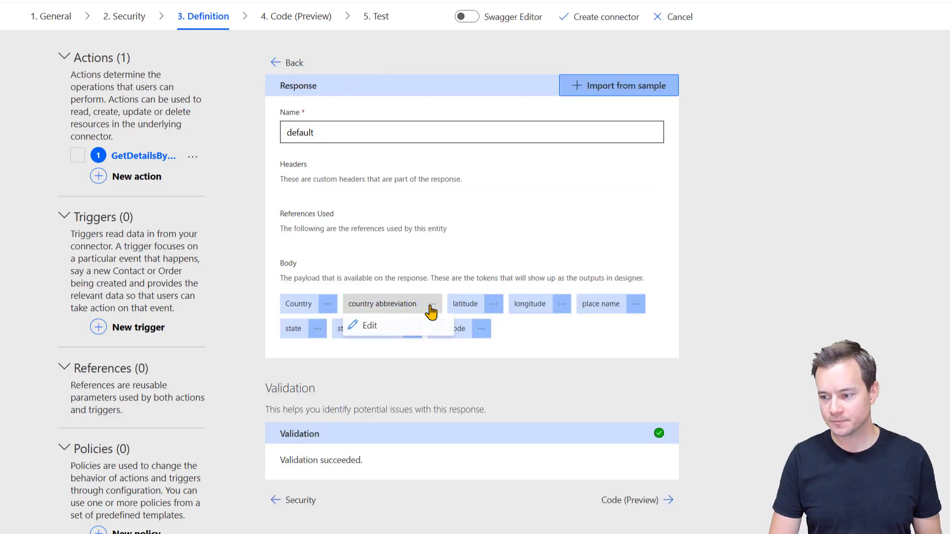
{"action": "left_click", "coordinate": [369, 324]}
{"action": "triple_click", "coordinate": [384, 184]}
{"action": "key", "text": "ctrl+x"}
{"action": "left_click", "coordinate": [349, 132]}
{"action": "key", "text": "ctrl+v"}
{"action": "key", "text": "Home"}
{"action": "key", "text": "Delete"}
{"action": "type", "text": "C"}
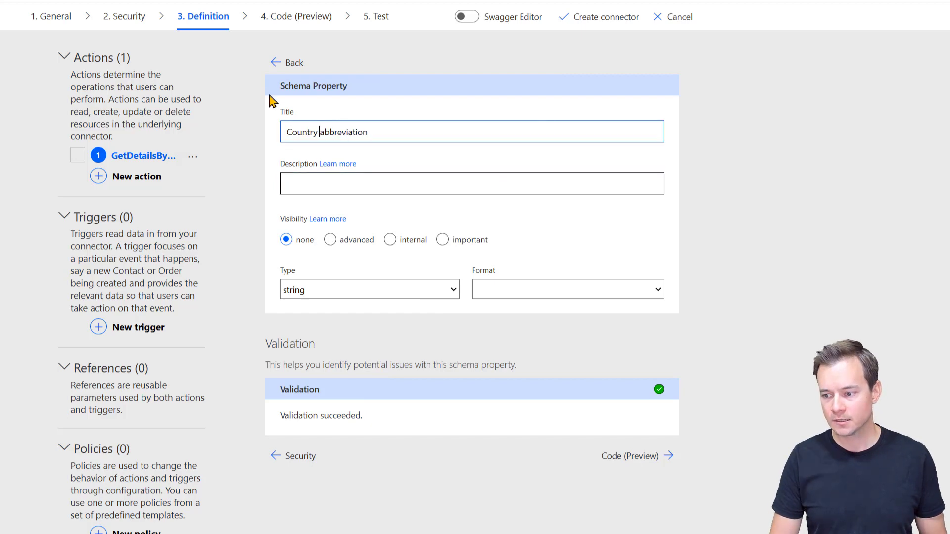
Step: Give the latitude field the capitalised title 'Latitude'
{"action": "left_click", "coordinate": [287, 64]}
{"action": "left_click", "coordinate": [483, 307]}
{"action": "triple_click", "coordinate": [333, 184]}
{"action": "key", "text": "ctrl+x"}
{"action": "left_click", "coordinate": [313, 132]}
{"action": "key", "text": "ctrl+v"}
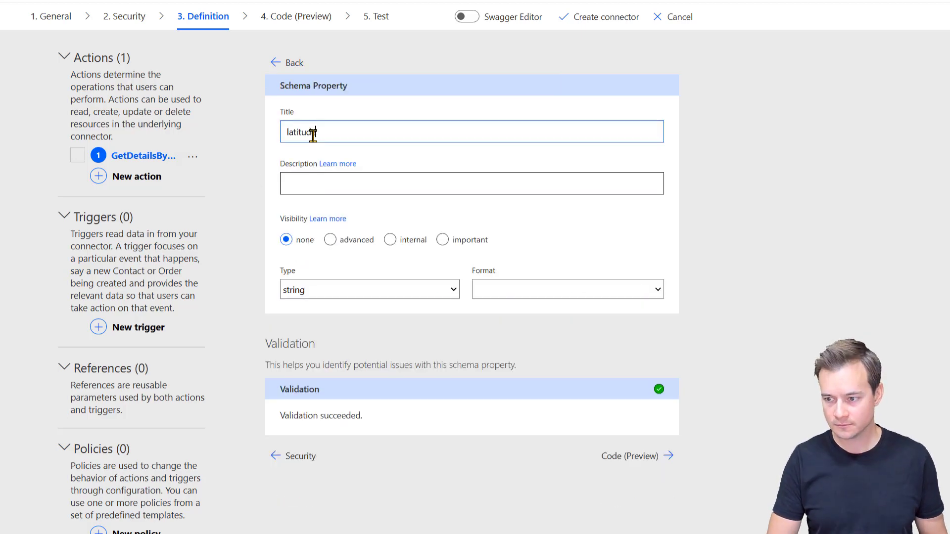
{"action": "key", "text": "Home"}
{"action": "key", "text": "Delete"}
{"action": "type", "text": "L"}
{"action": "key", "text": "Tab"}
Step: Give the longitude field the capitalised title 'Longitude'
{"action": "left_click", "coordinate": [297, 63]}
{"action": "left_click", "coordinate": [562, 307]}
{"action": "left_click", "coordinate": [545, 326]}
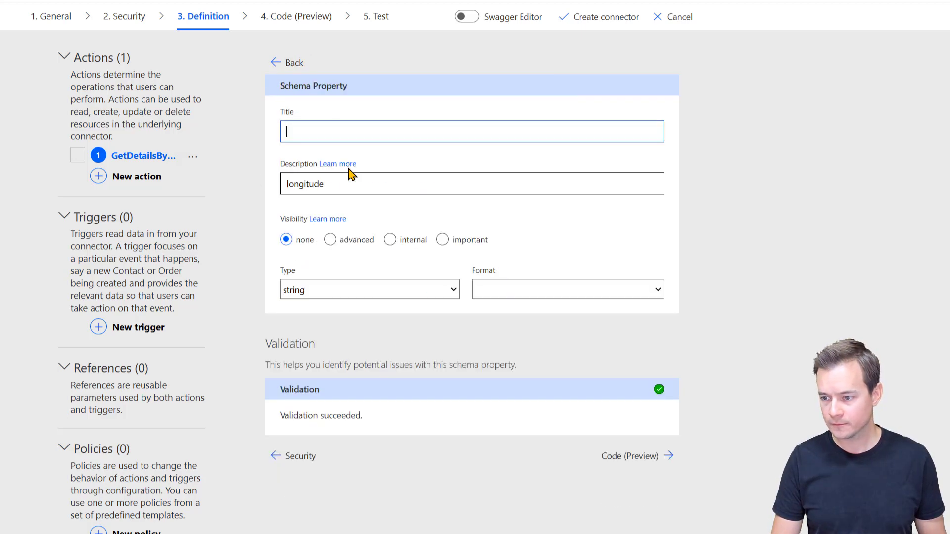
{"action": "triple_click", "coordinate": [343, 184]}
{"action": "key", "text": "ctrl+x"}
{"action": "left_click", "coordinate": [332, 134]}
{"action": "key", "text": "ctrl+v"}
{"action": "key", "text": "Home"}
{"action": "key", "text": "Delete"}
{"action": "type", "text": "L"}
Step: Give the place name field the capitalised title 'Place name'
{"action": "left_click", "coordinate": [287, 63]}
{"action": "left_click", "coordinate": [638, 308]}
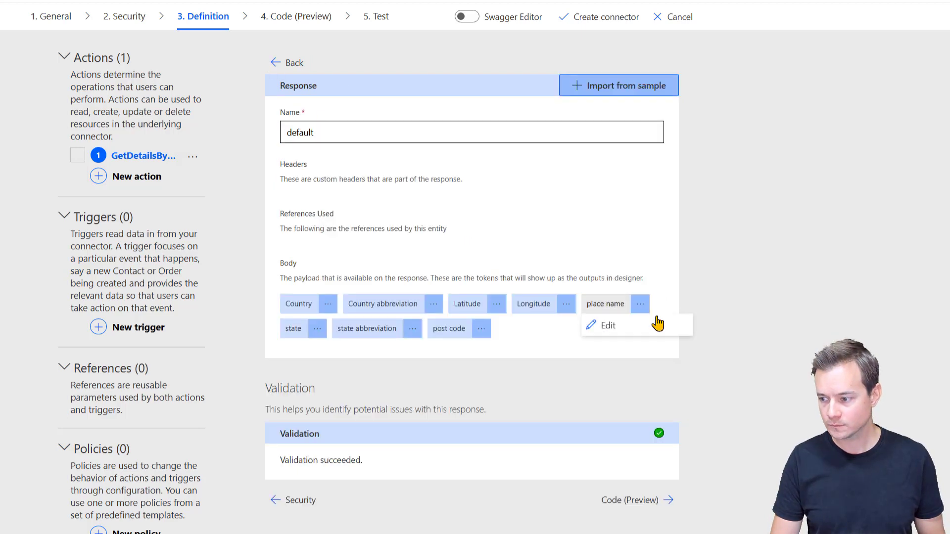
{"action": "left_click", "coordinate": [606, 325]}
{"action": "triple_click", "coordinate": [341, 184]}
{"action": "key", "text": "ctrl+x"}
{"action": "left_click", "coordinate": [322, 132]}
{"action": "key", "text": "ctrl+v"}
{"action": "key", "text": "Home"}
{"action": "key", "text": "Delete"}
{"action": "type", "text": "P"}
Step: Describe Latitude as 'Place's latitude' and Longitude as 'Place's longitude'
{"action": "left_click", "coordinate": [276, 63]}
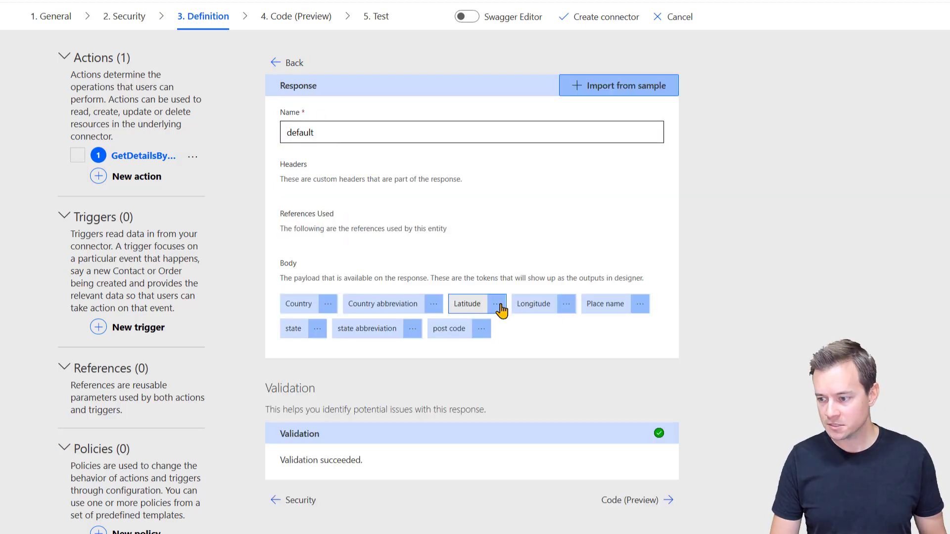
{"action": "left_click", "coordinate": [502, 308]}
{"action": "left_click", "coordinate": [486, 325]}
{"action": "left_click", "coordinate": [333, 184]}
{"action": "type", "text": "Place's latitude"}
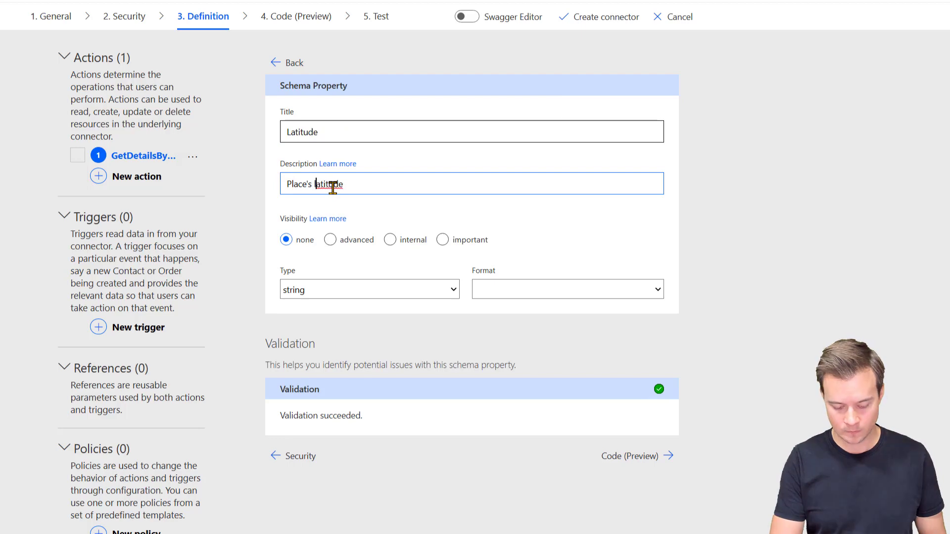
{"action": "left_click", "coordinate": [274, 69]}
{"action": "left_click", "coordinate": [564, 310]}
{"action": "left_click", "coordinate": [519, 325]}
{"action": "left_click", "coordinate": [322, 183]}
{"action": "type", "text": "Place's"}
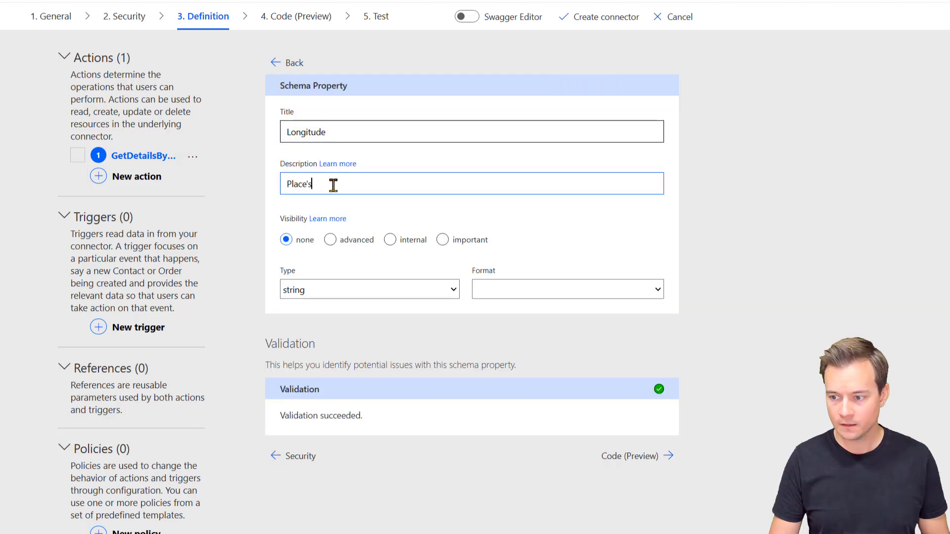
{"action": "double_click", "coordinate": [293, 132]}
{"action": "left_click", "coordinate": [328, 184]}
{"action": "type", "text": "longitude"}
Step: Capitalise the state and state abbreviation titles to 'State' and 'State abbreviation'
{"action": "left_click", "coordinate": [275, 63]}
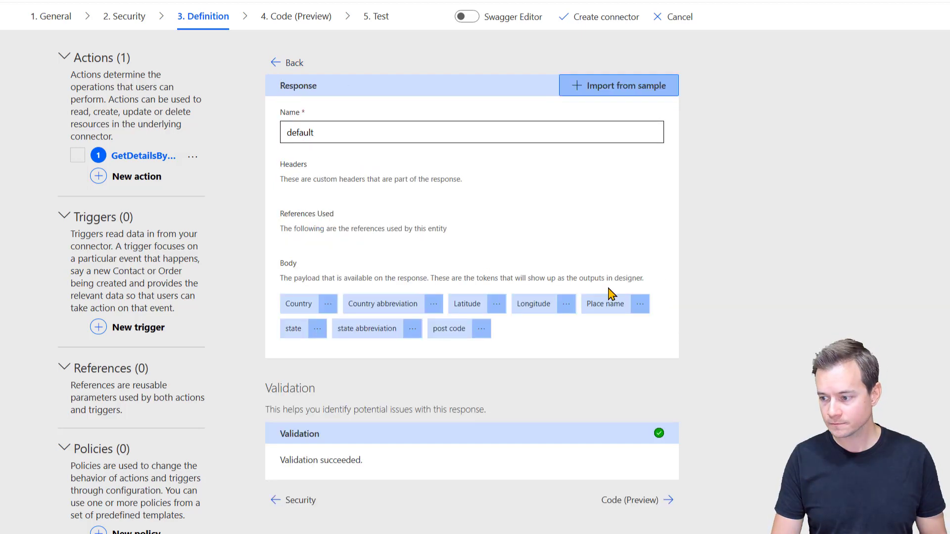
{"action": "left_click", "coordinate": [317, 329]}
{"action": "left_click", "coordinate": [336, 352]}
{"action": "double_click", "coordinate": [313, 132]}
{"action": "type", "text": "State"}
{"action": "key", "text": "Tab"}
{"action": "key", "text": "BackSpace"}
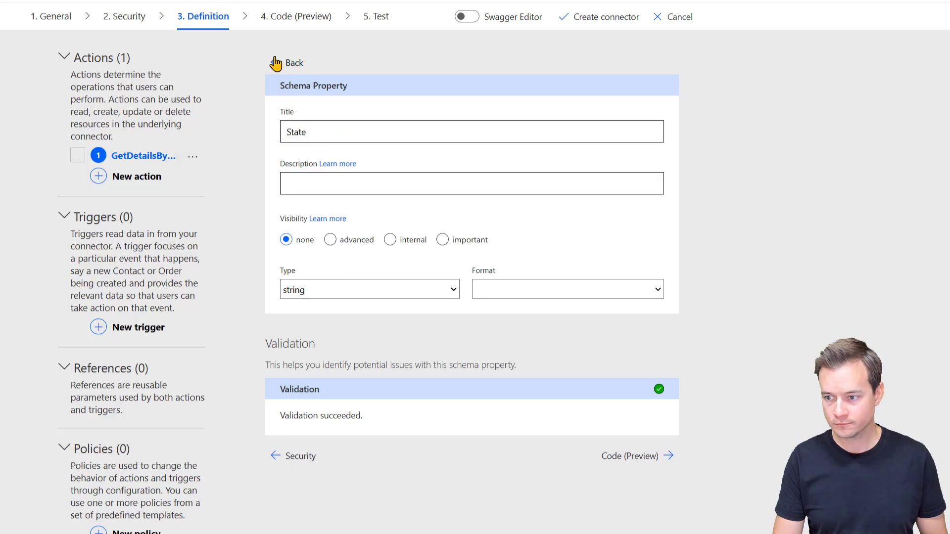
{"action": "left_click", "coordinate": [276, 62]}
{"action": "left_click", "coordinate": [413, 329]}
{"action": "left_click", "coordinate": [420, 350]}
{"action": "double_click", "coordinate": [290, 131]}
{"action": "type", "text": "State"}
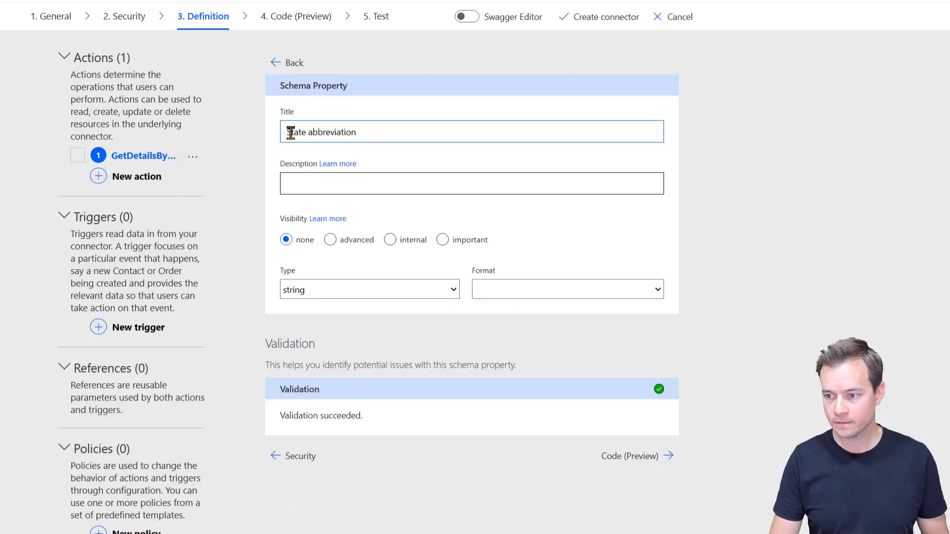
Step: Title the post code field 'Post code' and return to the action's overview
{"action": "left_click", "coordinate": [275, 63]}
{"action": "left_click", "coordinate": [482, 328]}
{"action": "left_click", "coordinate": [484, 352]}
{"action": "left_click", "coordinate": [346, 133]}
{"action": "key", "text": "Tab"}
{"action": "key", "text": "ctrl+x"}
{"action": "key", "text": "shift+Tab"}
{"action": "key", "text": "ctrl+v"}
{"action": "key", "text": "Home"}
{"action": "key", "text": "Delete"}
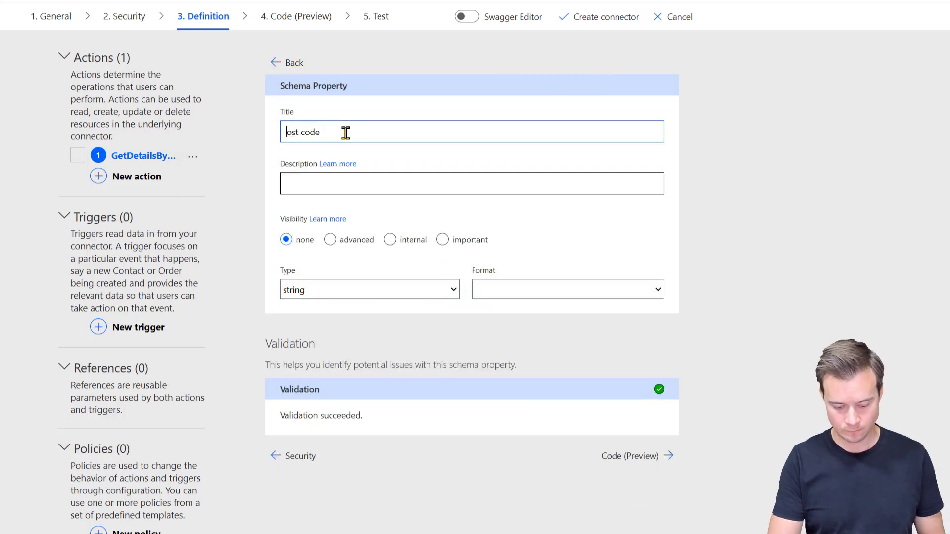
{"action": "type", "text": "P"}
{"action": "left_click", "coordinate": [274, 63]}
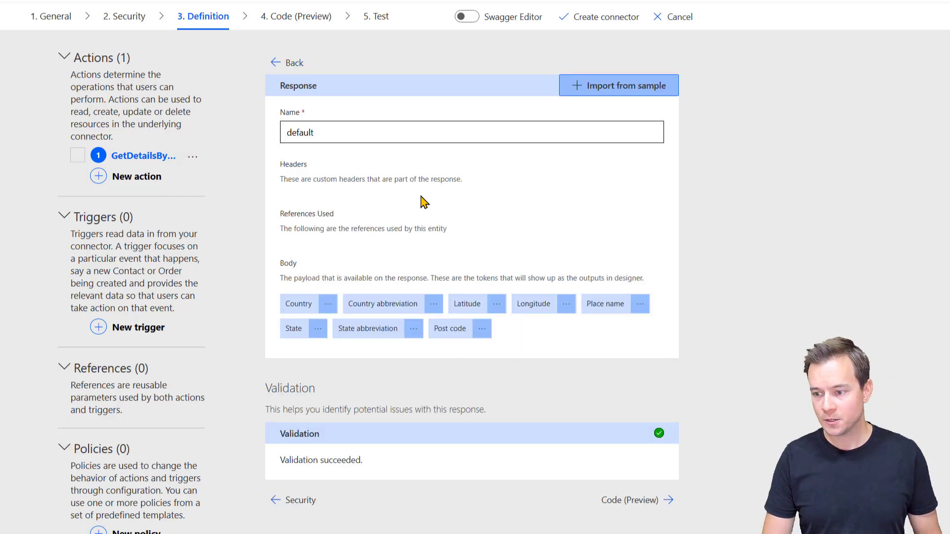
{"action": "left_click", "coordinate": [277, 64]}
{"action": "scroll", "coordinate": [495, 470], "scroll_direction": "down", "scroll_amount": 8}
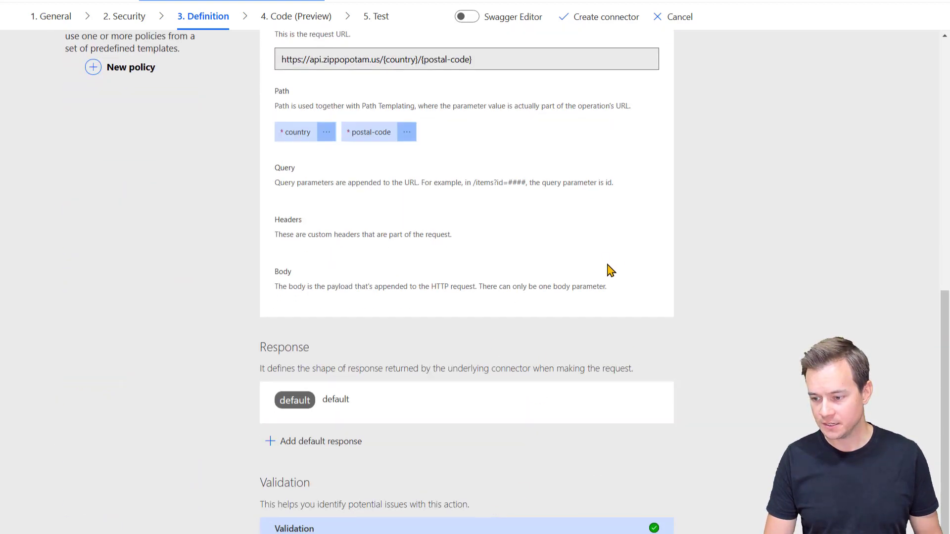
{"action": "scroll", "coordinate": [492, 212], "scroll_direction": "up", "scroll_amount": 9}
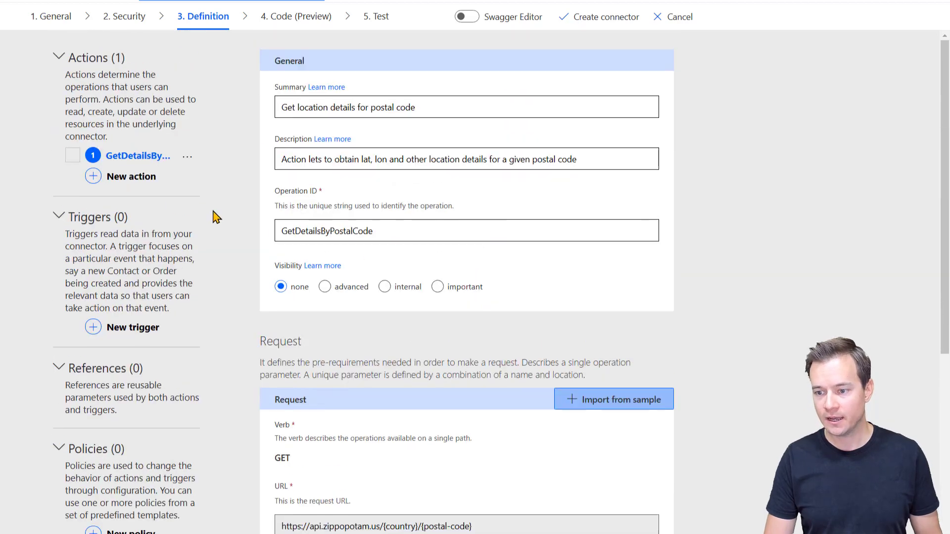
Step: Add a second action GetDetailsByStateCity summarised 'Get details by state and city'
{"action": "left_click", "coordinate": [133, 179]}
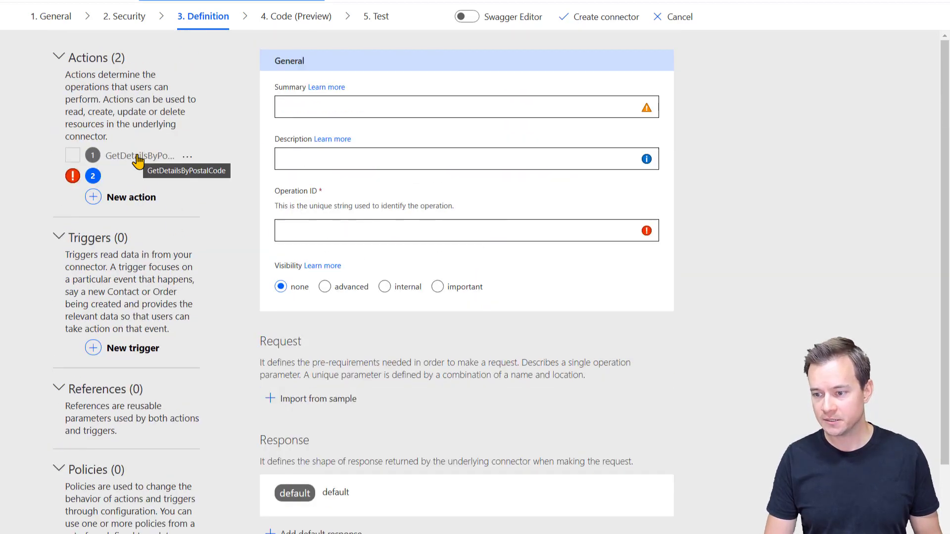
{"action": "left_click", "coordinate": [313, 225]}
{"action": "type", "text": "GetDetailsBy"}
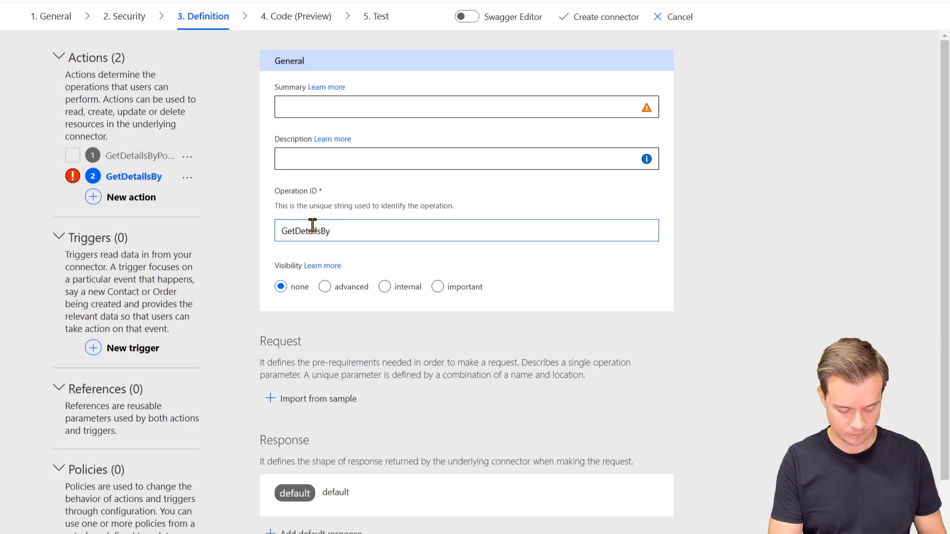
{"action": "type", "text": "StateCity"}
{"action": "left_click", "coordinate": [403, 105]}
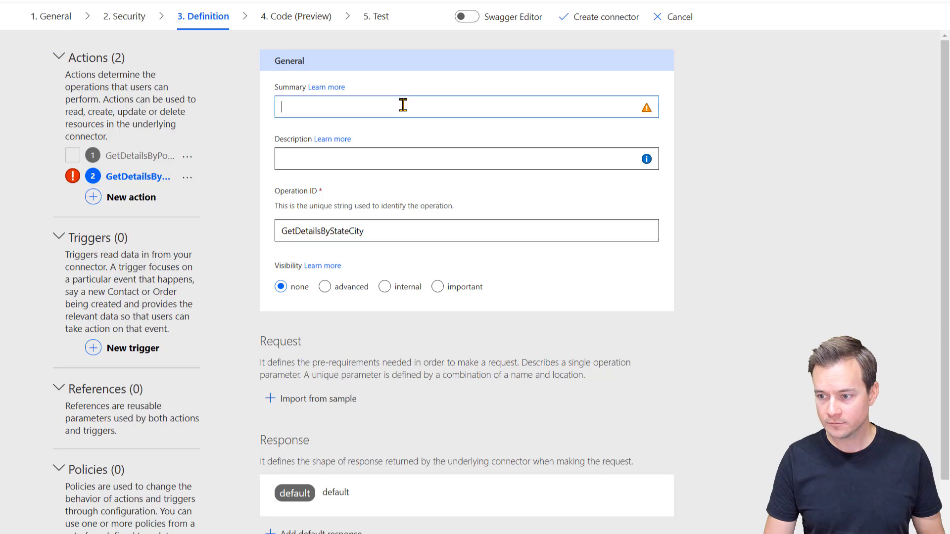
{"action": "type", "text": "Get details by state and city"}
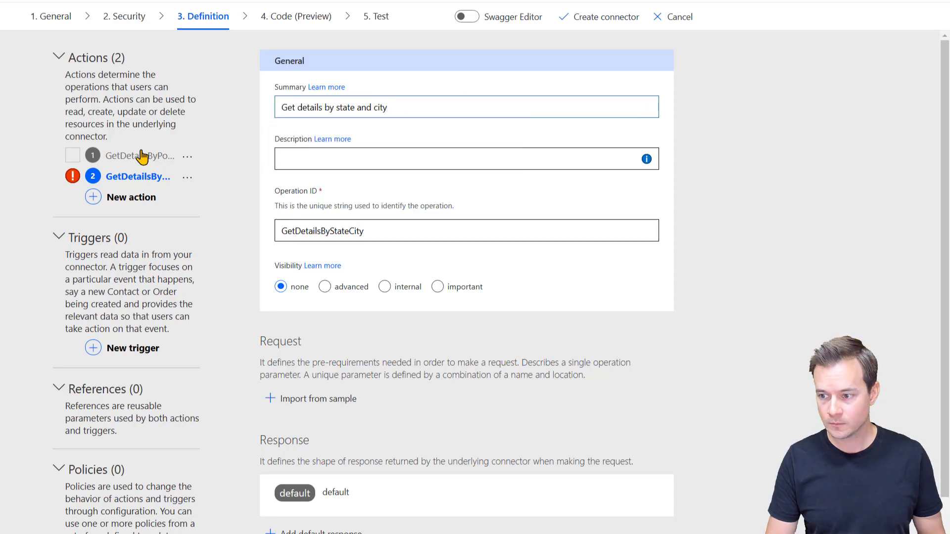
{"action": "left_click", "coordinate": [339, 158]}
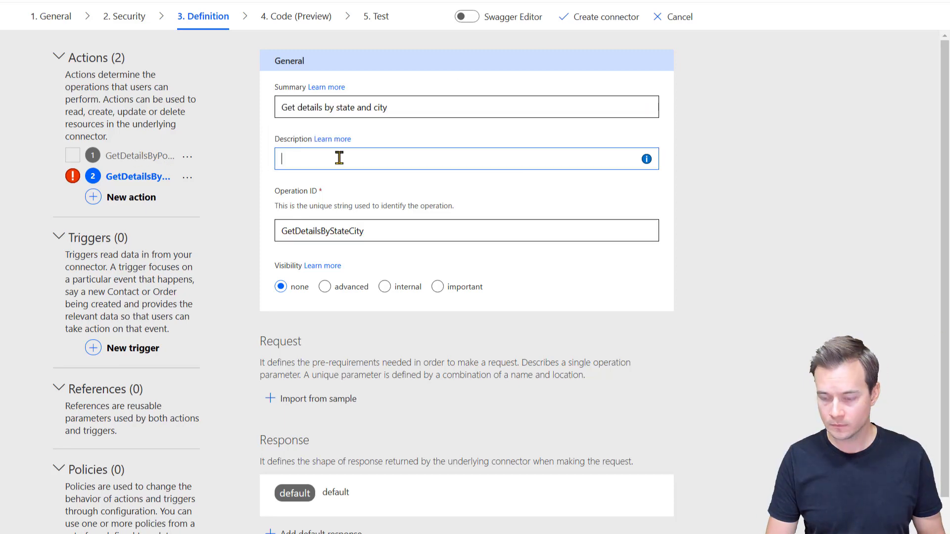
{"action": "type", "text": "Get city"}
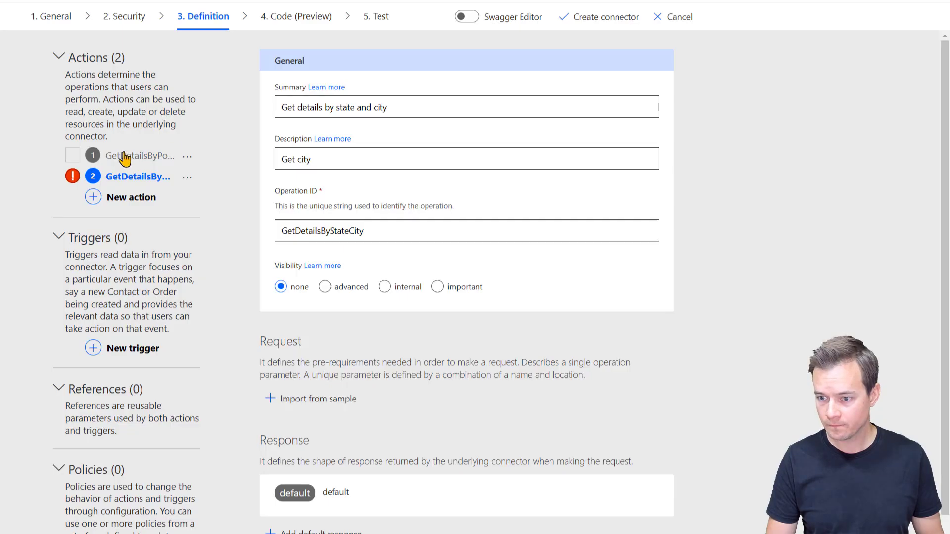
Step: Reuse the postal-code action's description for the new action, ending it with 'state and city.'
{"action": "left_click", "coordinate": [120, 155]}
{"action": "triple_click", "coordinate": [325, 157]}
{"action": "left_click", "coordinate": [138, 176]}
{"action": "triple_click", "coordinate": [292, 157]}
{"action": "key", "text": "ctrl+v"}
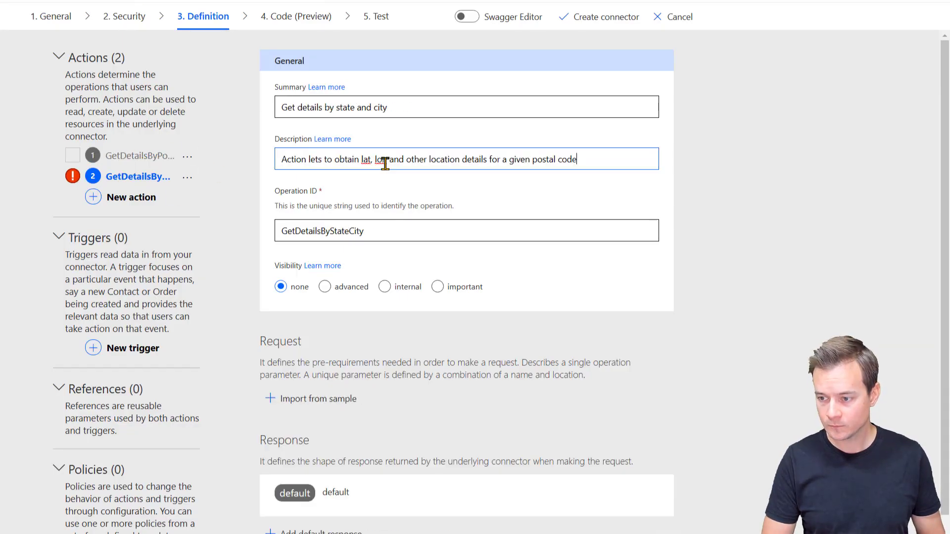
{"action": "left_click_drag", "start_coordinate": [537, 159], "coordinate": [607, 163]}
{"action": "key", "text": "BackSpace"}
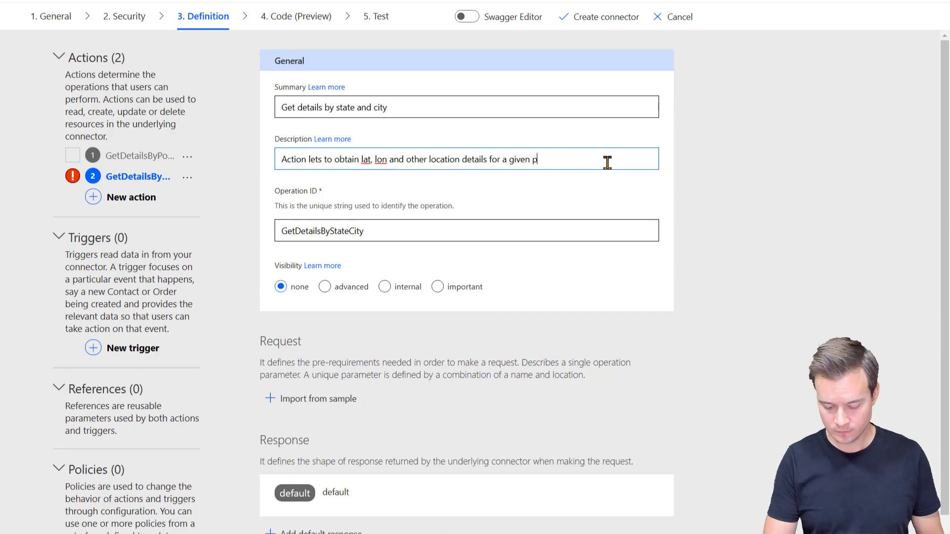
{"action": "type", "text": "state and city"}
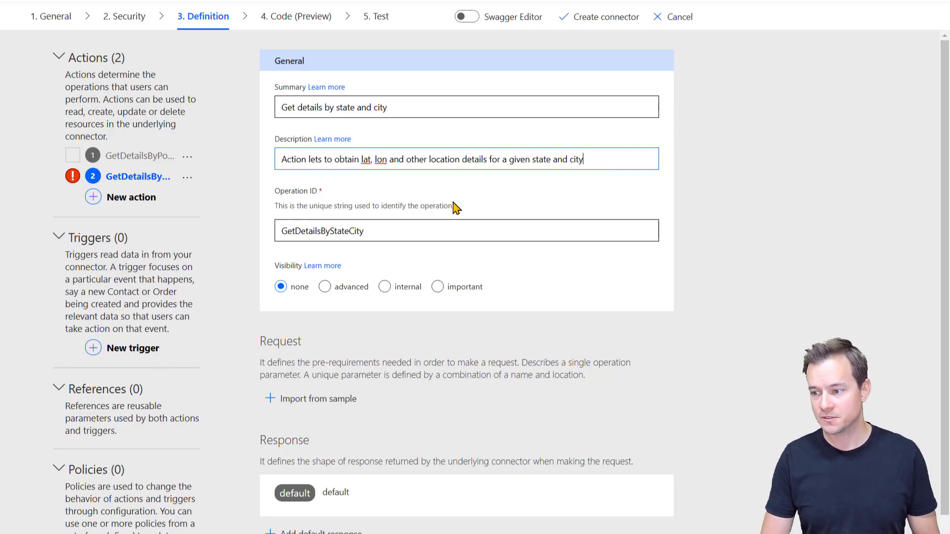
{"action": "type", "text": "."}
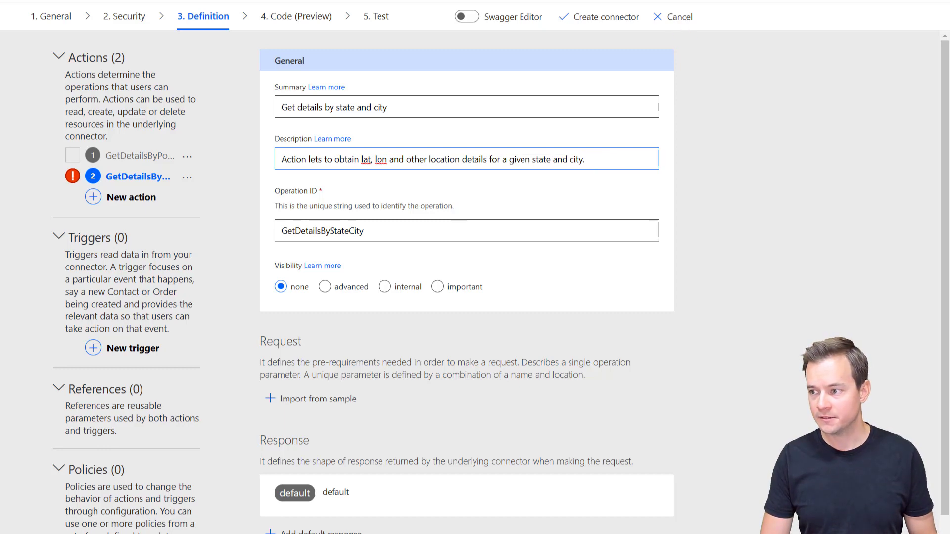
Step: Copy the City->Zip URL pattern from the Zippopotamus site and come back to the connector
{"action": "key", "text": "ctrl+Tab"}
{"action": "scroll", "coordinate": [363, 147], "scroll_direction": "up", "scroll_amount": 5}
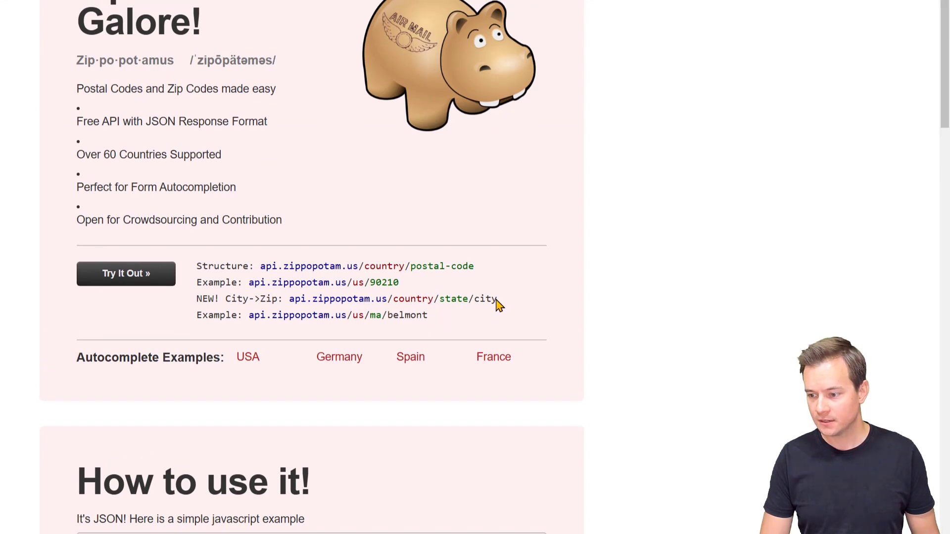
{"action": "left_click_drag", "start_coordinate": [497, 303], "coordinate": [288, 303]}
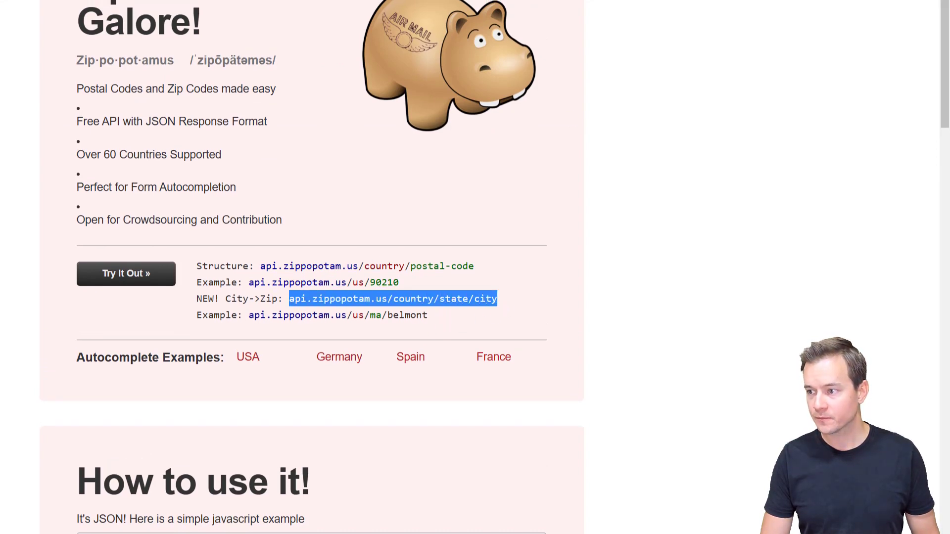
{"action": "key", "text": "ctrl+Tab"}
{"action": "key", "text": "ctrl+Tab"}
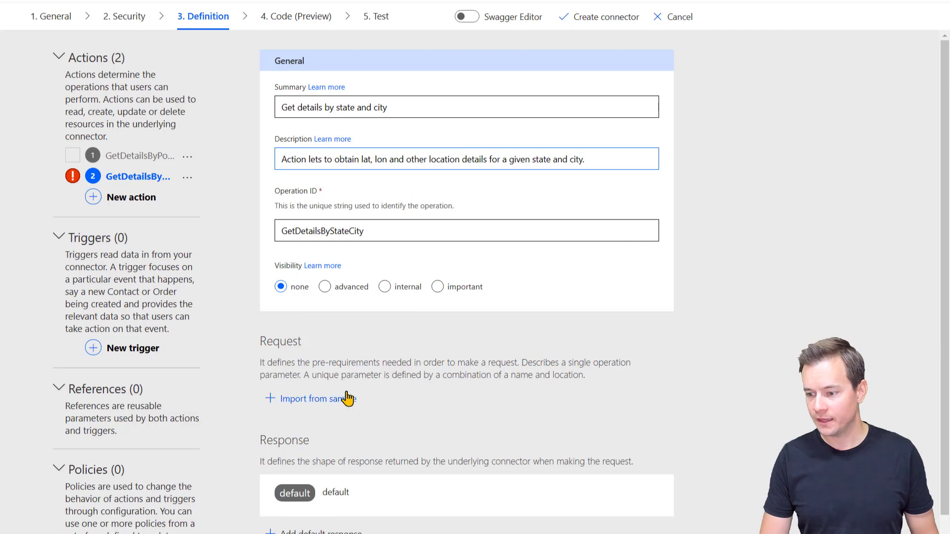
{"action": "left_click", "coordinate": [331, 401]}
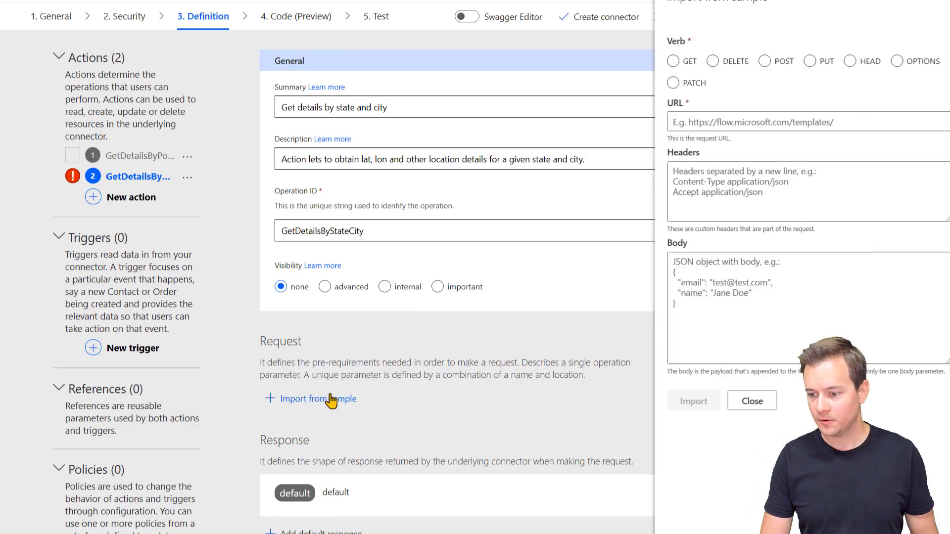
{"action": "left_click", "coordinate": [671, 60]}
{"action": "left_click", "coordinate": [705, 127]}
{"action": "type", "text": "h"}
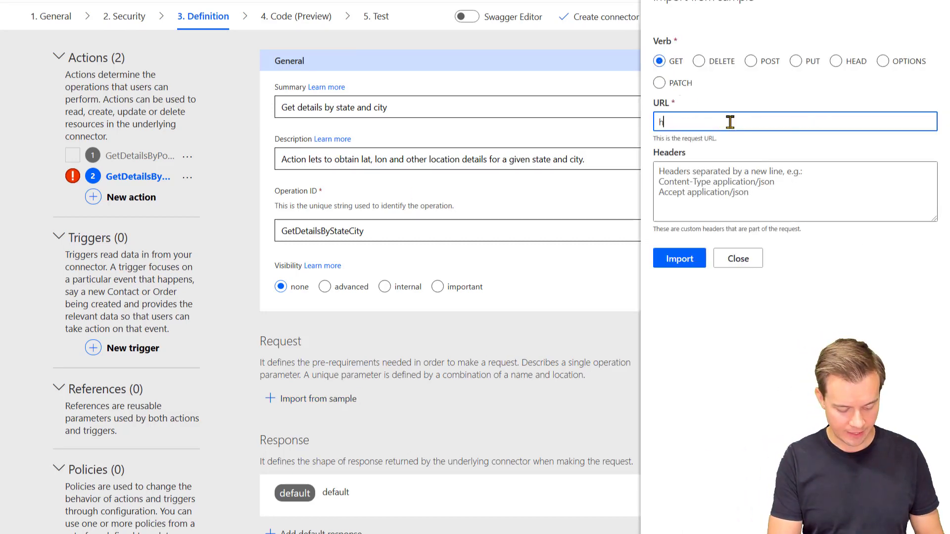
{"action": "type", "text": "ttps://api.zippopotam.us/country/state/city"}
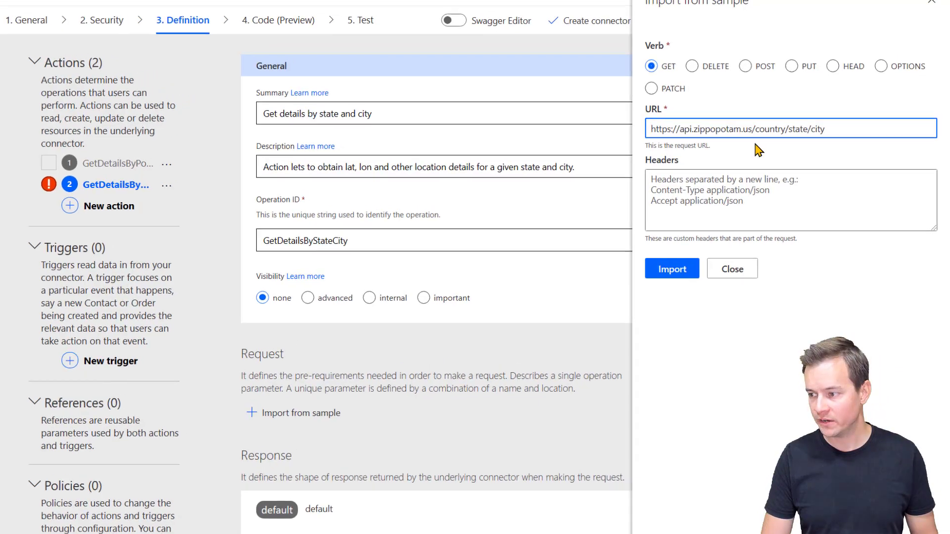
{"action": "left_click", "coordinate": [764, 122]}
{"action": "type", "text": "{"}
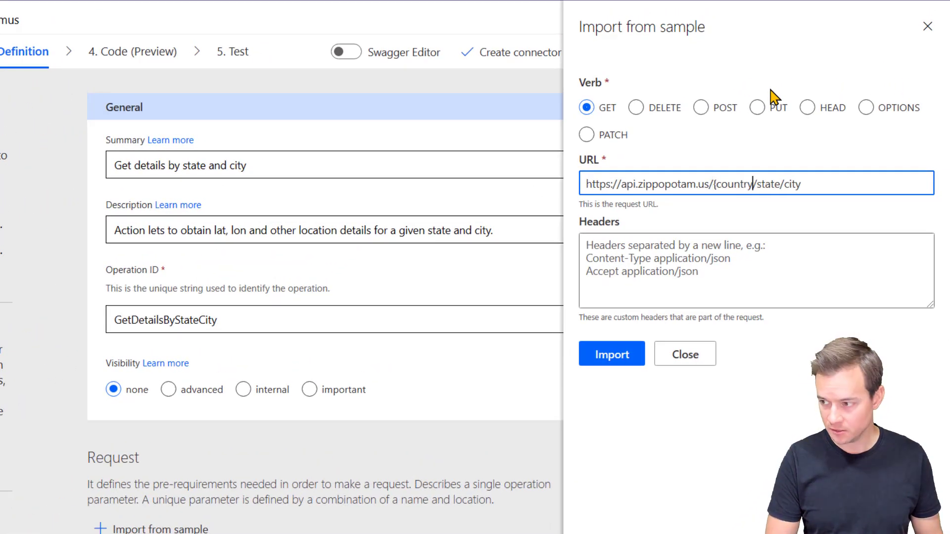
{"action": "type", "text": "}"}
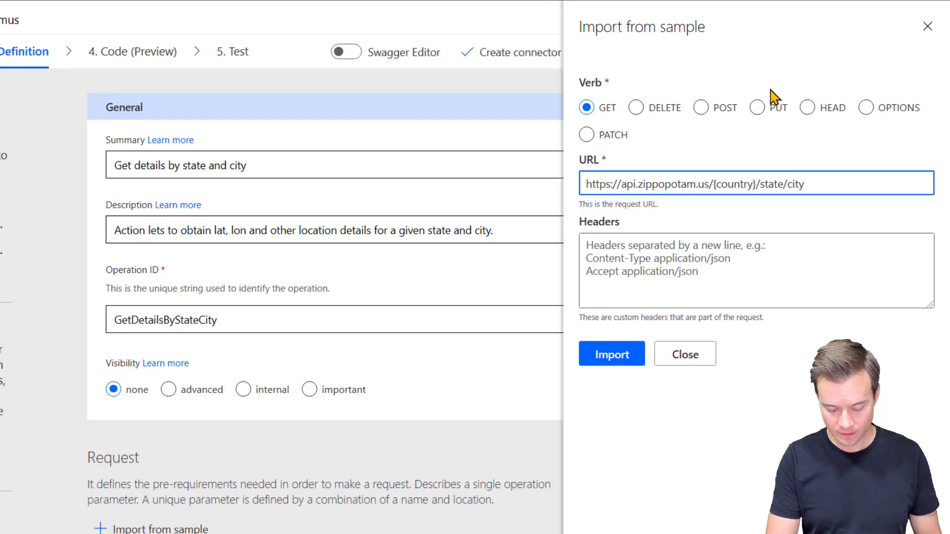
{"action": "type", "text": "{"}
{"action": "type", "text": "}"}
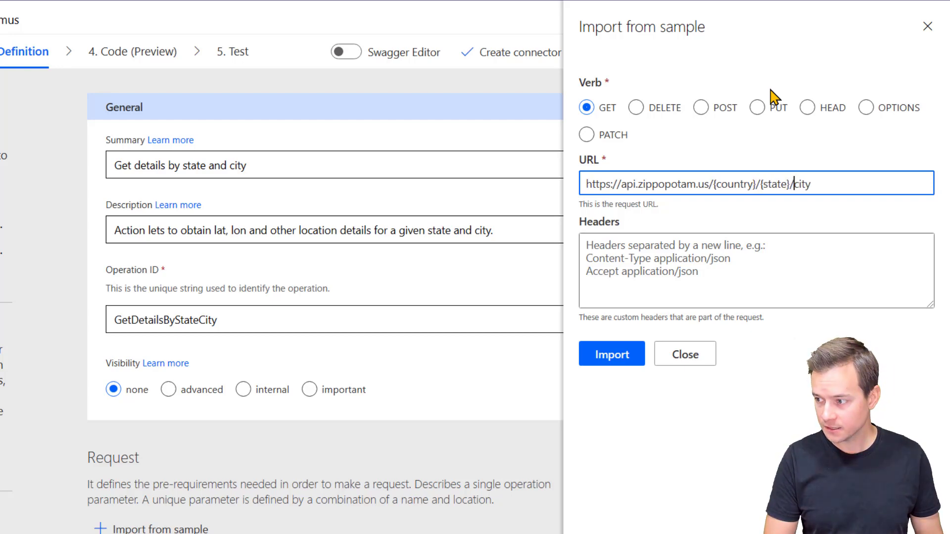
{"action": "key", "text": "Right"}
{"action": "type", "text": "{"}
{"action": "key", "text": "End"}
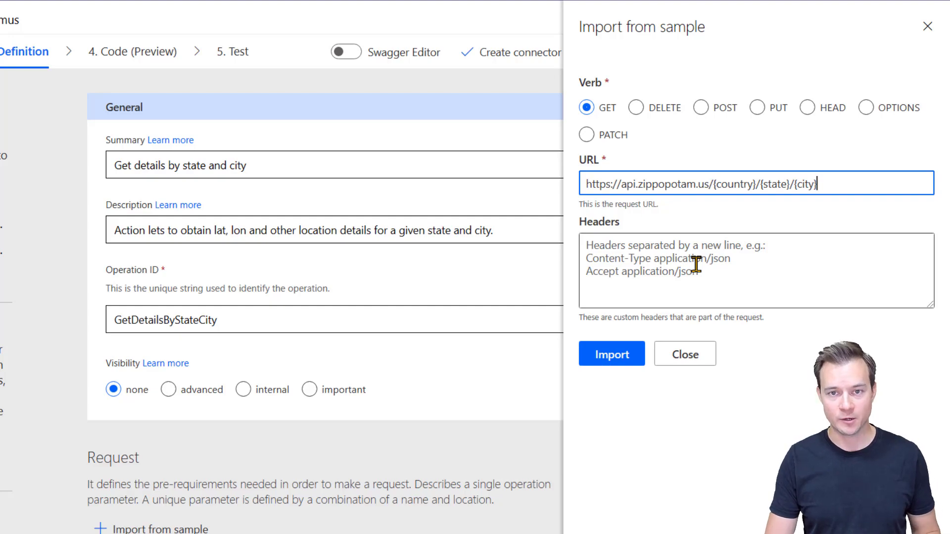
Step: Import the sample request and give the country parameter description and summary 'Country'
{"action": "left_click", "coordinate": [609, 355]}
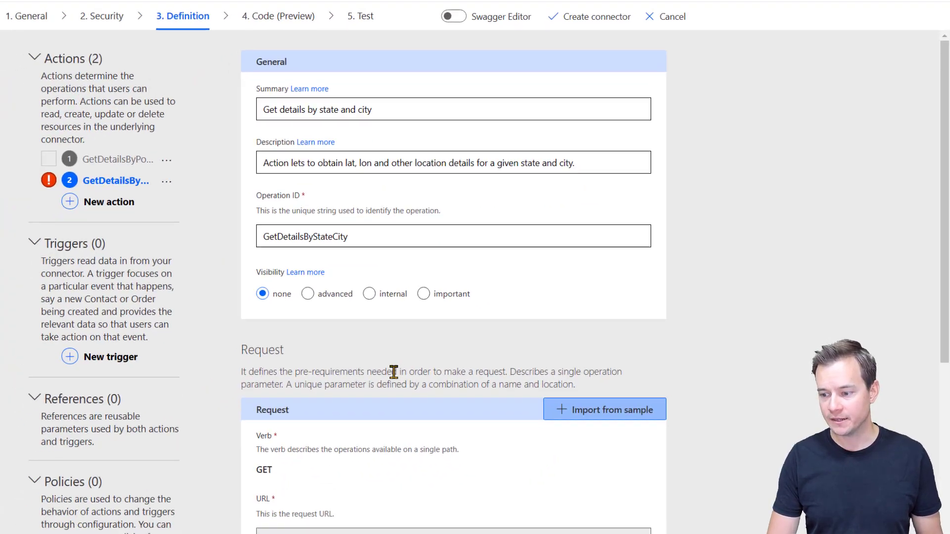
{"action": "scroll", "coordinate": [390, 371], "scroll_direction": "down", "scroll_amount": 6}
{"action": "left_click", "coordinate": [309, 255]}
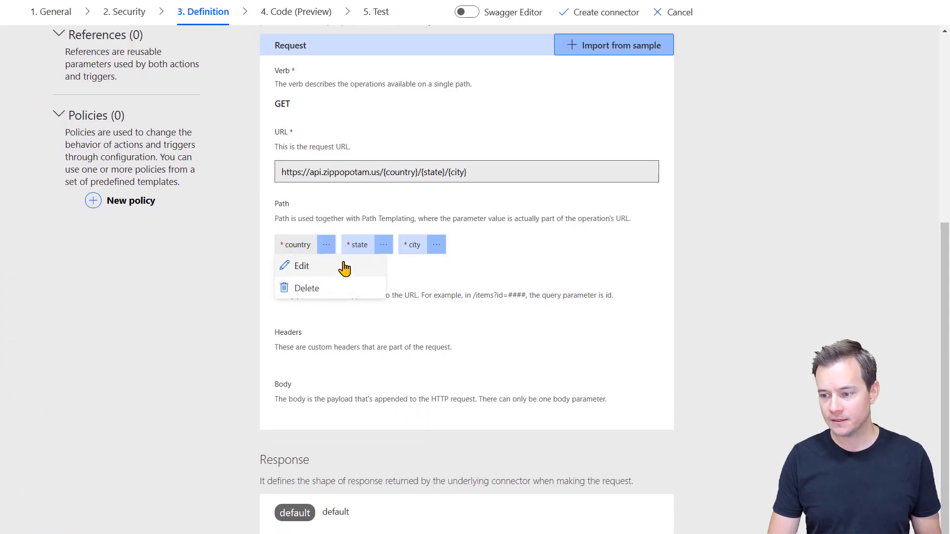
{"action": "left_click", "coordinate": [345, 268]}
{"action": "left_click", "coordinate": [332, 179]}
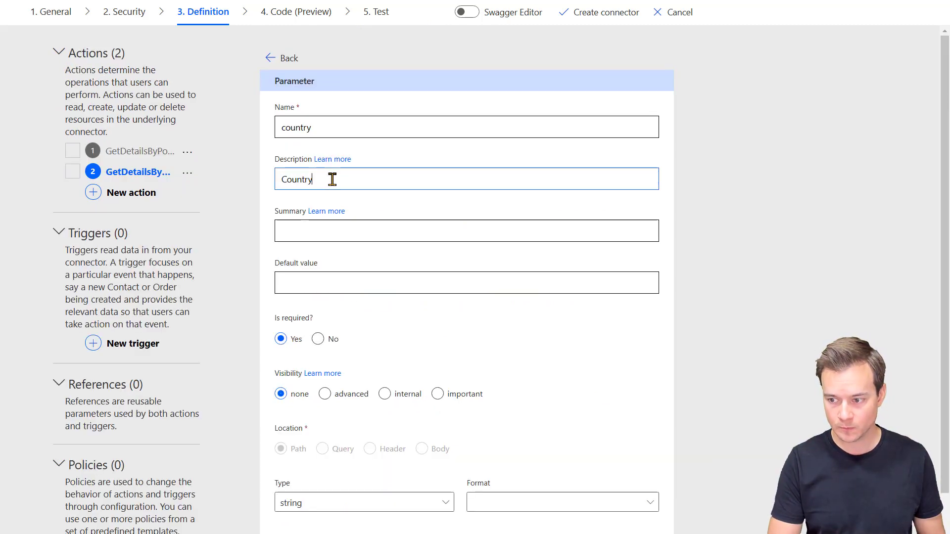
{"action": "key", "text": "ctrl+a"}
{"action": "key", "text": "ctrl+c"}
{"action": "left_click", "coordinate": [347, 233]}
{"action": "key", "text": "ctrl+v"}
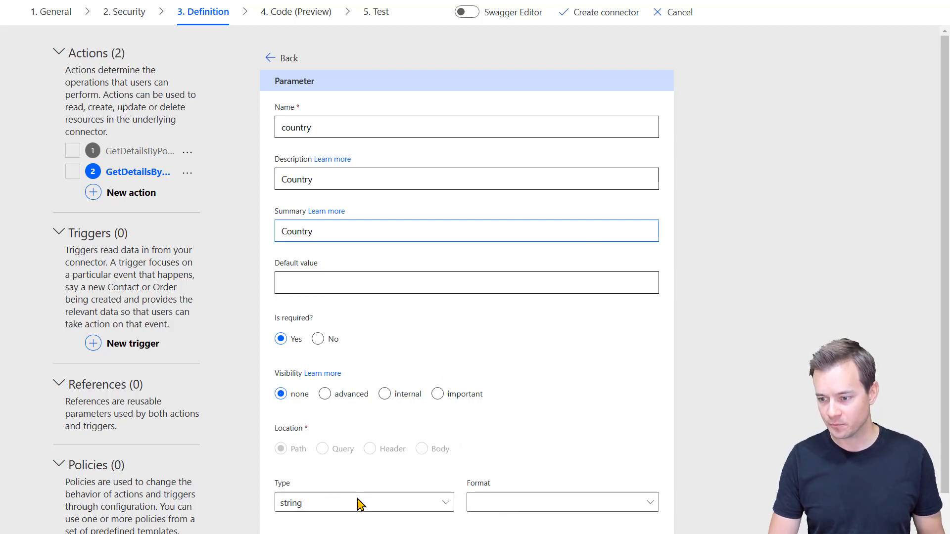
{"action": "left_click", "coordinate": [351, 533]}
Step: Give the country parameter a static list of country codes and important visibility
{"action": "scroll", "coordinate": [441, 374], "scroll_direction": "down", "scroll_amount": 1}
{"action": "scroll", "coordinate": [441, 379], "scroll_direction": "down", "scroll_amount": 3}
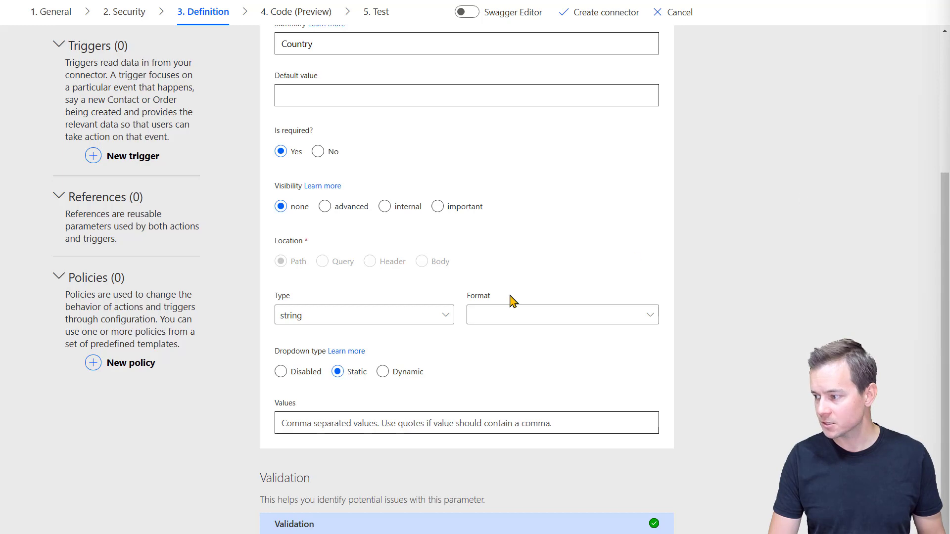
{"action": "left_click", "coordinate": [424, 428]}
{"action": "key", "text": "ctrl+v"}
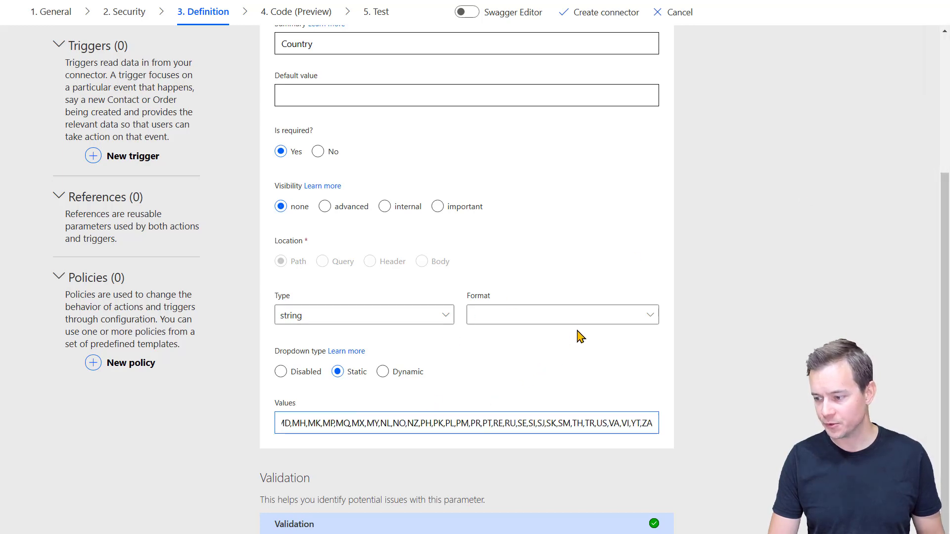
{"action": "left_click", "coordinate": [438, 206]}
{"action": "scroll", "coordinate": [549, 247], "scroll_direction": "up", "scroll_amount": 1}
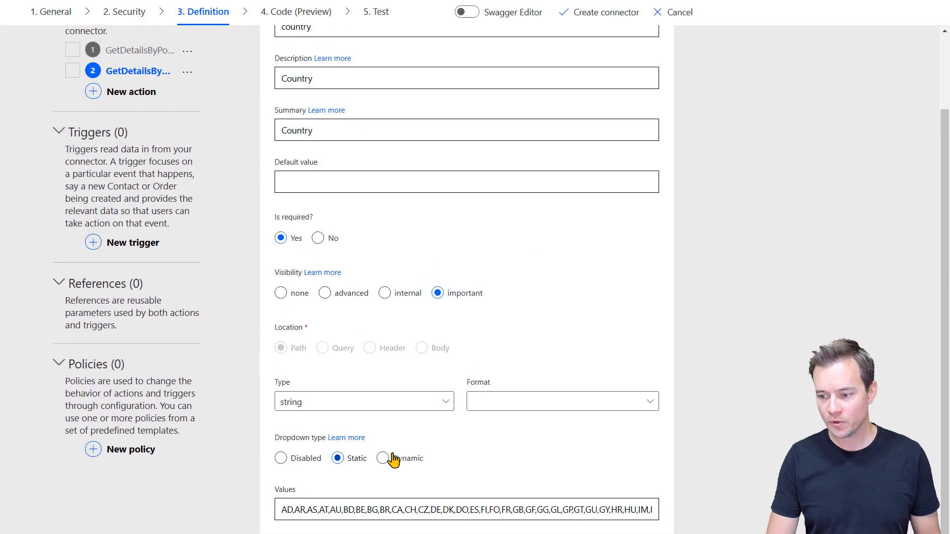
{"action": "scroll", "coordinate": [403, 440], "scroll_direction": "up", "scroll_amount": 3}
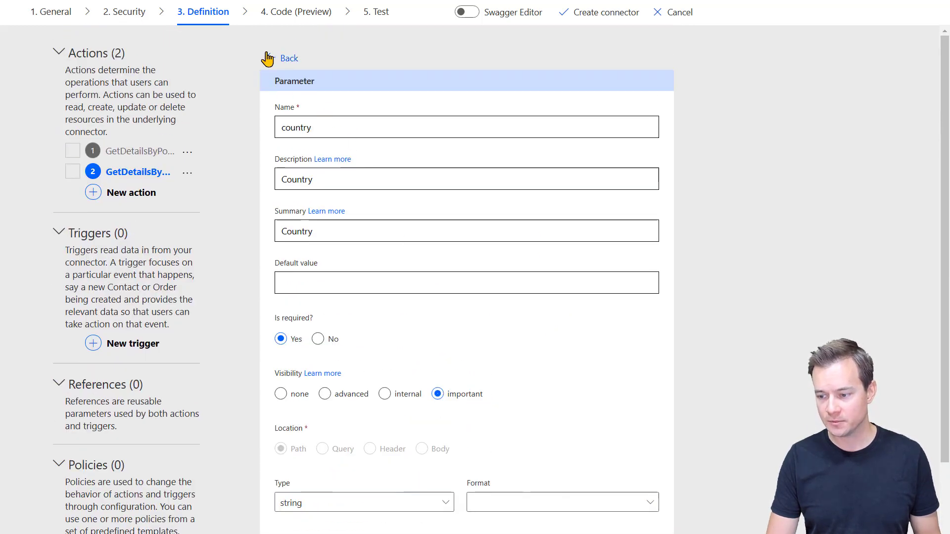
{"action": "left_click", "coordinate": [269, 58]}
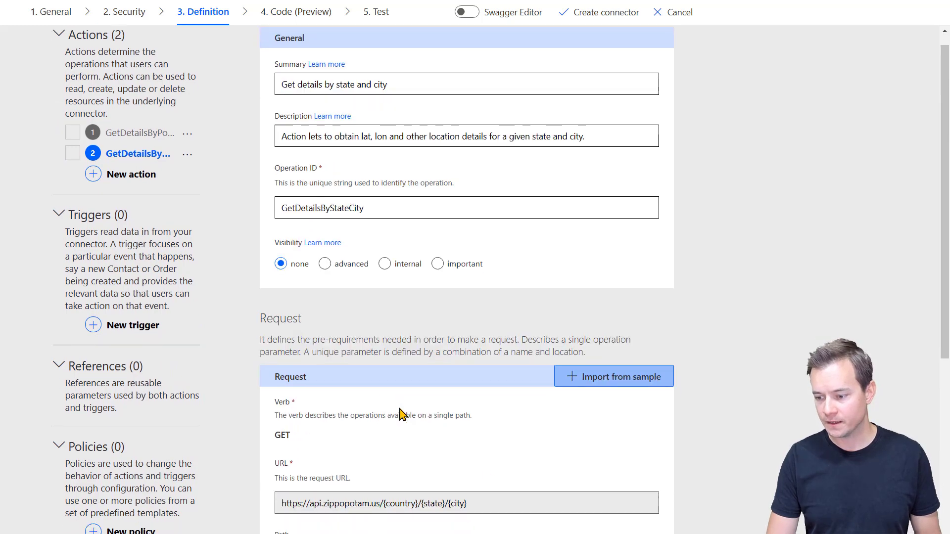
{"action": "scroll", "coordinate": [398, 414], "scroll_direction": "down", "scroll_amount": 10}
Step: Set the state parameter's dropdown type to Disabled
{"action": "left_click", "coordinate": [384, 247]}
{"action": "left_click", "coordinate": [383, 267]}
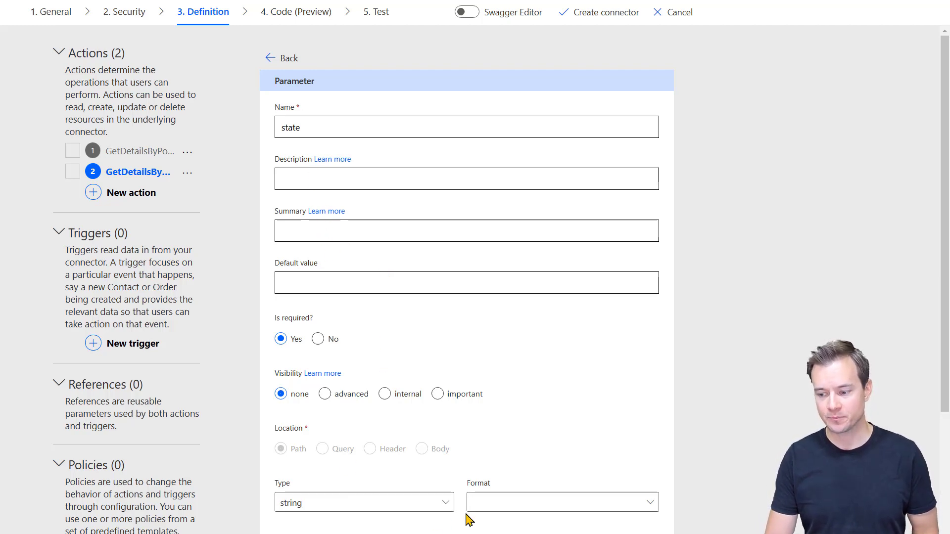
{"action": "scroll", "coordinate": [490, 517], "scroll_direction": "down", "scroll_amount": 5}
{"action": "left_click", "coordinate": [409, 352]}
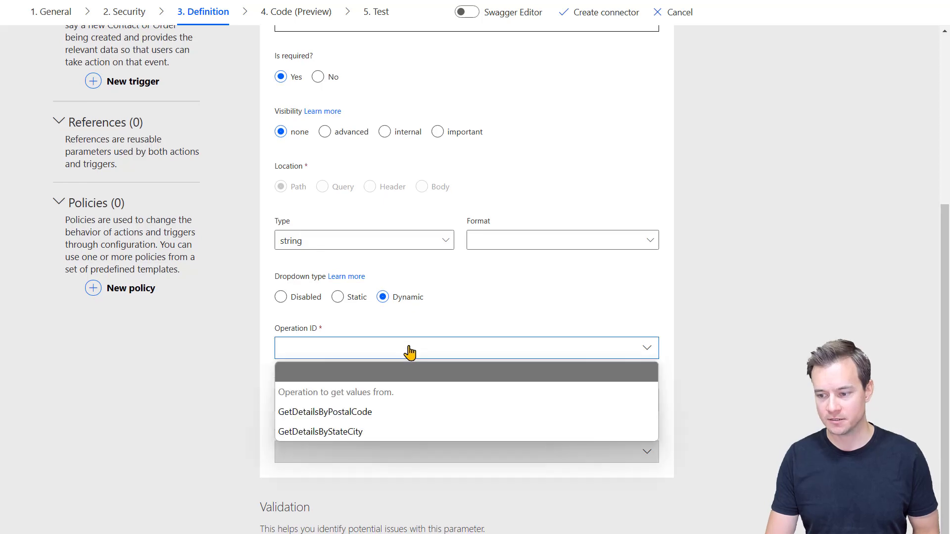
{"action": "left_click", "coordinate": [463, 323]}
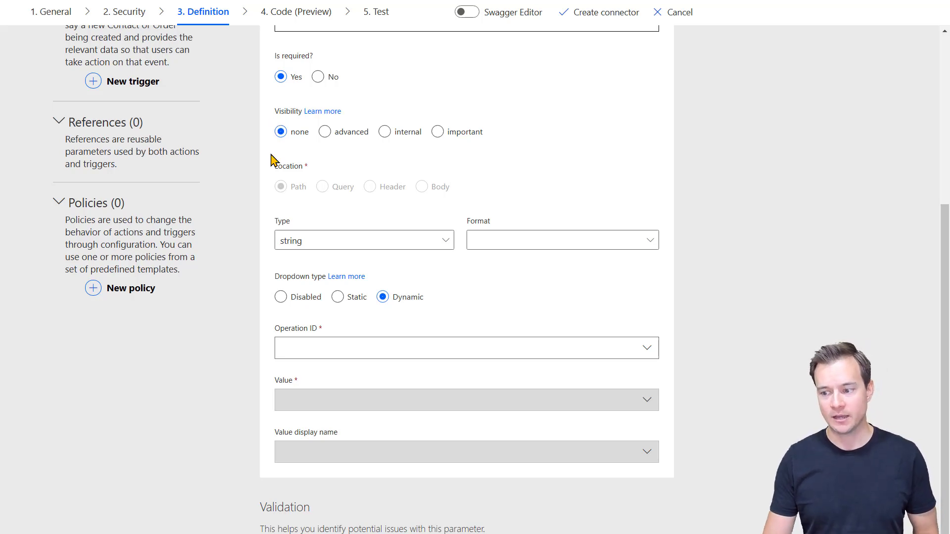
{"action": "left_click", "coordinate": [306, 298]}
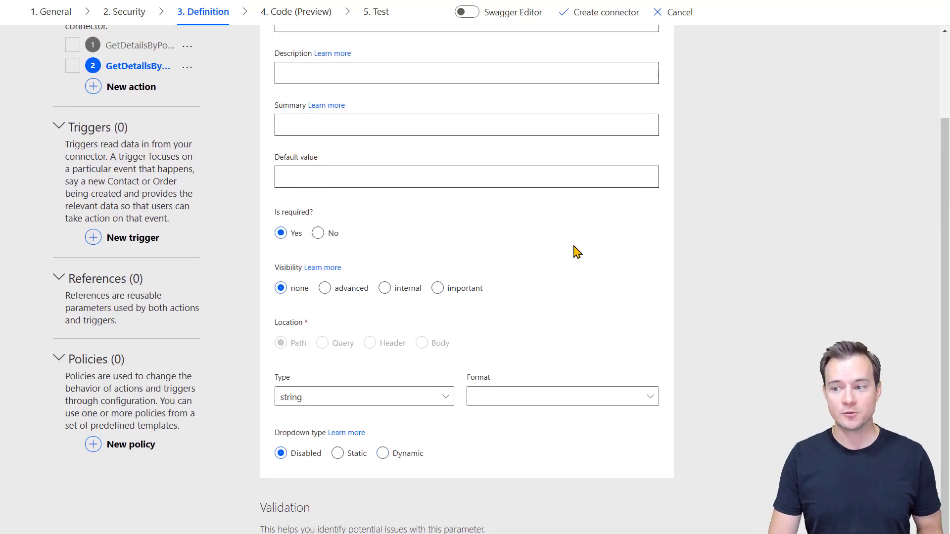
Step: Enter State as the state parameter's description and summary
{"action": "scroll", "coordinate": [572, 250], "scroll_direction": "up", "scroll_amount": 3}
{"action": "left_click", "coordinate": [349, 185]}
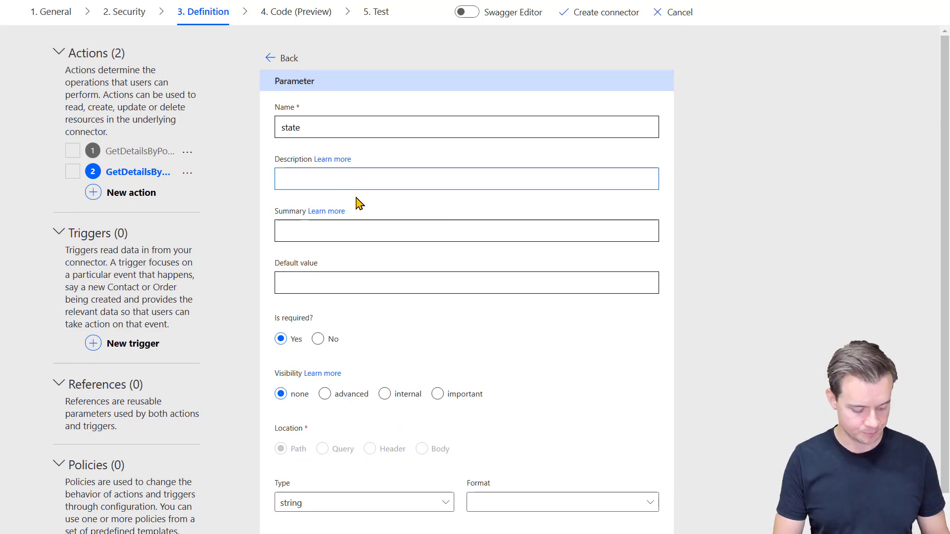
{"action": "type", "text": "State"}
{"action": "key", "text": "Tab"}
{"action": "key", "text": "Tab"}
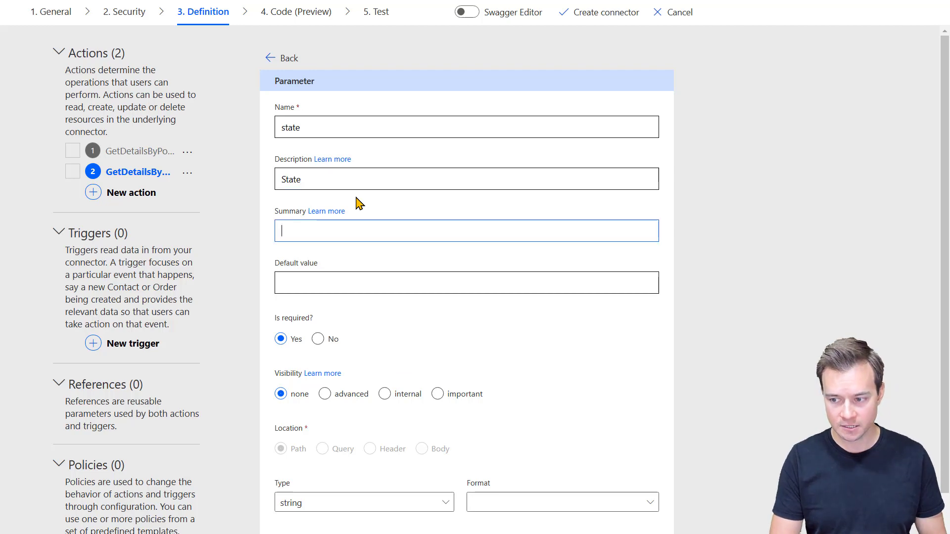
{"action": "type", "text": "State"}
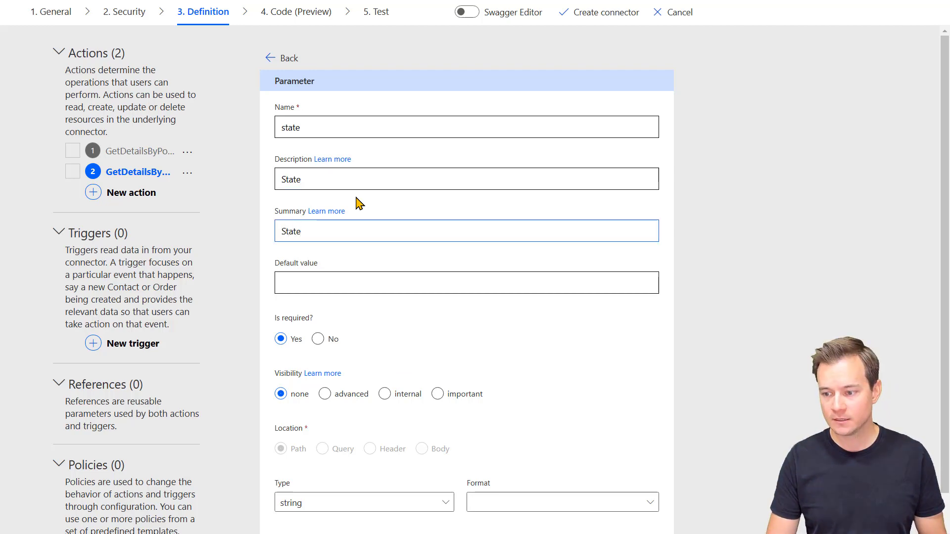
{"action": "left_click", "coordinate": [275, 60]}
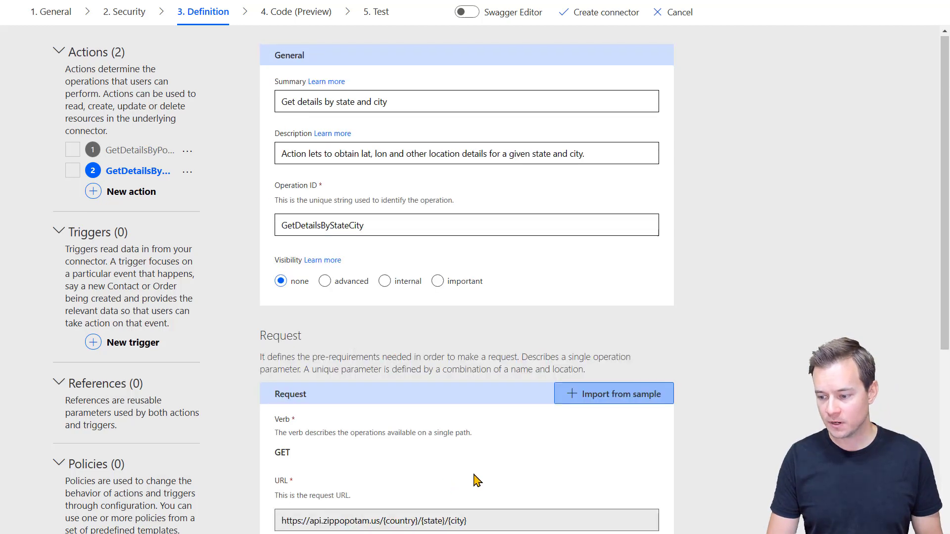
{"action": "scroll", "coordinate": [476, 480], "scroll_direction": "down", "scroll_amount": 3}
Step: Give the city parameter description and summary City, then open the default response
{"action": "left_click", "coordinate": [436, 419]}
{"action": "left_click", "coordinate": [451, 444]}
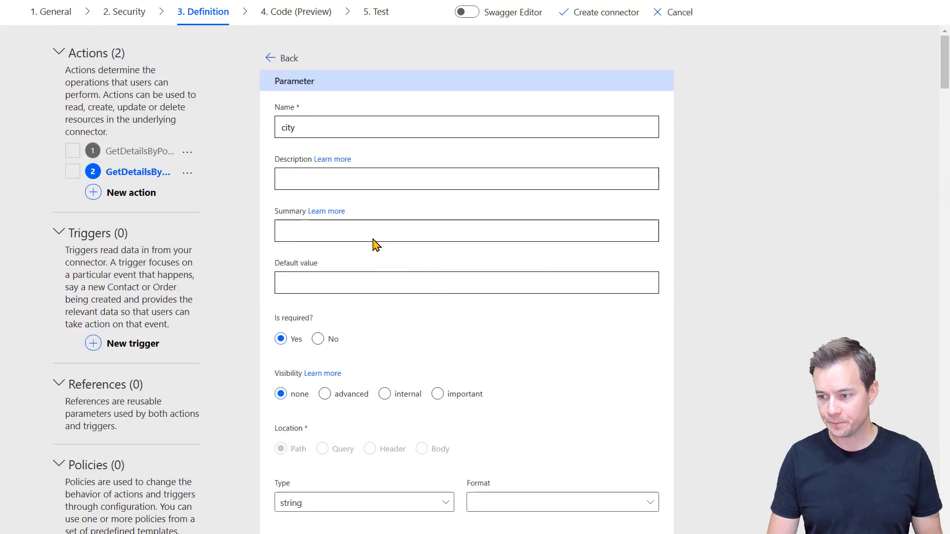
{"action": "left_click", "coordinate": [329, 173]}
{"action": "type", "text": "City"}
{"action": "key", "text": "Tab"}
{"action": "key", "text": "Tab"}
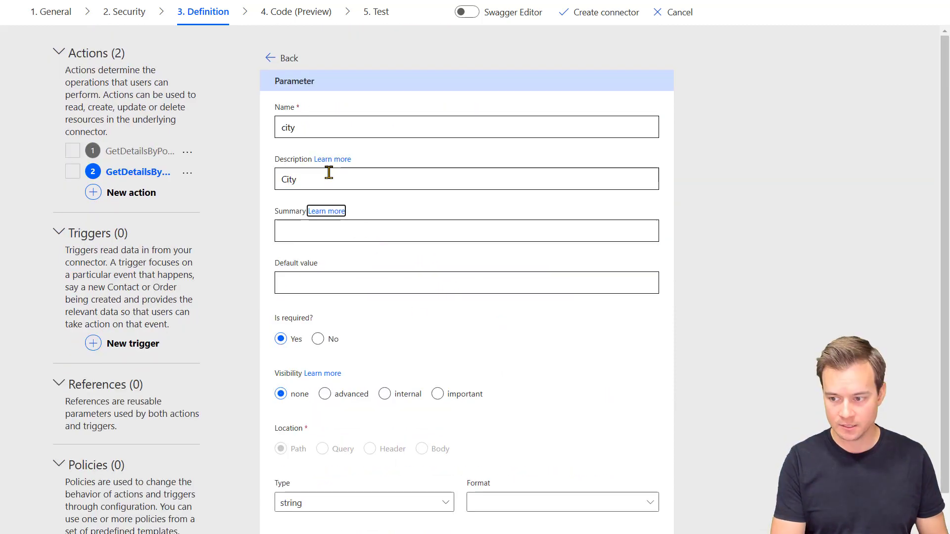
{"action": "type", "text": "City"}
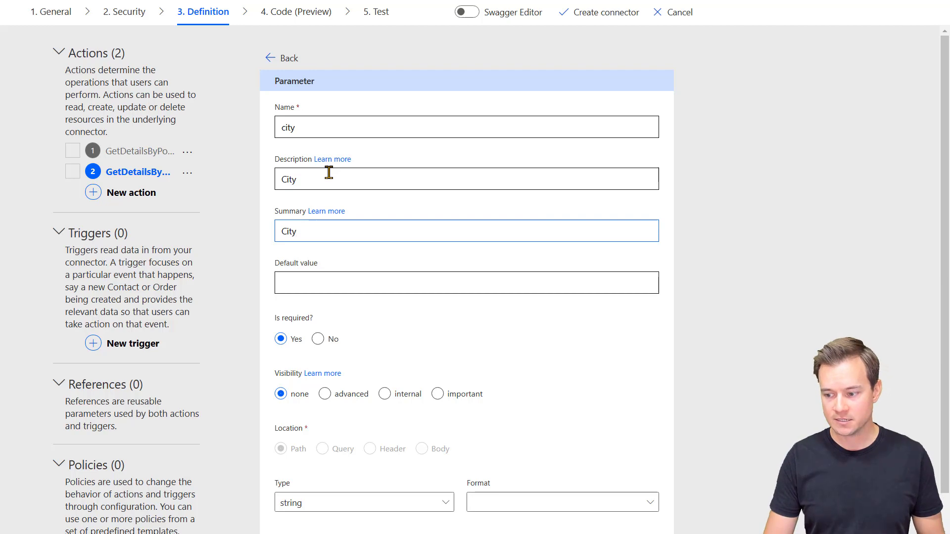
{"action": "left_click", "coordinate": [272, 59]}
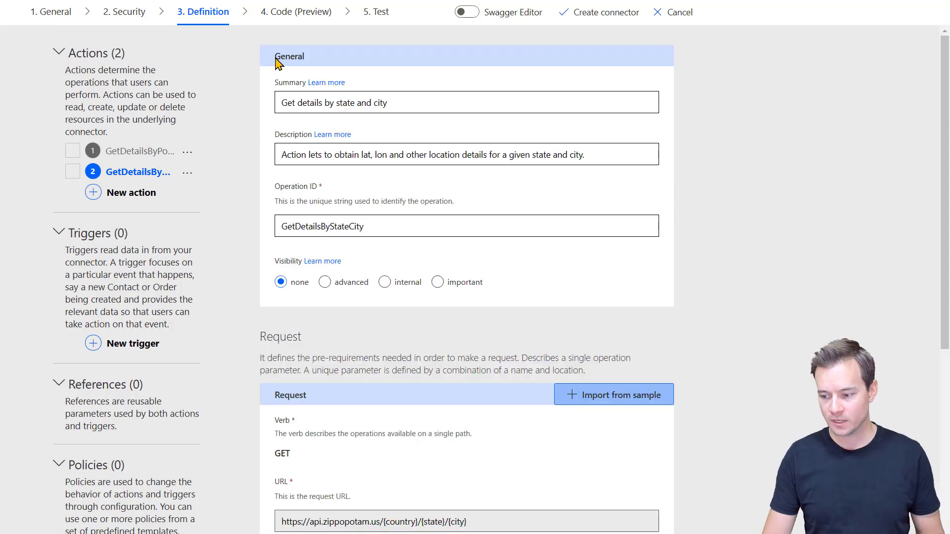
{"action": "scroll", "coordinate": [398, 261], "scroll_direction": "down", "scroll_amount": 9}
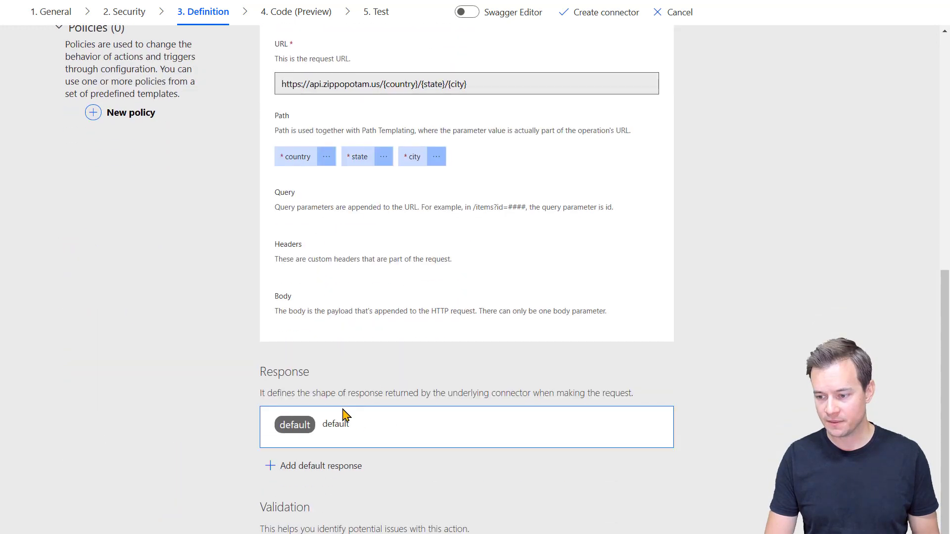
{"action": "left_click", "coordinate": [302, 424]}
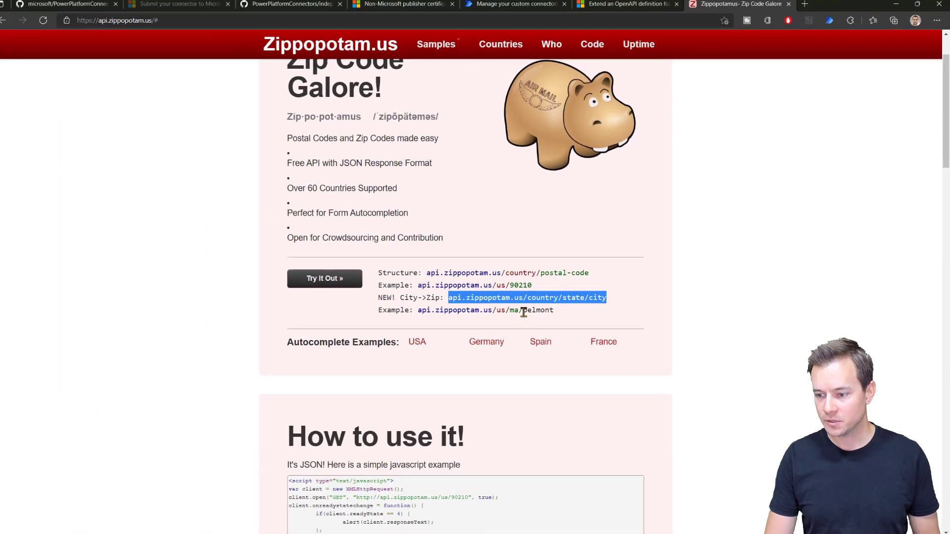
Step: Load the us/ma/belmont example lookup in the browser and copy its JSON result
{"action": "left_click_drag", "start_coordinate": [558, 310], "coordinate": [424, 312]}
{"action": "key", "text": "ctrl+c"}
{"action": "left_click", "coordinate": [219, 24]}
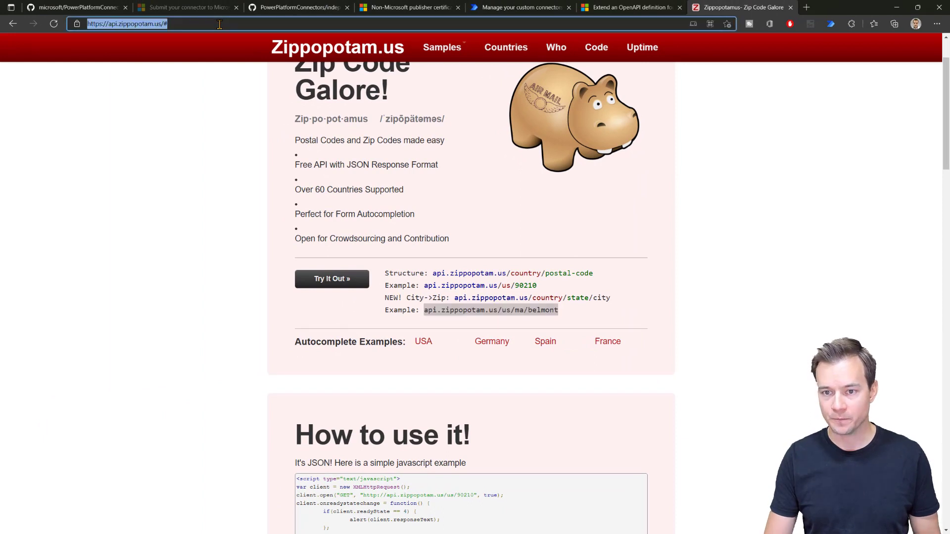
{"action": "left_click", "coordinate": [219, 25]}
{"action": "key", "text": "ctrl+shift+Left"}
{"action": "key", "text": "ctrl+shift+Left"}
{"action": "key", "text": "ctrl+shift+Left"}
{"action": "key", "text": "ctrl+v"}
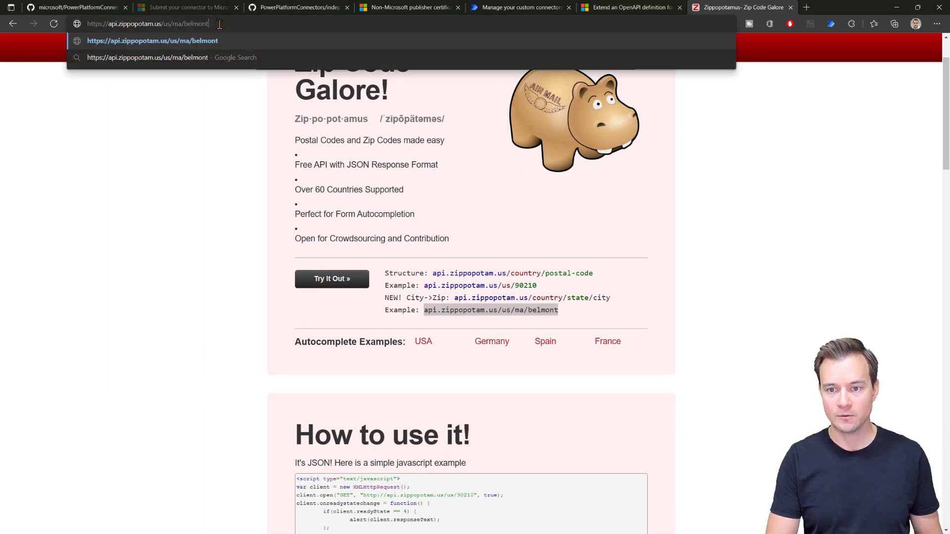
{"action": "key", "text": "Return"}
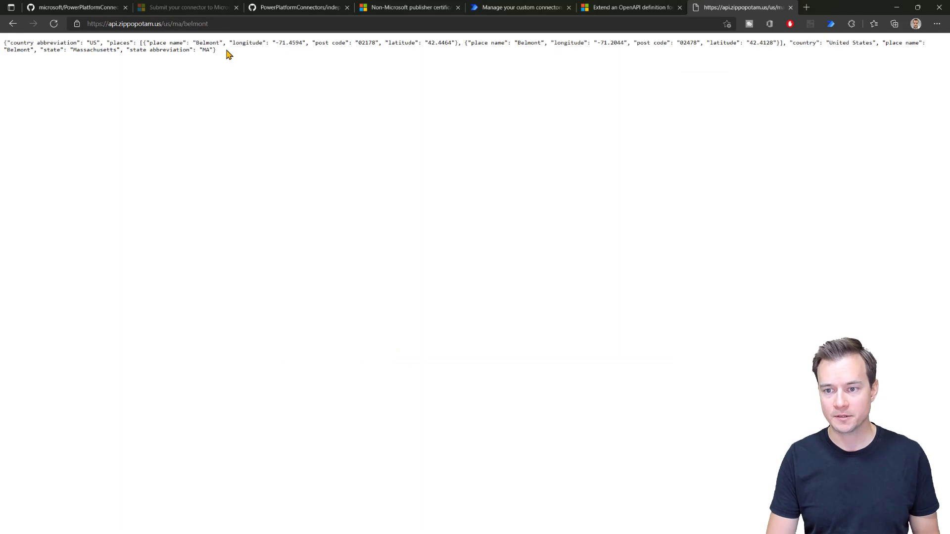
{"action": "left_click_drag", "start_coordinate": [227, 55], "coordinate": [6, 44]}
{"action": "key", "text": "ctrl+c"}
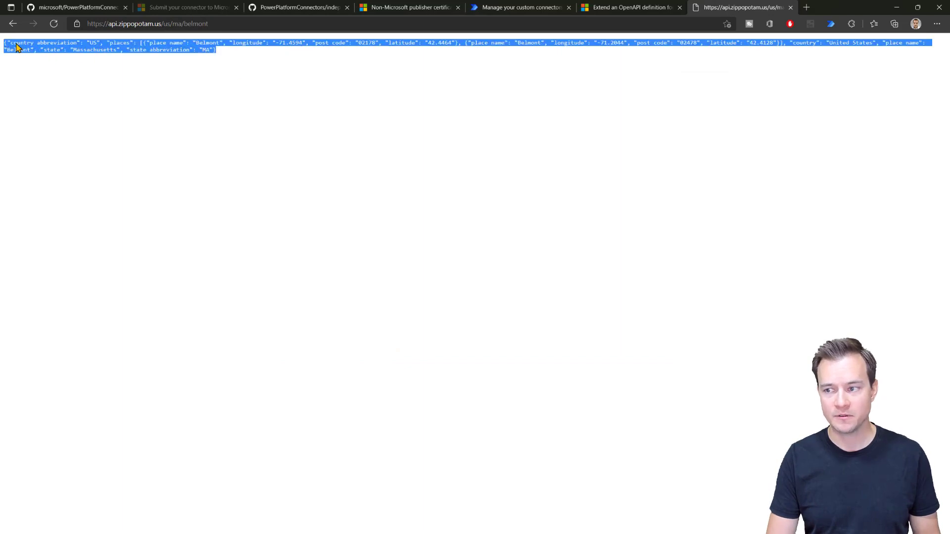
{"action": "left_click", "coordinate": [522, 8]}
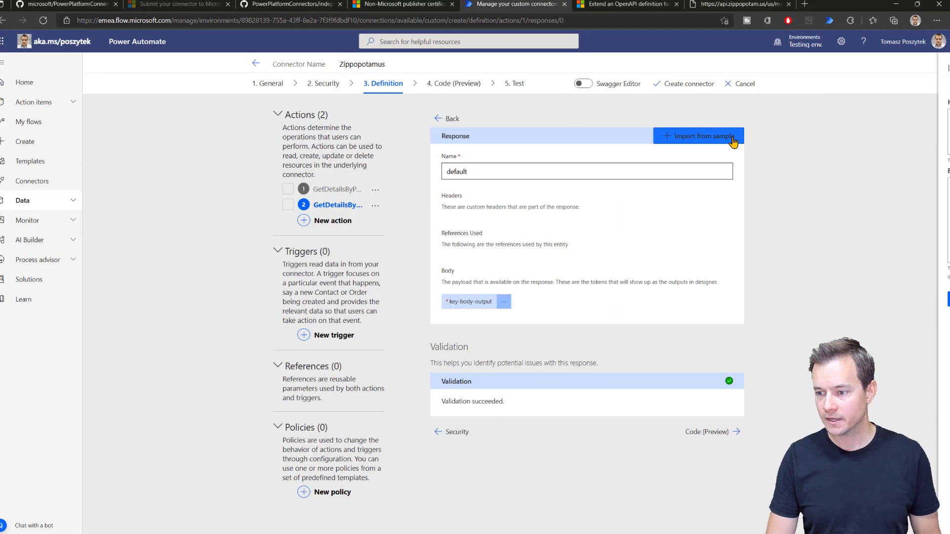
Step: Import the default response fields from the pasted Belmont JSON sample
{"action": "left_click", "coordinate": [733, 142]}
{"action": "left_click", "coordinate": [772, 196]}
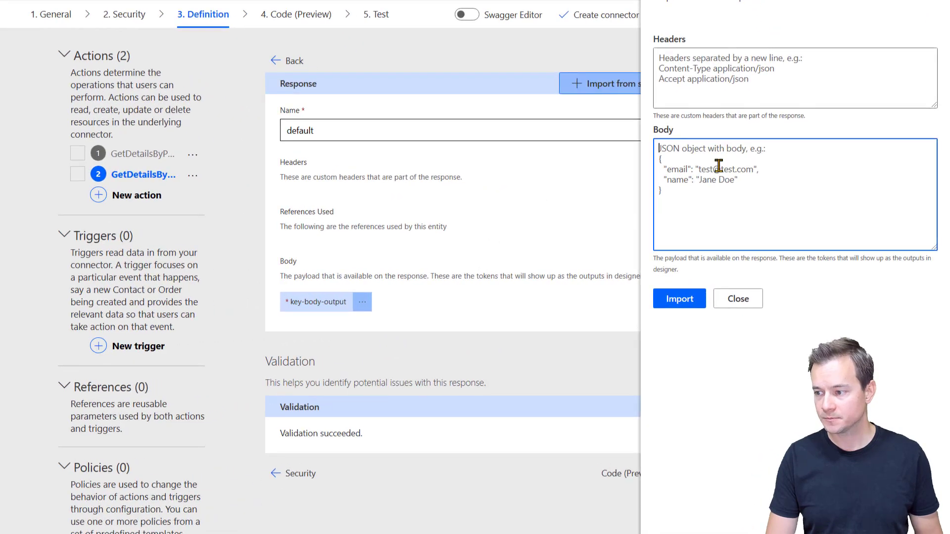
{"action": "key", "text": "ctrl+v"}
{"action": "left_click", "coordinate": [685, 299]}
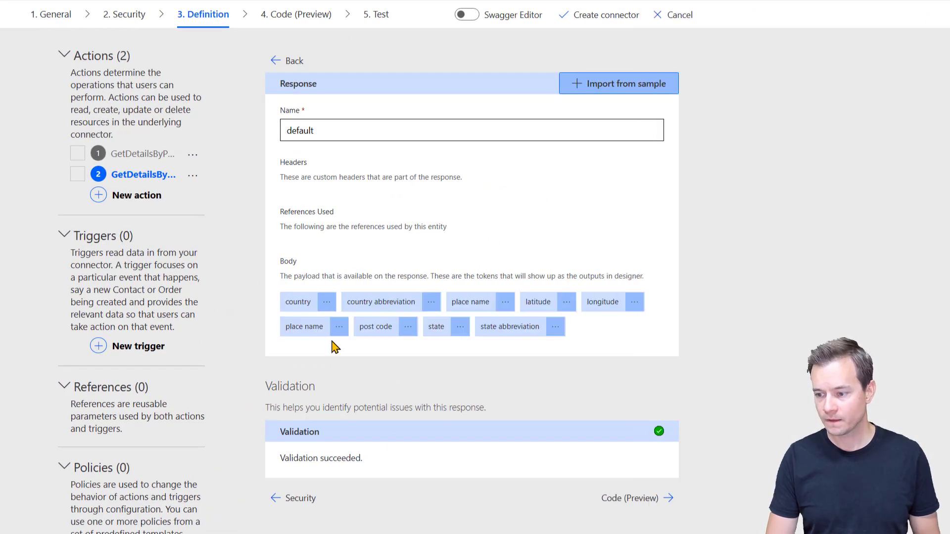
Step: Move the descriptions into titles 'Country' and 'Country abbreviation'
{"action": "left_click", "coordinate": [326, 306]}
{"action": "left_click", "coordinate": [331, 328]}
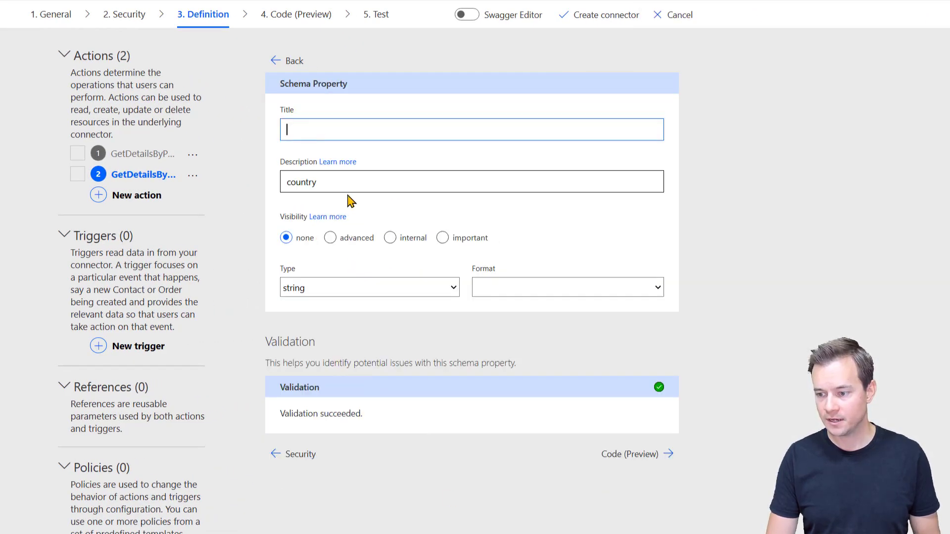
{"action": "left_click_drag", "start_coordinate": [318, 179], "coordinate": [276, 180]}
{"action": "key", "text": "ctrl+x"}
{"action": "left_click", "coordinate": [308, 124]}
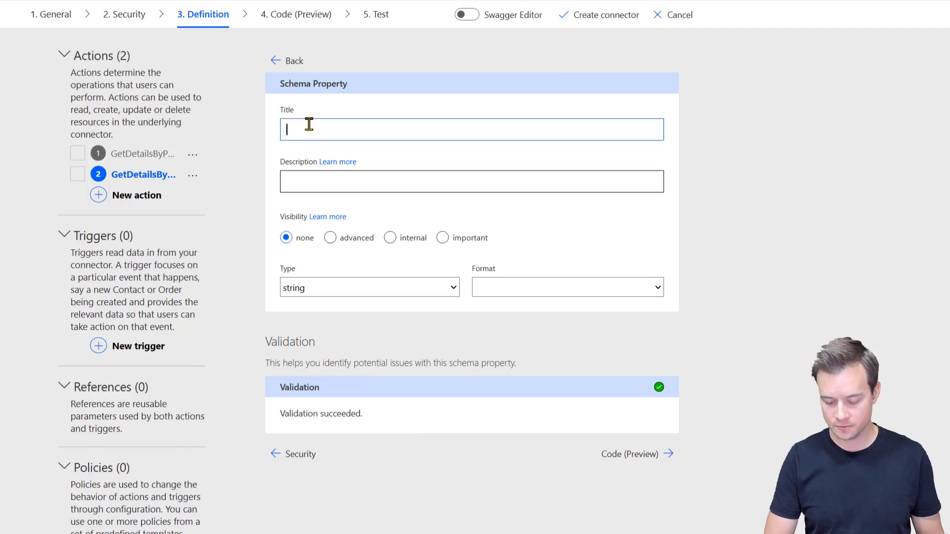
{"action": "key", "text": "ctrl+v"}
{"action": "key", "text": "Home"}
{"action": "key", "text": "Delete"}
{"action": "type", "text": "C"}
{"action": "left_click", "coordinate": [275, 60]}
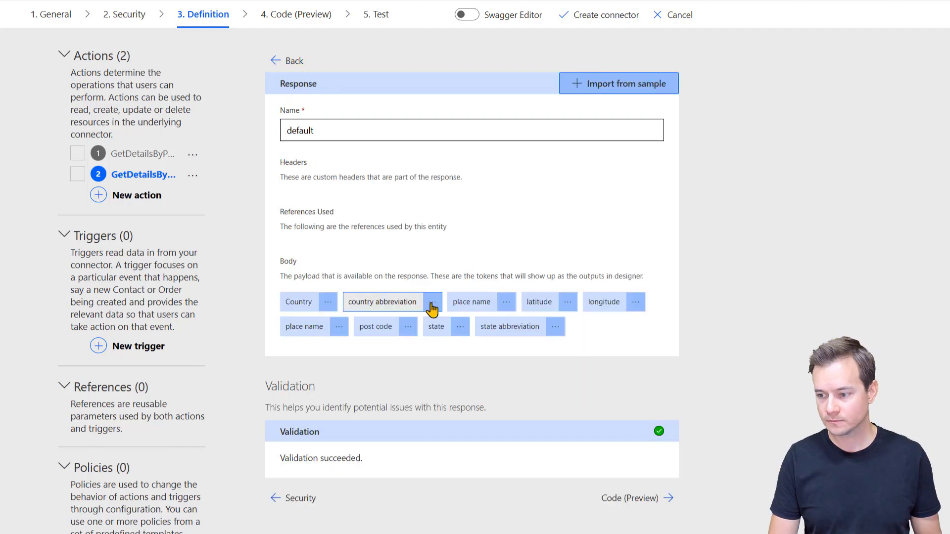
{"action": "left_click", "coordinate": [431, 306]}
{"action": "left_click", "coordinate": [435, 328]}
{"action": "left_click_drag", "start_coordinate": [371, 180], "coordinate": [277, 180]}
{"action": "key", "text": "ctrl+x"}
{"action": "left_click", "coordinate": [366, 131]}
{"action": "key", "text": "ctrl+v"}
{"action": "key", "text": "Home"}
{"action": "key", "text": "Delete"}
{"action": "type", "text": "C"}
{"action": "left_click", "coordinate": [276, 61]}
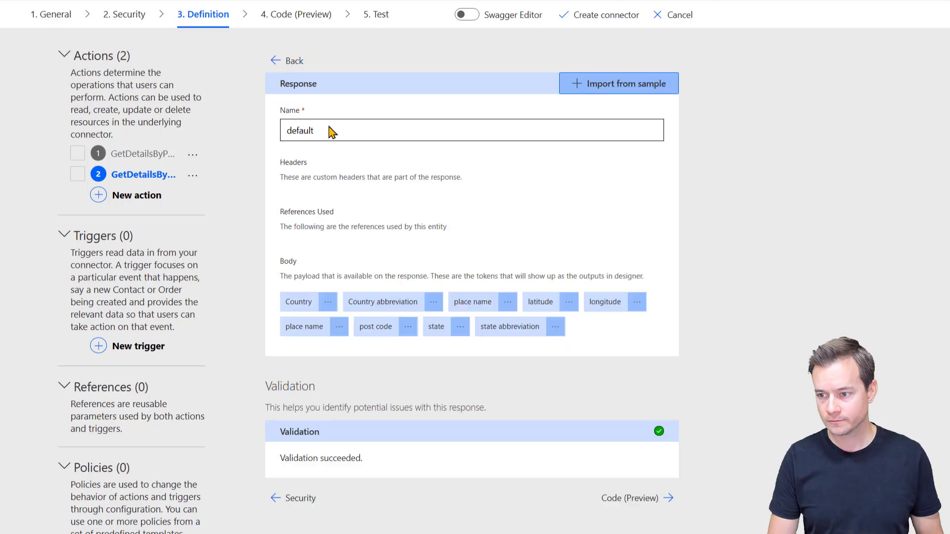
Step: Title the fields 'Place name' and 'Latitude', describing latitude as "Place's latitude"
{"action": "left_click", "coordinate": [508, 303]}
{"action": "left_click", "coordinate": [513, 327]}
{"action": "left_click_drag", "start_coordinate": [346, 180], "coordinate": [277, 180]}
{"action": "key", "text": "ctrl+x"}
{"action": "left_click", "coordinate": [329, 132]}
{"action": "key", "text": "ctrl+v"}
{"action": "key", "text": "Home"}
{"action": "key", "text": "Delete"}
{"action": "type", "text": "P"}
{"action": "left_click", "coordinate": [277, 59]}
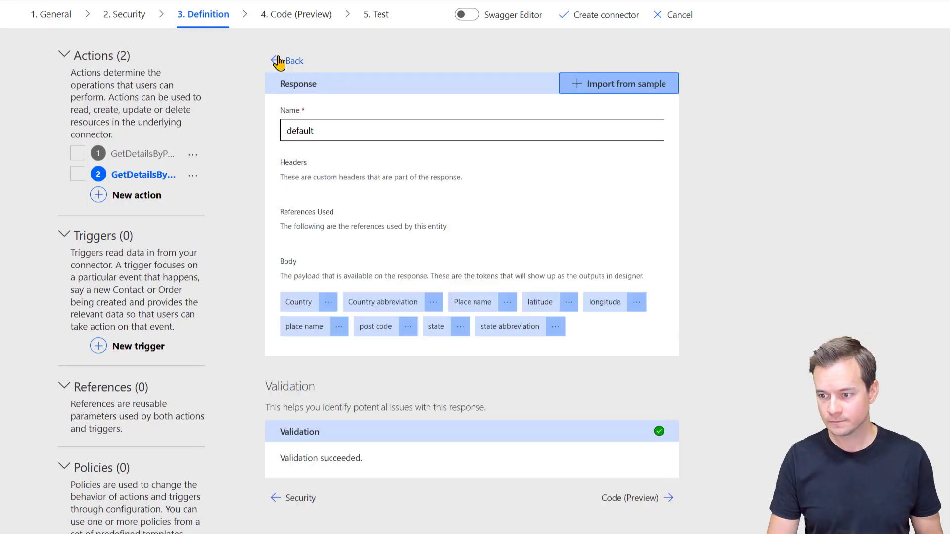
{"action": "left_click", "coordinate": [568, 301]}
{"action": "left_click", "coordinate": [575, 323]}
{"action": "left_click_drag", "start_coordinate": [346, 181], "coordinate": [278, 181]}
{"action": "key", "text": "ctrl+x"}
{"action": "left_click", "coordinate": [323, 129]}
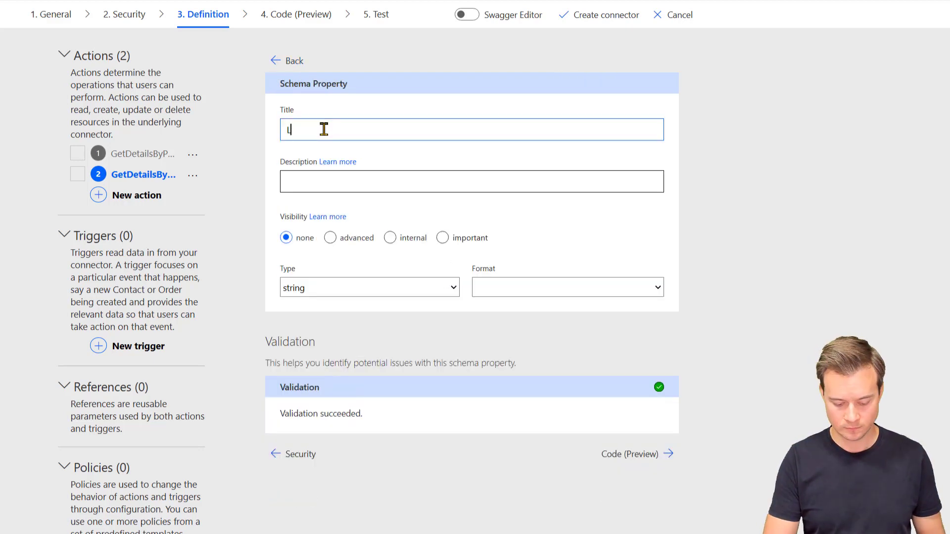
{"action": "key", "text": "ctrl+v"}
{"action": "key", "text": "Home"}
{"action": "key", "text": "Delete"}
{"action": "type", "text": "L"}
{"action": "key", "text": "Tab"}
{"action": "key", "text": "Tab"}
{"action": "type", "text": "Place's latitude"}
{"action": "left_click", "coordinate": [279, 61]}
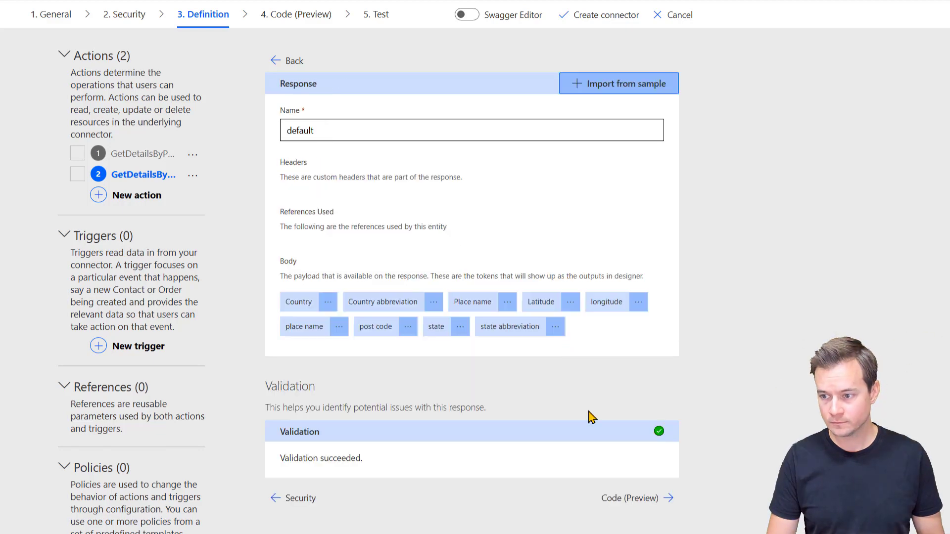
Step: Title the longitude field 'Longitude' with description "Place's longitude"
{"action": "left_click", "coordinate": [637, 301]}
{"action": "left_click", "coordinate": [641, 320]}
{"action": "triple_click", "coordinate": [403, 179]}
{"action": "key", "text": "ctrl+x"}
{"action": "type", "text": "Place's"}
{"action": "key", "text": "ctrl+v"}
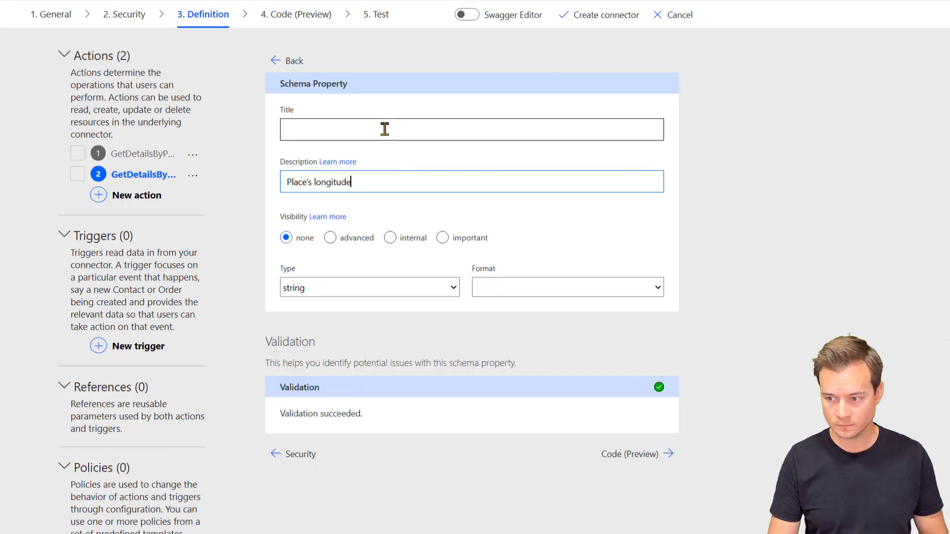
{"action": "left_click", "coordinate": [384, 129]}
{"action": "key", "text": "ctrl+v"}
{"action": "key", "text": "Home"}
{"action": "key", "text": "Delete"}
{"action": "type", "text": "L"}
{"action": "left_click", "coordinate": [276, 63]}
Step: Move descriptions into titles 'Place name' for the second place field and 'Post code'
{"action": "left_click", "coordinate": [340, 330]}
{"action": "left_click", "coordinate": [352, 351]}
{"action": "left_click", "coordinate": [344, 179]}
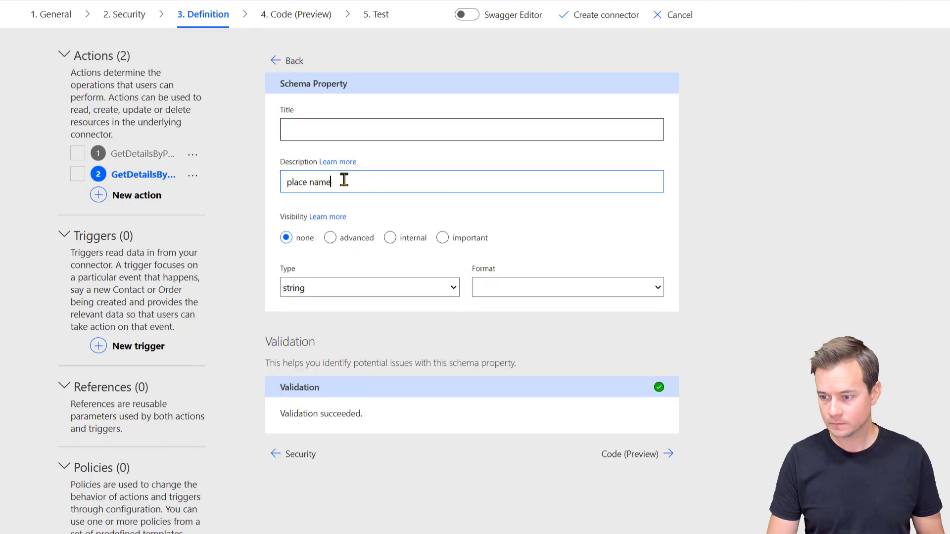
{"action": "triple_click", "coordinate": [344, 179]}
{"action": "key", "text": "ctrl+x"}
{"action": "left_click", "coordinate": [318, 129]}
{"action": "key", "text": "ctrl+v"}
{"action": "key", "text": "Home"}
{"action": "key", "text": "Delete"}
{"action": "type", "text": "P"}
{"action": "left_click", "coordinate": [276, 61]}
{"action": "left_click", "coordinate": [396, 329]}
{"action": "left_click", "coordinate": [401, 351]}
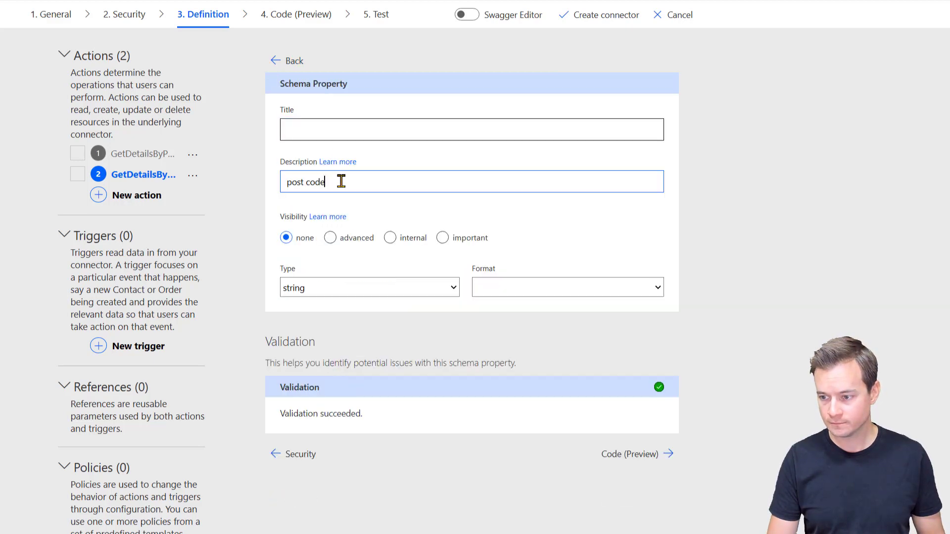
{"action": "triple_click", "coordinate": [341, 181]}
{"action": "key", "text": "ctrl+x"}
{"action": "left_click", "coordinate": [329, 127]}
{"action": "key", "text": "ctrl+v"}
{"action": "key", "text": "Home"}
{"action": "key", "text": "Delete"}
{"action": "type", "text": "P"}
{"action": "left_click", "coordinate": [275, 62]}
Step: Move descriptions into titles 'State' and 'State abbreviation'
{"action": "left_click", "coordinate": [435, 329]}
{"action": "left_click", "coordinate": [448, 346]}
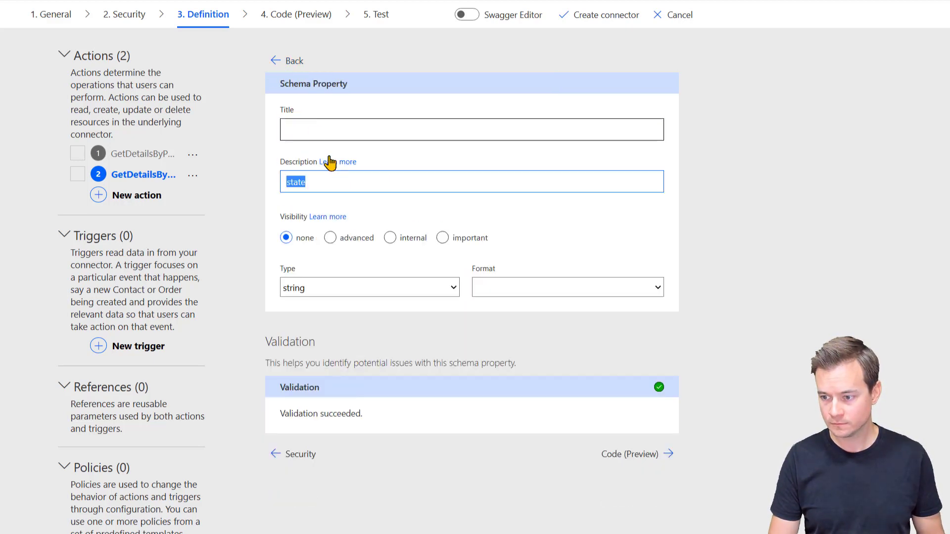
{"action": "key", "text": "ctrl+x"}
{"action": "left_click", "coordinate": [313, 130]}
{"action": "key", "text": "ctrl+v"}
{"action": "key", "text": "Home"}
{"action": "key", "text": "Delete"}
{"action": "type", "text": "S"}
{"action": "left_click", "coordinate": [275, 62]}
{"action": "left_click", "coordinate": [511, 324]}
{"action": "left_click", "coordinate": [494, 348]}
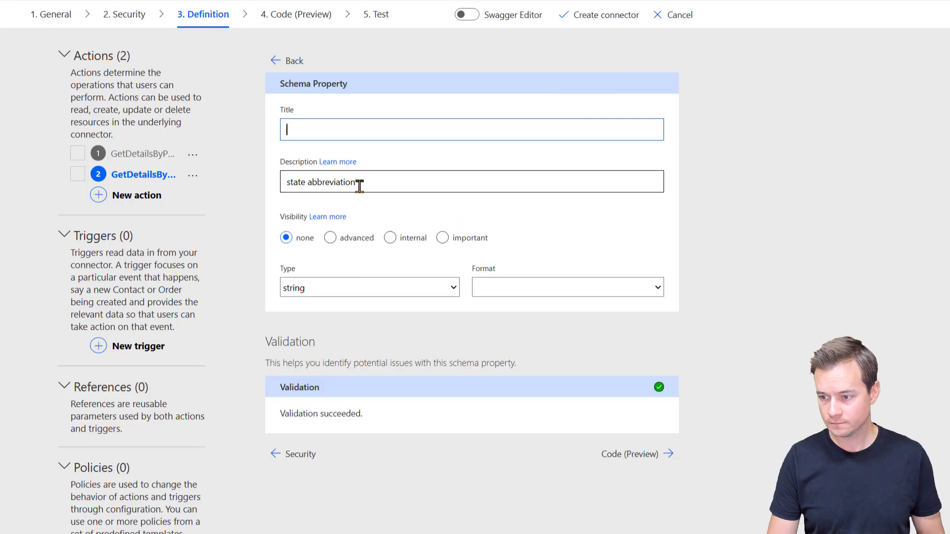
{"action": "triple_click", "coordinate": [359, 183]}
{"action": "key", "text": "ctrl+x"}
{"action": "left_click", "coordinate": [356, 127]}
{"action": "key", "text": "ctrl+v"}
{"action": "key", "text": "Home"}
{"action": "key", "text": "Delete"}
{"action": "type", "text": "S"}
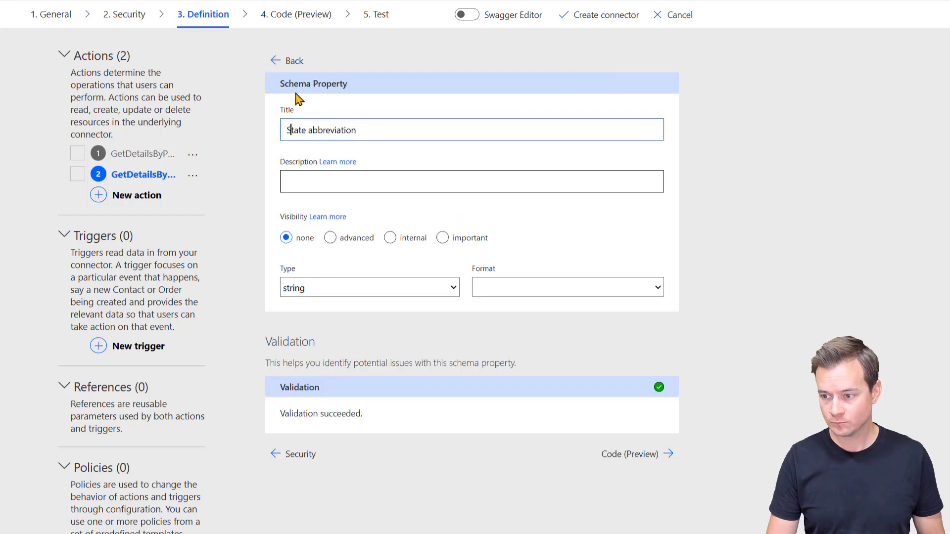
{"action": "left_click", "coordinate": [343, 179]}
{"action": "left_click", "coordinate": [277, 62]}
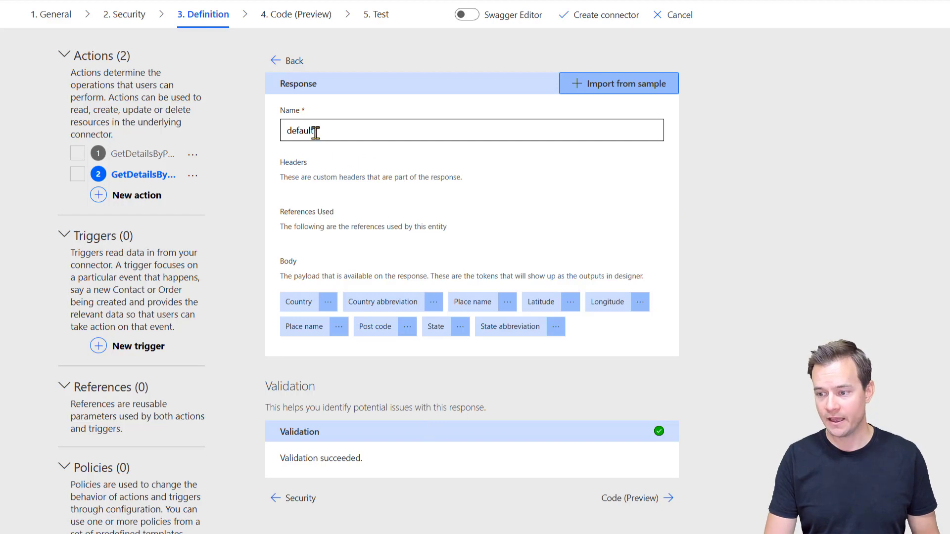
Step: Skip past the optional Code (Preview) step to reach the connector's Test step
{"action": "left_click", "coordinate": [275, 62]}
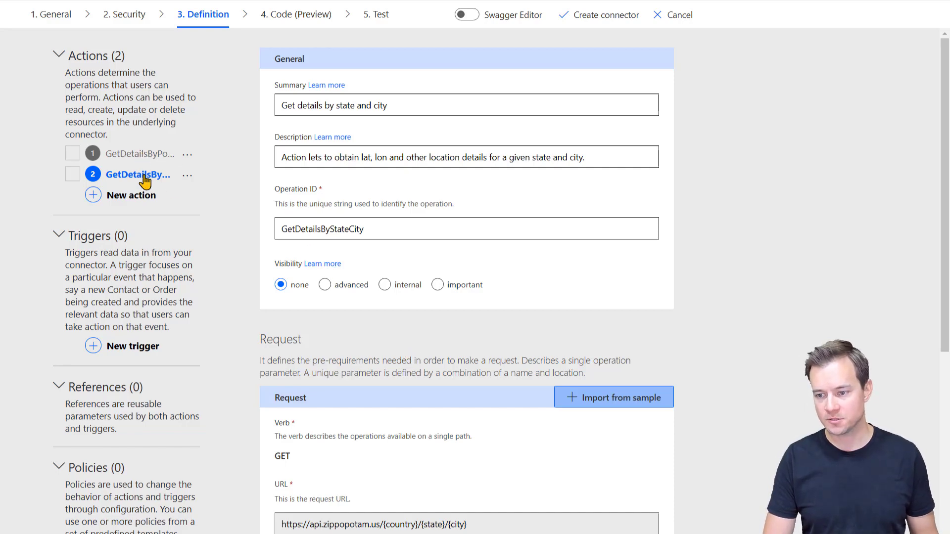
{"action": "scroll", "coordinate": [242, 335], "scroll_direction": "down", "scroll_amount": 1}
{"action": "scroll", "coordinate": [242, 335], "scroll_direction": "down", "scroll_amount": 6}
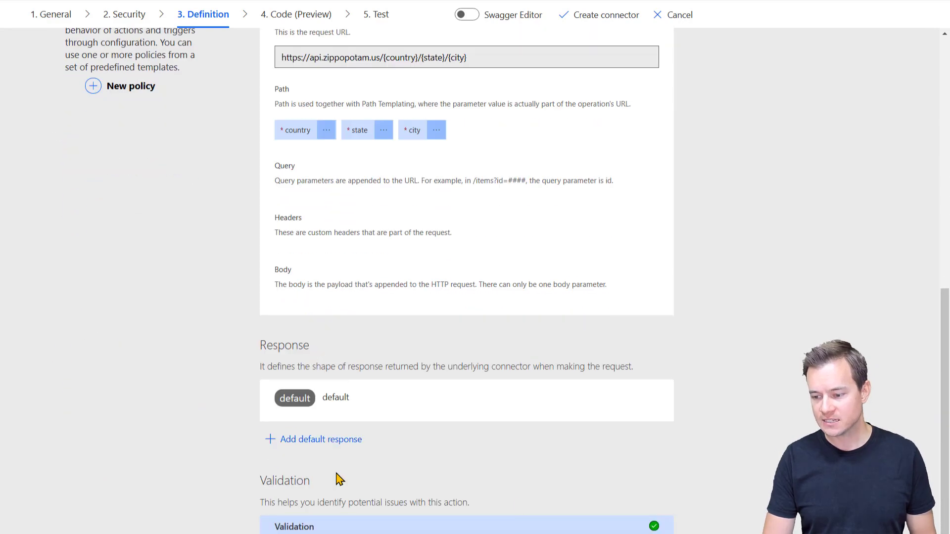
{"action": "left_click", "coordinate": [611, 533]}
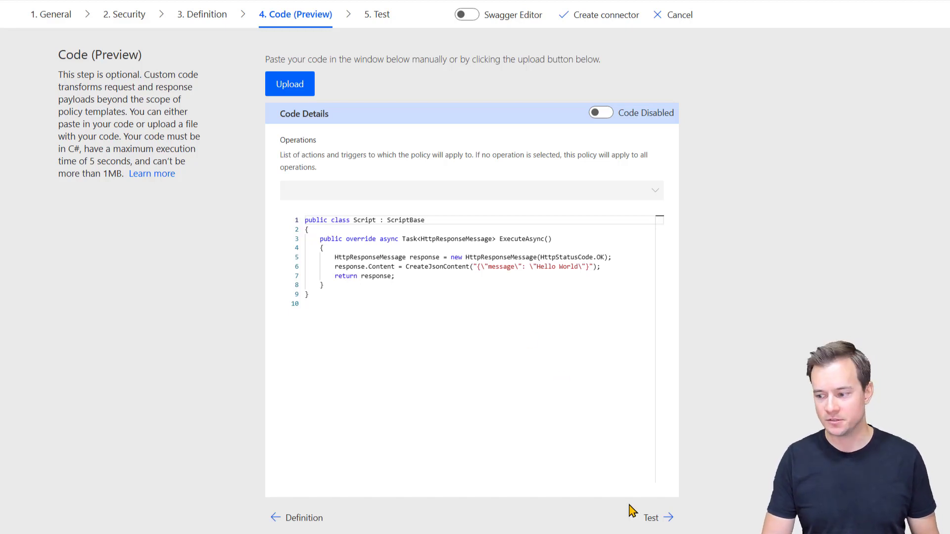
{"action": "left_click", "coordinate": [653, 517]}
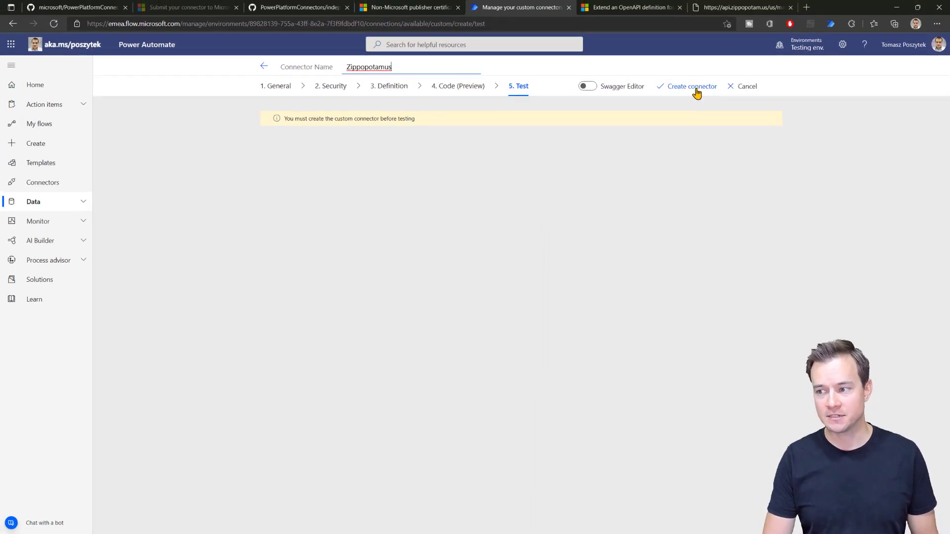
Step: Create the Zippopotamus custom connector and enter country us for the postal-code test
{"action": "left_click", "coordinate": [691, 86]}
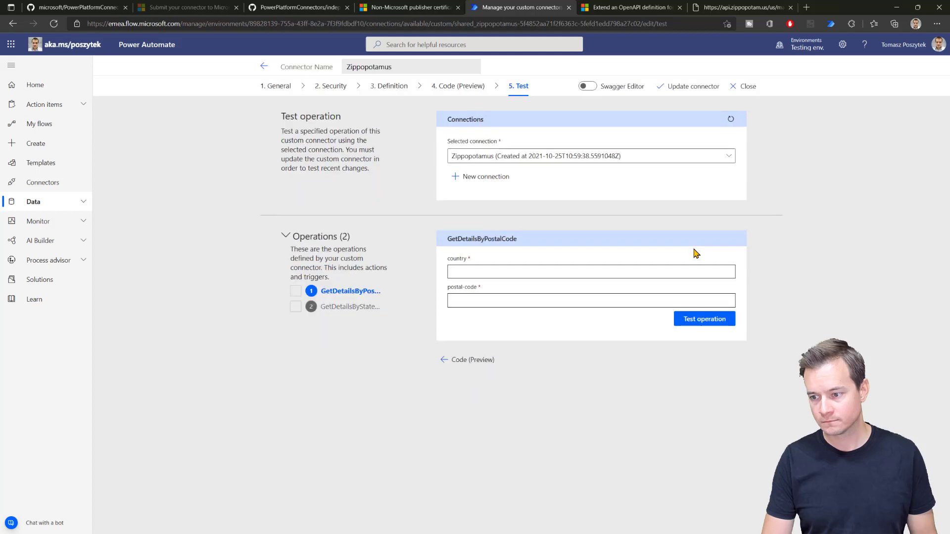
{"action": "left_click", "coordinate": [707, 8]}
{"action": "key", "text": "alt+Left"}
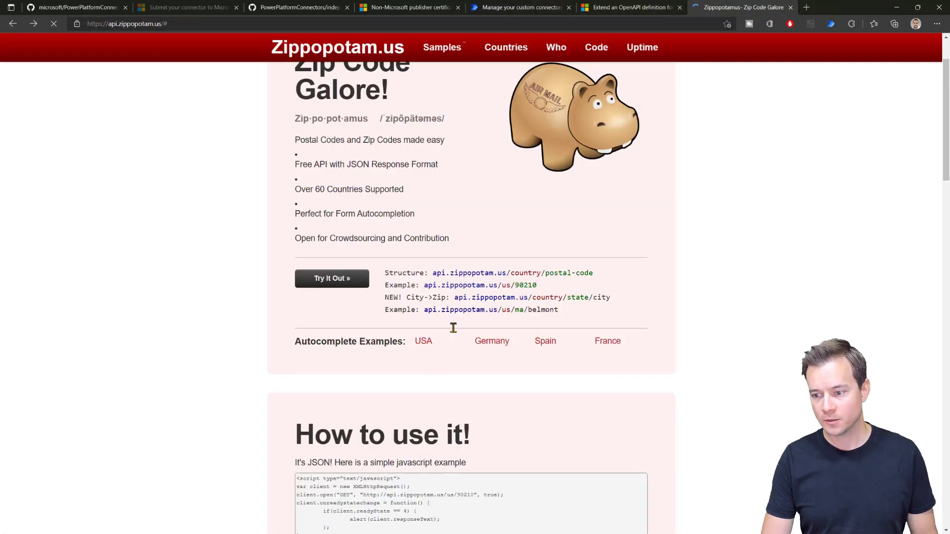
{"action": "double_click", "coordinate": [505, 285]}
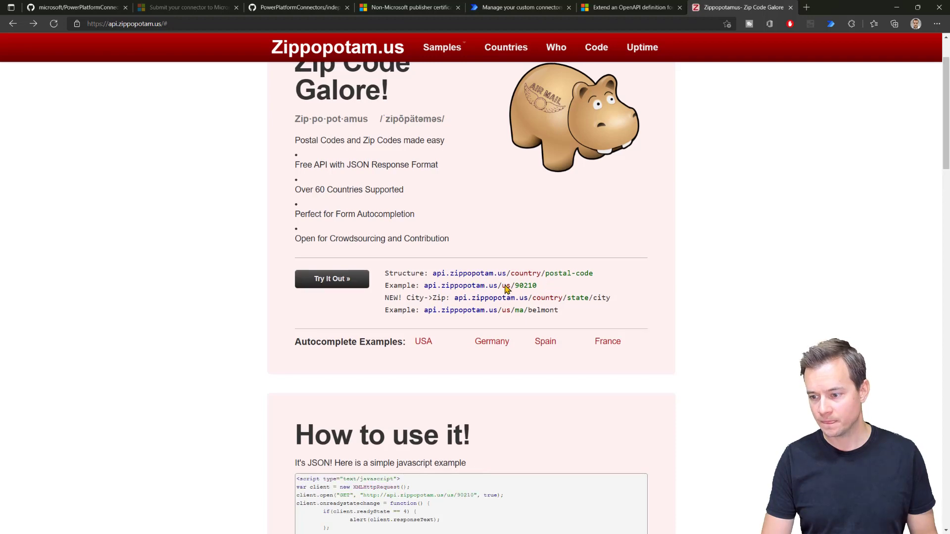
{"action": "left_click", "coordinate": [534, 9]}
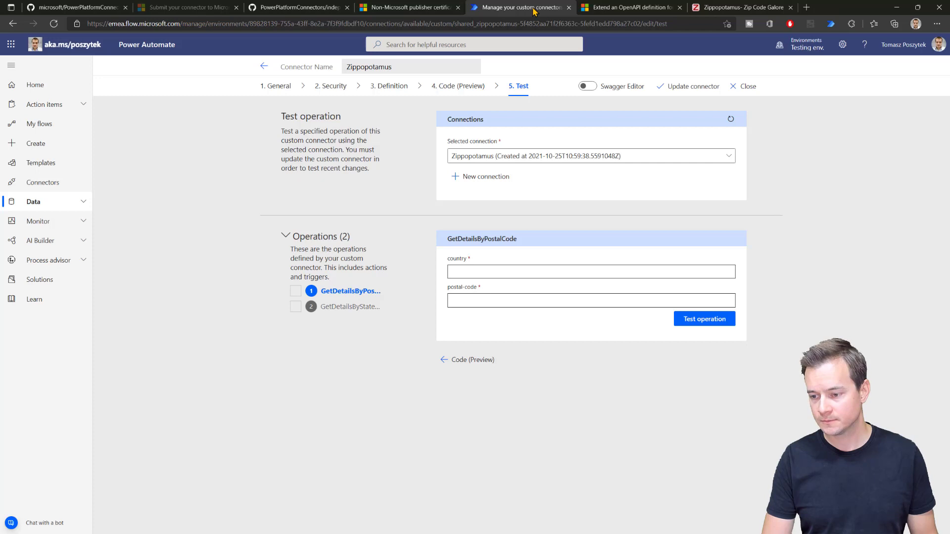
{"action": "left_click", "coordinate": [511, 271]}
{"action": "type", "text": "us"}
Step: Paste postal code 90210 from the Zippopotam.us example and run the test, getting 200 for Beverly Hills
{"action": "left_click", "coordinate": [561, 294]}
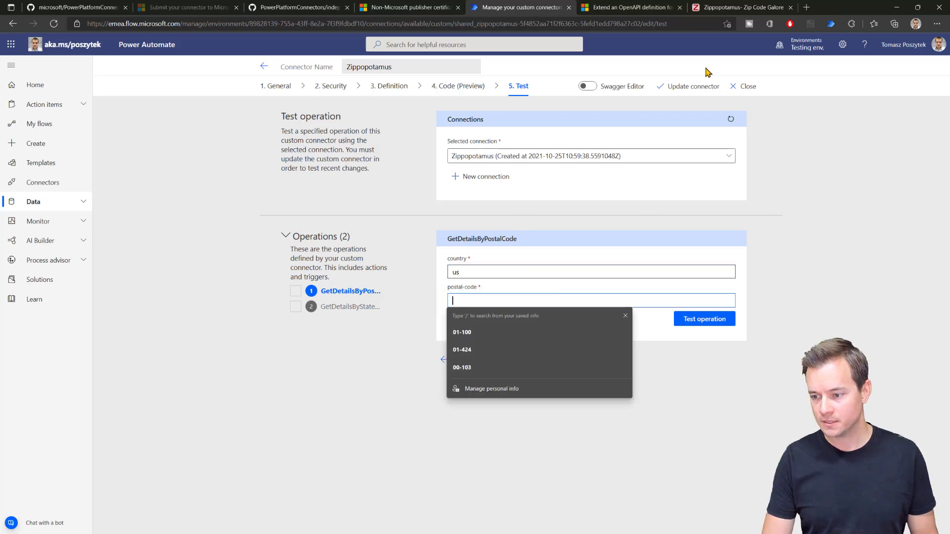
{"action": "left_click", "coordinate": [742, 6]}
{"action": "double_click", "coordinate": [523, 285]}
{"action": "key", "text": "ctrl+c"}
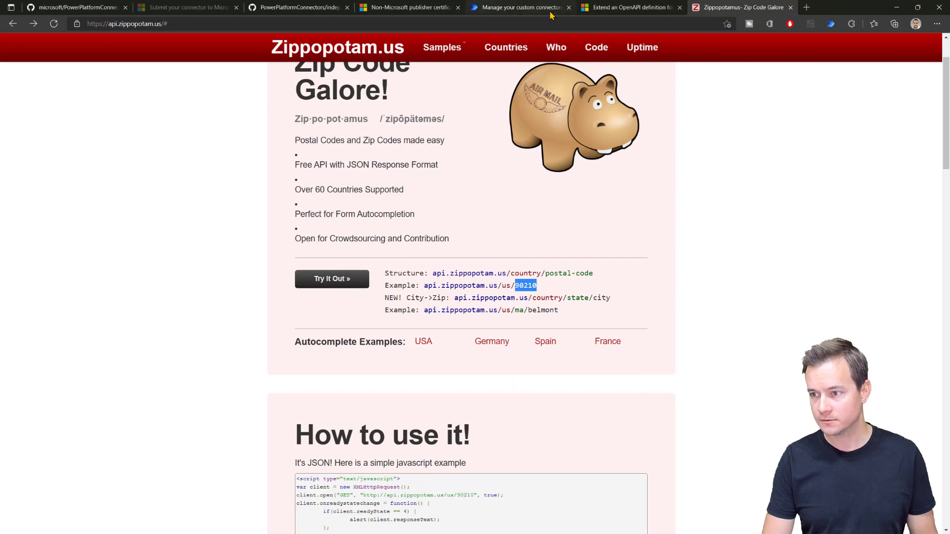
{"action": "left_click", "coordinate": [490, 7]}
{"action": "key", "text": "ctrl+v"}
{"action": "left_click", "coordinate": [680, 320]}
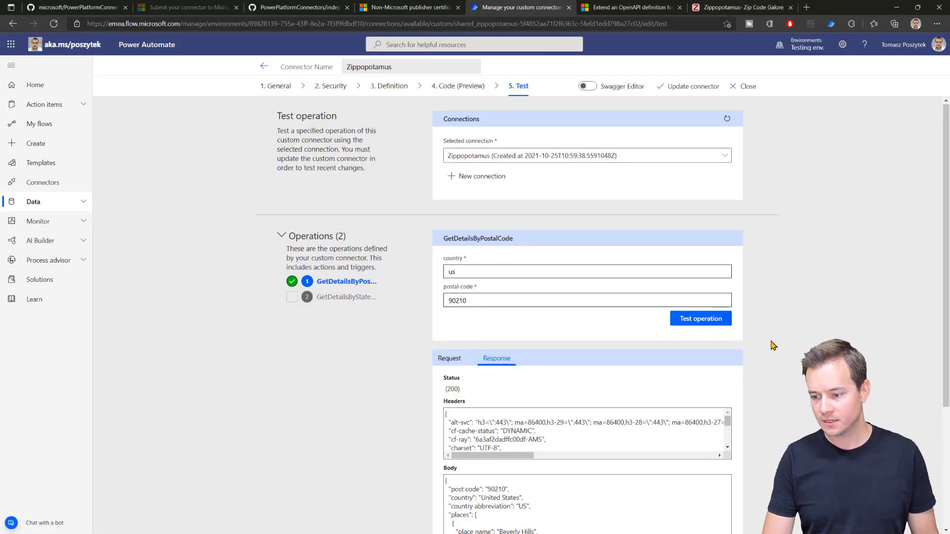
{"action": "scroll", "coordinate": [747, 315], "scroll_direction": "down", "scroll_amount": 4}
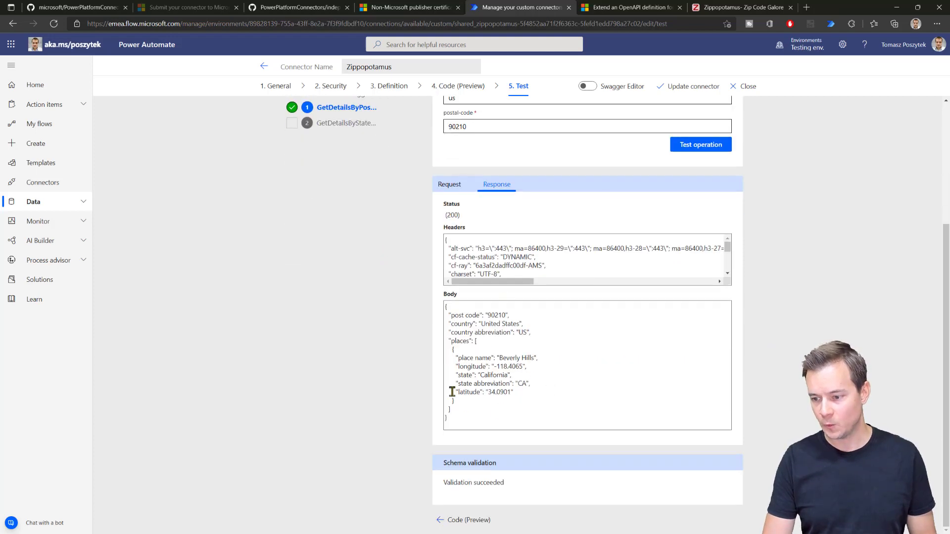
{"action": "scroll", "coordinate": [343, 297], "scroll_direction": "up", "scroll_amount": 4}
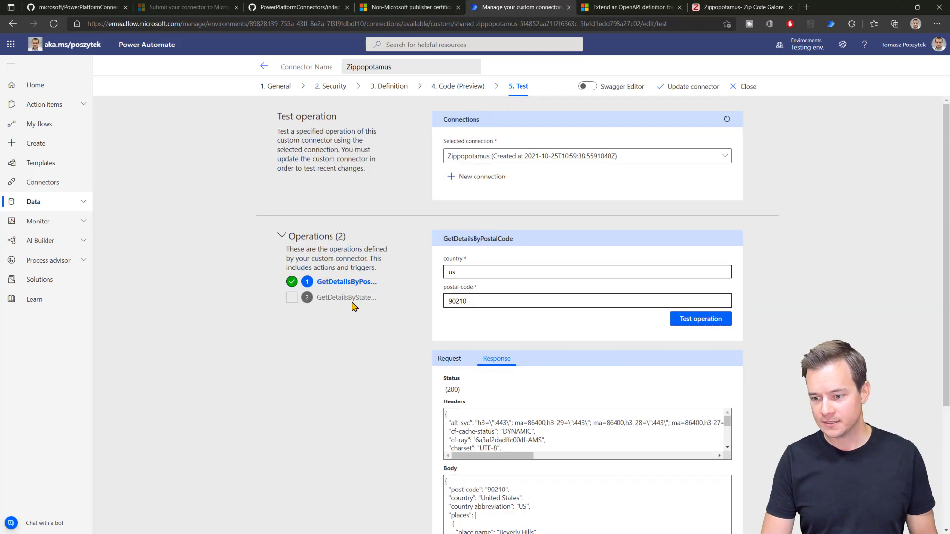
{"action": "left_click", "coordinate": [352, 298]}
Step: Enter country us and paste state ma from the Zippopotam.us belmont example
{"action": "left_click", "coordinate": [486, 270]}
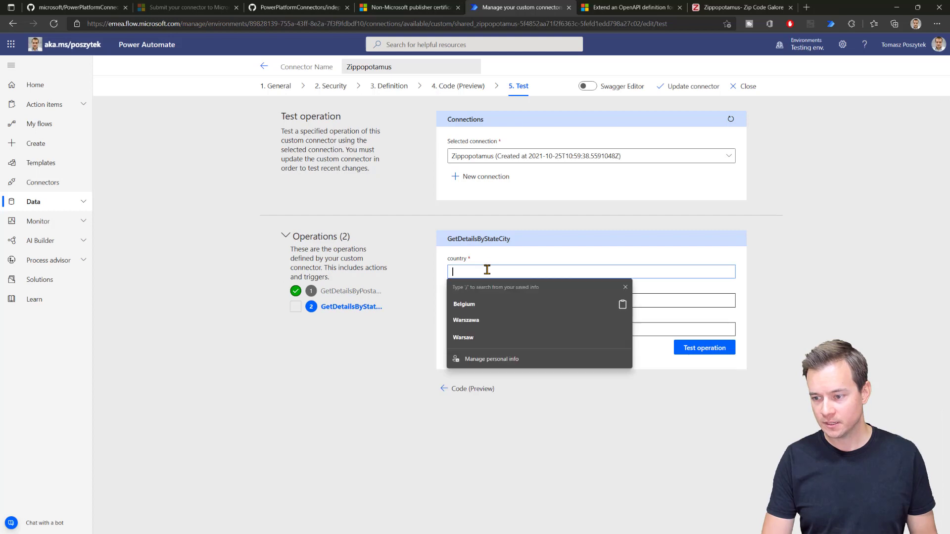
{"action": "type", "text": "us"}
{"action": "key", "text": "Tab"}
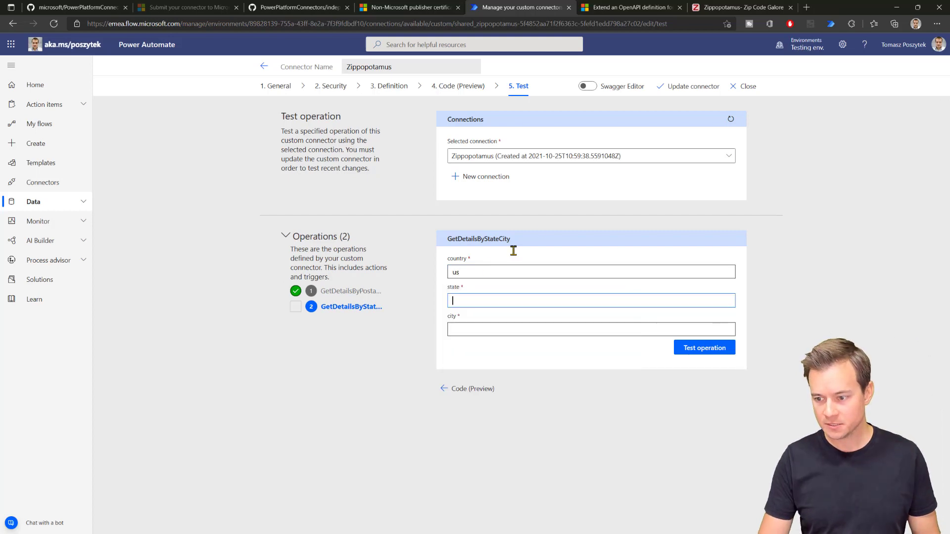
{"action": "left_click", "coordinate": [772, 5]}
{"action": "scroll", "coordinate": [477, 365], "scroll_direction": "down", "scroll_amount": 6}
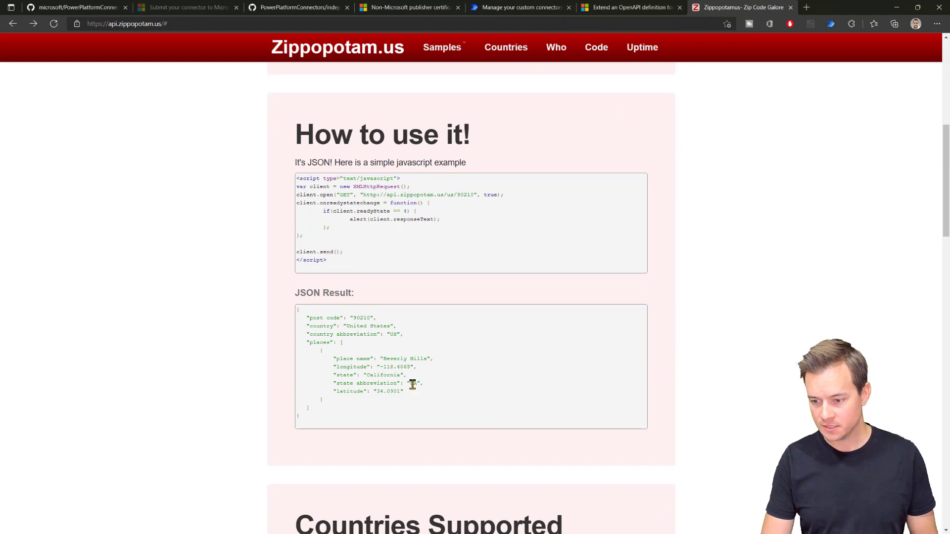
{"action": "double_click", "coordinate": [413, 384]}
{"action": "scroll", "coordinate": [695, 228], "scroll_direction": "up", "scroll_amount": 5}
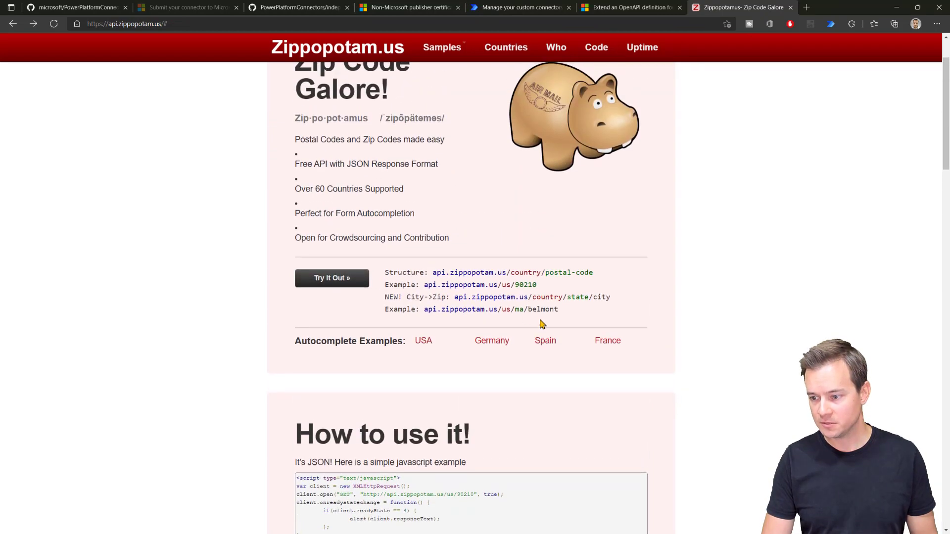
{"action": "double_click", "coordinate": [518, 309]}
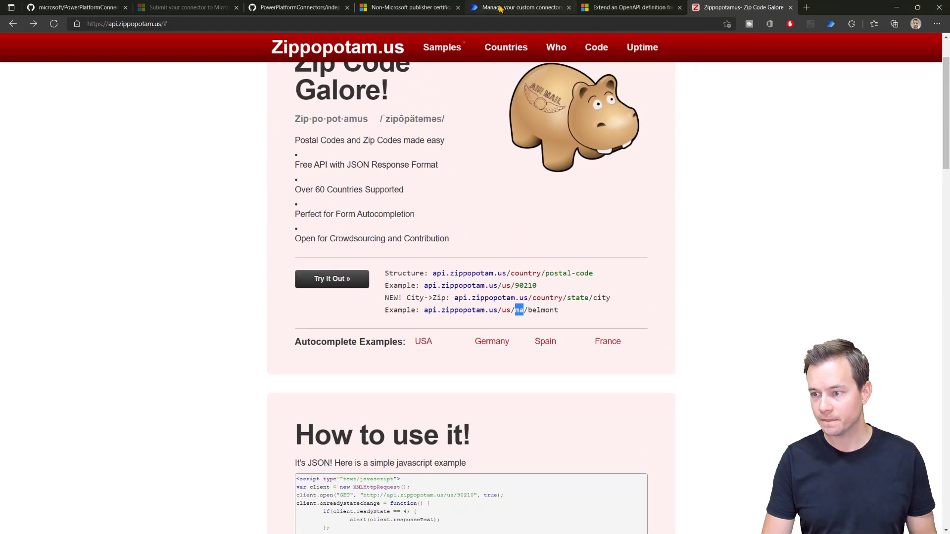
{"action": "left_click", "coordinate": [500, 8]}
{"action": "left_click", "coordinate": [508, 301]}
{"action": "key", "text": "ctrl+v"}
Step: Enter city belmont and run the test, getting a 200 response listing Belmont places
{"action": "left_click", "coordinate": [508, 328]}
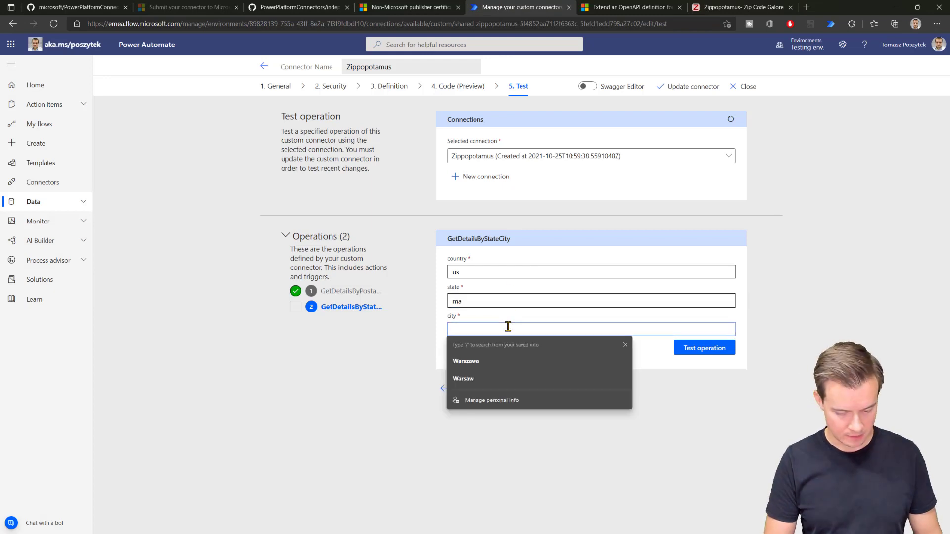
{"action": "type", "text": "belmon"}
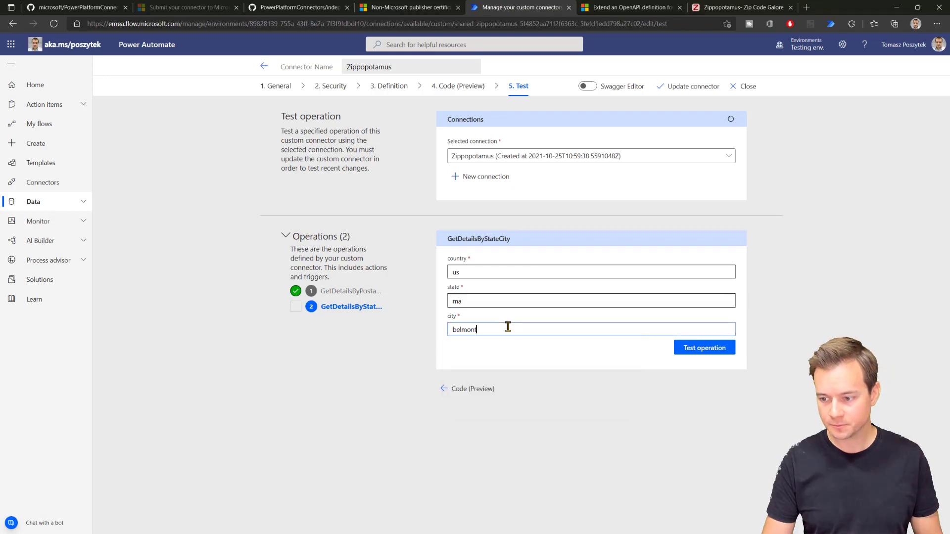
{"action": "type", "text": "t"}
{"action": "left_click", "coordinate": [675, 347]}
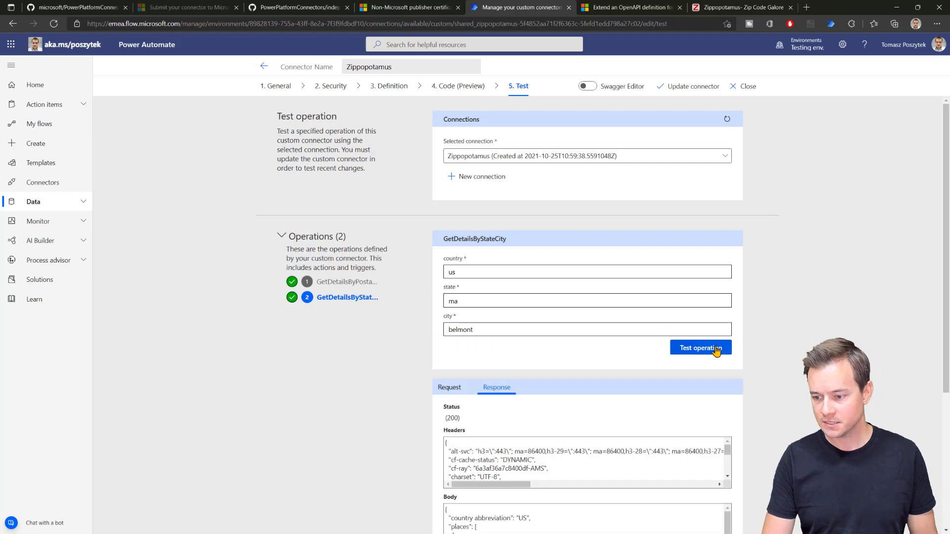
{"action": "scroll", "coordinate": [871, 396], "scroll_direction": "down", "scroll_amount": 4}
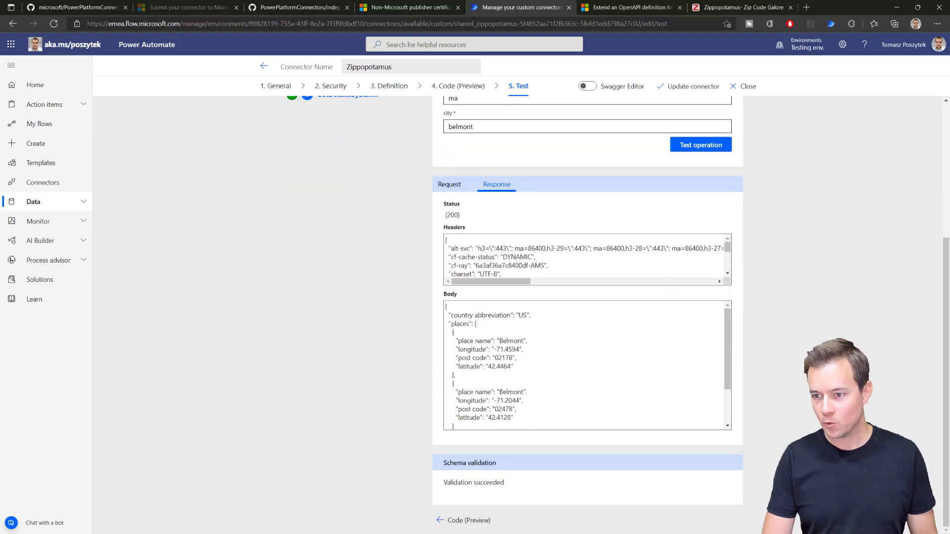
{"action": "scroll", "coordinate": [811, 347], "scroll_direction": "up", "scroll_amount": 4}
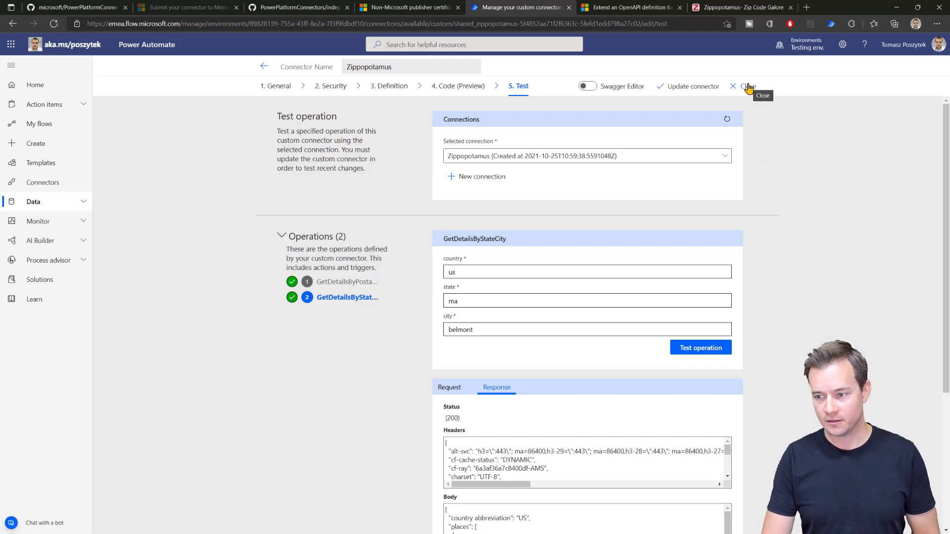
Step: Close the connector and create a manually triggered instant cloud flow named 'Zippopotamus test'
{"action": "left_click", "coordinate": [748, 88]}
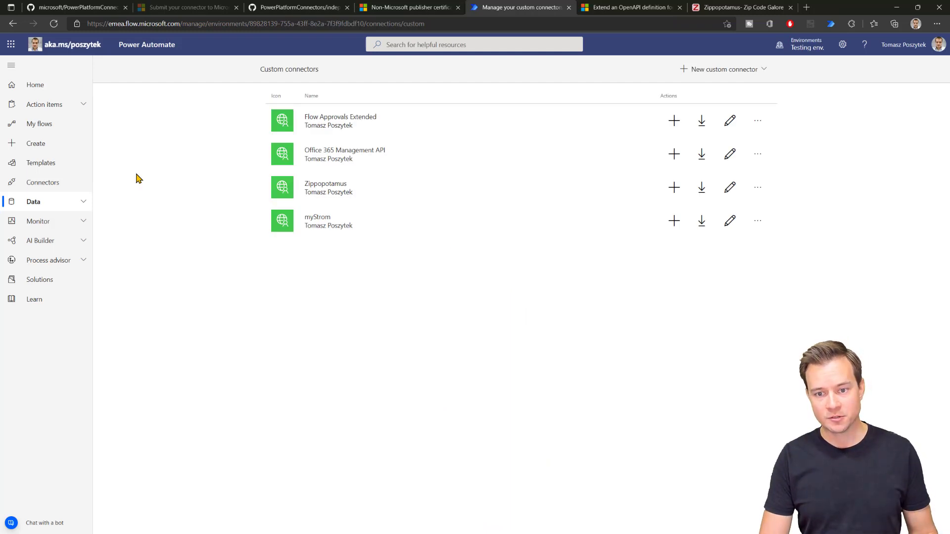
{"action": "left_click", "coordinate": [47, 144]}
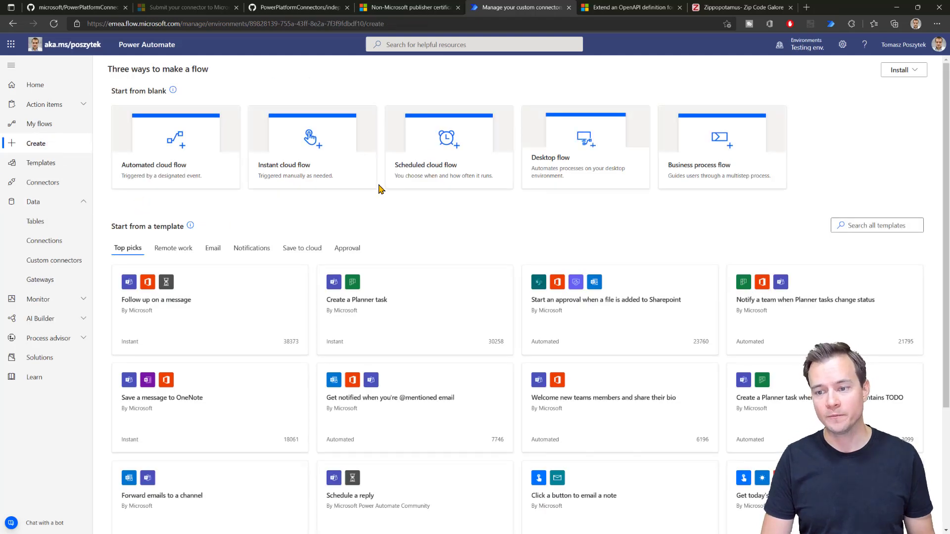
{"action": "left_click", "coordinate": [304, 136]}
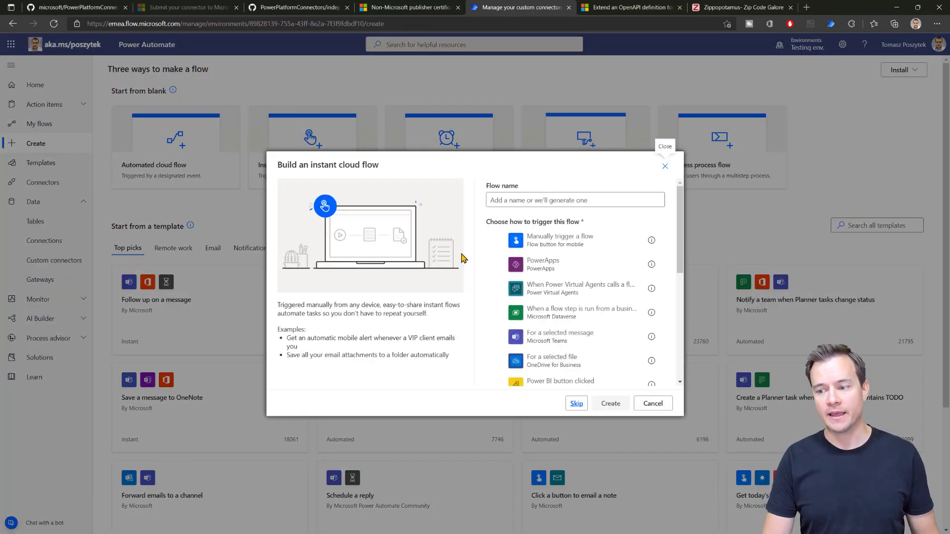
{"action": "left_click", "coordinate": [551, 240]}
{"action": "left_click", "coordinate": [537, 198]}
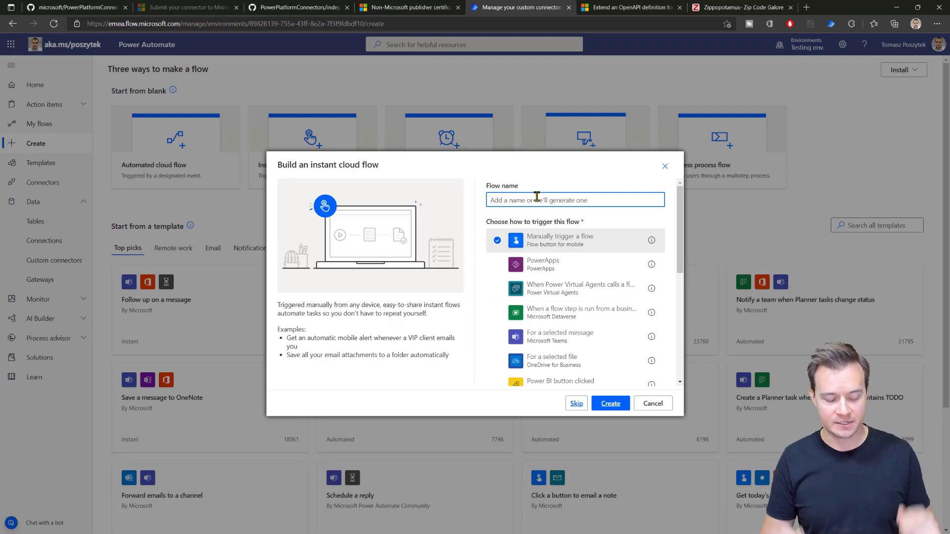
{"action": "type", "text": "Zippopotamus test"}
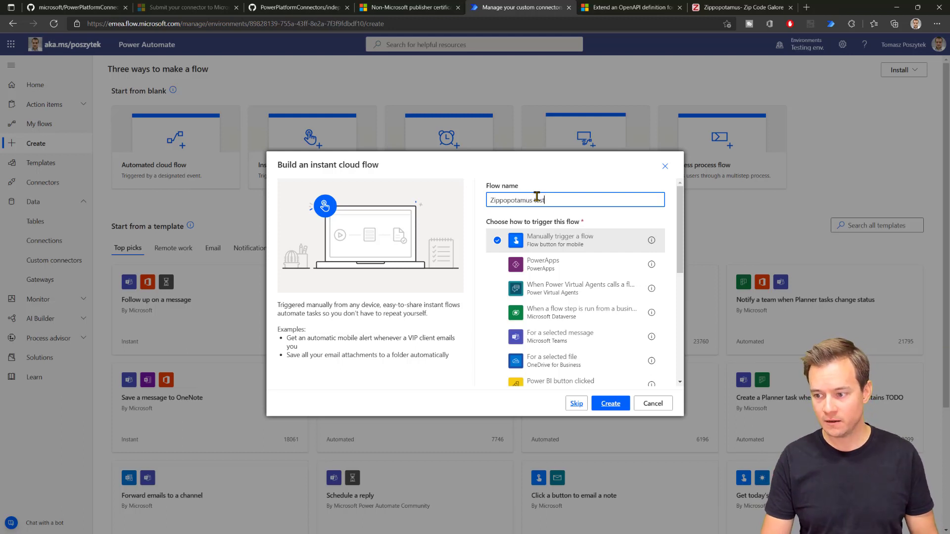
{"action": "left_click", "coordinate": [609, 403]}
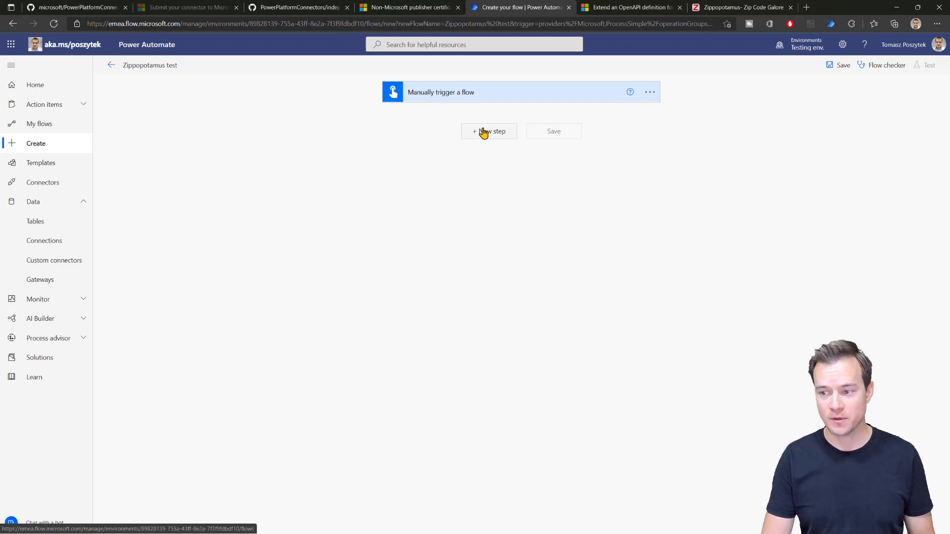
Step: Add the custom Zippopotamus 'Get details by state and city' action after the trigger
{"action": "left_click", "coordinate": [484, 131]}
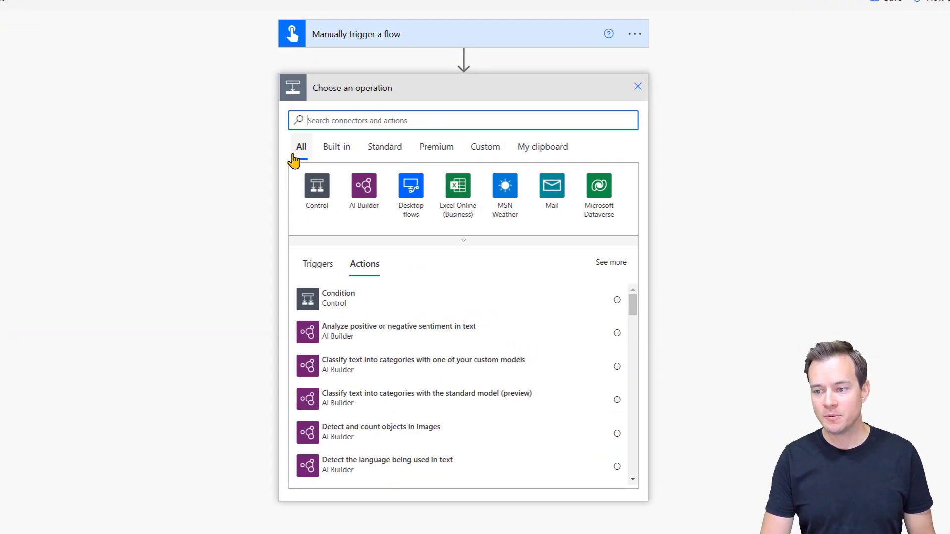
{"action": "left_click", "coordinate": [493, 153]}
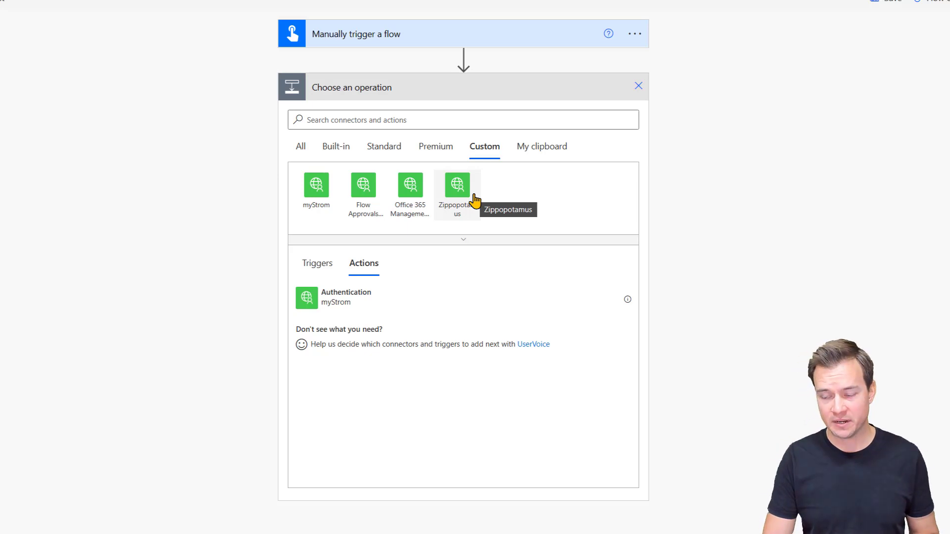
{"action": "left_click", "coordinate": [468, 191]}
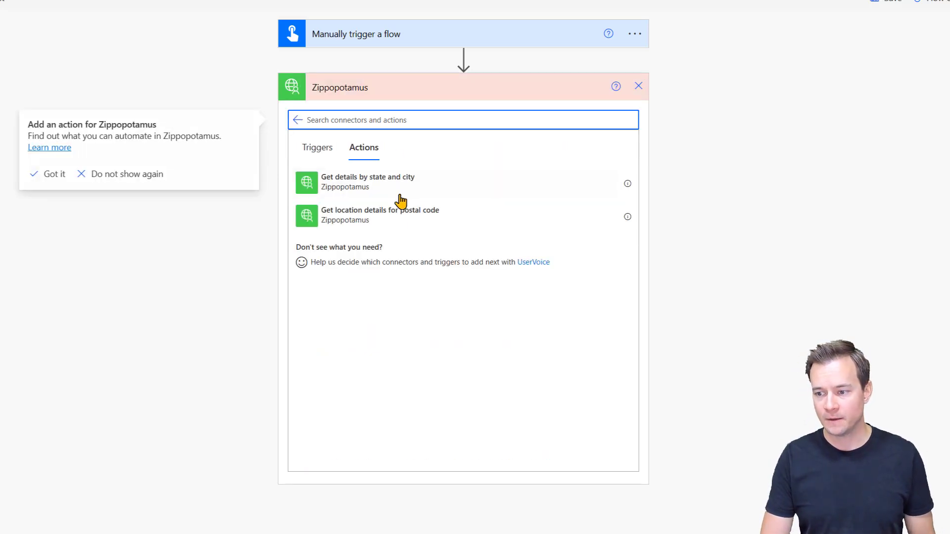
{"action": "left_click", "coordinate": [374, 181]}
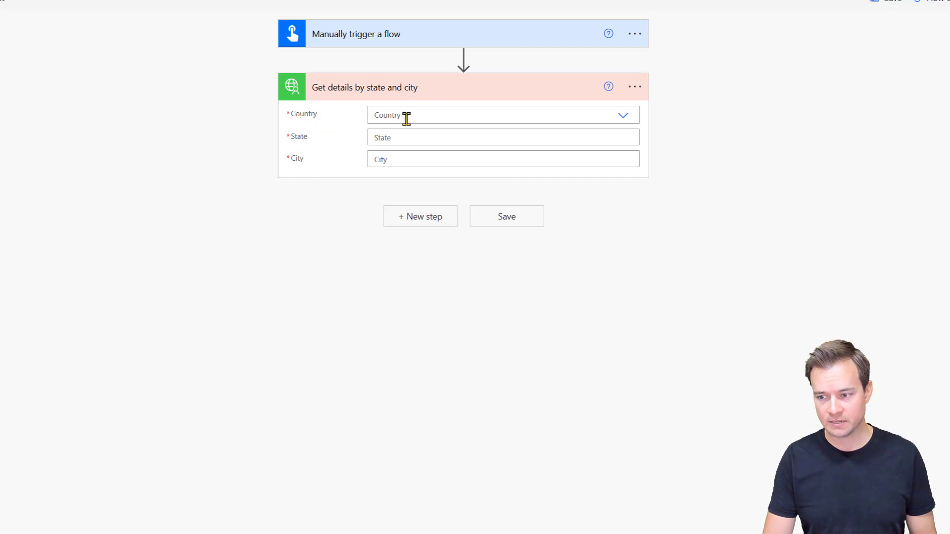
Step: Set the action's Country to US, State to ma and City to belmont
{"action": "left_click", "coordinate": [384, 114]}
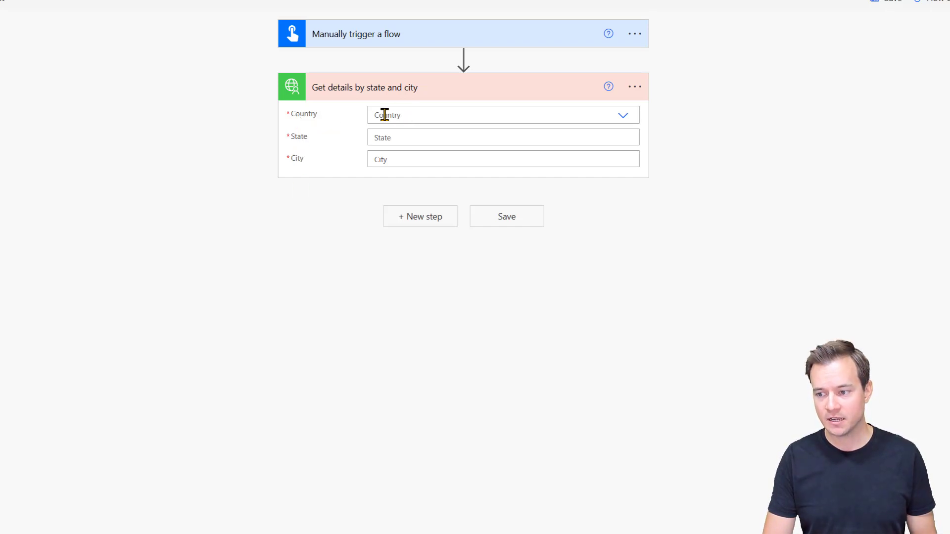
{"action": "left_click", "coordinate": [609, 115]}
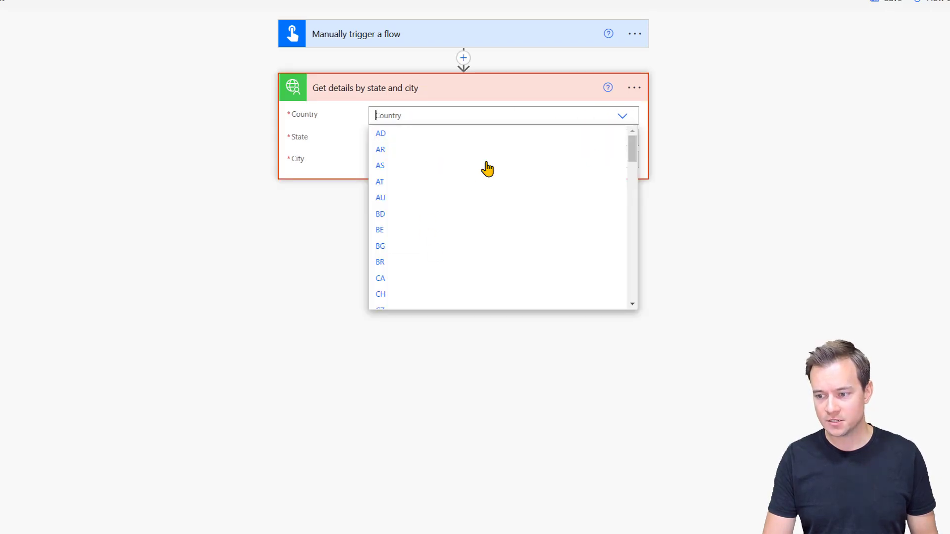
{"action": "left_click_drag", "start_coordinate": [632, 148], "coordinate": [636, 282]}
{"action": "left_click", "coordinate": [414, 270]}
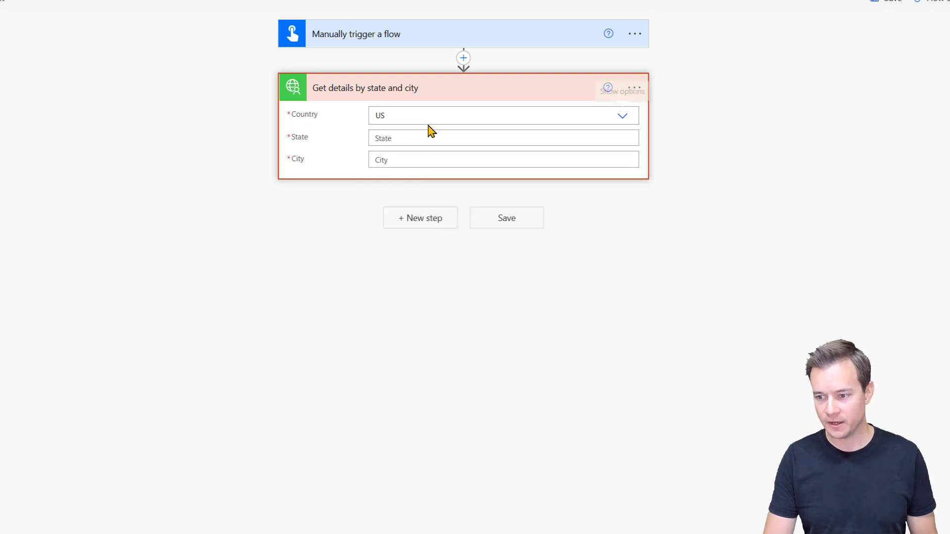
{"action": "left_click", "coordinate": [414, 134]}
{"action": "left_click", "coordinate": [409, 180]}
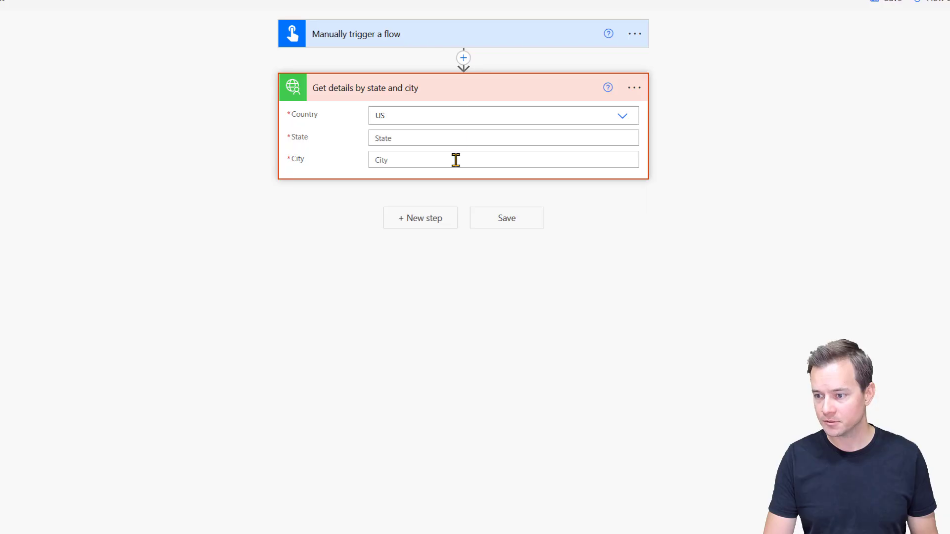
{"action": "left_click", "coordinate": [455, 160]}
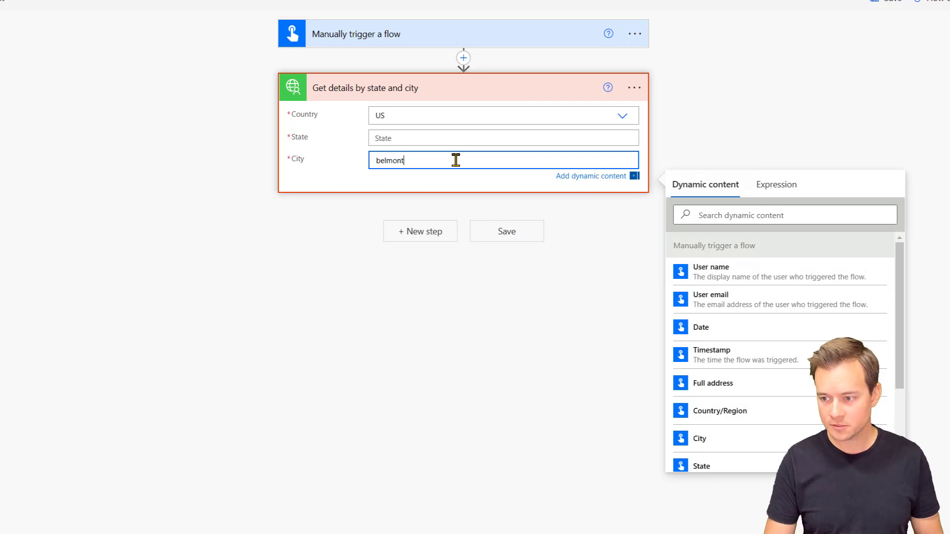
{"action": "left_click", "coordinate": [454, 137]}
{"action": "type", "text": "ma"}
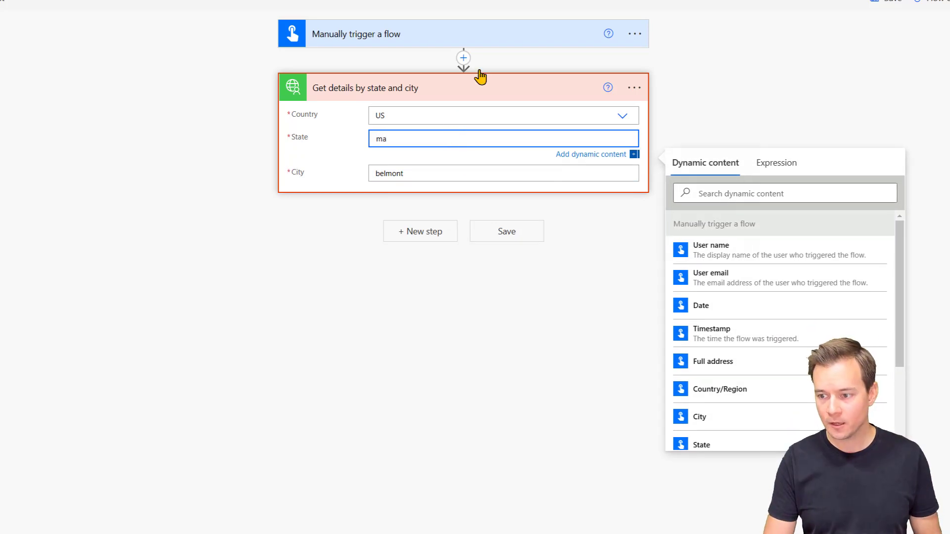
{"action": "left_click", "coordinate": [430, 242]}
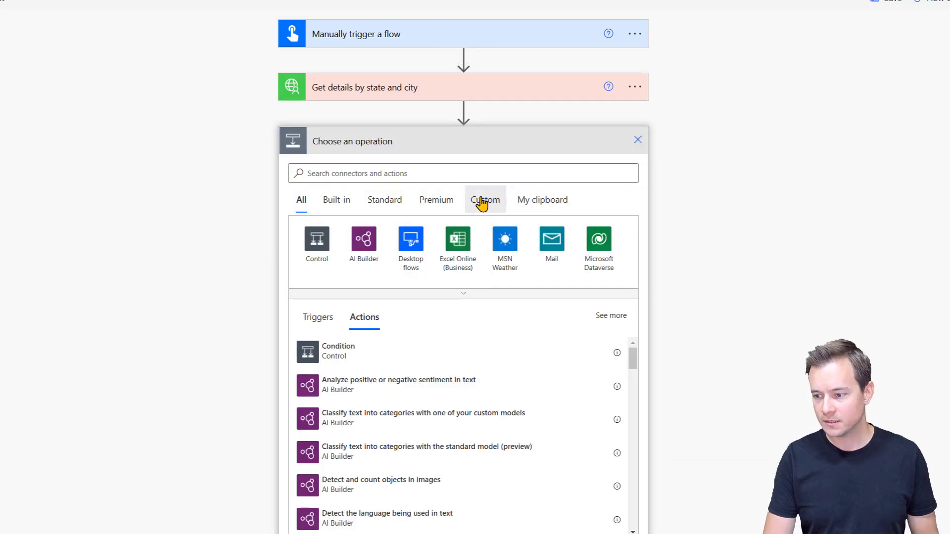
Step: Add the Zippopotamus 'Get location details for postal code' action with Country US
{"action": "left_click", "coordinate": [482, 202]}
{"action": "left_click", "coordinate": [456, 238]}
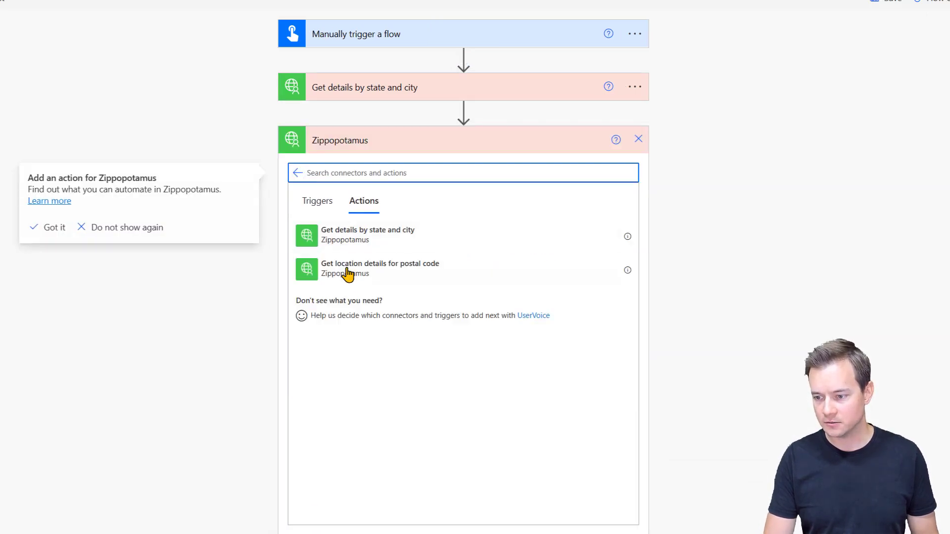
{"action": "left_click", "coordinate": [347, 274]}
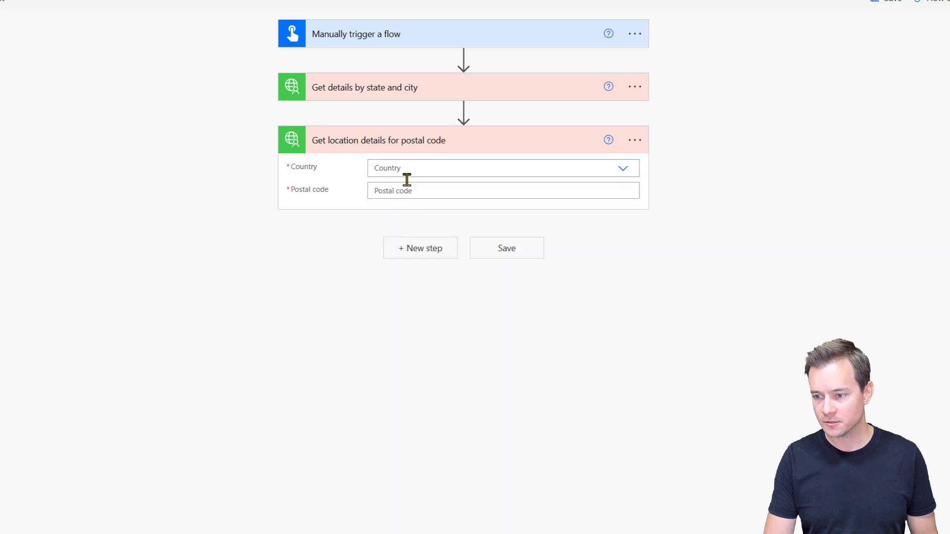
{"action": "left_click", "coordinate": [415, 167]}
{"action": "type", "text": "us"}
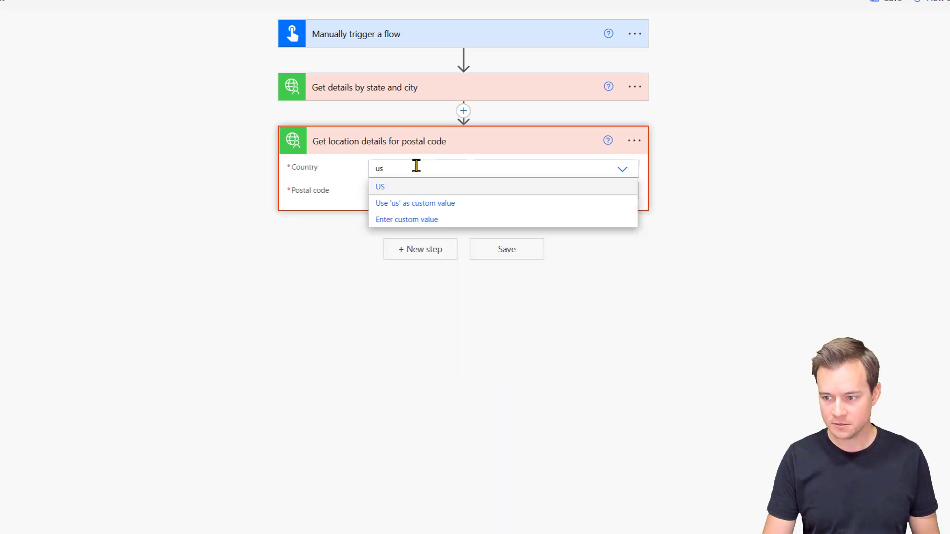
{"action": "left_click", "coordinate": [414, 187]}
Step: Paste postal code 90210 from the Zippopotamus site and save the flow
{"action": "left_click", "coordinate": [409, 191]}
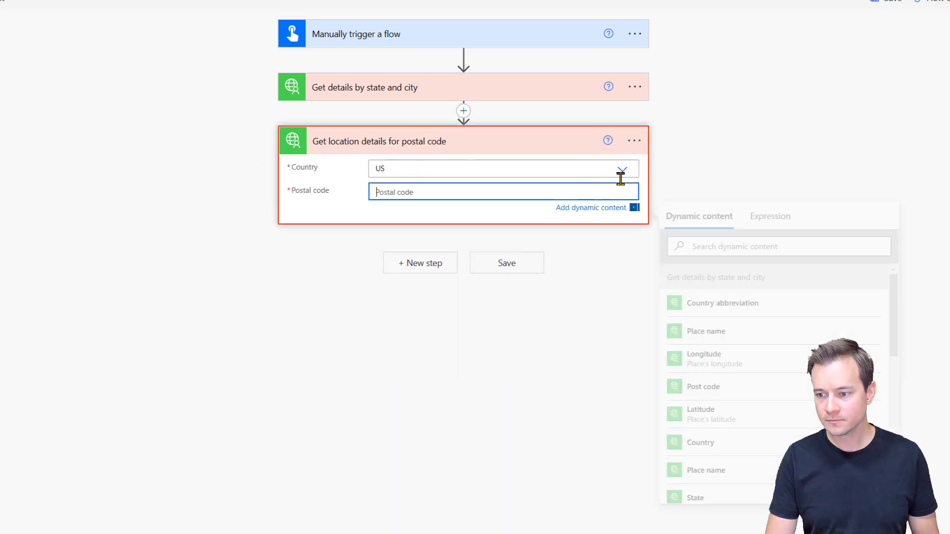
{"action": "left_click", "coordinate": [693, 0]}
{"action": "left_click", "coordinate": [473, 291]}
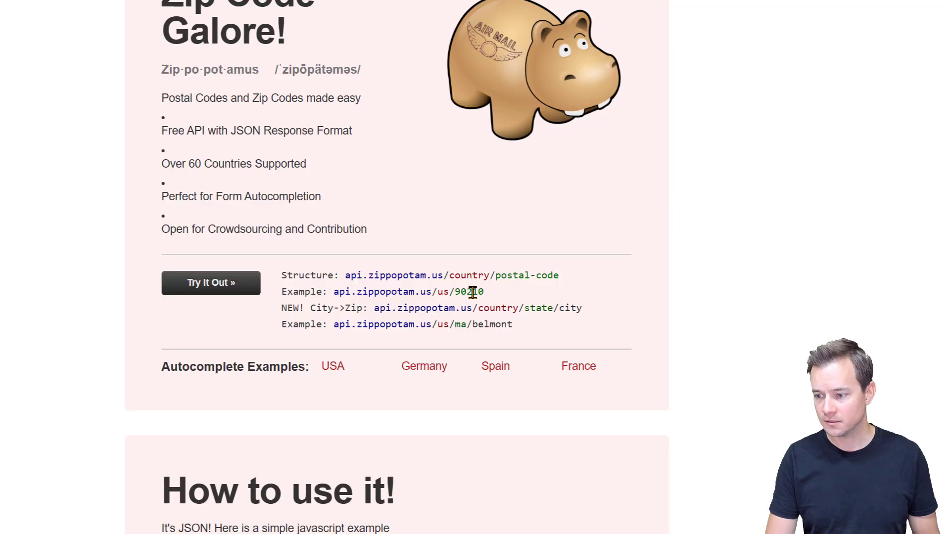
{"action": "double_click", "coordinate": [472, 292]}
{"action": "key", "text": "ctrl+c"}
{"action": "key", "text": "alt+Tab"}
{"action": "key", "text": "ctrl+v"}
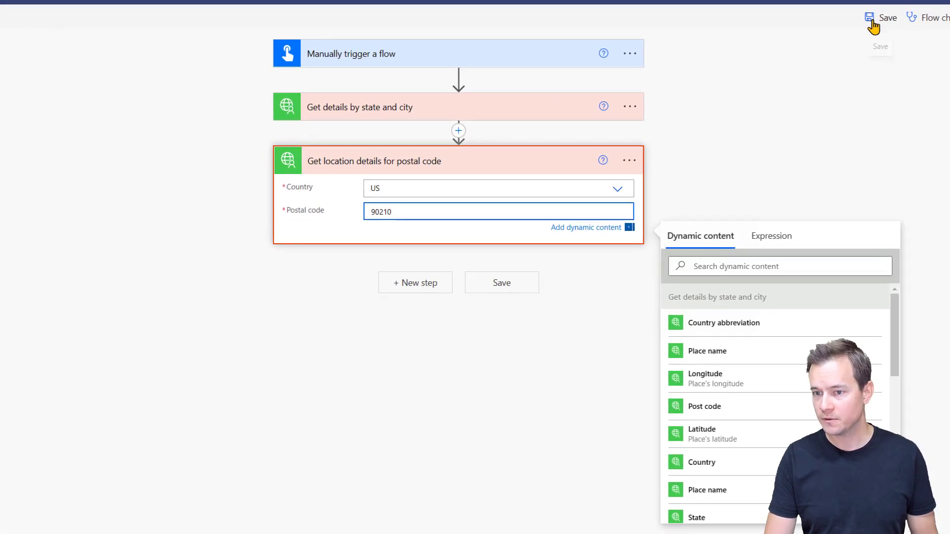
{"action": "left_click", "coordinate": [872, 25]}
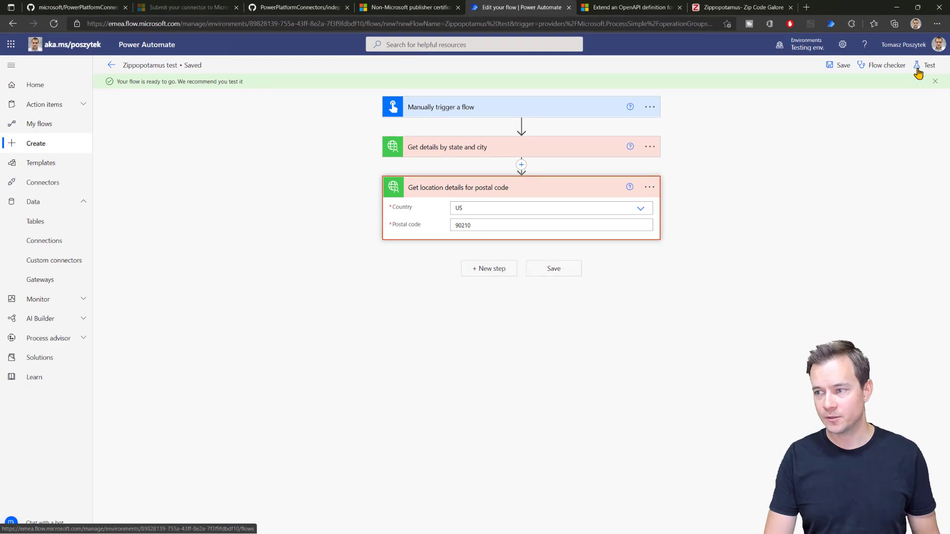
Step: Run a manual test of the Zippopotamus test flow and open its successful run
{"action": "left_click", "coordinate": [924, 65]}
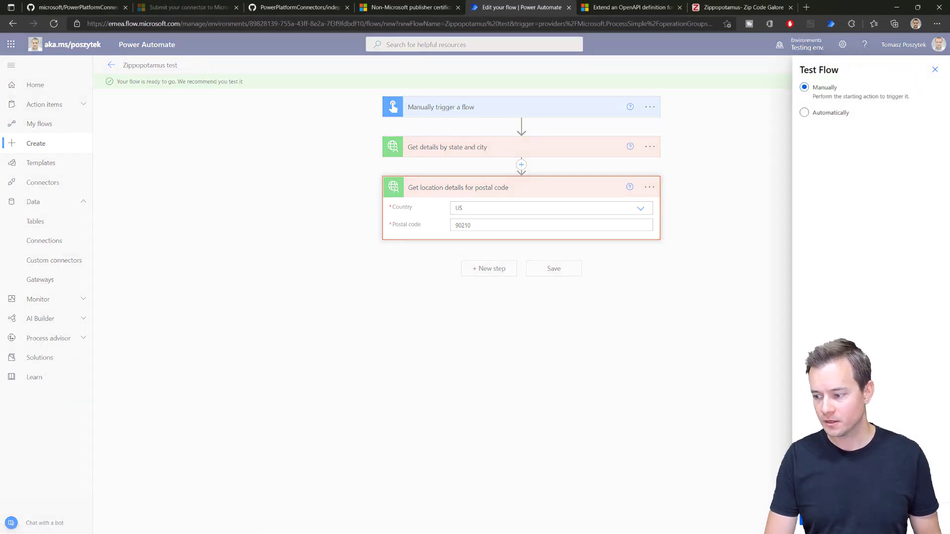
{"action": "left_click", "coordinate": [816, 519]}
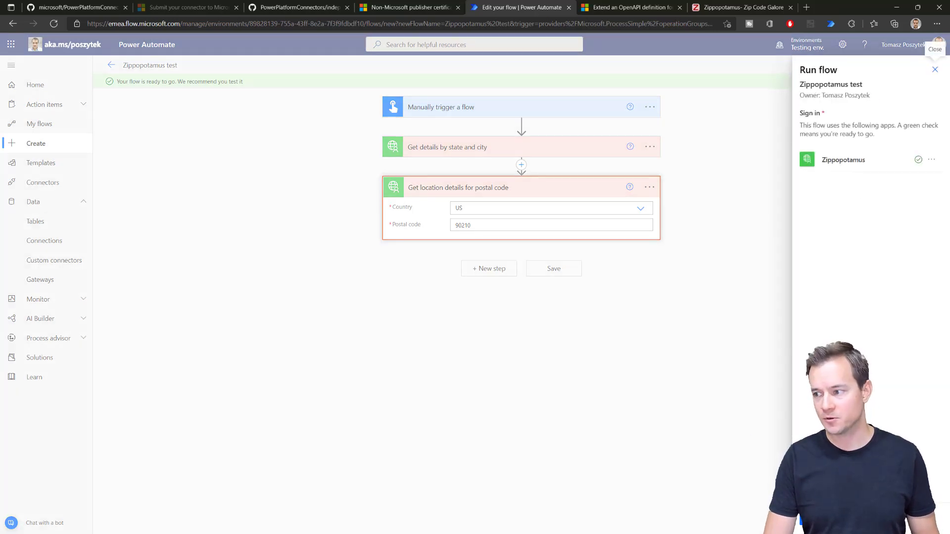
{"action": "left_click", "coordinate": [816, 519]}
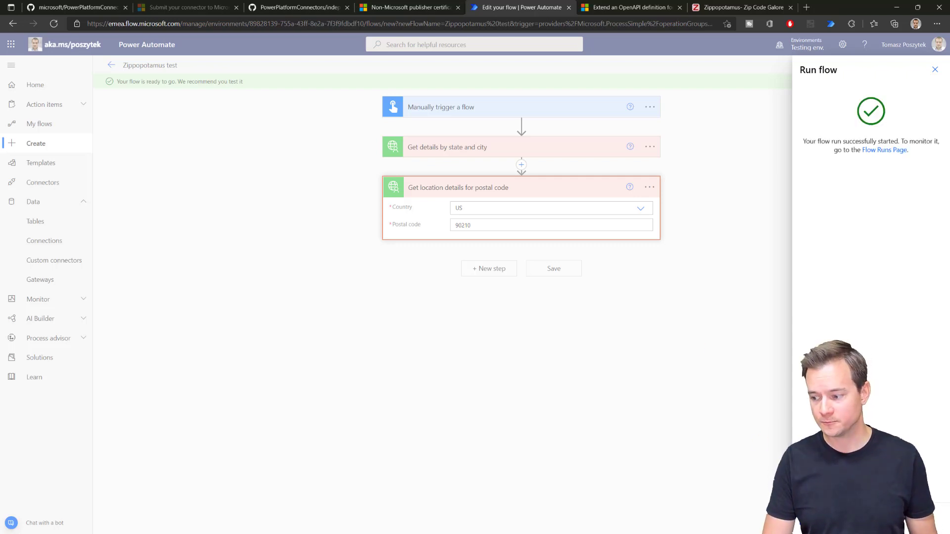
{"action": "left_click", "coordinate": [817, 520]}
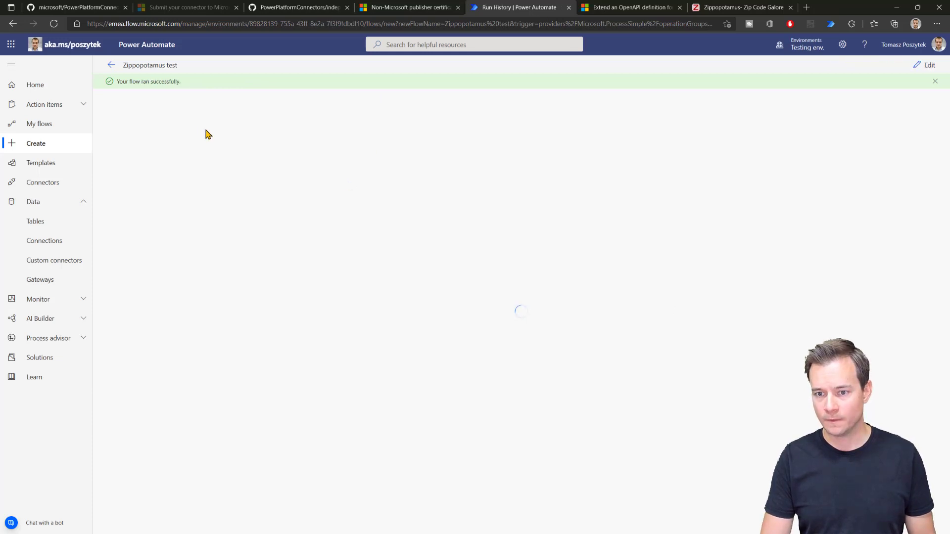
Step: Expand the Get details by state and city run step and review its Belmont places output
{"action": "left_click", "coordinate": [533, 162]}
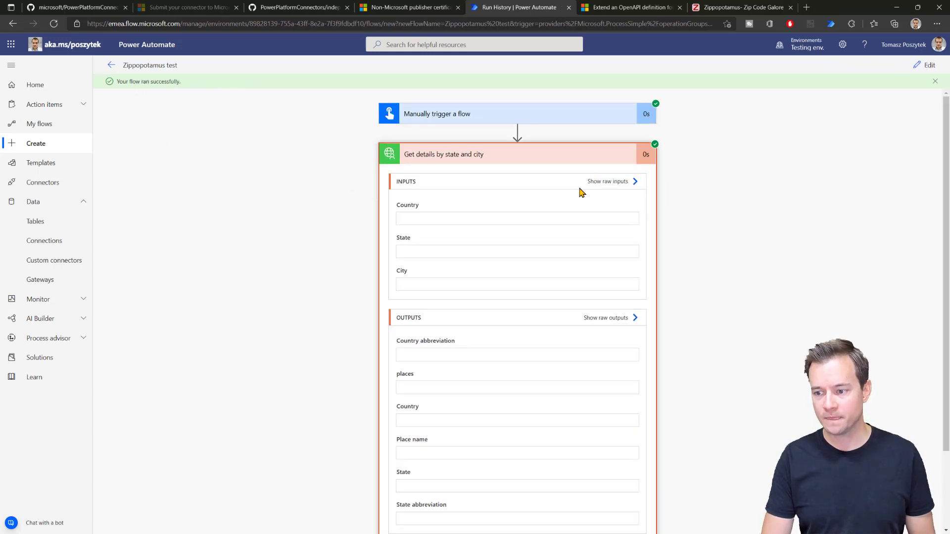
{"action": "scroll", "coordinate": [711, 257], "scroll_direction": "down", "scroll_amount": 3}
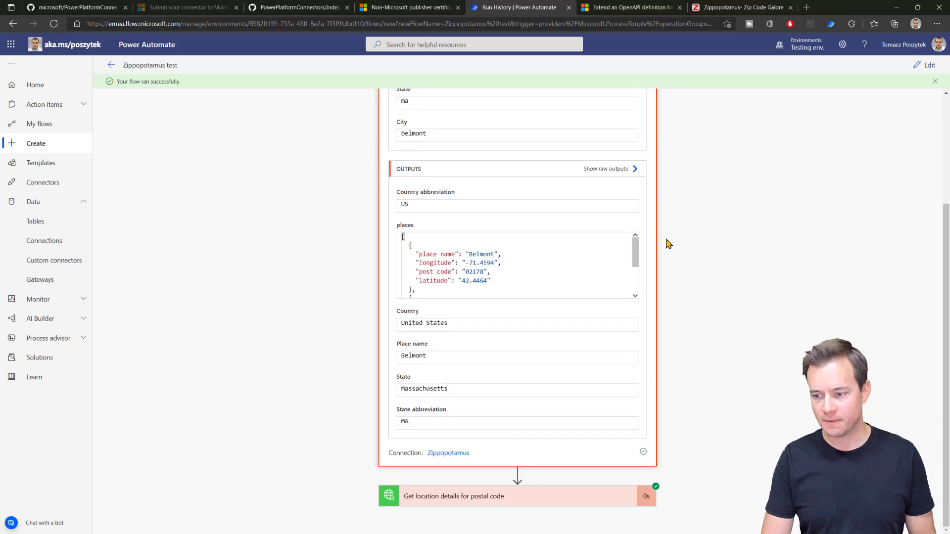
{"action": "scroll", "coordinate": [672, 252], "scroll_direction": "up", "scroll_amount": 2}
{"action": "scroll", "coordinate": [484, 365], "scroll_direction": "down", "scroll_amount": 1}
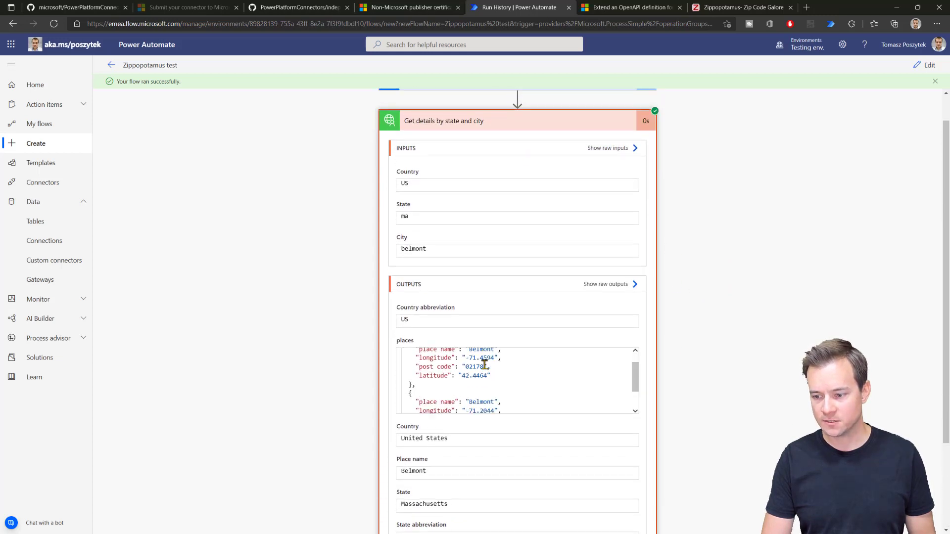
{"action": "scroll", "coordinate": [484, 365], "scroll_direction": "down", "scroll_amount": 3}
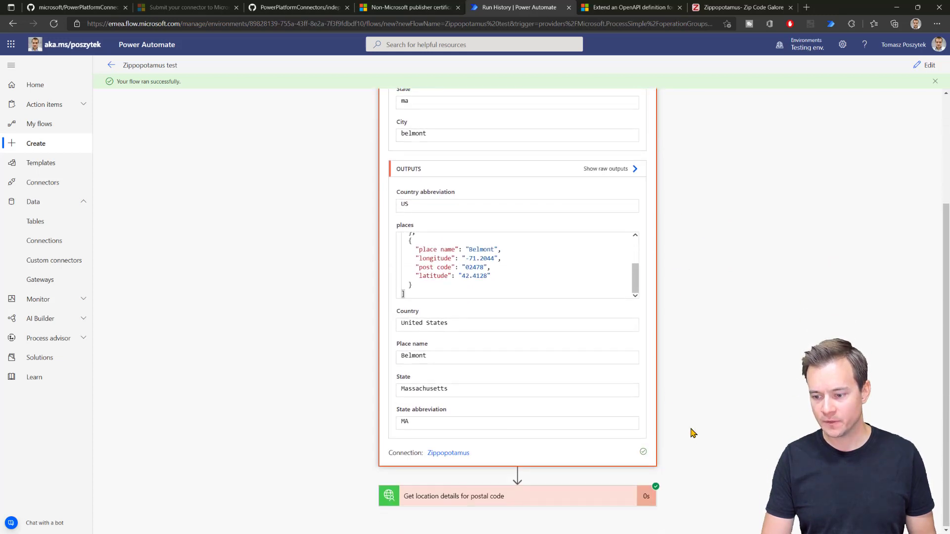
Step: Expand the postal-code run step to check its Beverly Hills output, then bring up Command Prompt
{"action": "left_click", "coordinate": [454, 501]}
{"action": "scroll", "coordinate": [738, 309], "scroll_direction": "down", "scroll_amount": 1}
{"action": "scroll", "coordinate": [738, 308], "scroll_direction": "down", "scroll_amount": 6}
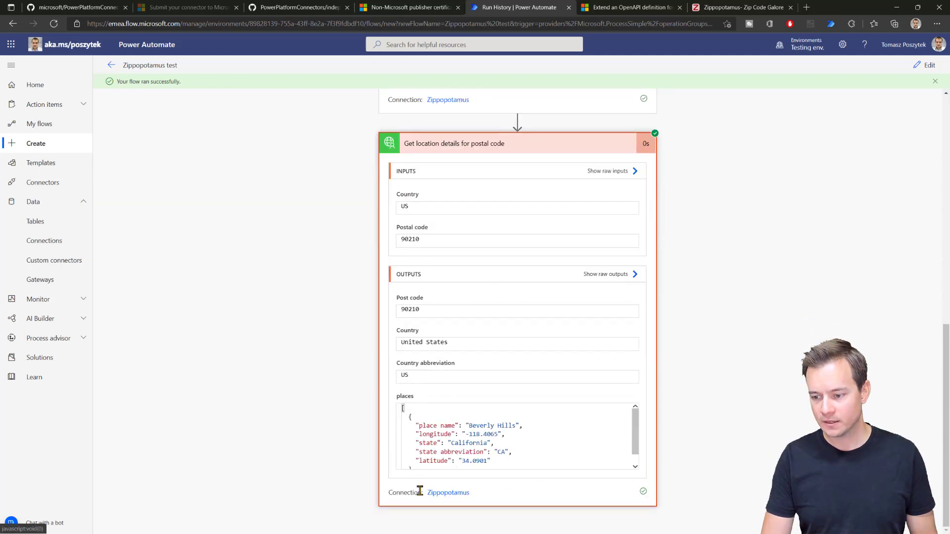
{"action": "scroll", "coordinate": [704, 267], "scroll_direction": "up", "scroll_amount": 10}
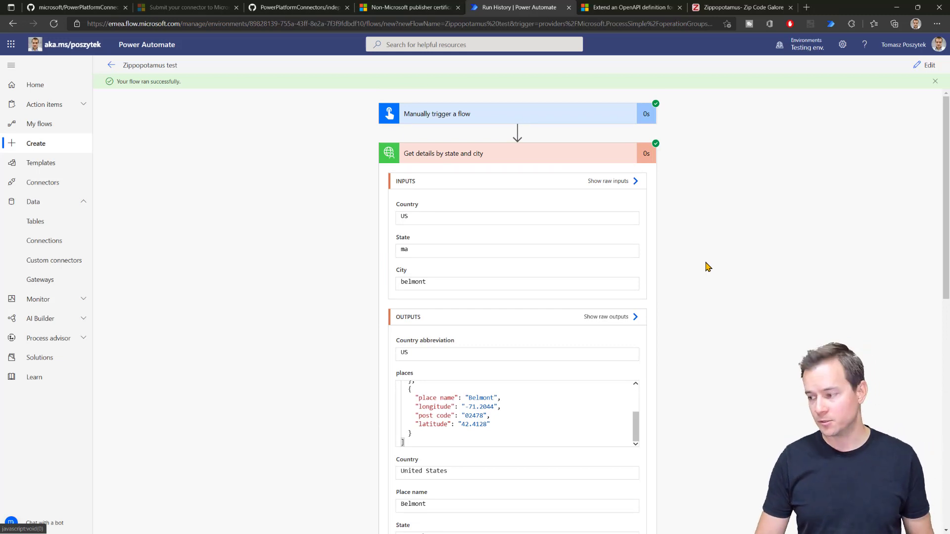
{"action": "key", "text": "alt+Tab"}
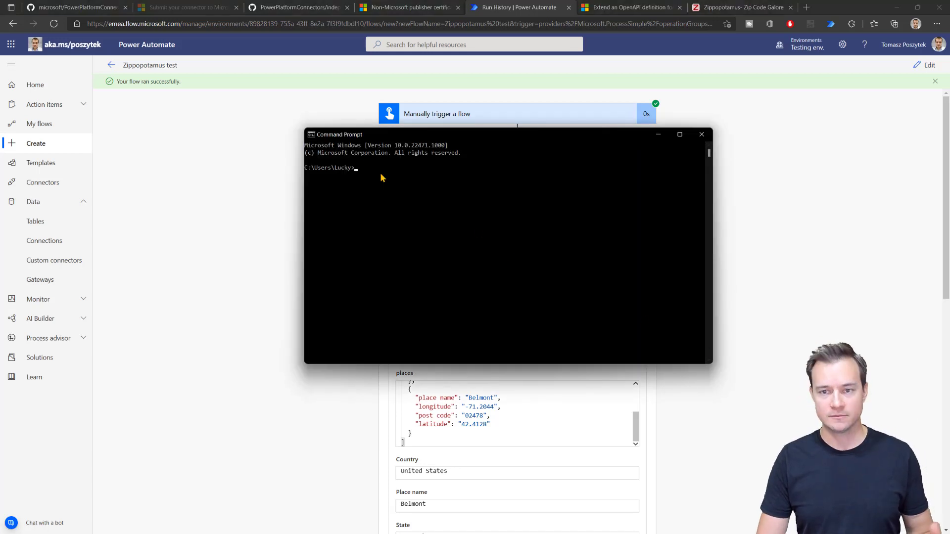
Step: Scroll the Non-Microsoft publisher certification article down to 'Step 4: Prepare the connector artifacts'
{"action": "left_click", "coordinate": [397, 9]}
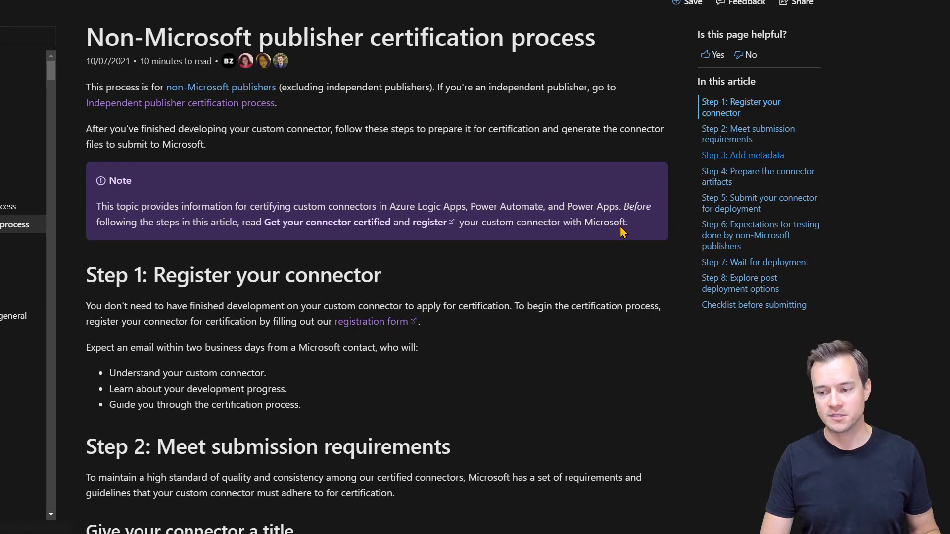
{"action": "scroll", "coordinate": [512, 322], "scroll_direction": "down", "scroll_amount": 2}
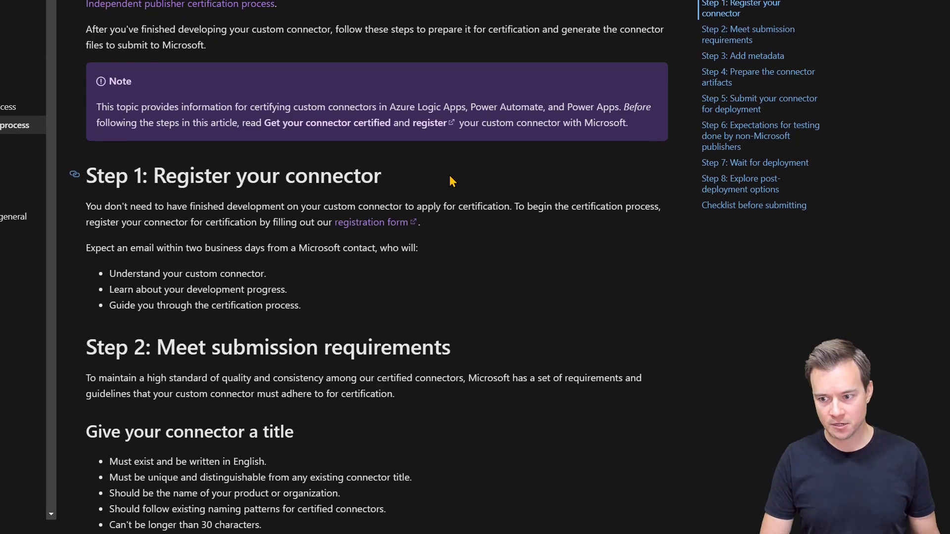
{"action": "scroll", "coordinate": [209, 305], "scroll_direction": "down", "scroll_amount": 1}
{"action": "scroll", "coordinate": [209, 305], "scroll_direction": "down", "scroll_amount": 8}
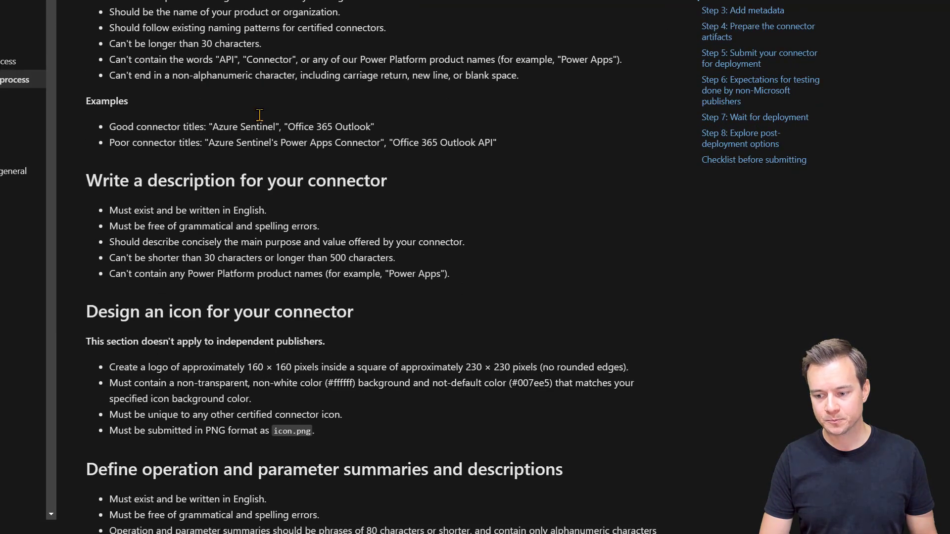
{"action": "scroll", "coordinate": [358, 45], "scroll_direction": "up", "scroll_amount": 6}
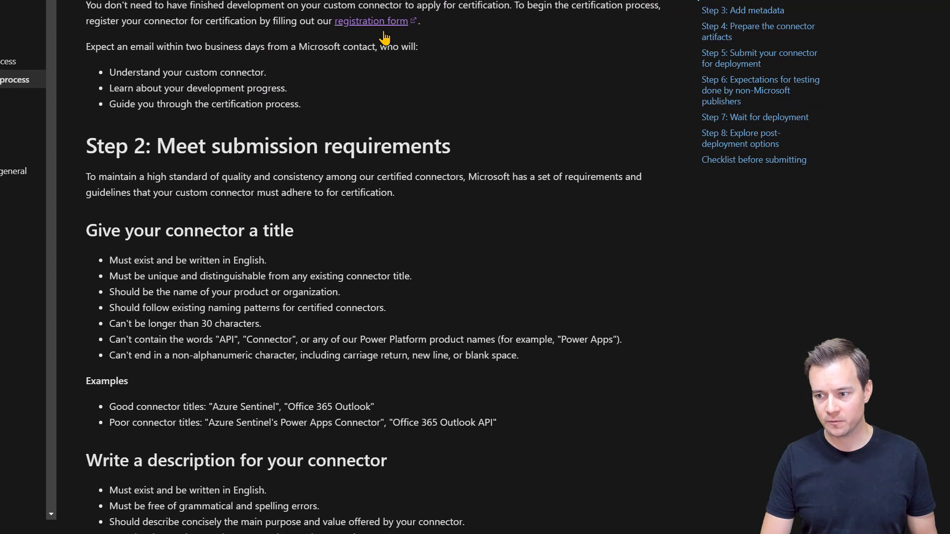
{"action": "scroll", "coordinate": [374, 112], "scroll_direction": "down", "scroll_amount": 15}
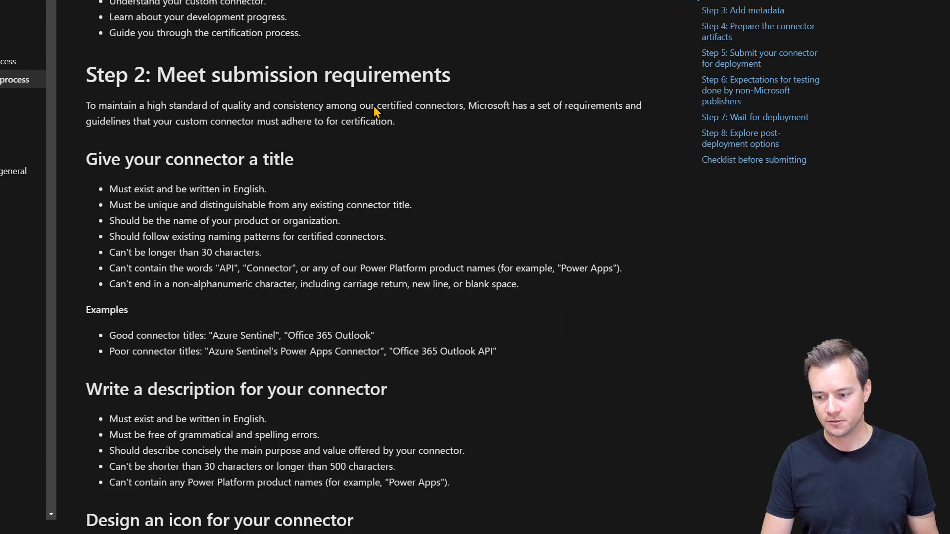
{"action": "scroll", "coordinate": [374, 118], "scroll_direction": "down", "scroll_amount": 3}
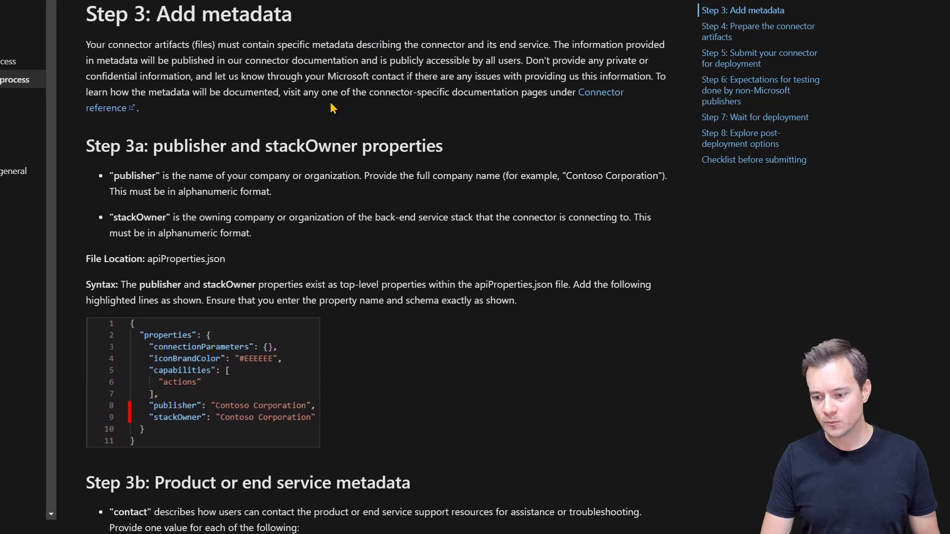
{"action": "scroll", "coordinate": [333, 108], "scroll_direction": "down", "scroll_amount": 15}
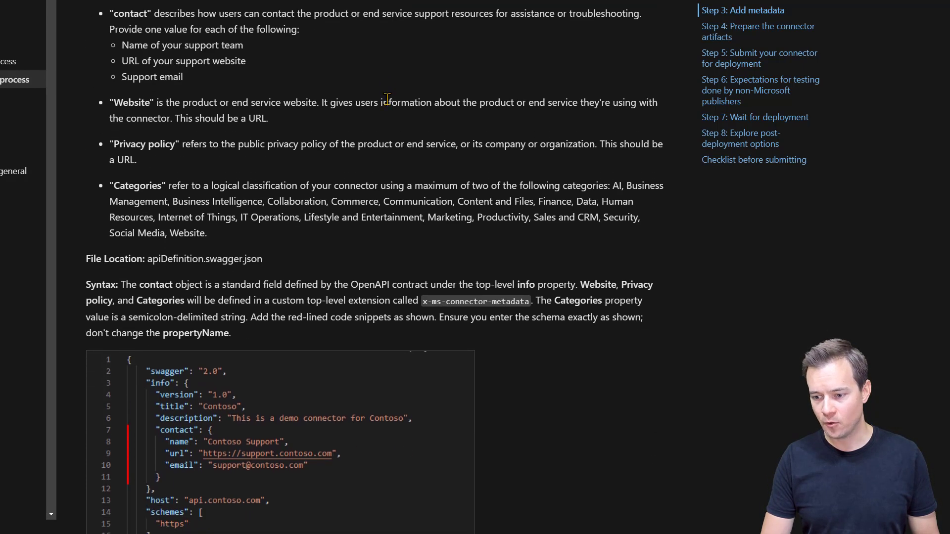
{"action": "scroll", "coordinate": [559, 185], "scroll_direction": "down", "scroll_amount": 15}
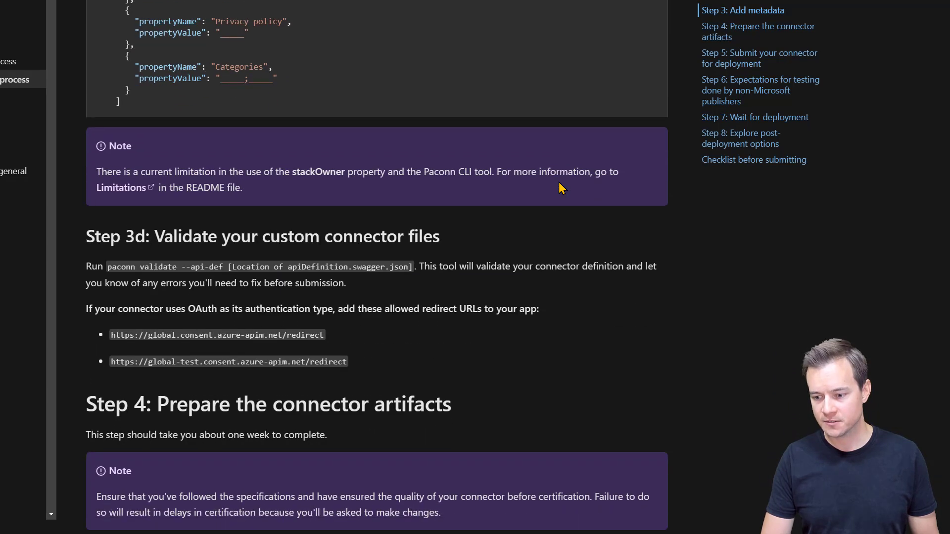
{"action": "scroll", "coordinate": [559, 203], "scroll_direction": "down", "scroll_amount": 5}
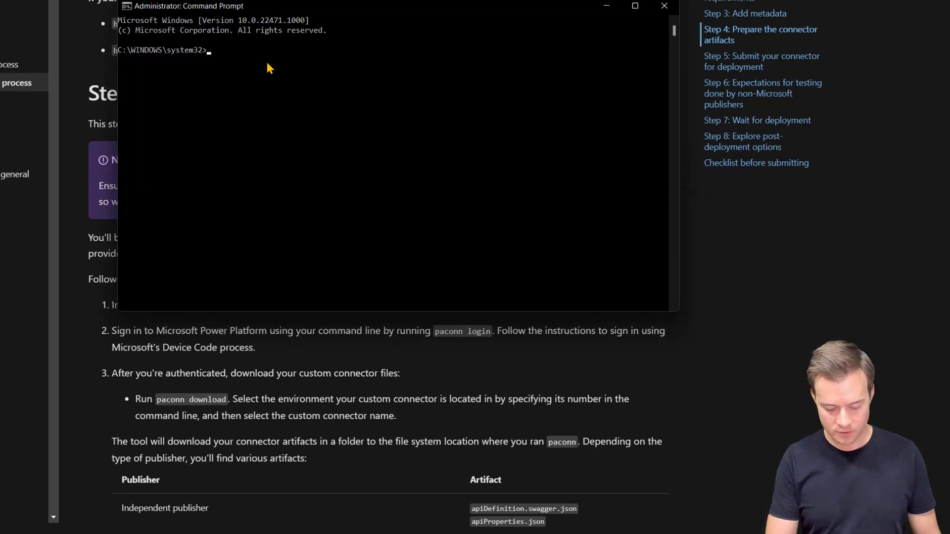
Step: Run 'paconn login' in Command Prompt, fixing a typo, to sign in to Power Platform
{"action": "type", "text": "pacoo"}
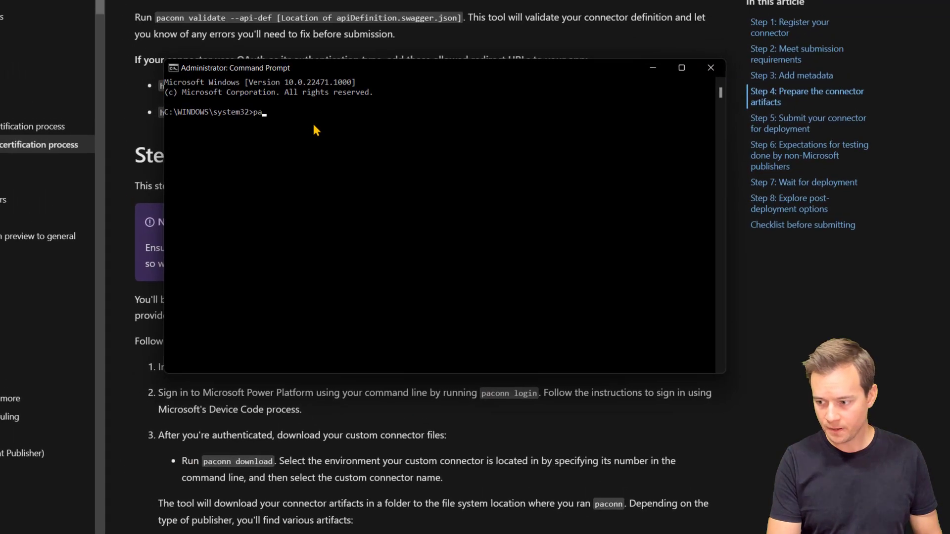
{"action": "key", "text": "BackSpace"}
{"action": "key", "text": "BackSpace"}
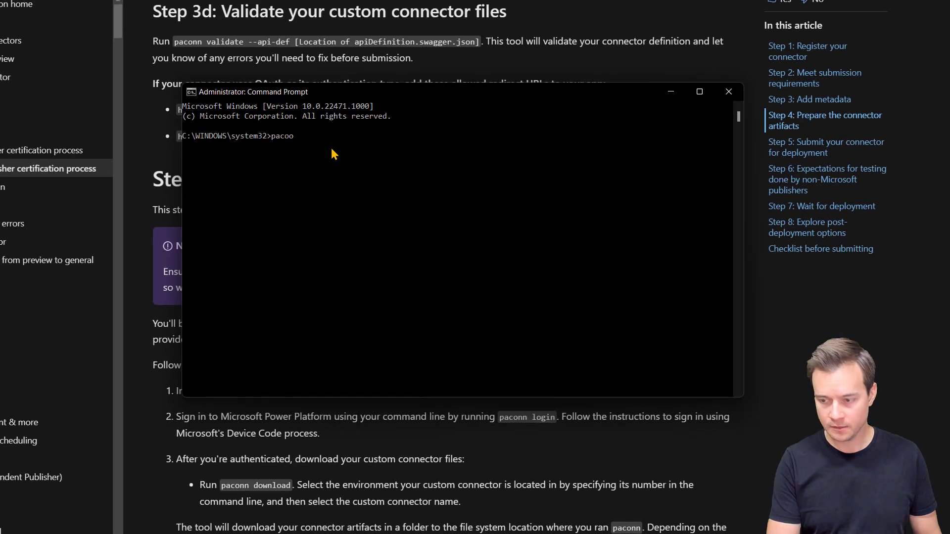
{"action": "key", "text": "BackSpace"}
{"action": "type", "text": "n"}
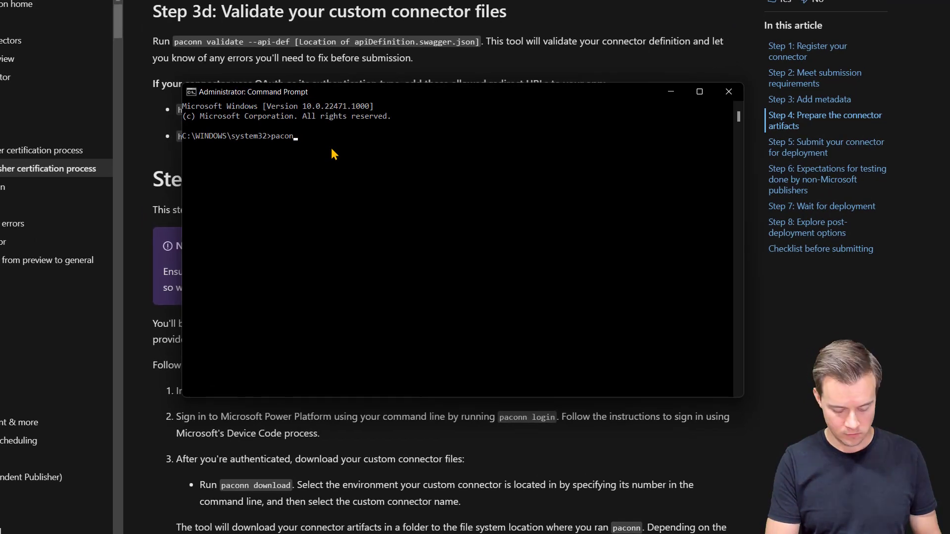
{"action": "type", "text": "n login"}
{"action": "key", "text": "Return"}
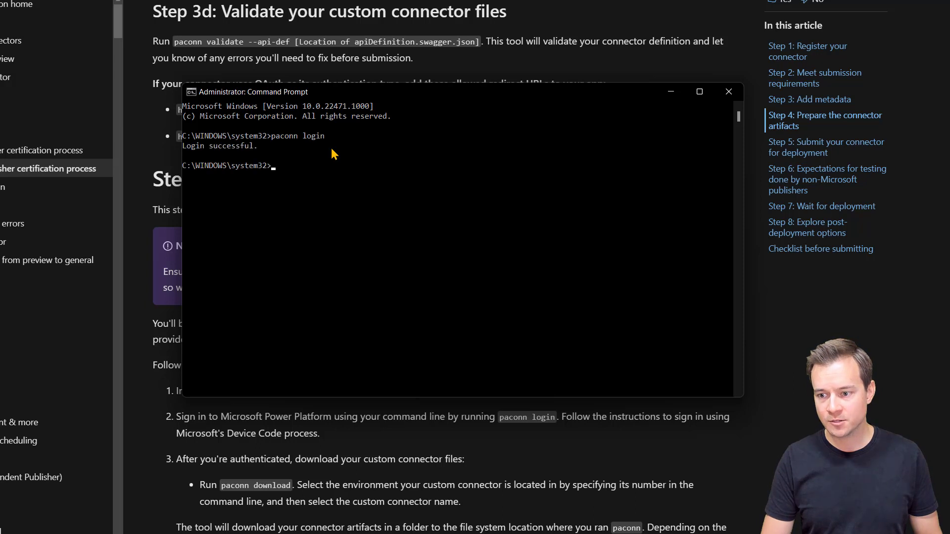
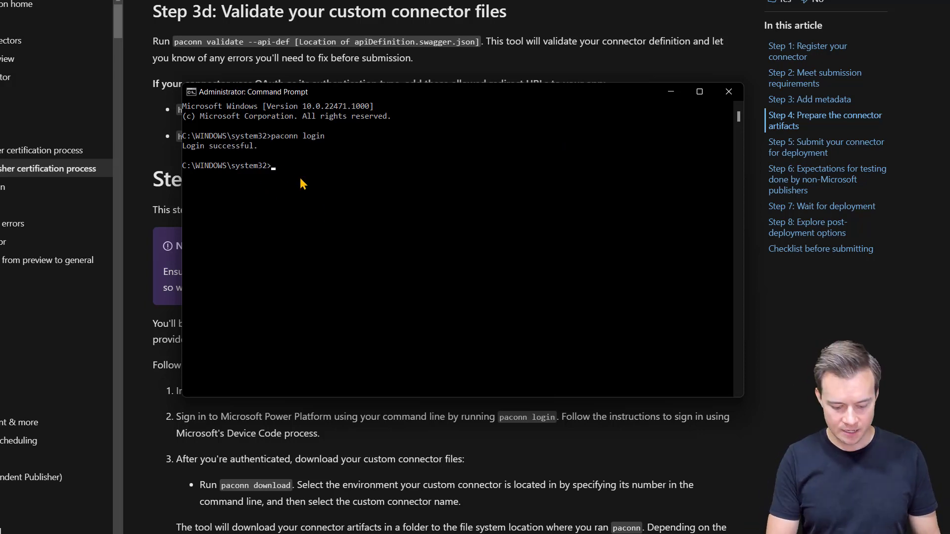
Step: Run 'paconn download' and choose option 4 for the Zippopotamus connector
{"action": "type", "text": "paconn download"}
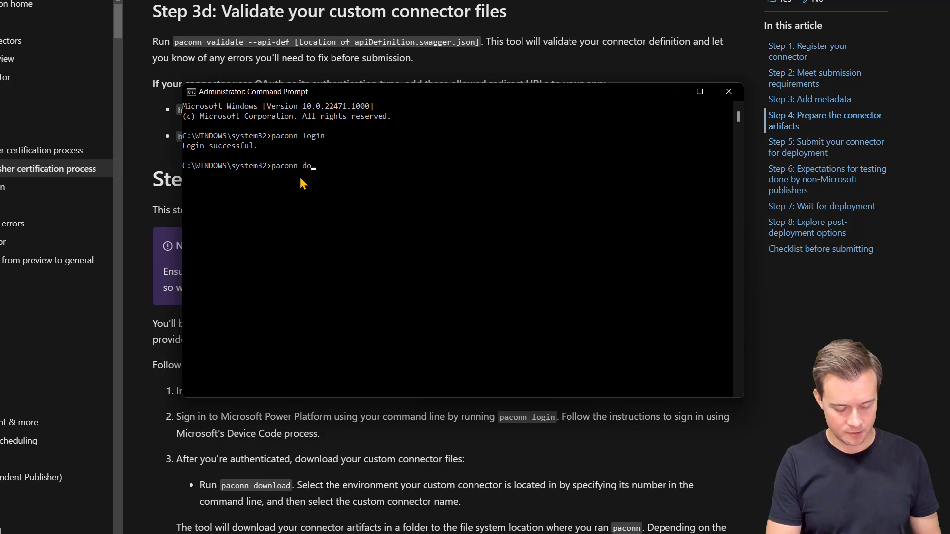
{"action": "key", "text": "Return"}
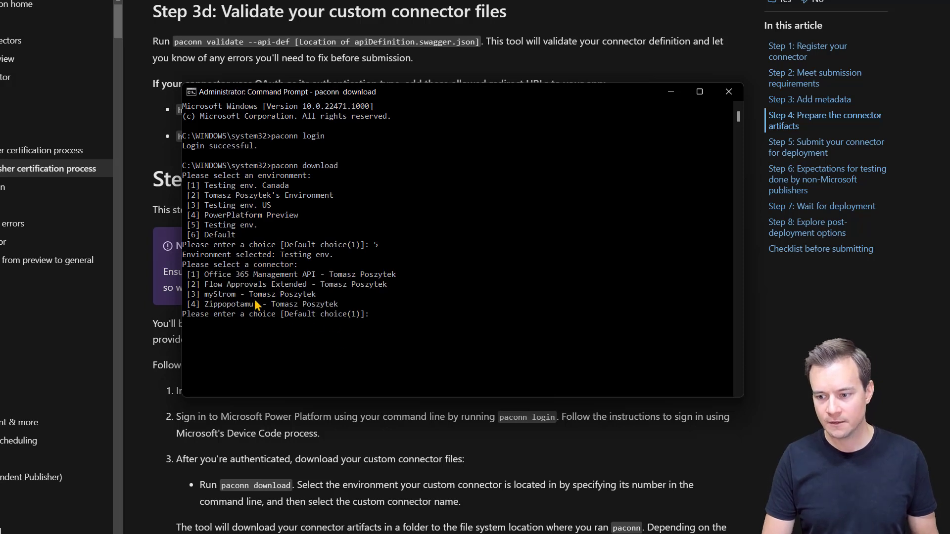
{"action": "type", "text": "4"}
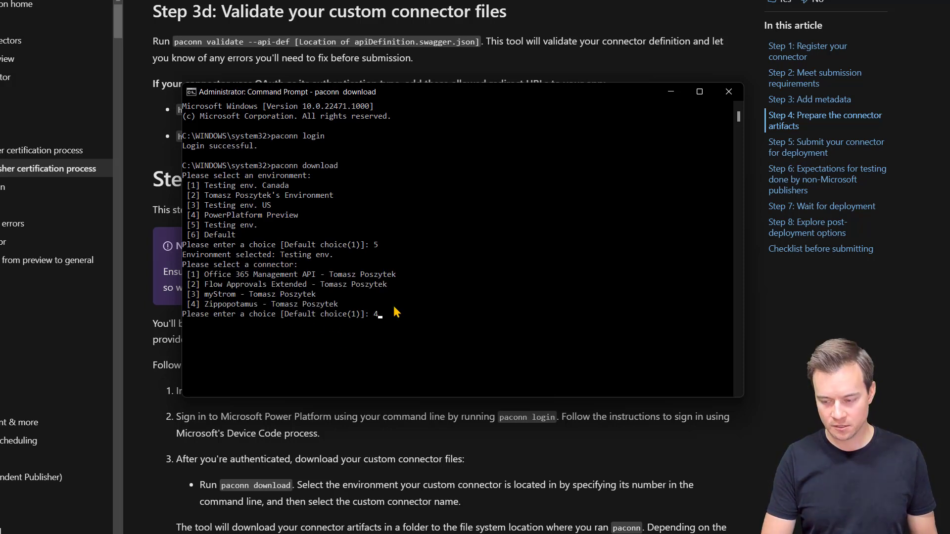
{"action": "key", "text": "Return"}
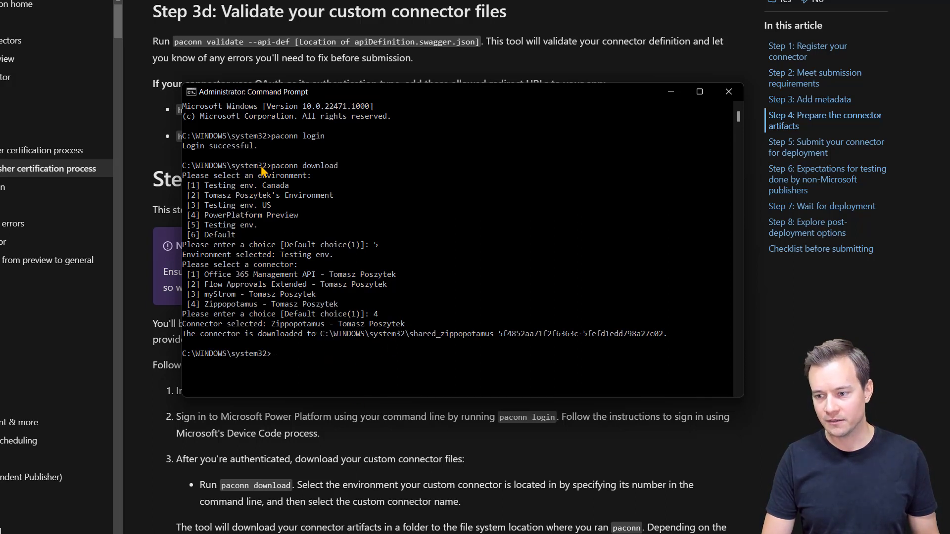
Step: Copy the downloaded connector folder path from the terminal output
{"action": "left_click_drag", "start_coordinate": [265, 168], "coordinate": [228, 171]}
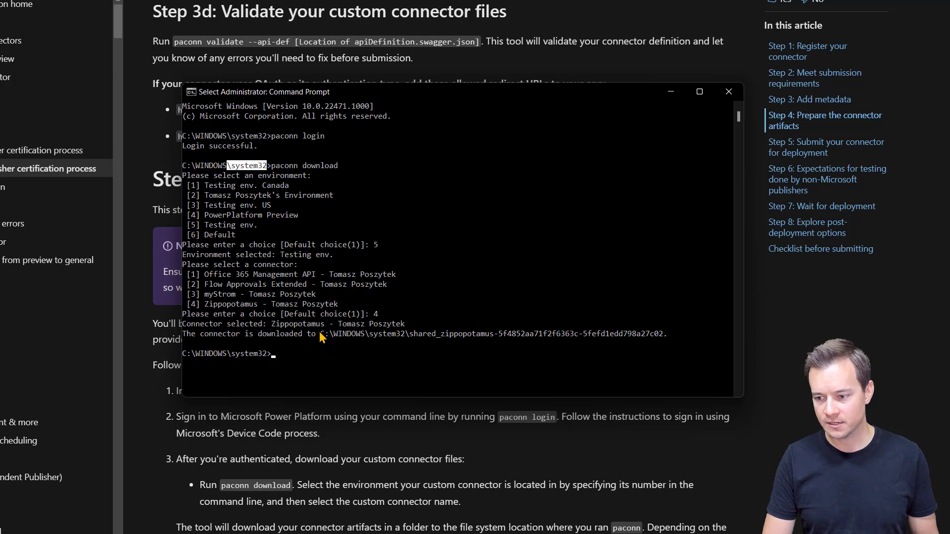
{"action": "left_click_drag", "start_coordinate": [321, 335], "coordinate": [664, 337]}
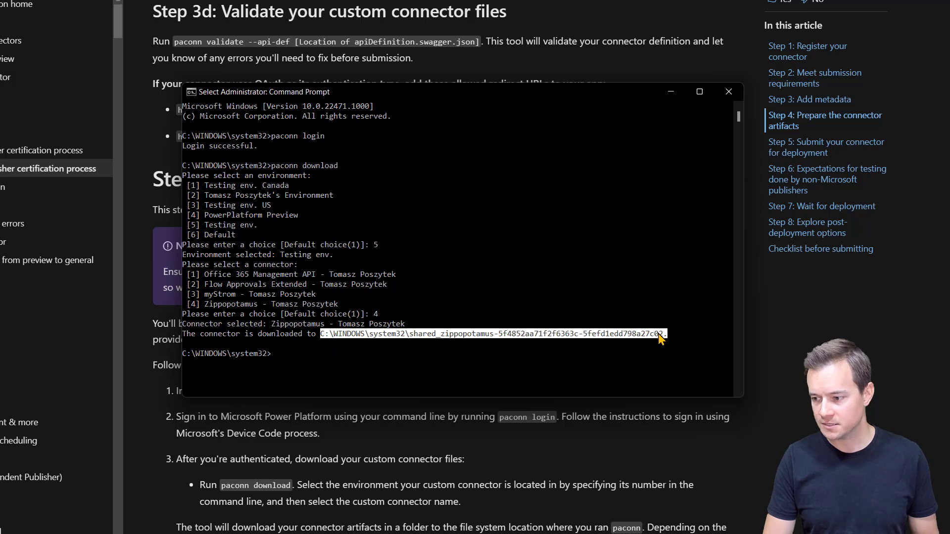
{"action": "left_click", "coordinate": [346, 335]}
{"action": "left_click_drag", "start_coordinate": [322, 339], "coordinate": [652, 337]}
{"action": "key", "text": "ctrl+c"}
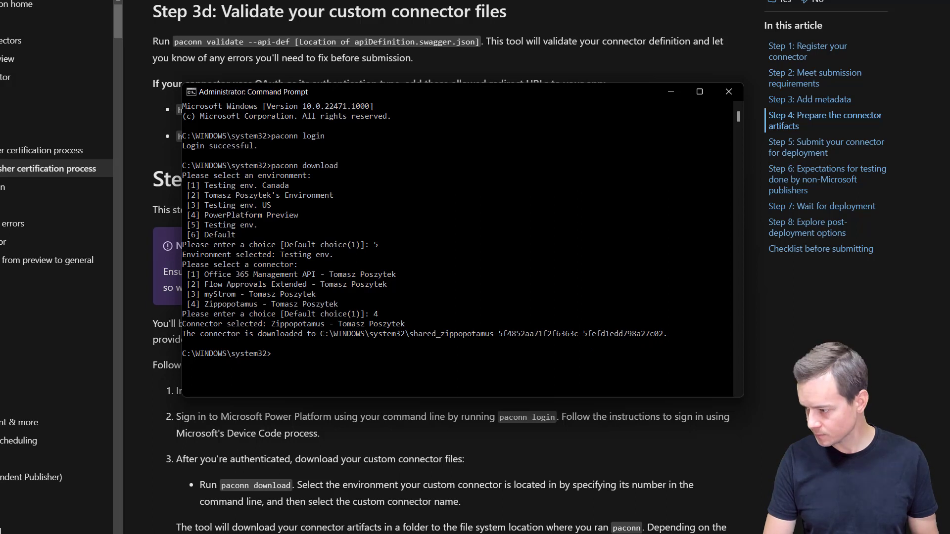
{"action": "key", "text": "super+e"}
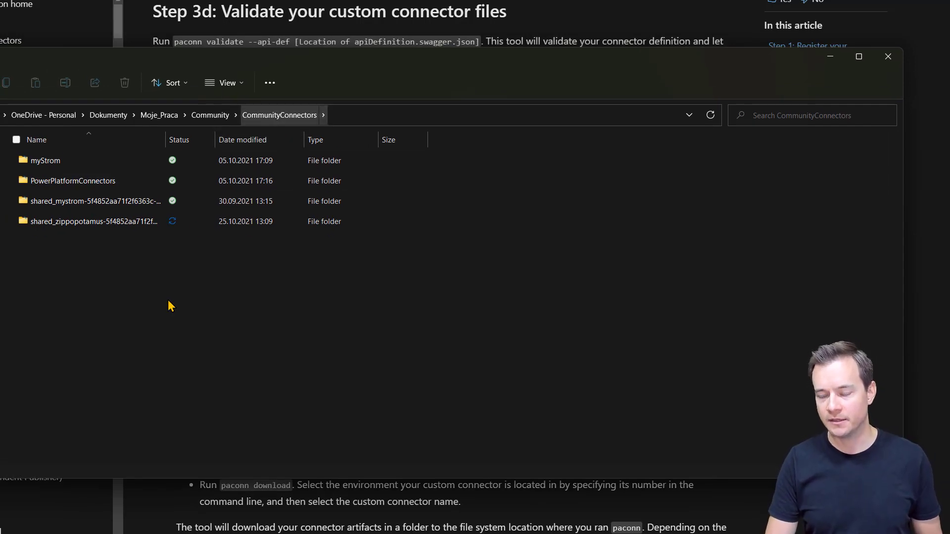
Step: Open the shared_zippopotamus folder and review apiDefinition.swagger.json's info version in VS Code
{"action": "double_click", "coordinate": [89, 229]}
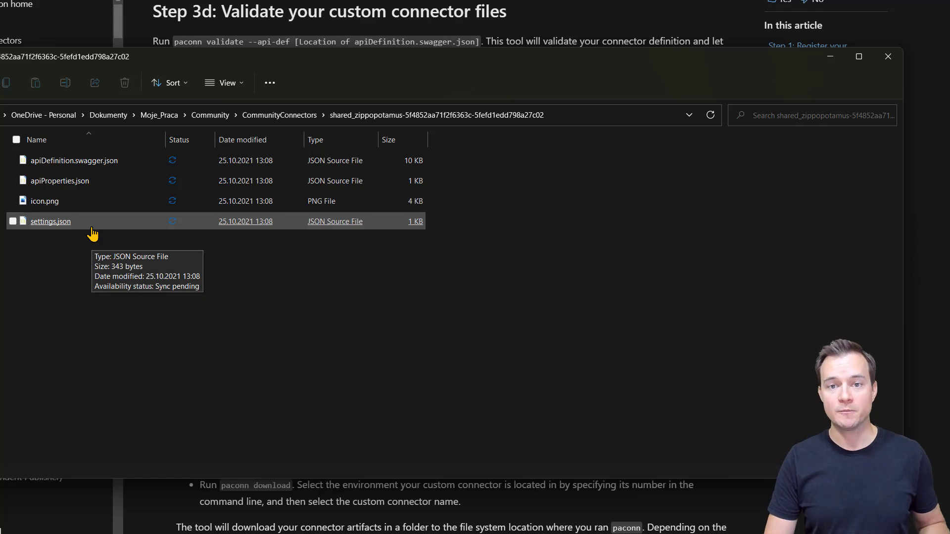
{"action": "left_click", "coordinate": [75, 165]}
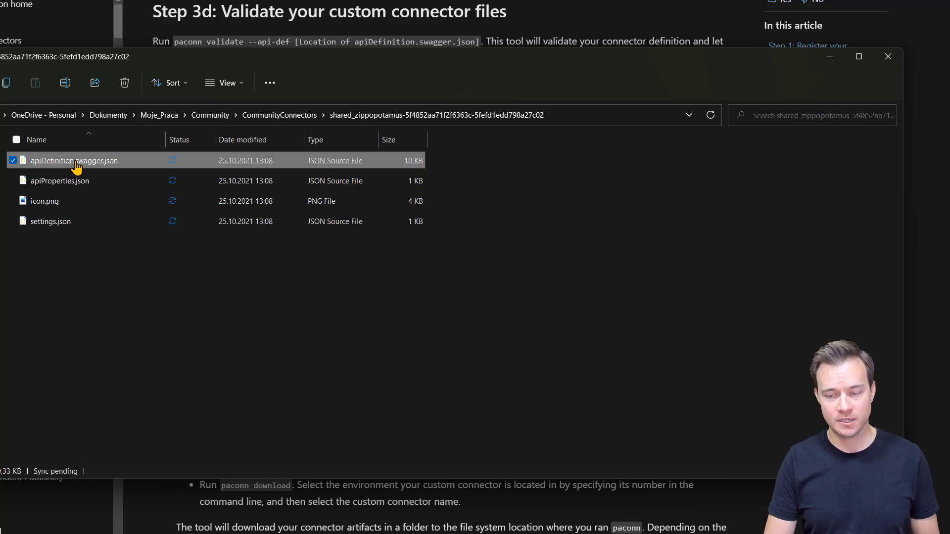
{"action": "double_click", "coordinate": [75, 163]}
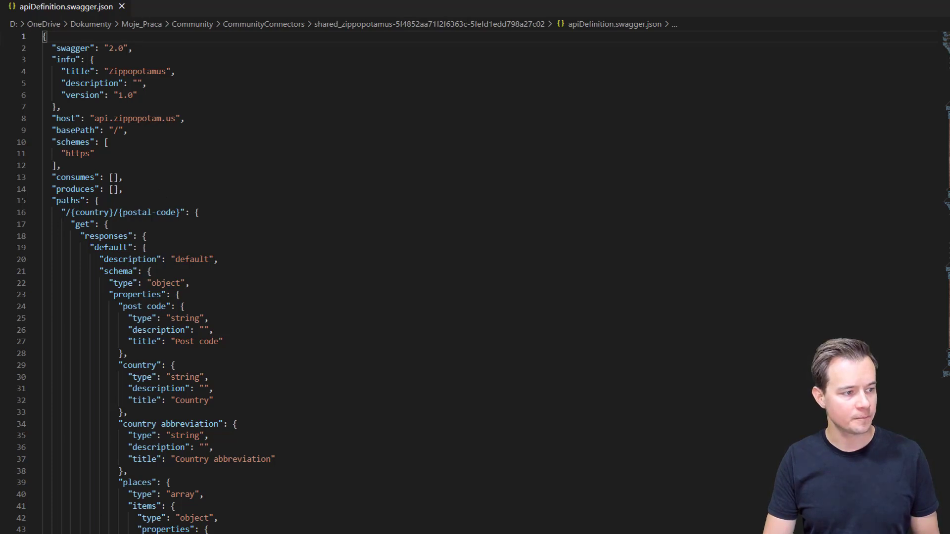
{"action": "left_click", "coordinate": [149, 95]}
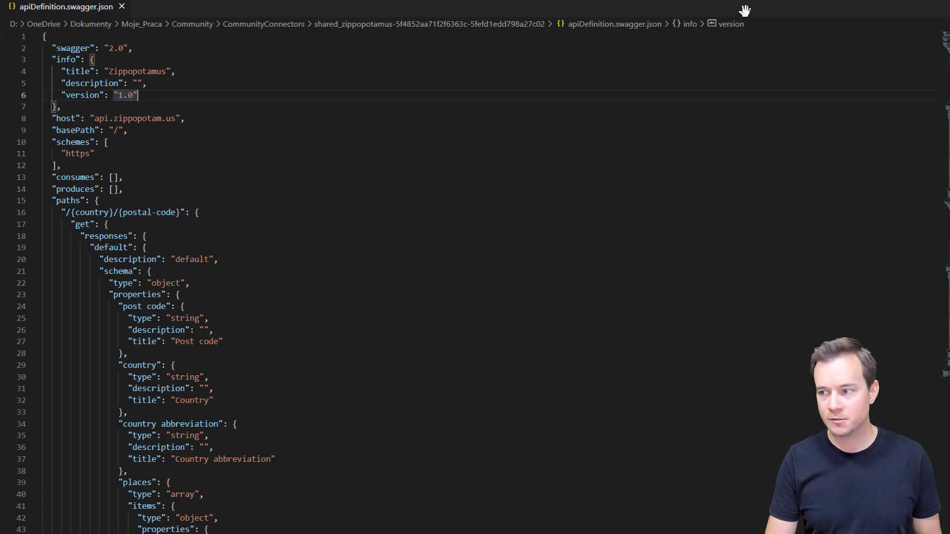
{"action": "left_click", "coordinate": [934, 1]}
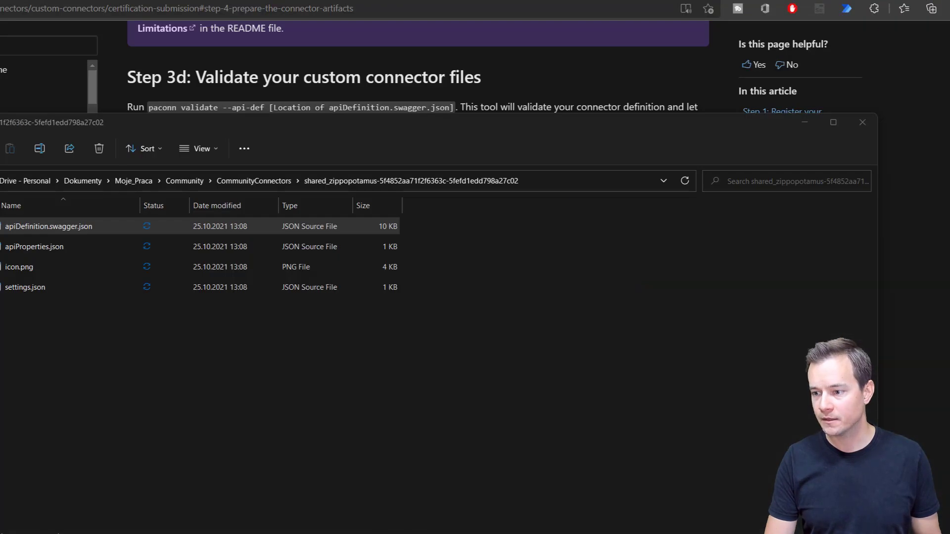
Step: Scroll the certification article back to Step 3 Add metadata and read through to Step 3c
{"action": "key", "text": "alt+Tab"}
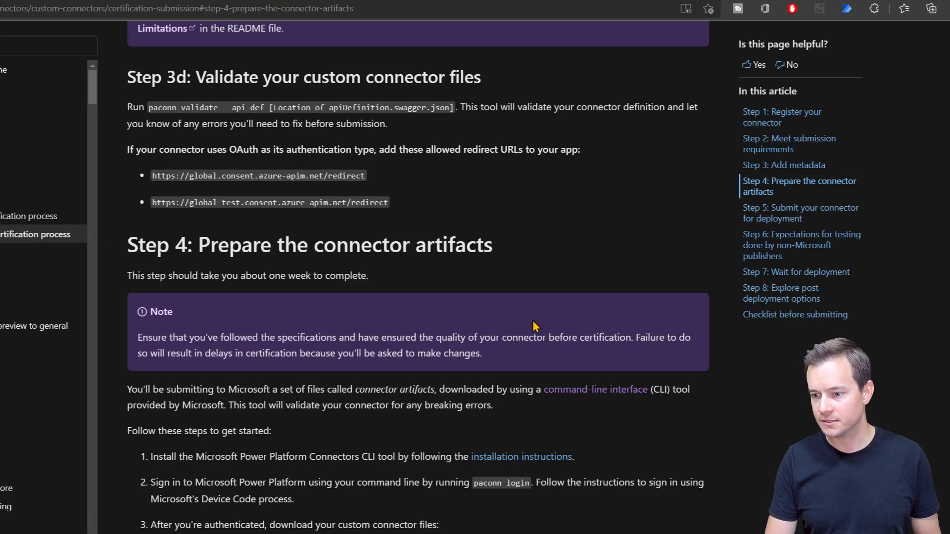
{"action": "scroll", "coordinate": [531, 331], "scroll_direction": "up", "scroll_amount": 2}
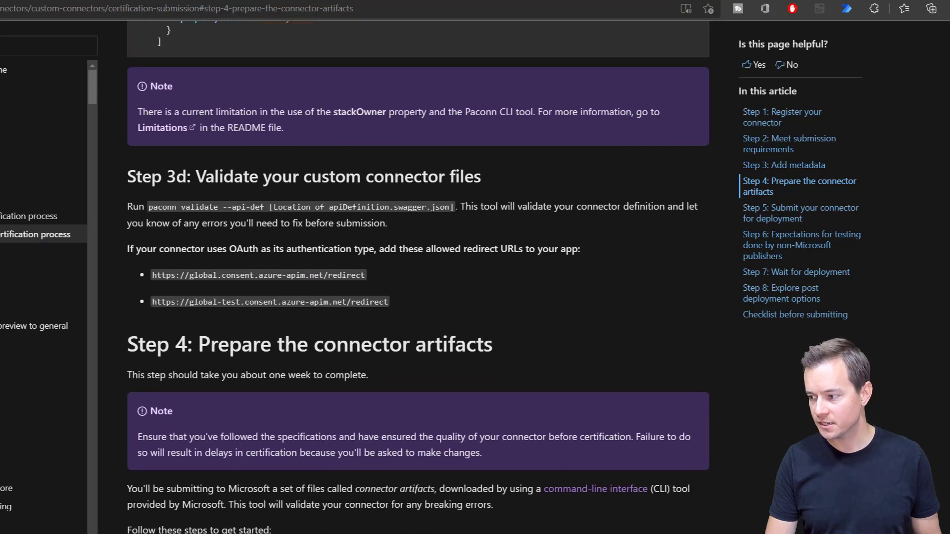
{"action": "scroll", "coordinate": [418, 277], "scroll_direction": "up", "scroll_amount": 10}
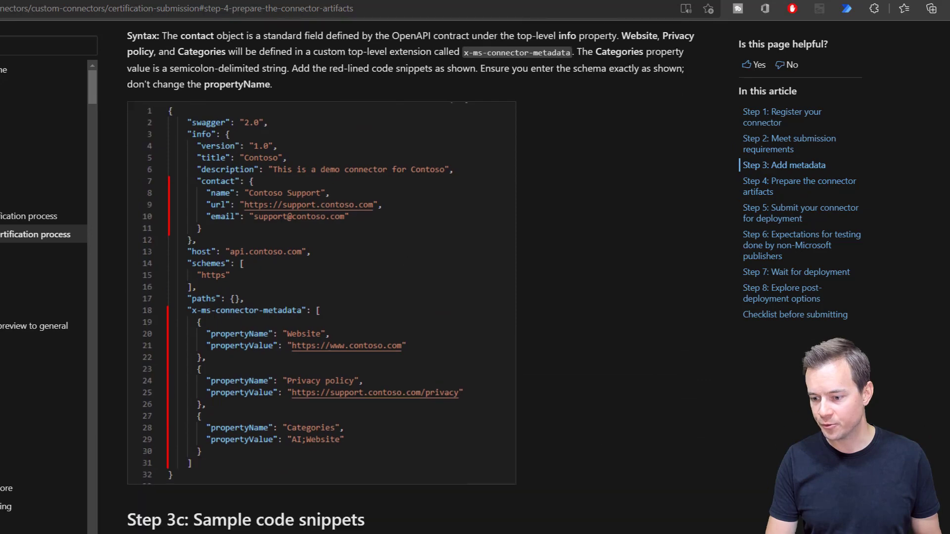
{"action": "scroll", "coordinate": [417, 277], "scroll_direction": "up", "scroll_amount": 10}
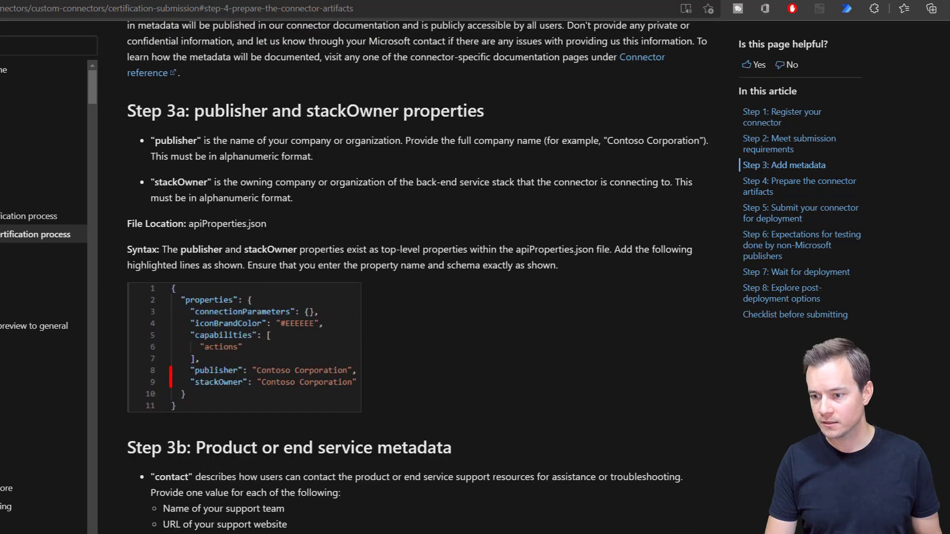
{"action": "scroll", "coordinate": [216, 156], "scroll_direction": "up", "scroll_amount": 4}
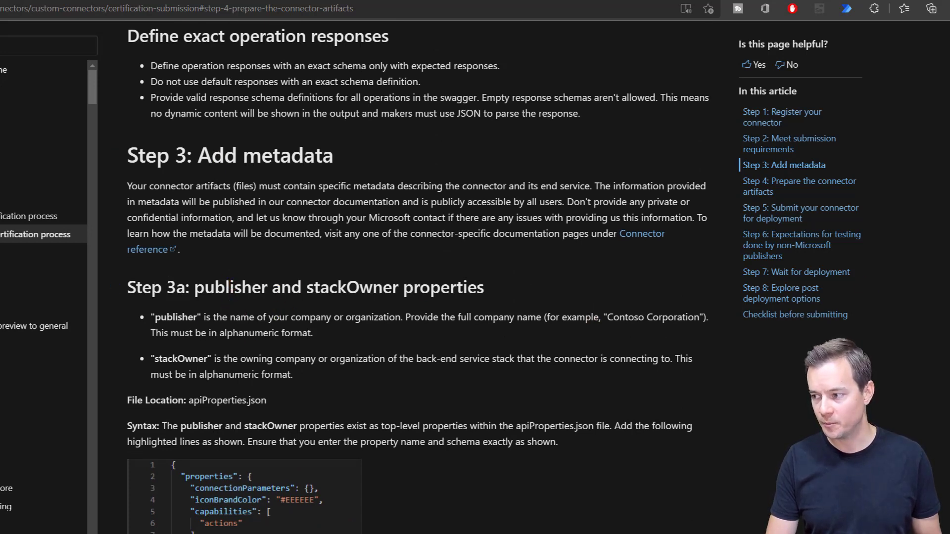
{"action": "scroll", "coordinate": [418, 277], "scroll_direction": "down", "scroll_amount": 4}
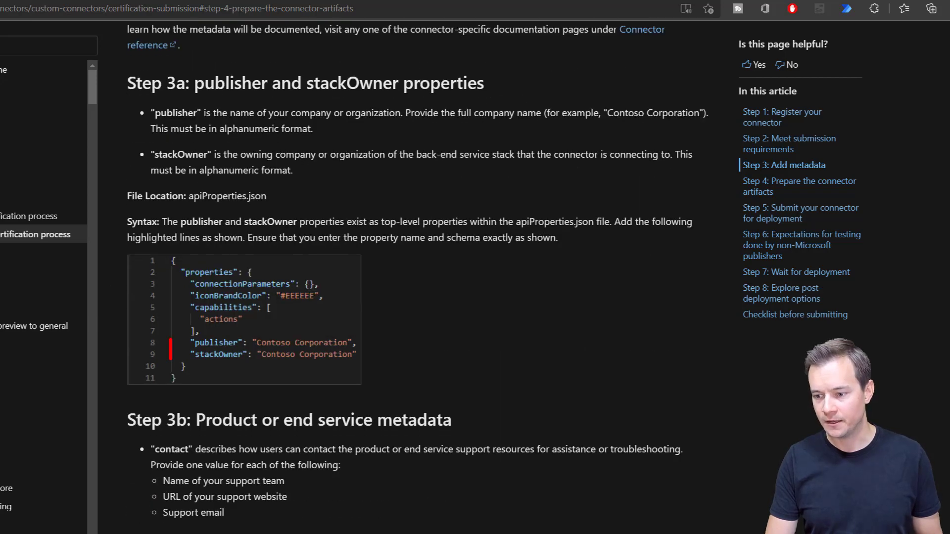
{"action": "scroll", "coordinate": [418, 277], "scroll_direction": "down", "scroll_amount": 2}
{"action": "scroll", "coordinate": [418, 277], "scroll_direction": "up", "scroll_amount": 2}
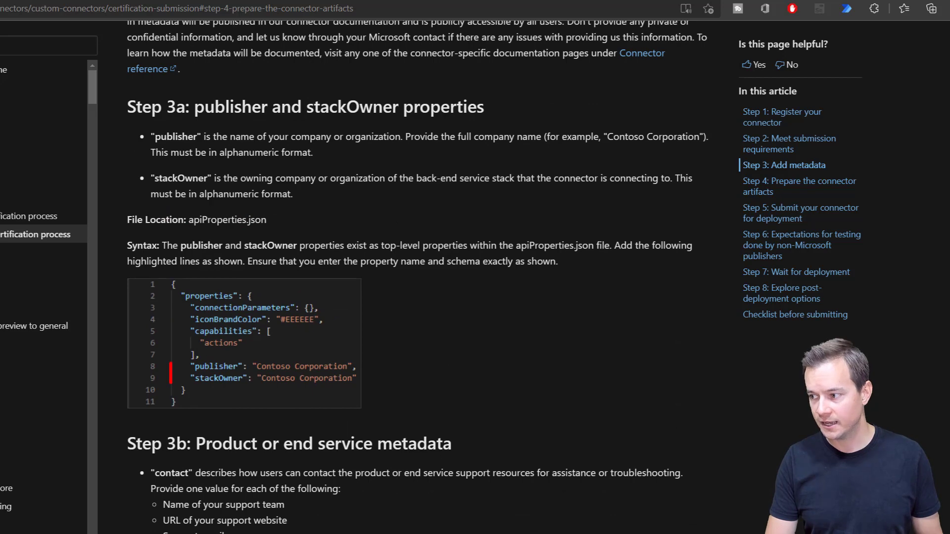
{"action": "scroll", "coordinate": [418, 276], "scroll_direction": "down", "scroll_amount": 8}
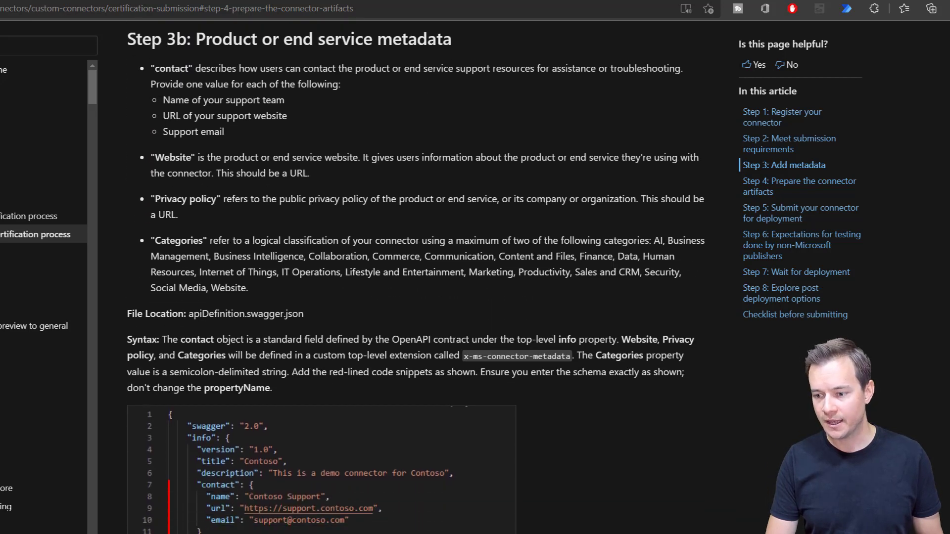
{"action": "scroll", "coordinate": [418, 277], "scroll_direction": "down", "scroll_amount": 4}
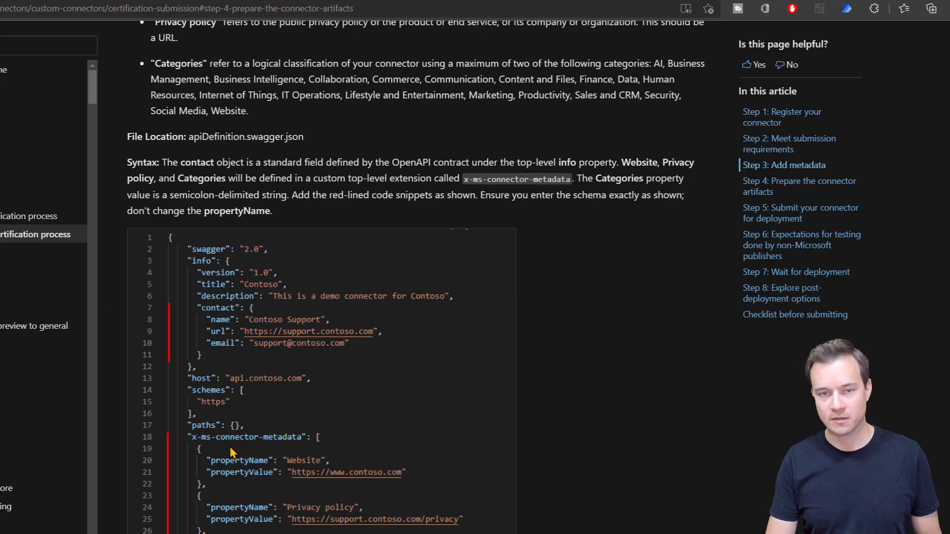
{"action": "scroll", "coordinate": [418, 277], "scroll_direction": "down", "scroll_amount": 10}
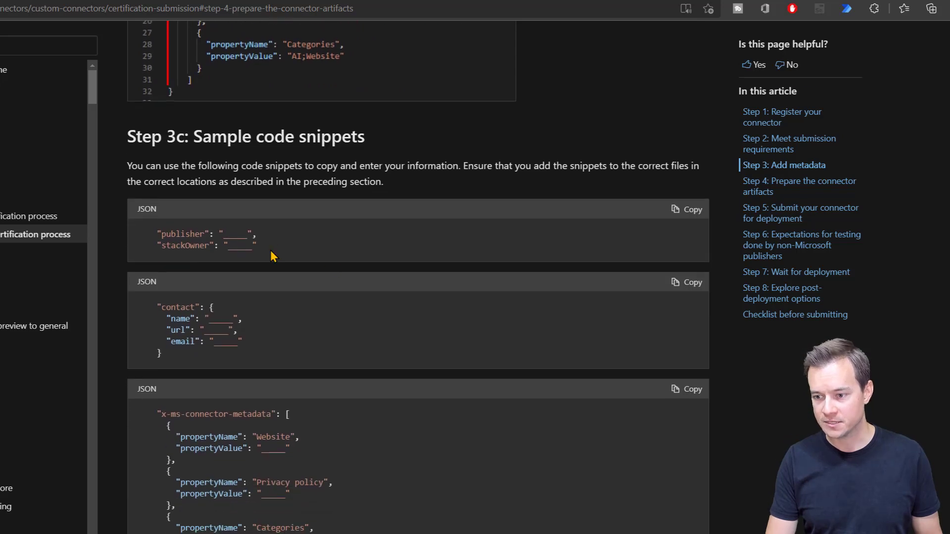
Step: Copy the Step 3c publisher and stackOwner snippet and select apiProperties.json
{"action": "left_click_drag", "start_coordinate": [257, 247], "coordinate": [157, 234]}
{"action": "key", "text": "ctrl+c"}
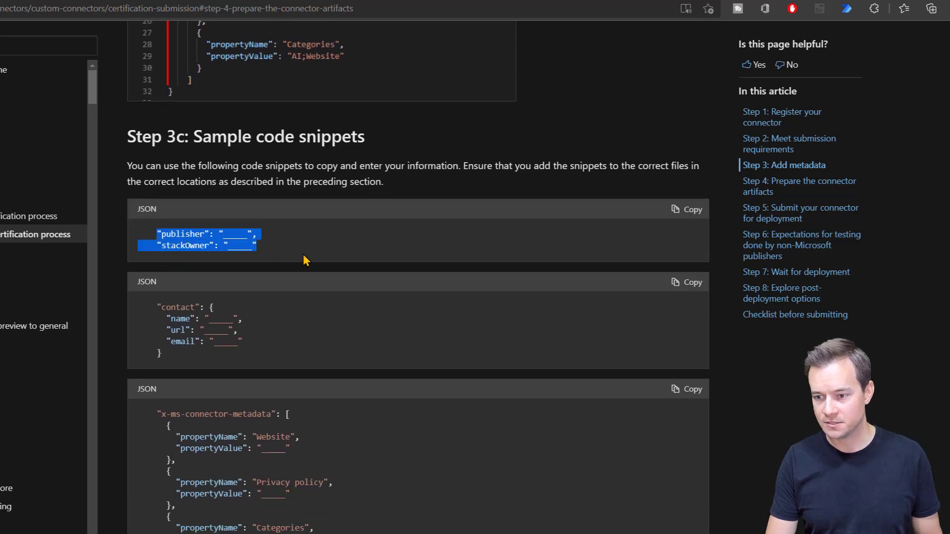
{"action": "key", "text": "alt+Tab"}
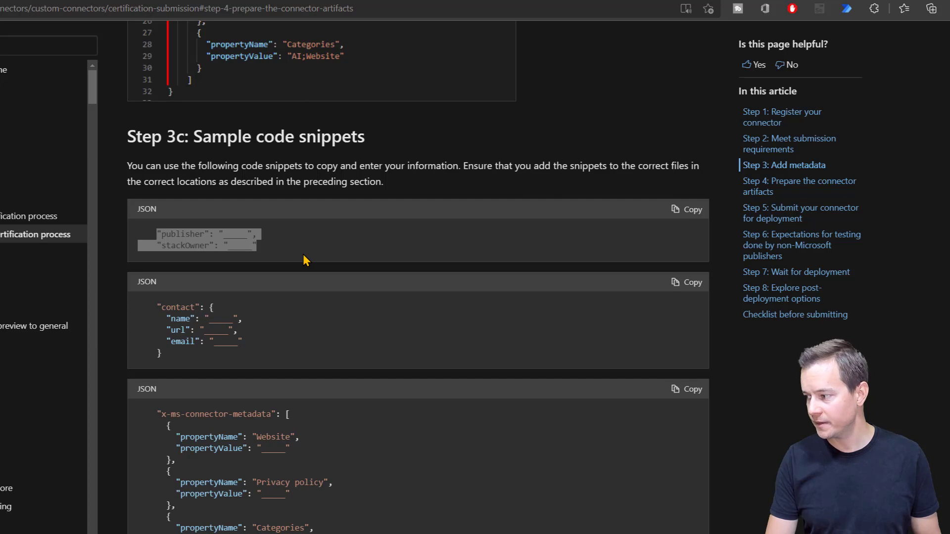
{"action": "key", "text": "alt+Tab"}
{"action": "left_click", "coordinate": [50, 248]}
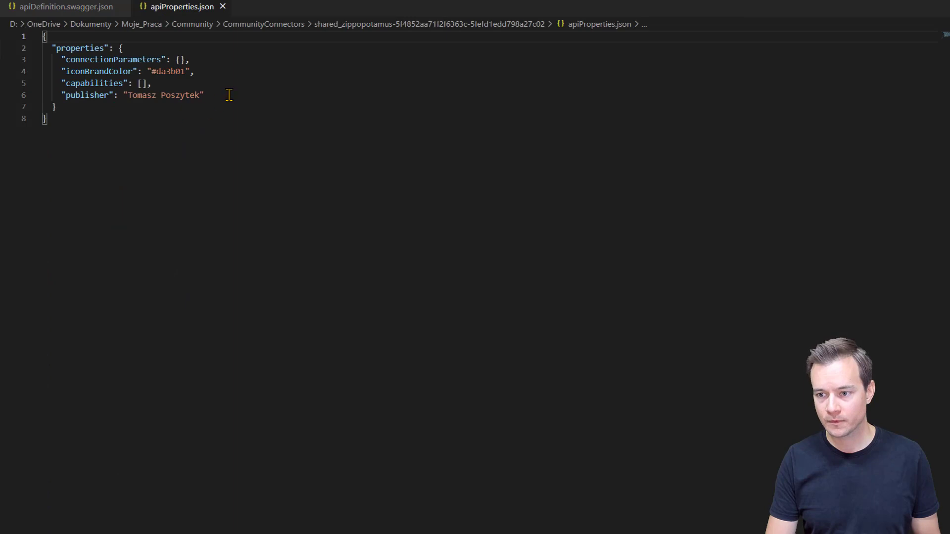
Step: Paste the publisher and stackOwner snippet into apiProperties.json, removing the duplicate publisher line
{"action": "left_click", "coordinate": [229, 94]}
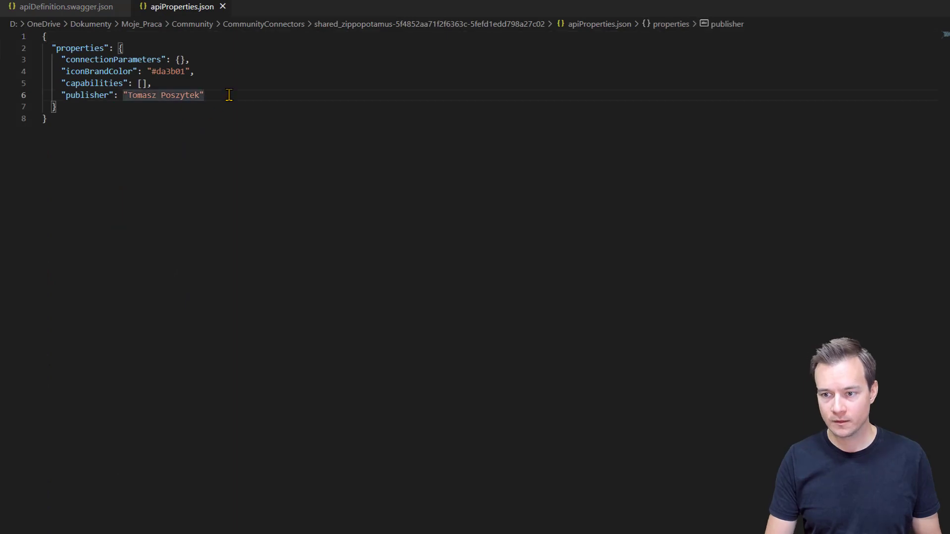
{"action": "type", "text": ","}
{"action": "key", "text": "Return"}
{"action": "key", "text": "ctrl+v"}
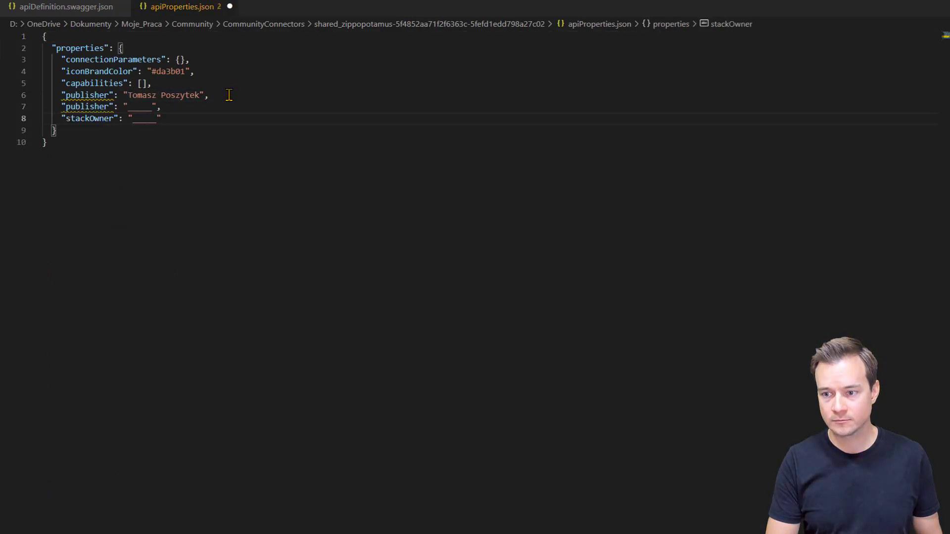
{"action": "key", "text": "Up"}
{"action": "key", "text": "Left"}
{"action": "key", "text": "End"}
{"action": "key", "text": "shift+Home"}
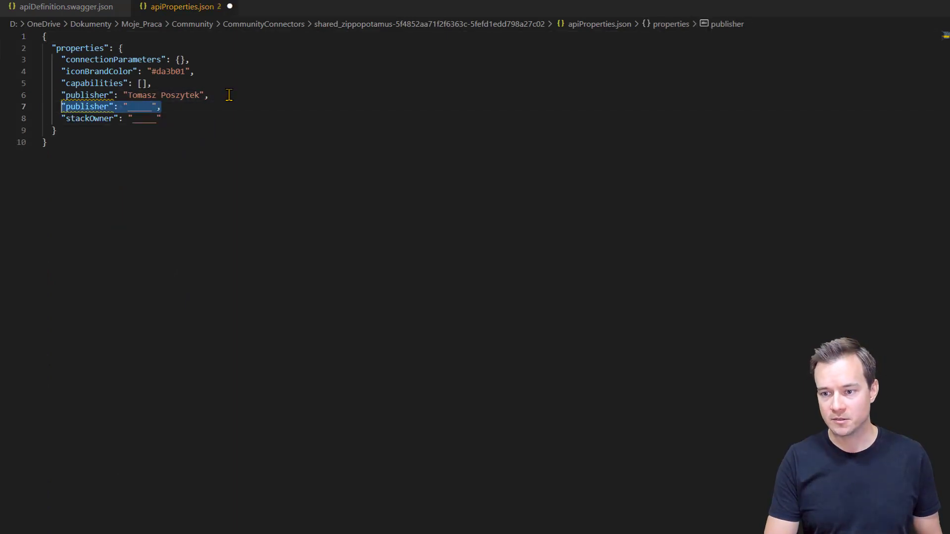
{"action": "key", "text": "shift+Home"}
{"action": "key", "text": "Delete"}
{"action": "key", "text": "Delete"}
Step: Set stackOwner to 'Zippopotamus.us', save the file, and switch to apiDefinition.swagger.json
{"action": "key", "text": "End"}
{"action": "key", "text": "Left"}
{"action": "key", "text": "ctrl+shift+Left"}
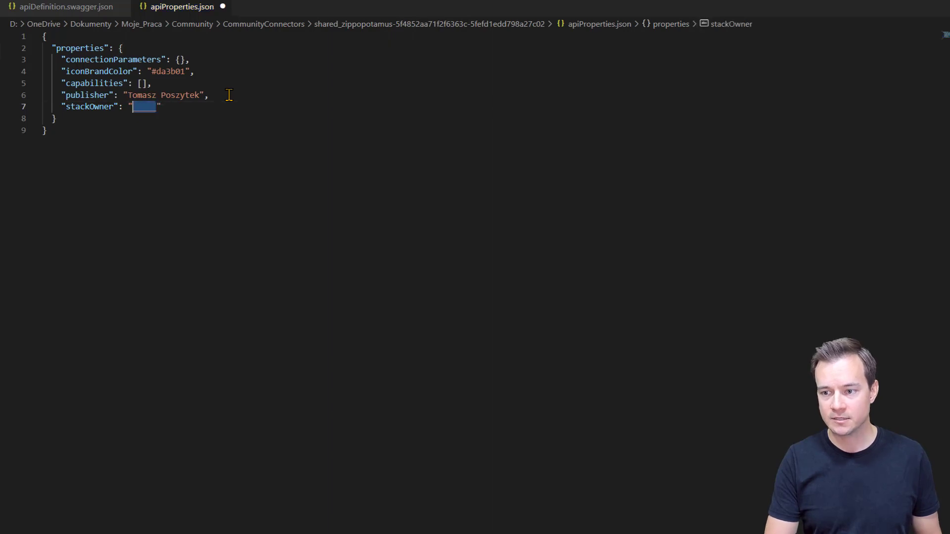
{"action": "type", "text": "Zippo"}
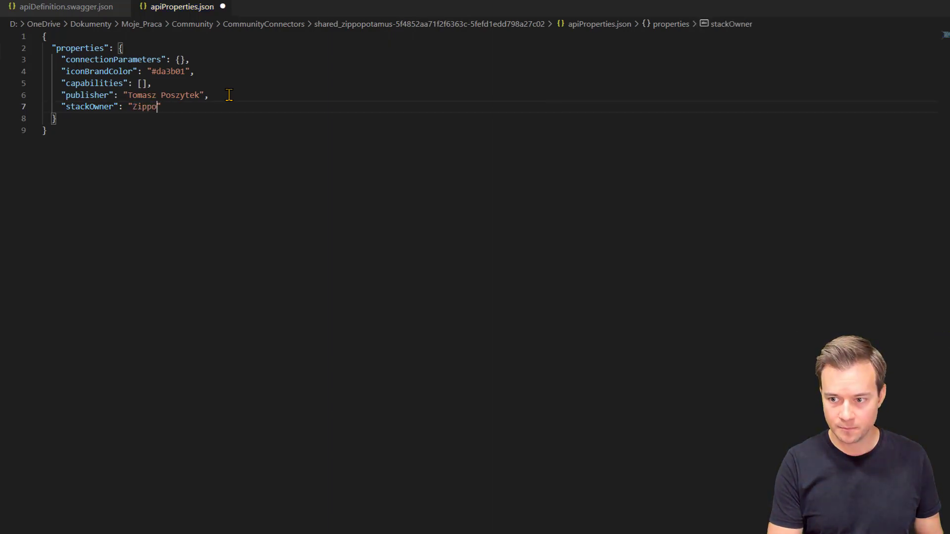
{"action": "type", "text": "potamus.us"}
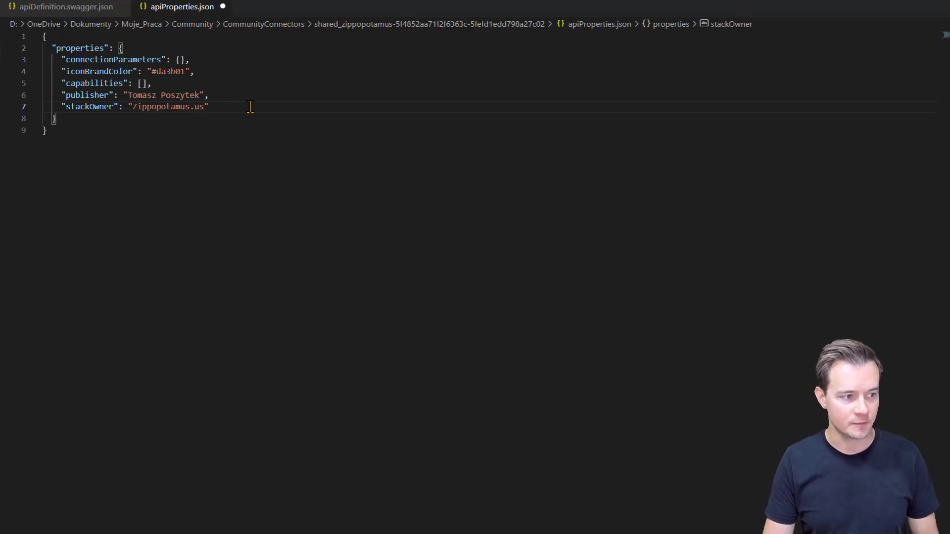
{"action": "key", "text": "ctrl+s"}
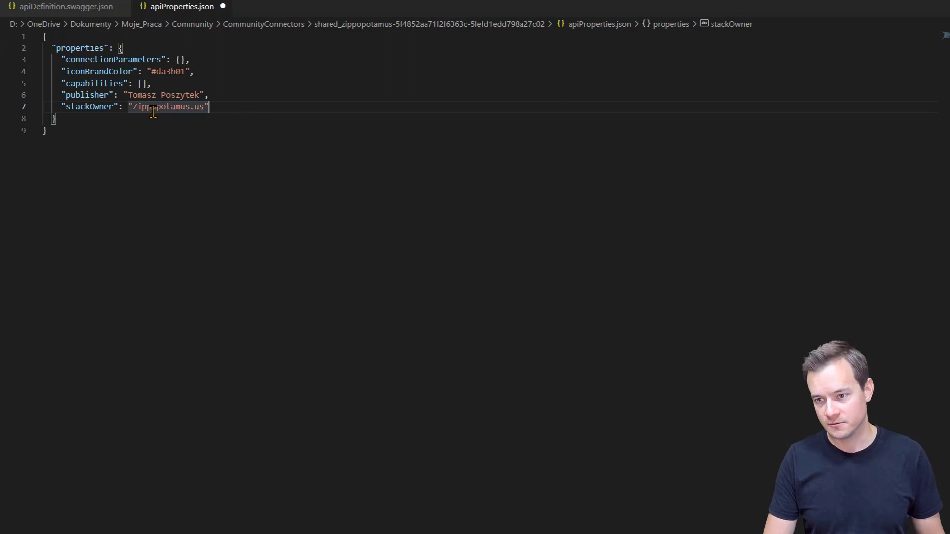
{"action": "left_click", "coordinate": [77, 7]}
{"action": "key", "text": "alt+Tab"}
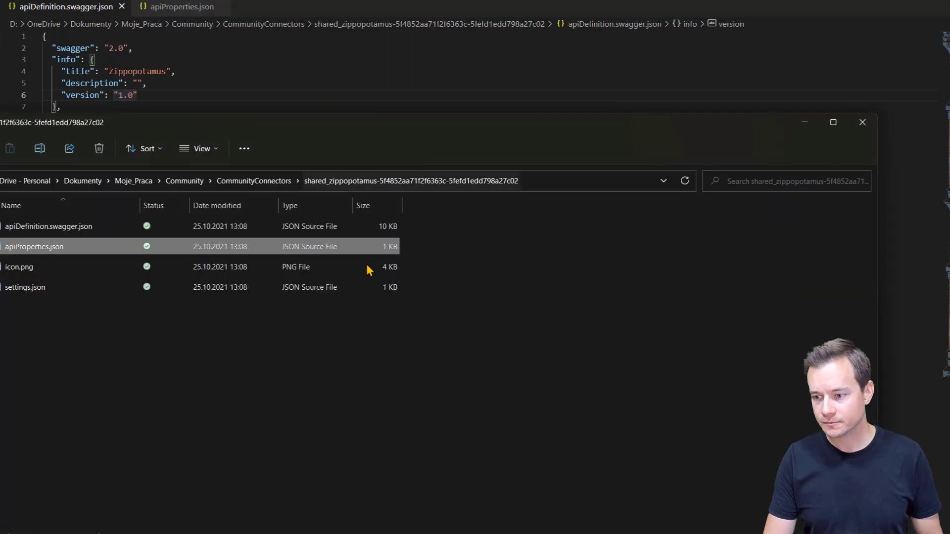
Step: Paste the docs' sample contact snippet after the version entry in info
{"action": "key", "text": "alt+Tab"}
{"action": "key", "text": "alt+Tab"}
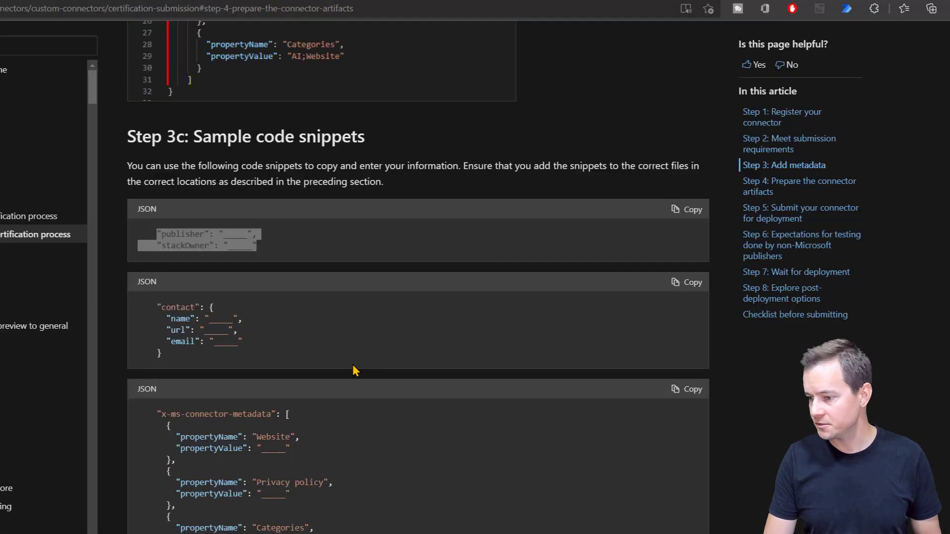
{"action": "left_click_drag", "start_coordinate": [170, 350], "coordinate": [158, 308]}
{"action": "key", "text": "ctrl+c"}
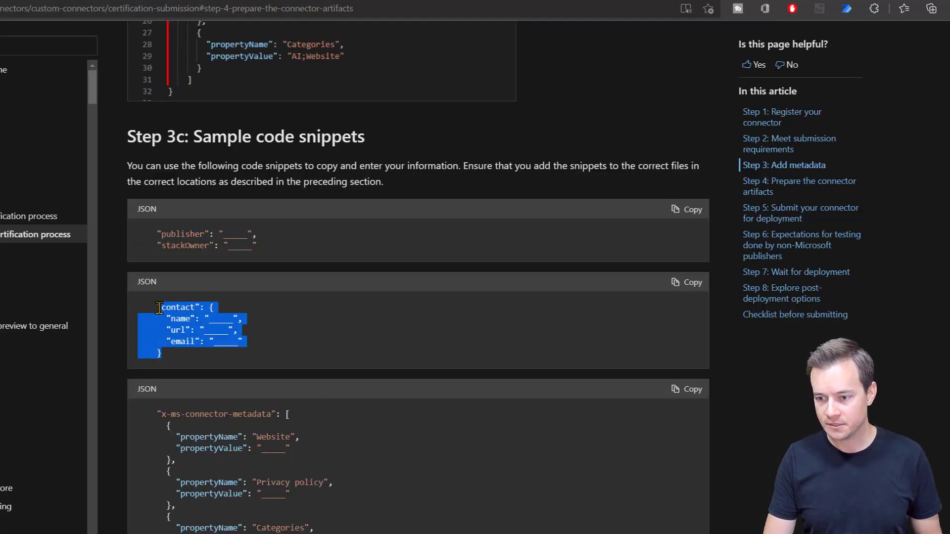
{"action": "key", "text": "alt+Tab"}
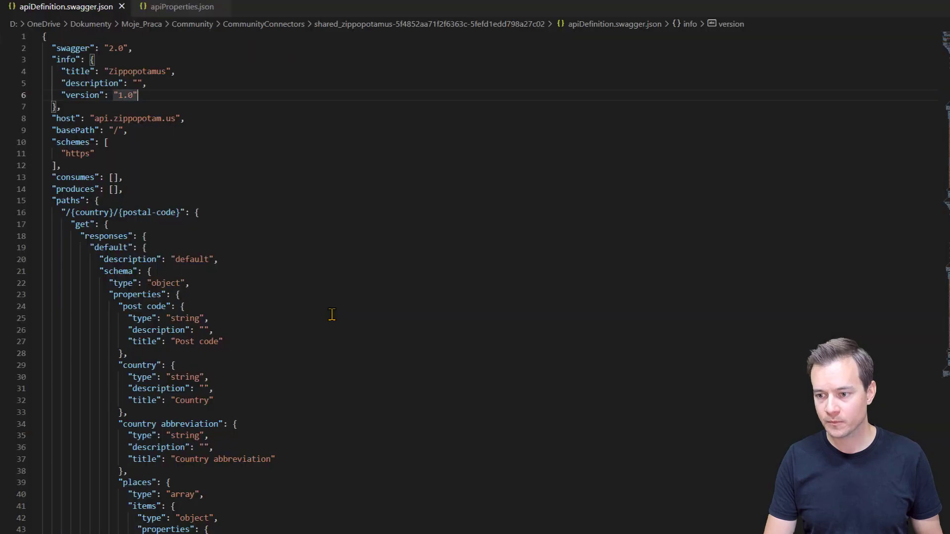
{"action": "left_click", "coordinate": [147, 91]}
{"action": "type", "text": ","}
{"action": "key", "text": "Return"}
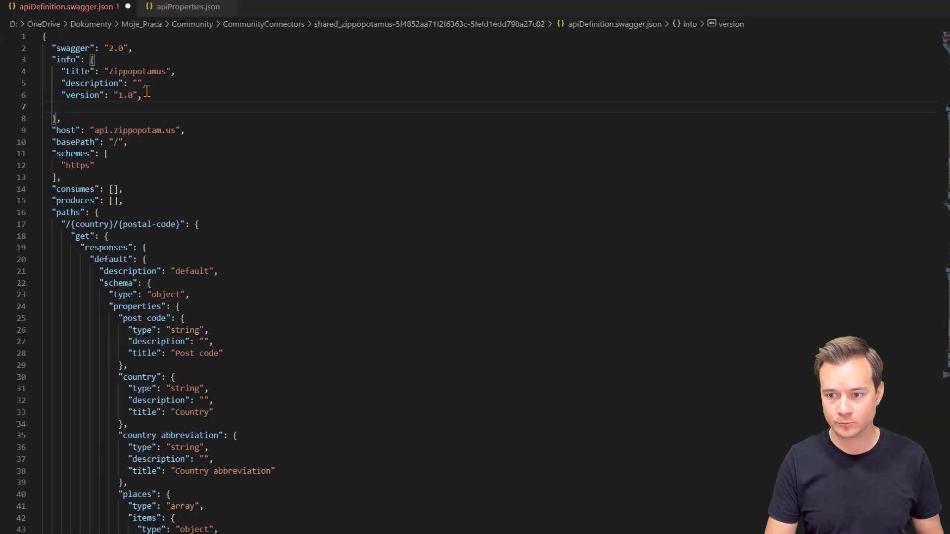
{"action": "key", "text": "ctrl+v"}
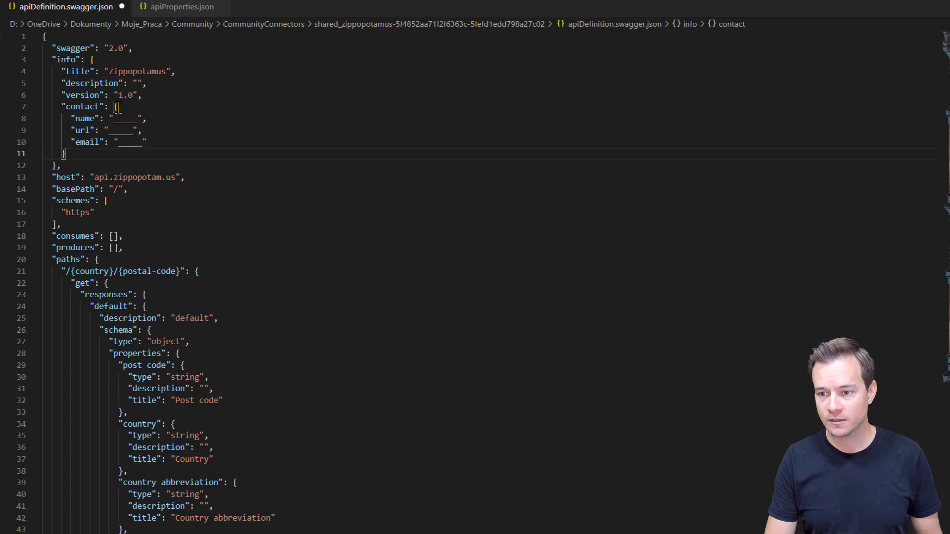
Step: Fill the contact name, url and email with the author's details, fixing an e-mail typo
{"action": "double_click", "coordinate": [126, 119]}
{"action": "type", "text": "Tomasz "}
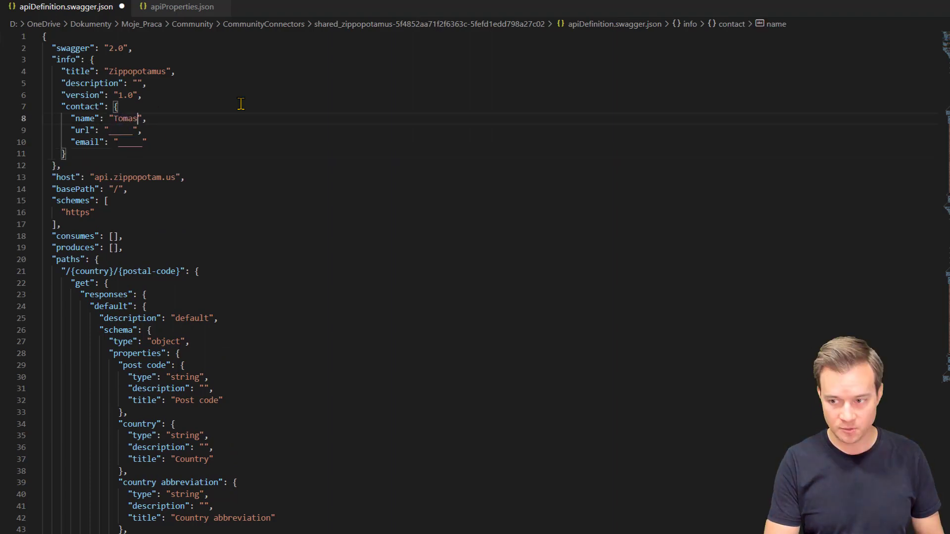
{"action": "type", "text": "Poszytek"}
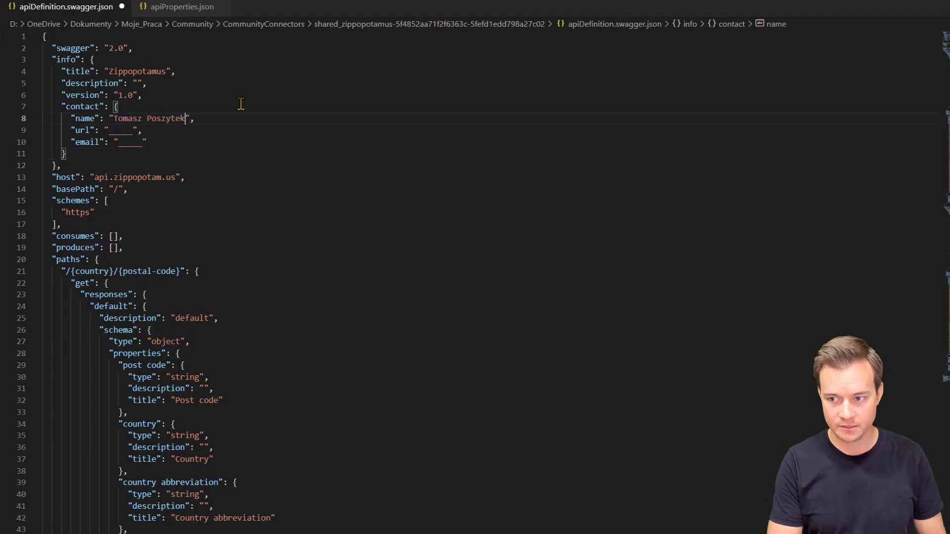
{"action": "key", "text": "Tab"}
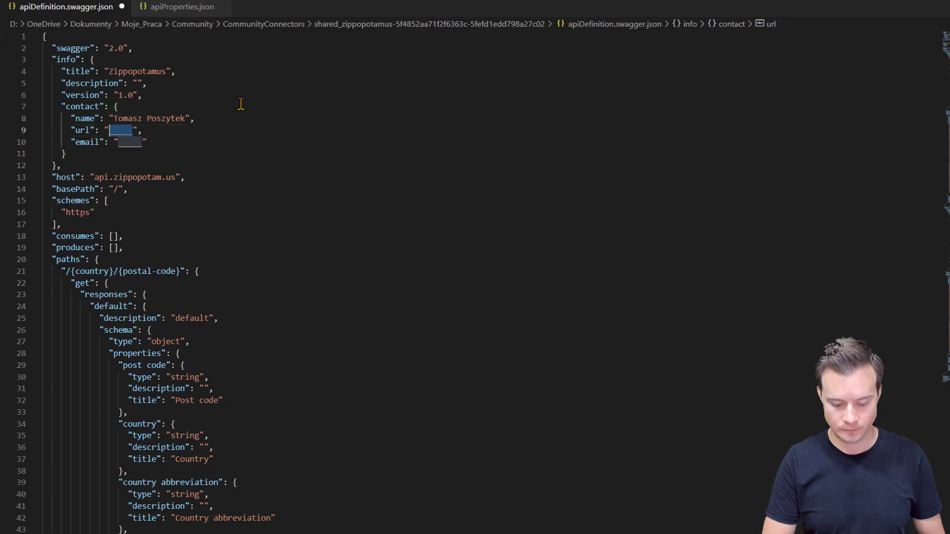
{"action": "type", "text": "https://aka.ms"}
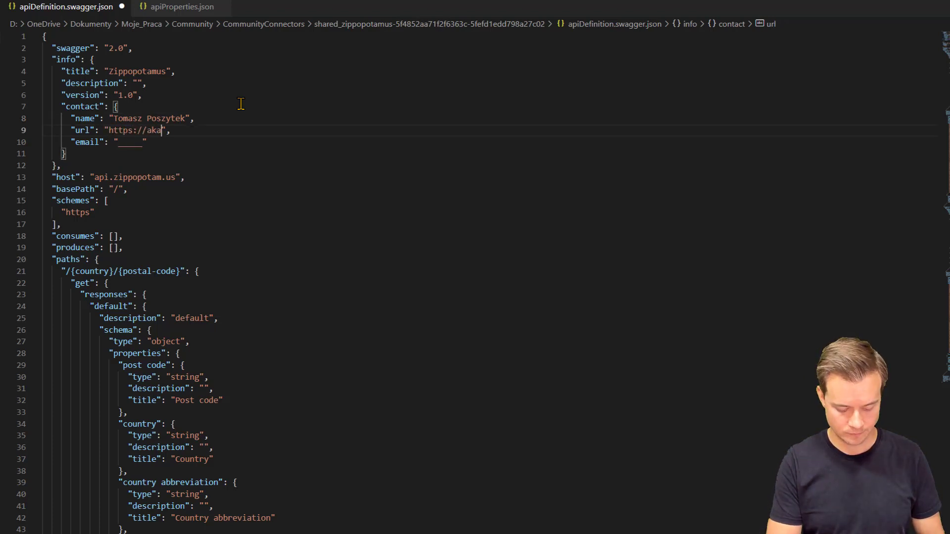
{"action": "type", "text": "/poszytek"}
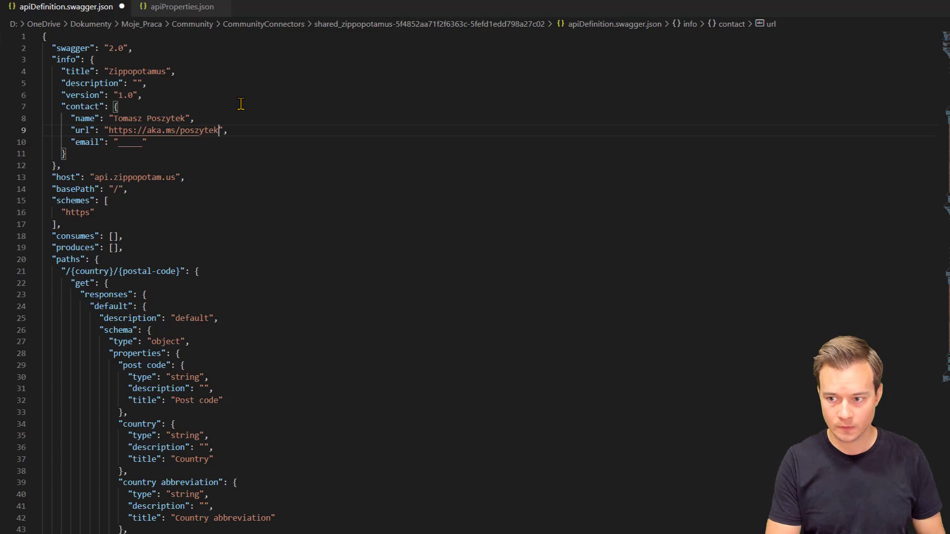
{"action": "key", "text": "Tab"}
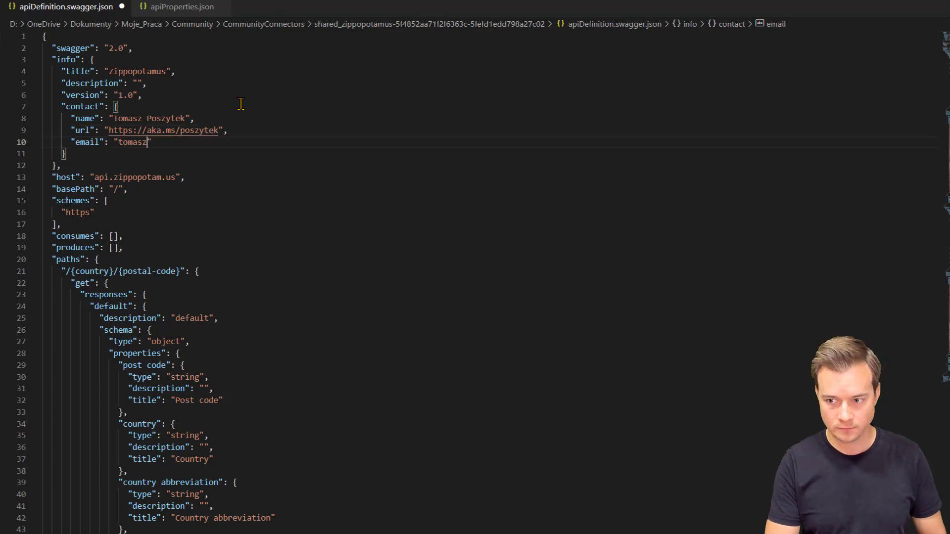
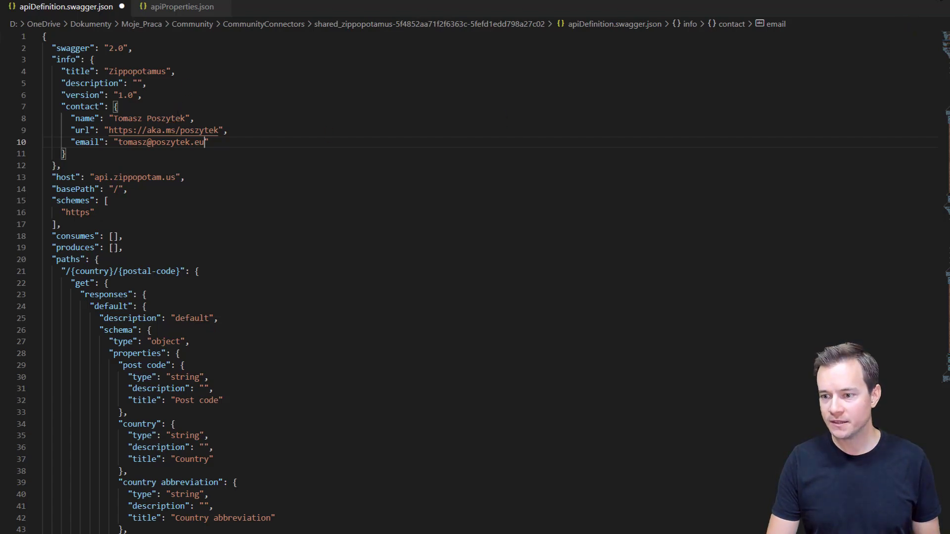
{"action": "left_click", "coordinate": [941, 1]}
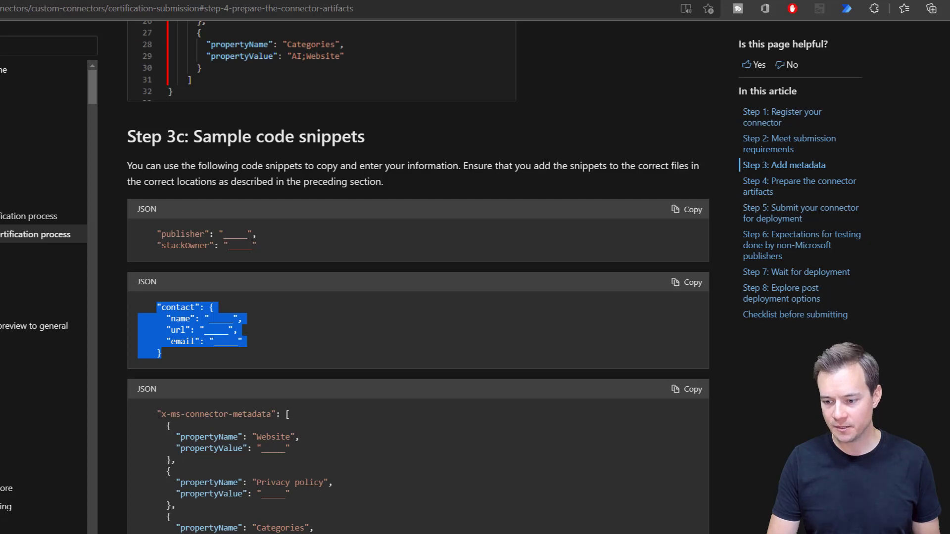
Step: Paste the x-ms-connector-metadata snippet below the info block
{"action": "left_click_drag", "start_coordinate": [168, 522], "coordinate": [157, 414]}
{"action": "key", "text": "ctrl+c"}
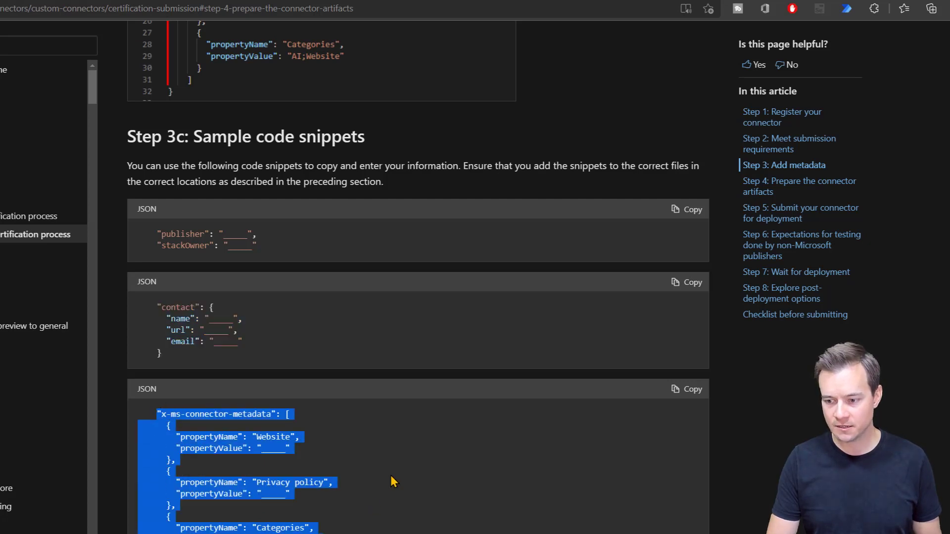
{"action": "key", "text": "alt+Tab"}
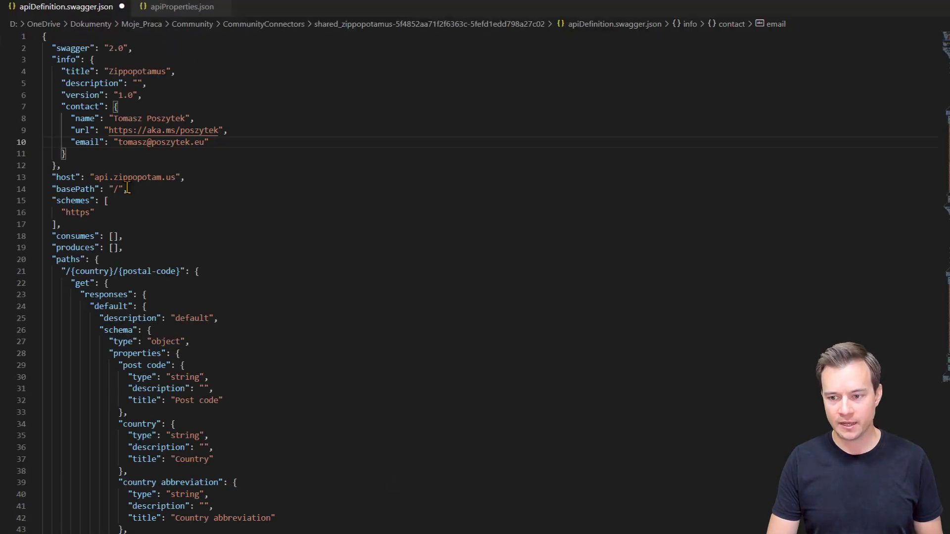
{"action": "left_click", "coordinate": [81, 167]}
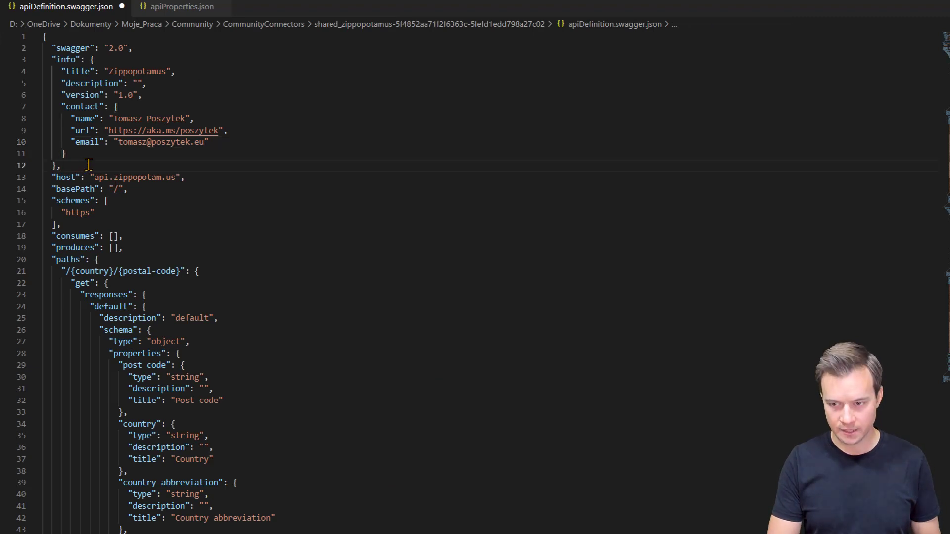
{"action": "key", "text": "Return"}
{"action": "key", "text": "ctrl+v"}
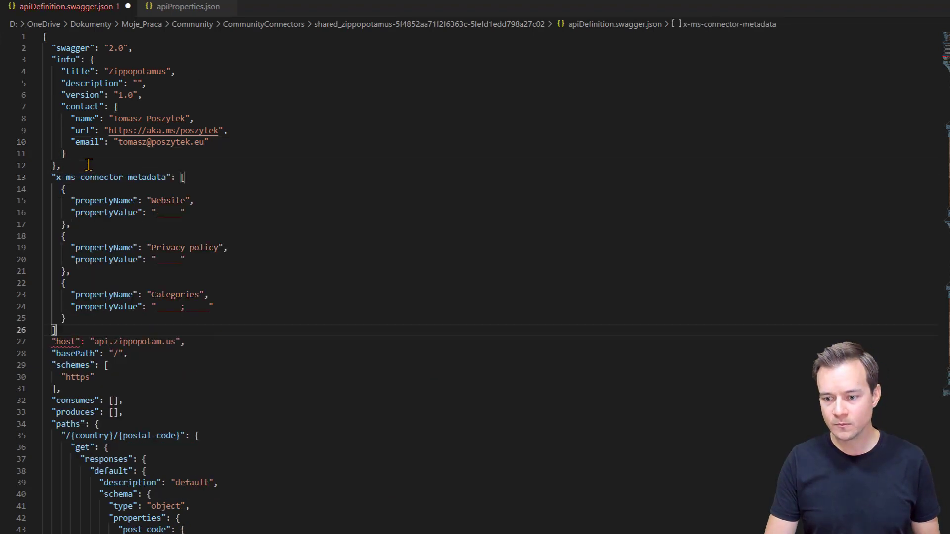
{"action": "type", "text": ","}
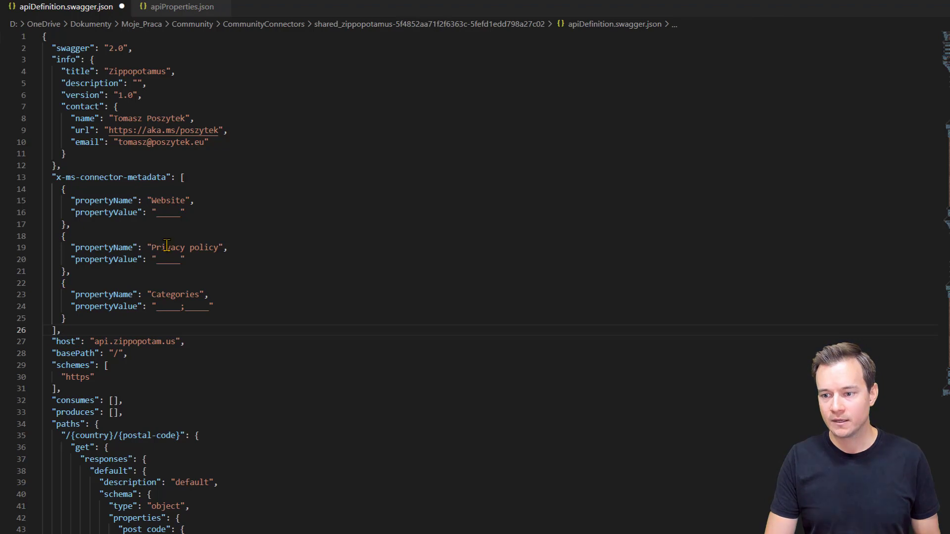
{"action": "double_click", "coordinate": [162, 213]}
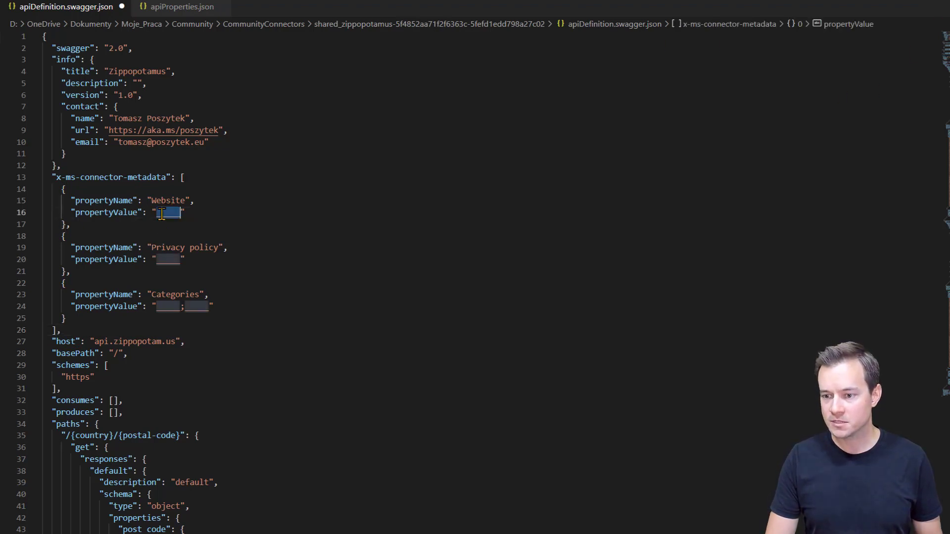
{"action": "type", "text": "ht"}
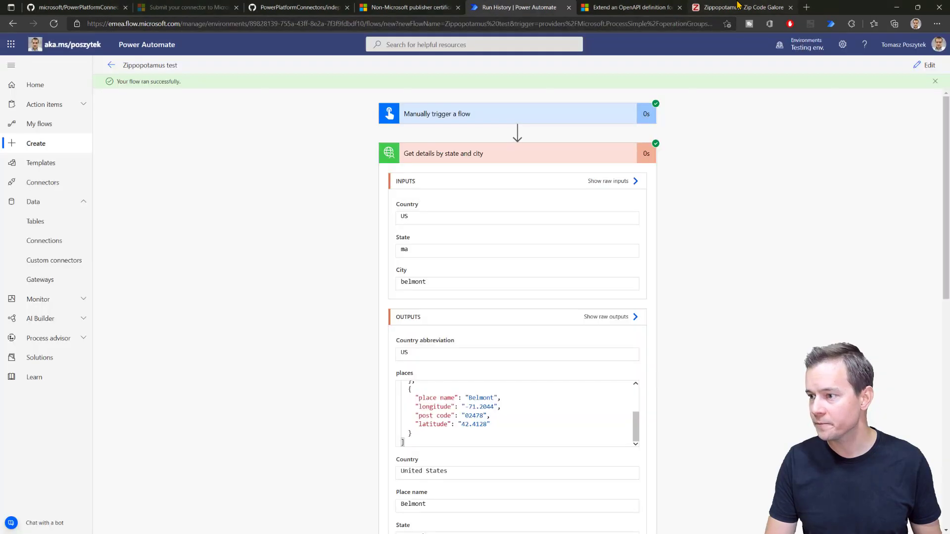
{"action": "left_click", "coordinate": [739, 5]}
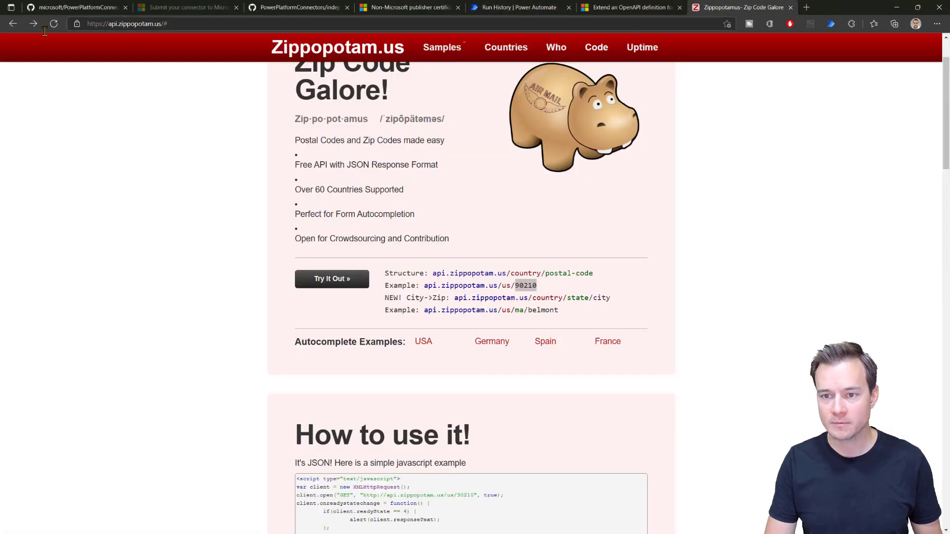
{"action": "key", "text": "alt+Tab"}
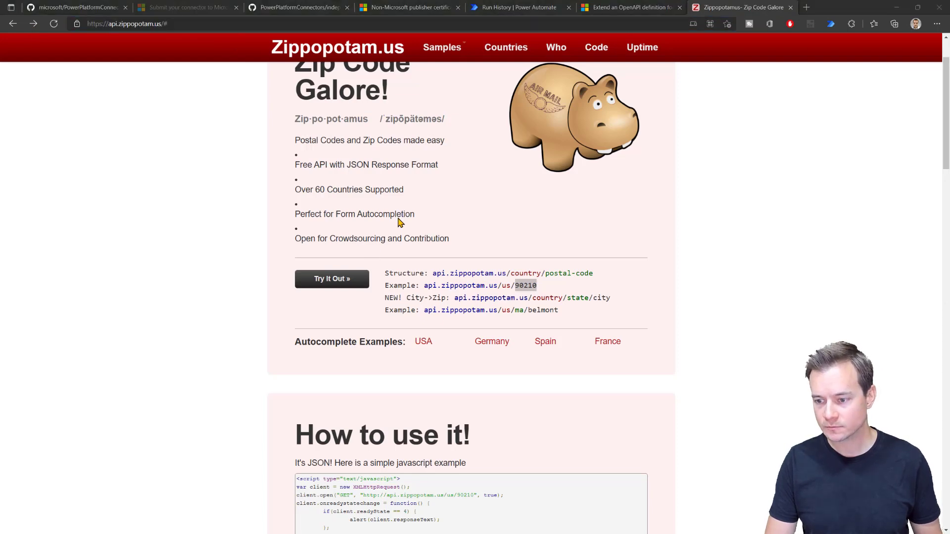
{"action": "key", "text": "alt+Tab"}
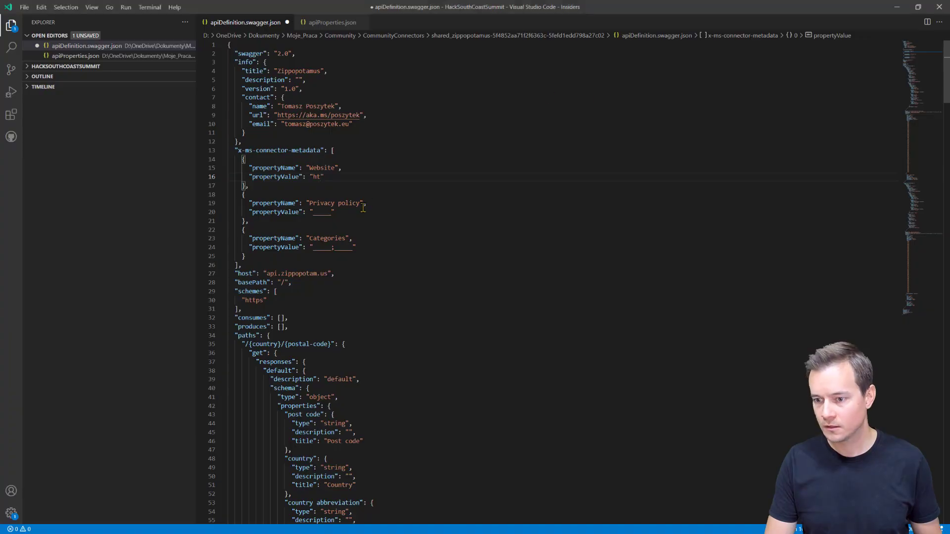
{"action": "type", "text": "https://api.zippopotam.us/"}
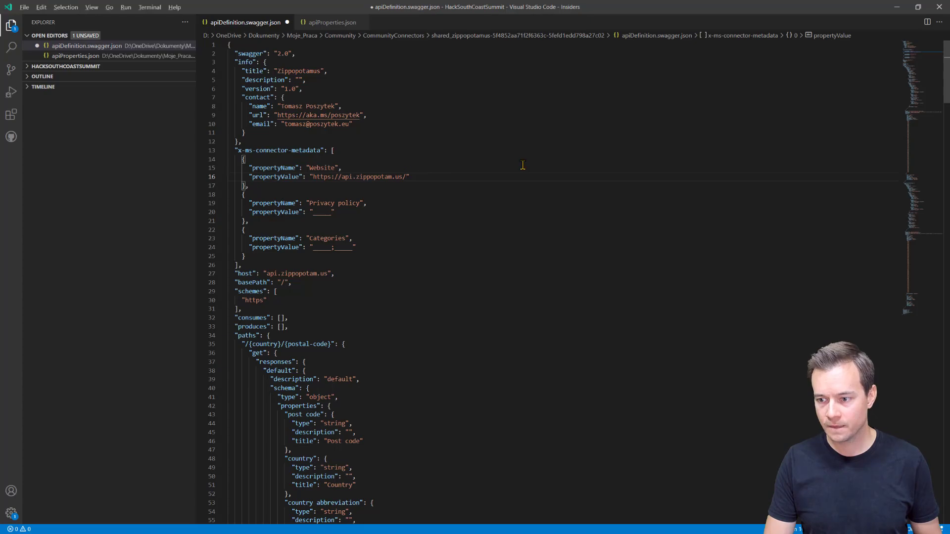
{"action": "key", "text": "alt+Tab"}
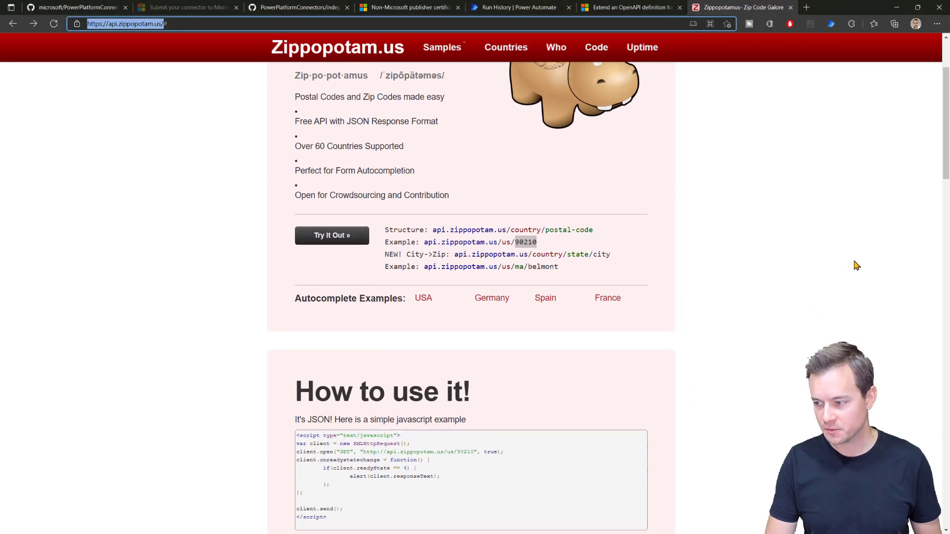
{"action": "scroll", "coordinate": [856, 266], "scroll_direction": "down", "scroll_amount": 1}
{"action": "left_click_drag", "start_coordinate": [945, 152], "coordinate": [945, 497]}
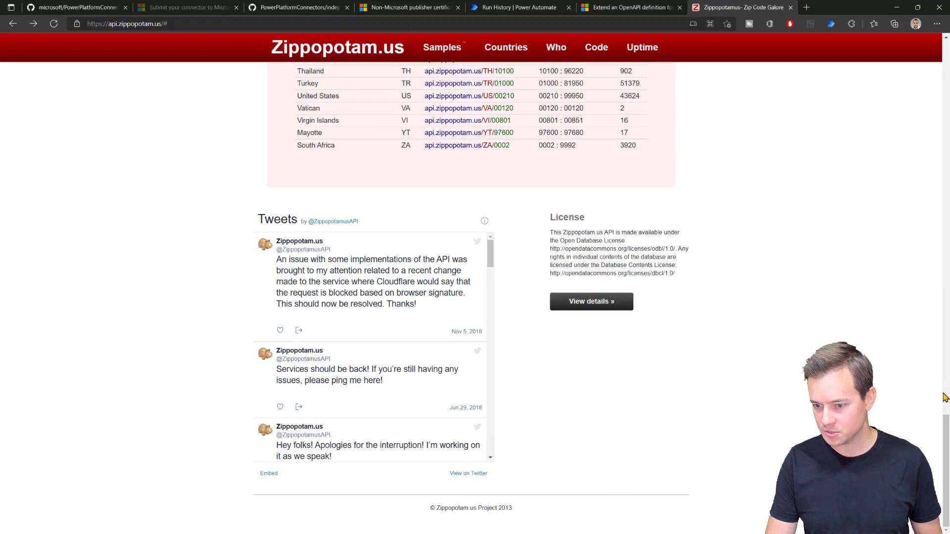
{"action": "left_click_drag", "start_coordinate": [945, 438], "coordinate": [945, 59]}
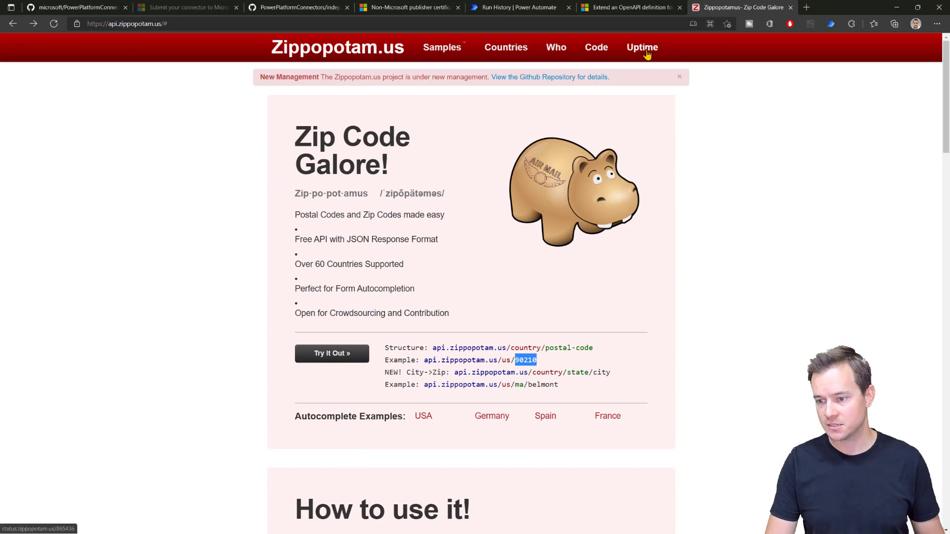
{"action": "key", "text": "alt+Tab"}
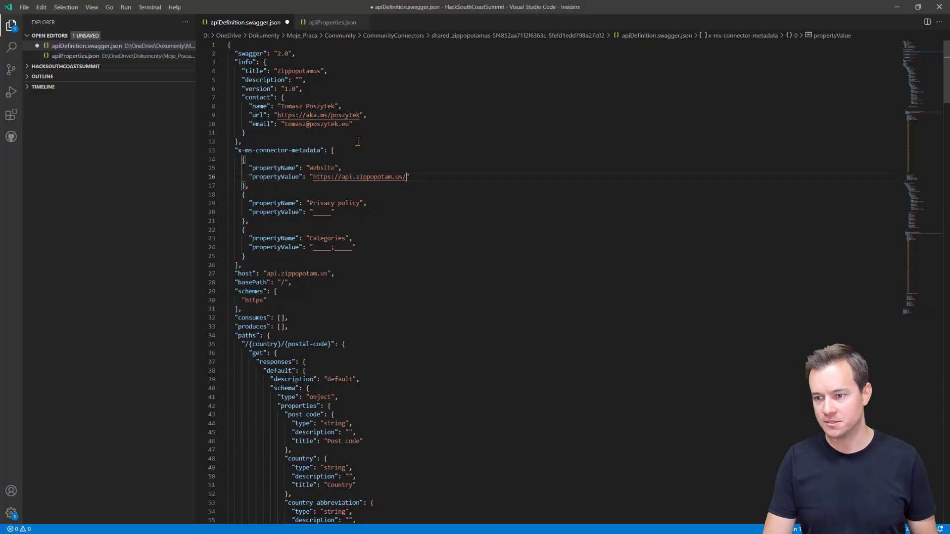
{"action": "double_click", "coordinate": [325, 211]}
{"action": "type", "text": "https://api.zippopotam.us/"}
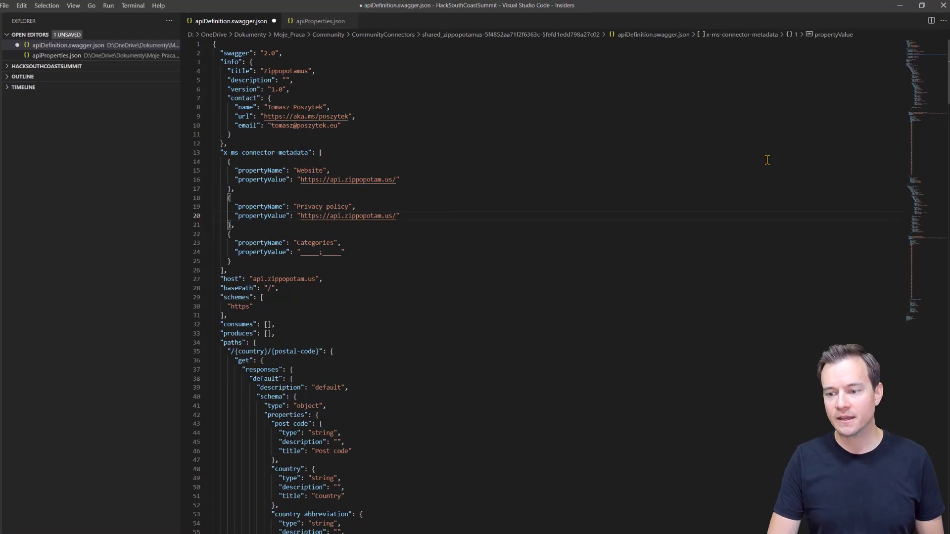
{"action": "key", "text": "alt+Tab"}
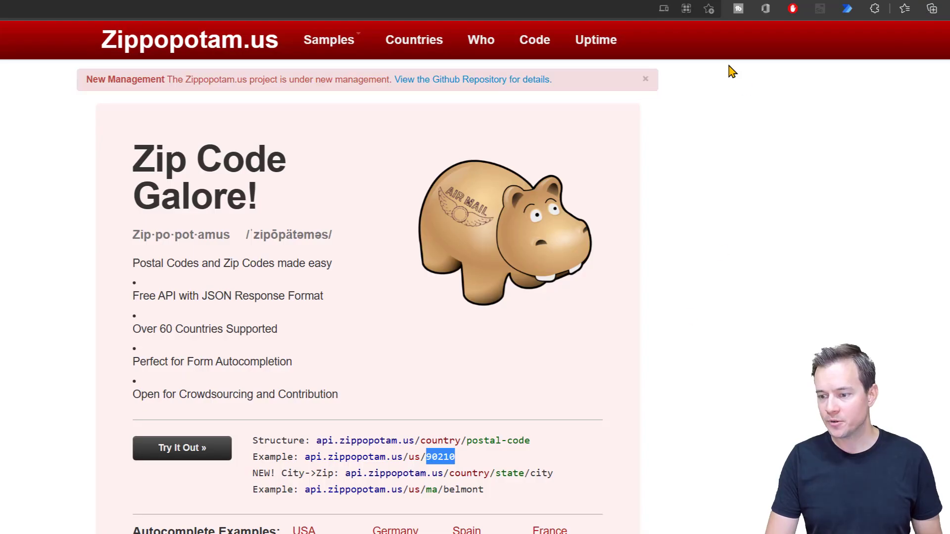
Step: Take Commerce from the docs' category list and enter it as the first category
{"action": "left_click", "coordinate": [564, 1]}
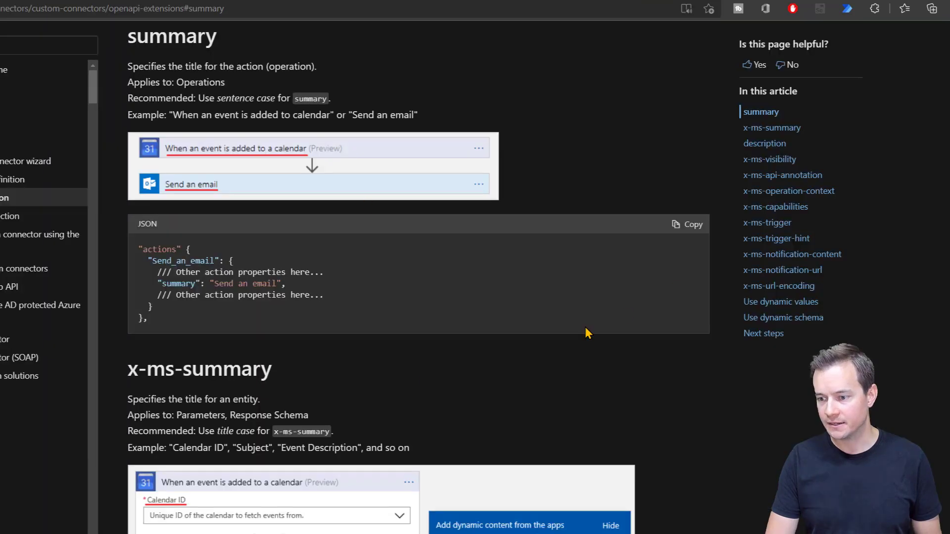
{"action": "left_click", "coordinate": [345, 1]}
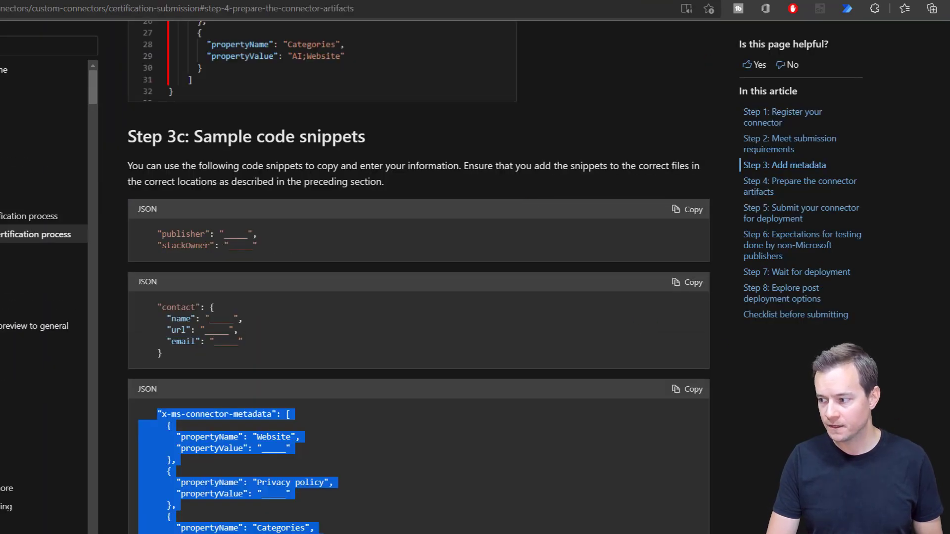
{"action": "scroll", "coordinate": [418, 277], "scroll_direction": "up", "scroll_amount": 8}
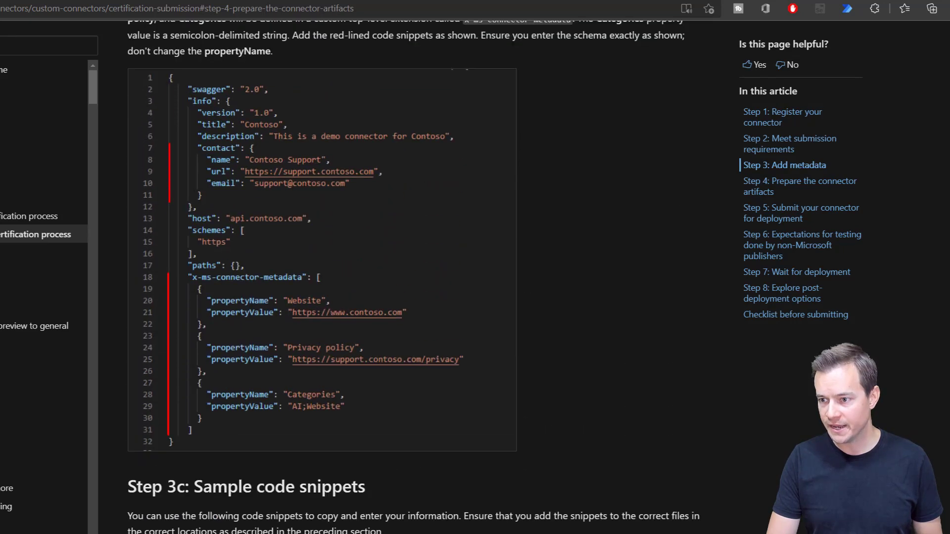
{"action": "scroll", "coordinate": [154, 139], "scroll_direction": "up", "scroll_amount": 2}
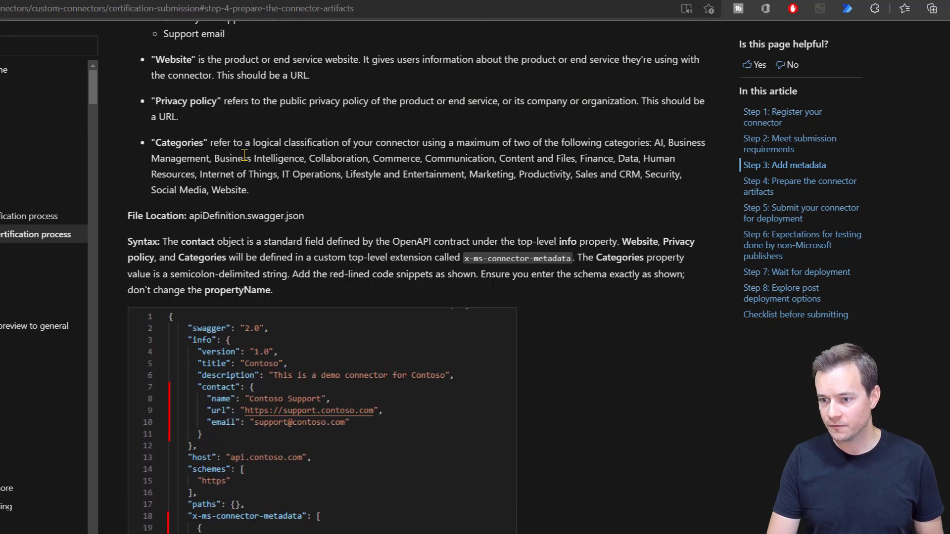
{"action": "left_click_drag", "start_coordinate": [154, 141], "coordinate": [397, 147]}
{"action": "left_click", "coordinate": [684, 143]}
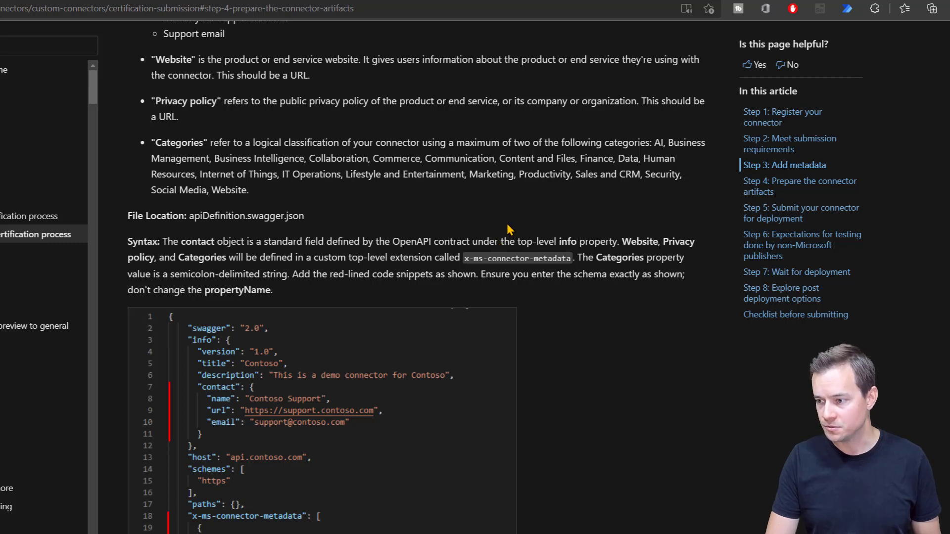
{"action": "double_click", "coordinate": [402, 161]}
{"action": "key", "text": "ctrl+c"}
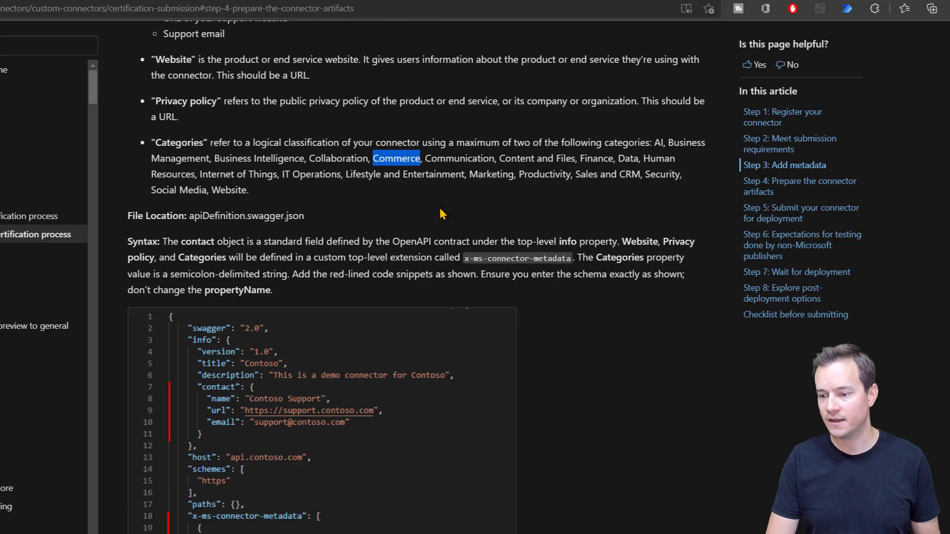
{"action": "key", "text": "ctrl+Tab"}
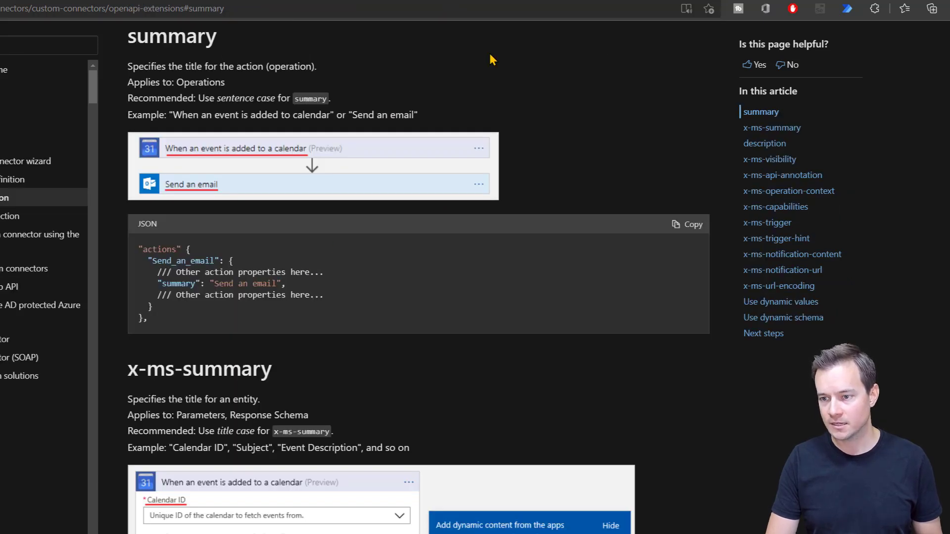
{"action": "left_click", "coordinate": [380, 1]}
{"action": "left_click", "coordinate": [307, 1]}
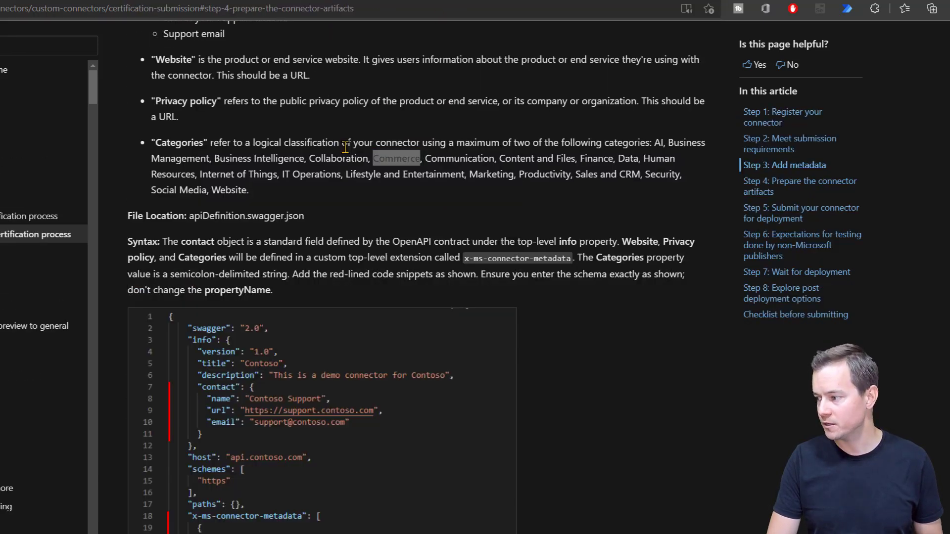
{"action": "key", "text": "alt+Tab"}
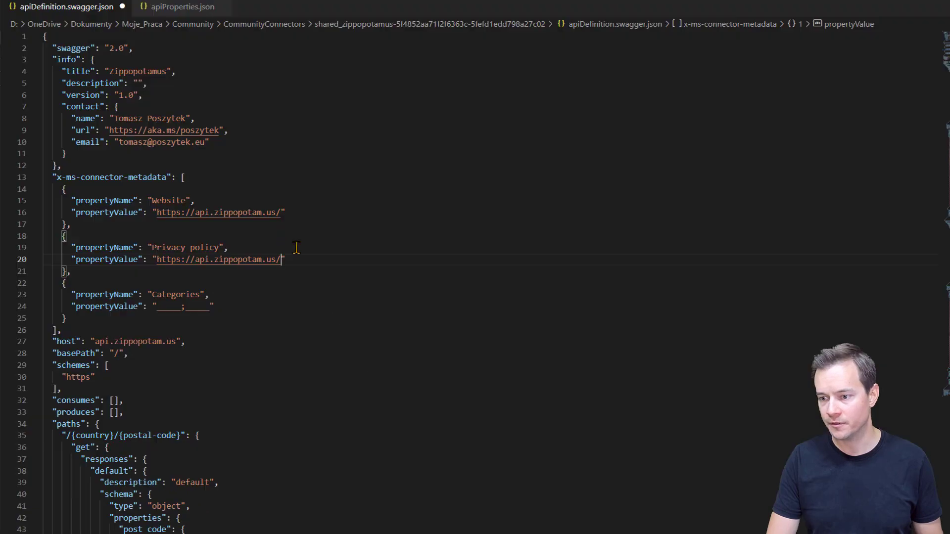
{"action": "double_click", "coordinate": [164, 307]}
{"action": "key", "text": "ctrl+v"}
Step: Add Marketing as the second category, making Categories 'Commerce;Marketing'
{"action": "key", "text": "alt+Tab"}
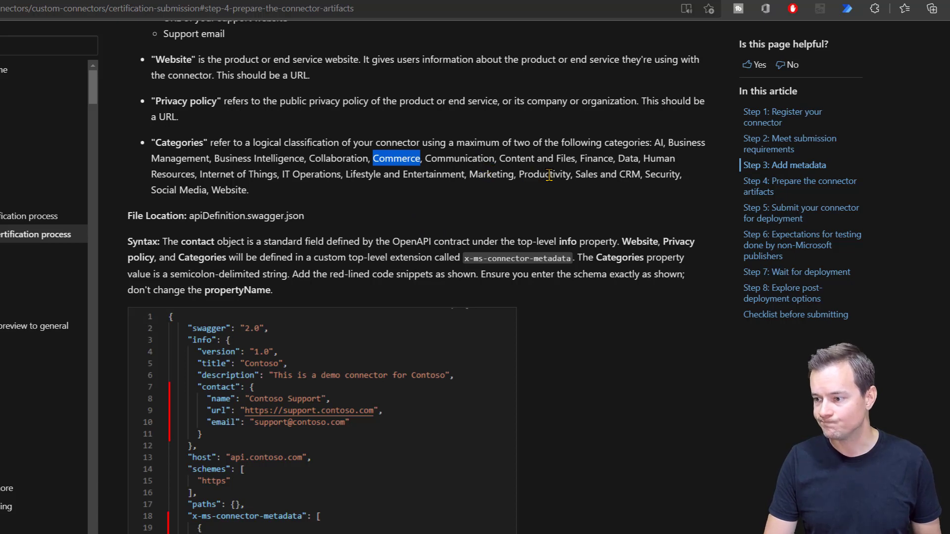
{"action": "double_click", "coordinate": [490, 174]}
{"action": "key", "text": "ctrl+c"}
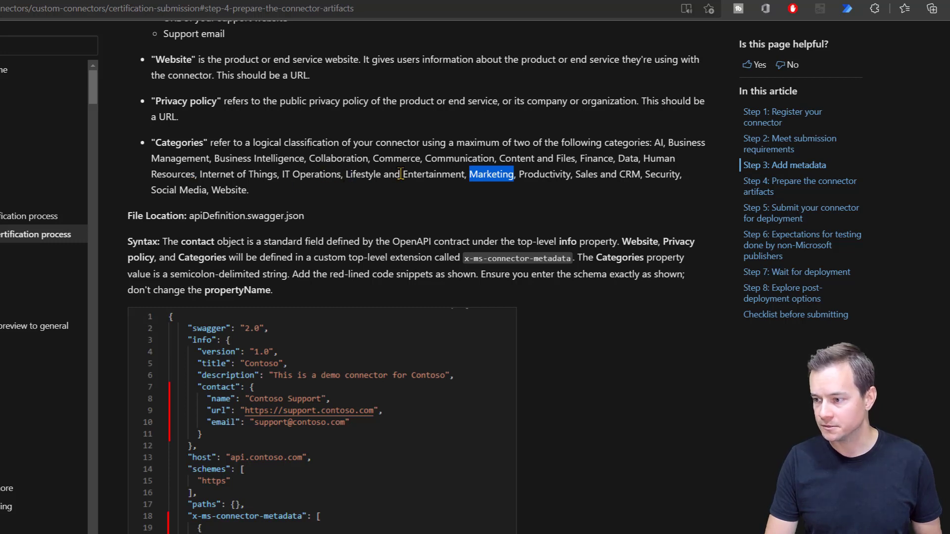
{"action": "key", "text": "alt+Tab"}
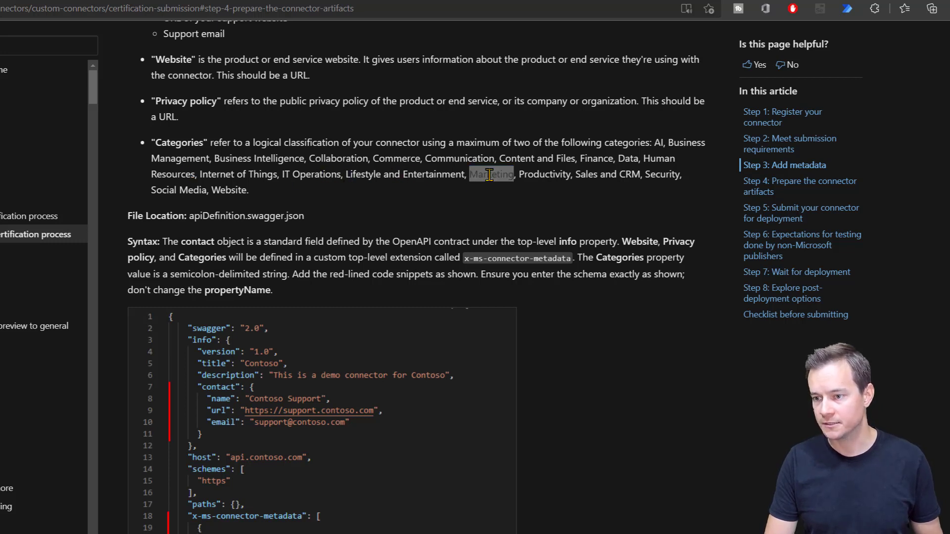
{"action": "double_click", "coordinate": [213, 308]}
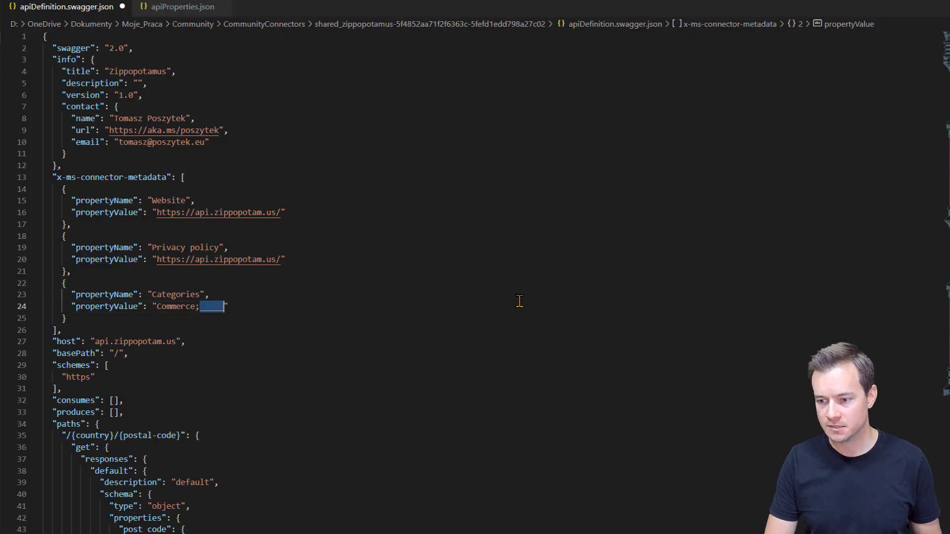
{"action": "key", "text": "ctrl+v"}
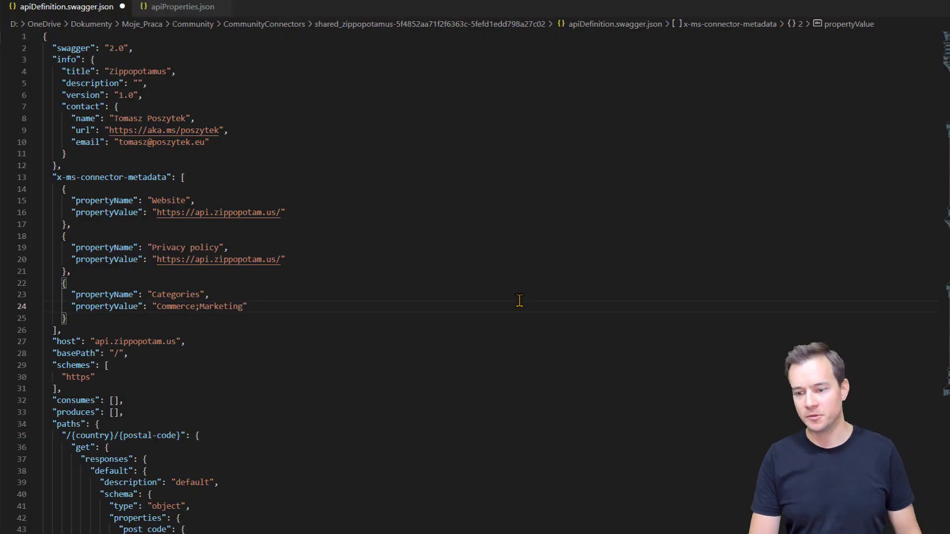
{"action": "scroll", "coordinate": [519, 301], "scroll_direction": "down", "scroll_amount": 6}
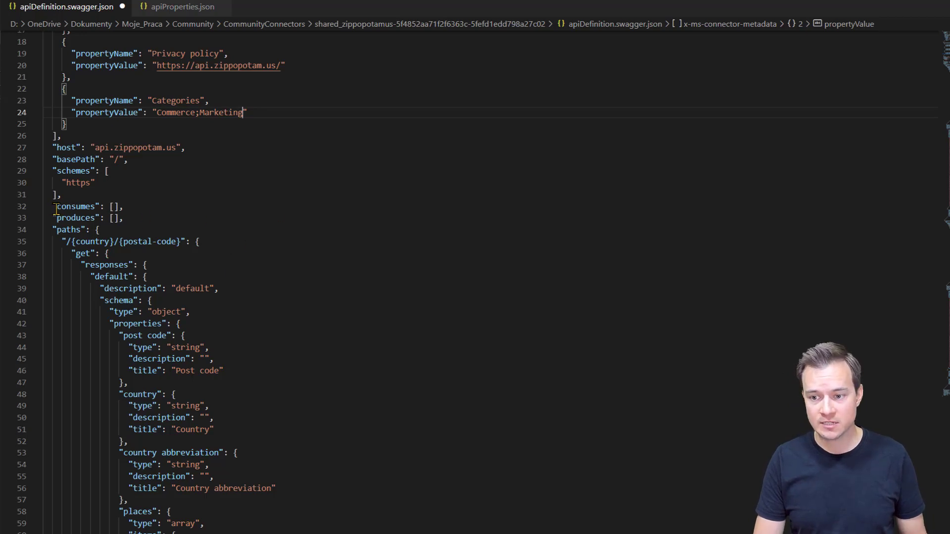
Step: Put a quoted "application/json" into the empty consumes and produces lists
{"action": "left_click", "coordinate": [114, 206]}
{"action": "type", "text": "application/json"}
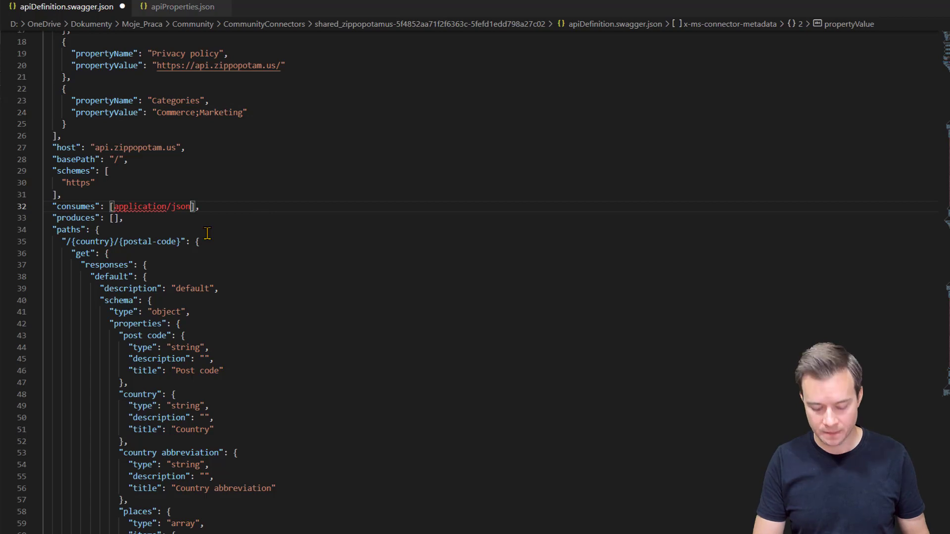
{"action": "type", "text": "\""}
{"action": "key", "text": "ctrl+Left"}
{"action": "key", "text": "ctrl+Left"}
{"action": "key", "text": "ctrl+Left"}
{"action": "key", "text": "ctrl+Left"}
{"action": "key", "text": "ctrl+Left"}
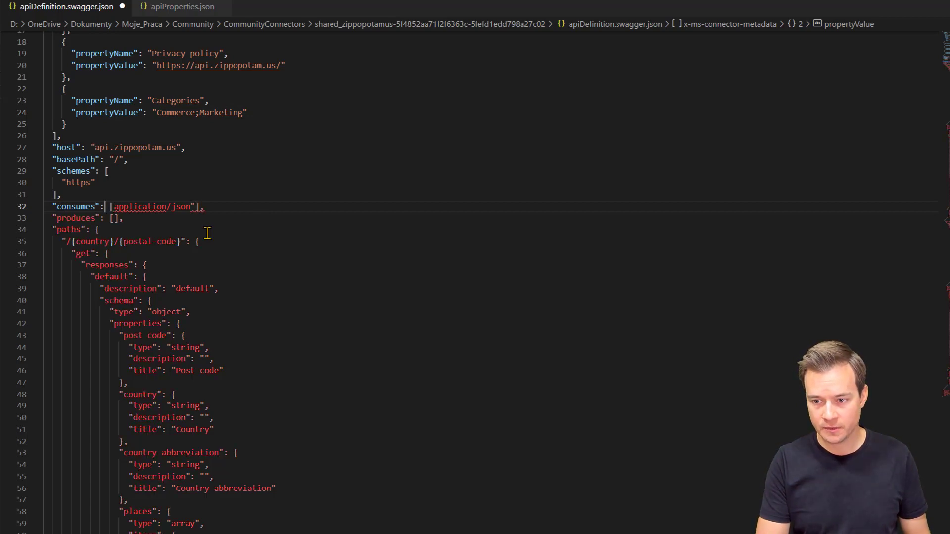
{"action": "key", "text": "ctrl+Right"}
{"action": "type", "text": "\""}
{"action": "key", "text": "Down"}
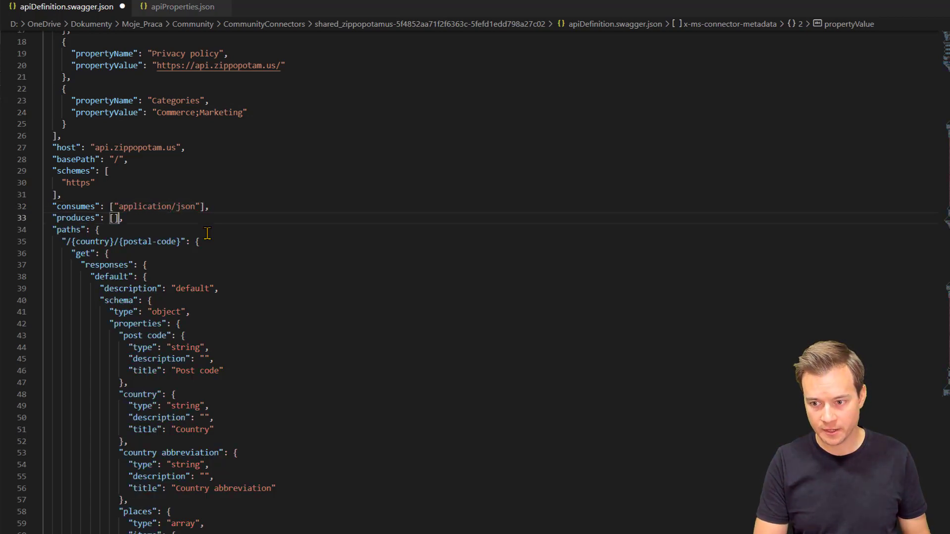
{"action": "type", "text": "\""}
{"action": "type", "text": "application/json"}
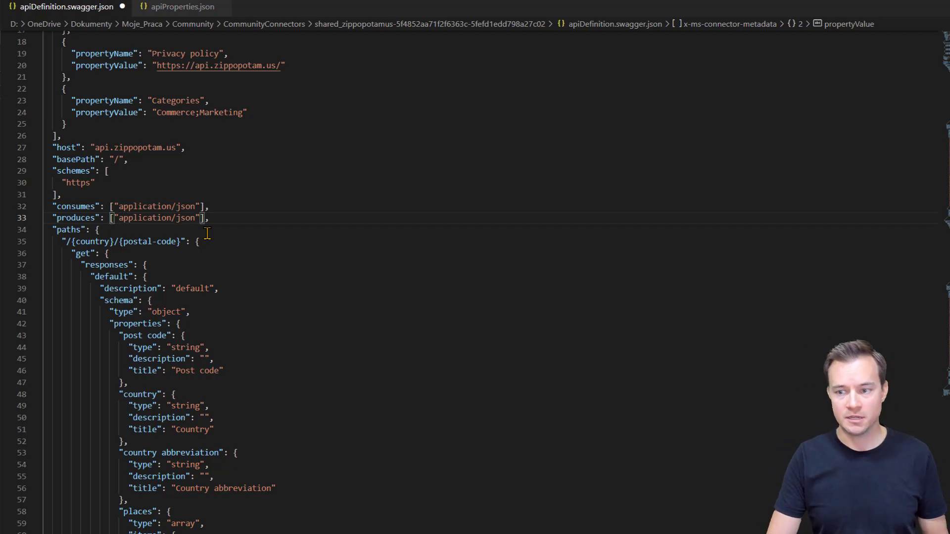
{"action": "scroll", "coordinate": [292, 290], "scroll_direction": "down", "scroll_amount": 8}
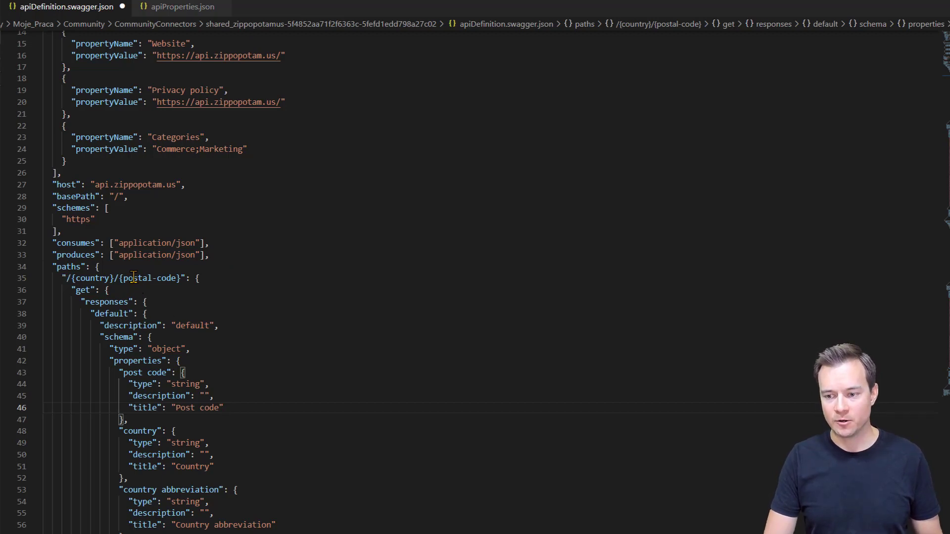
Step: Add "x-ms-url-encoding": "single" to the earlier country and postal-code path parameters
{"action": "scroll", "coordinate": [133, 282], "scroll_direction": "down", "scroll_amount": 11}
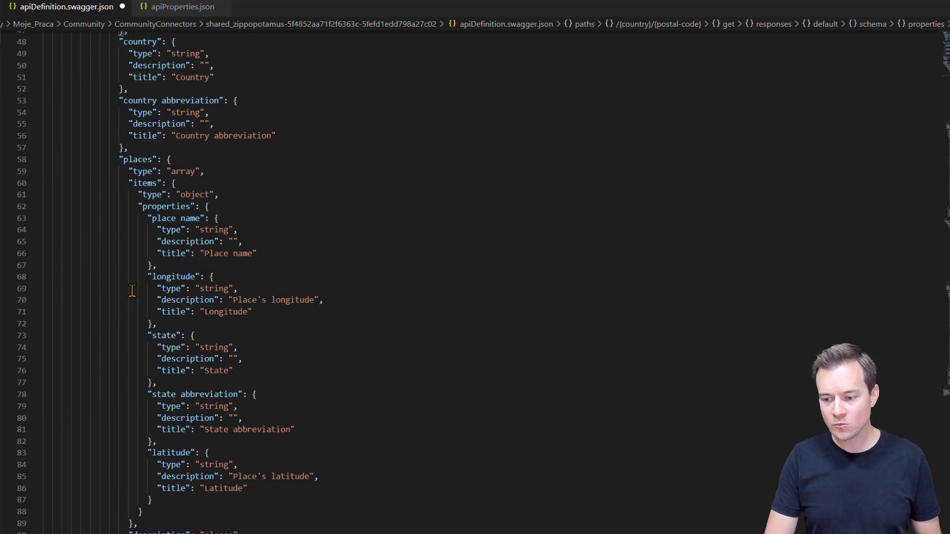
{"action": "scroll", "coordinate": [132, 290], "scroll_direction": "down", "scroll_amount": 8}
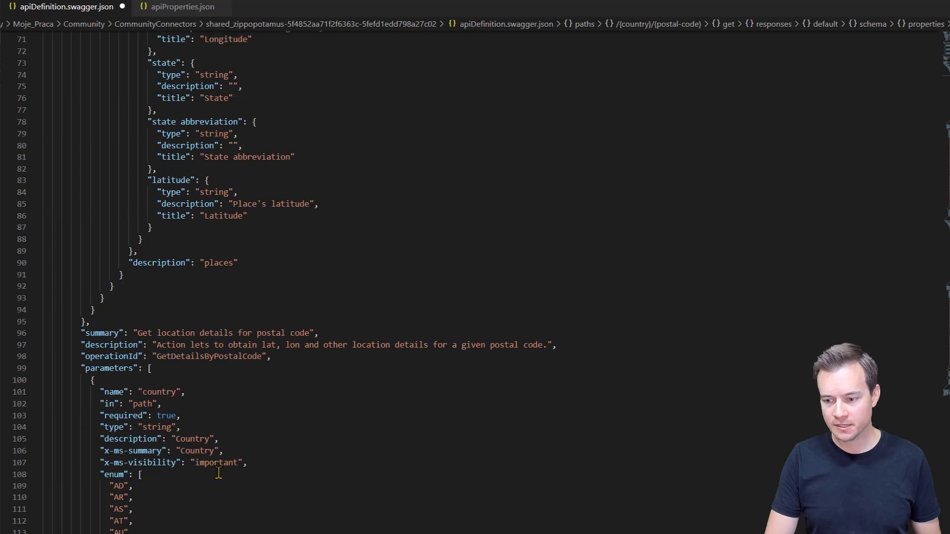
{"action": "left_click", "coordinate": [262, 463]}
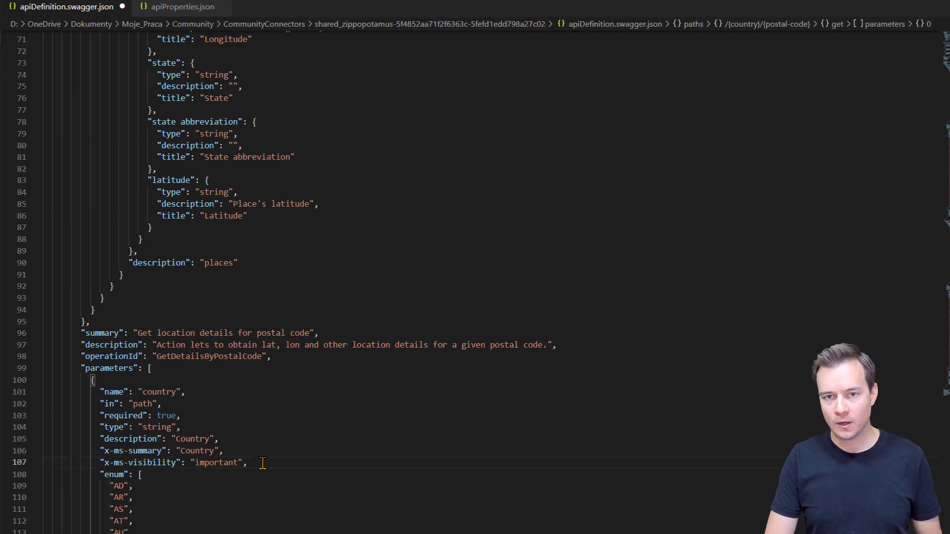
{"action": "key", "text": "Return"}
{"action": "type", "text": "\"x-ms-url-encoding\": \"single\""}
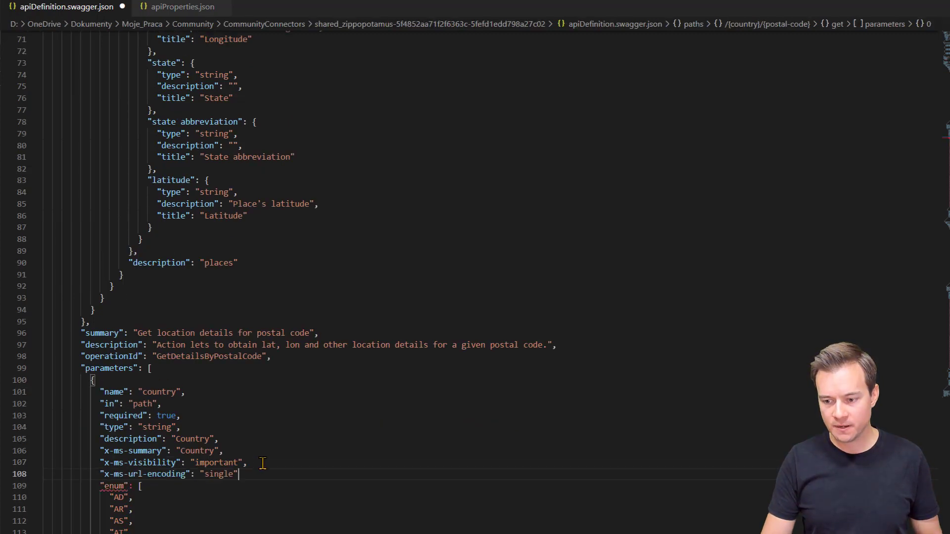
{"action": "type", "text": ","}
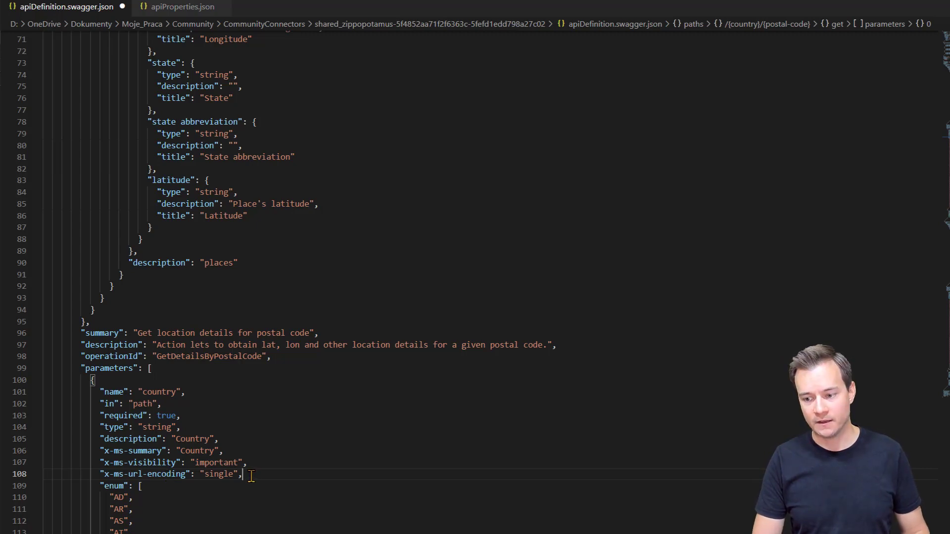
{"action": "scroll", "coordinate": [251, 476], "scroll_direction": "down", "scroll_amount": 20}
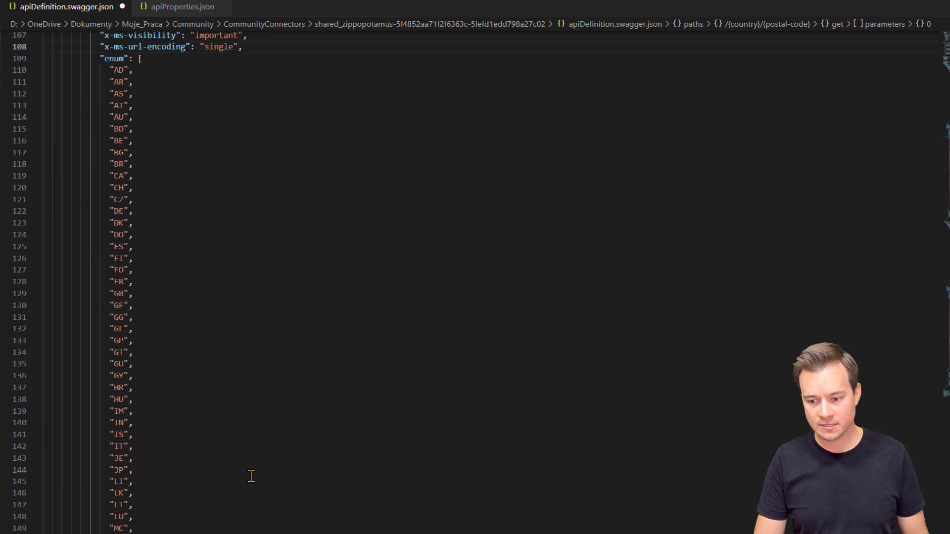
{"action": "scroll", "coordinate": [251, 476], "scroll_direction": "down", "scroll_amount": 2}
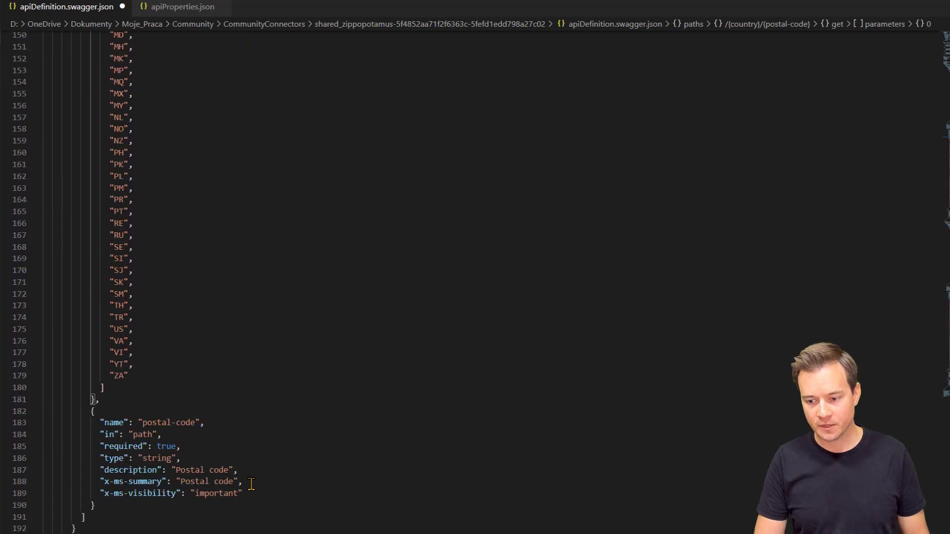
{"action": "left_click", "coordinate": [251, 490]}
{"action": "type", "text": ","}
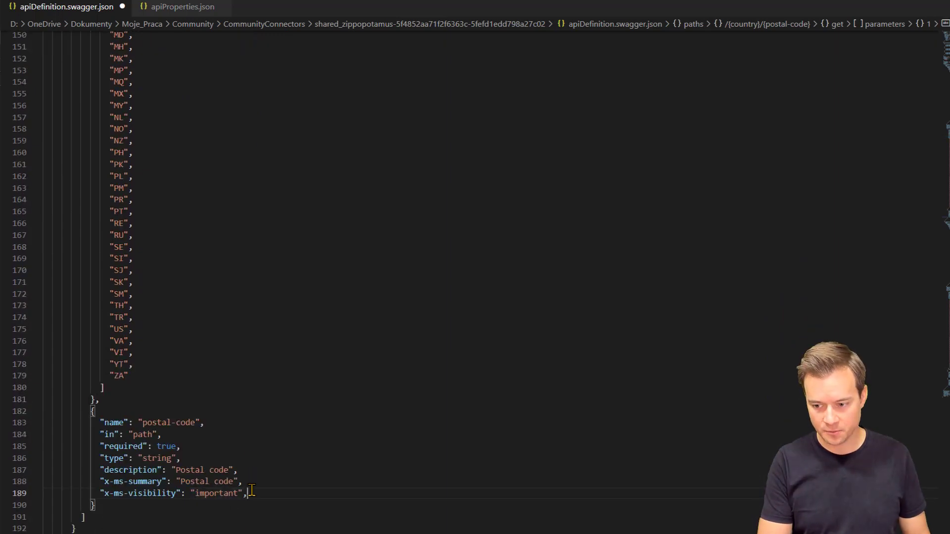
{"action": "key", "text": "Return"}
{"action": "type", "text": "\"x-ms-url-encoding\": \"single\""}
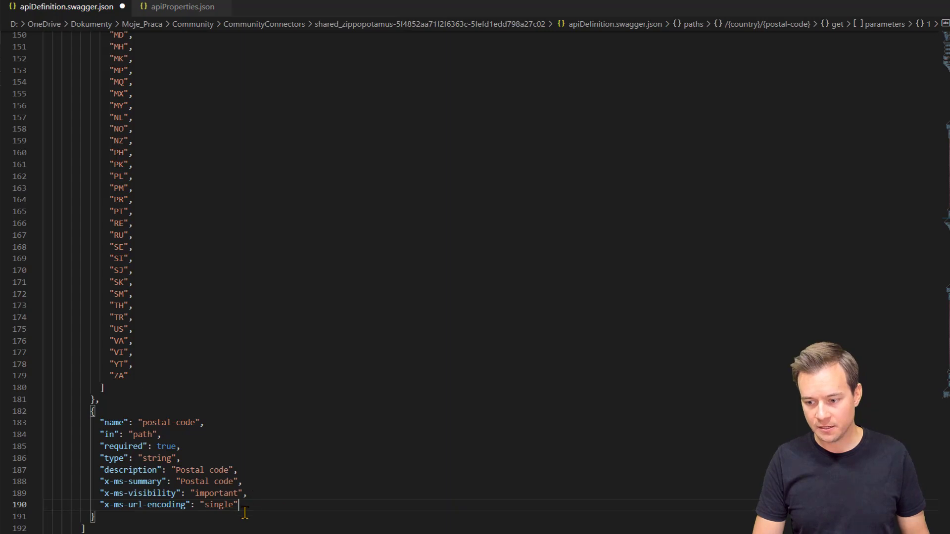
Step: Add "x-ms-url-encoding": "single" to GetDetailsByStateCity's country, state and city parameters
{"action": "scroll", "coordinate": [244, 513], "scroll_direction": "down", "scroll_amount": 20}
{"action": "scroll", "coordinate": [244, 512], "scroll_direction": "down", "scroll_amount": 5}
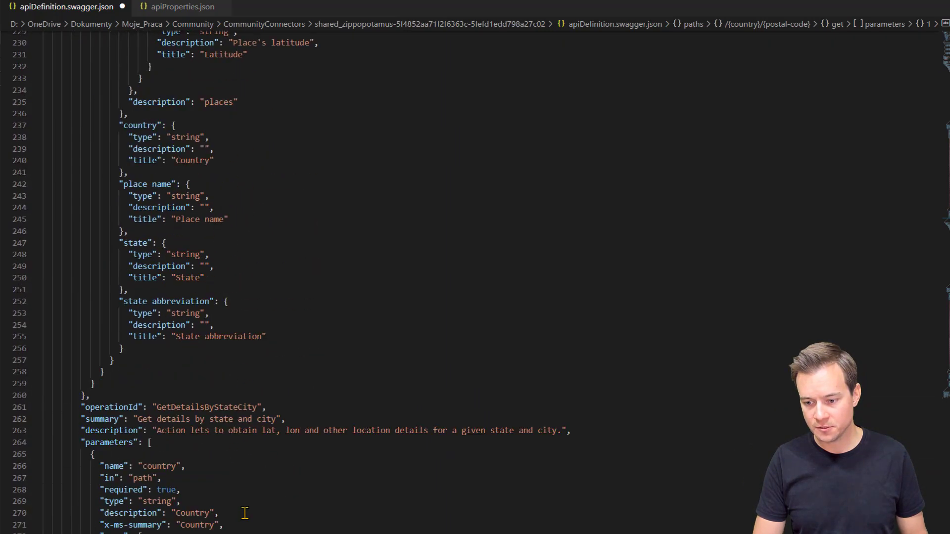
{"action": "left_click", "coordinate": [233, 524]}
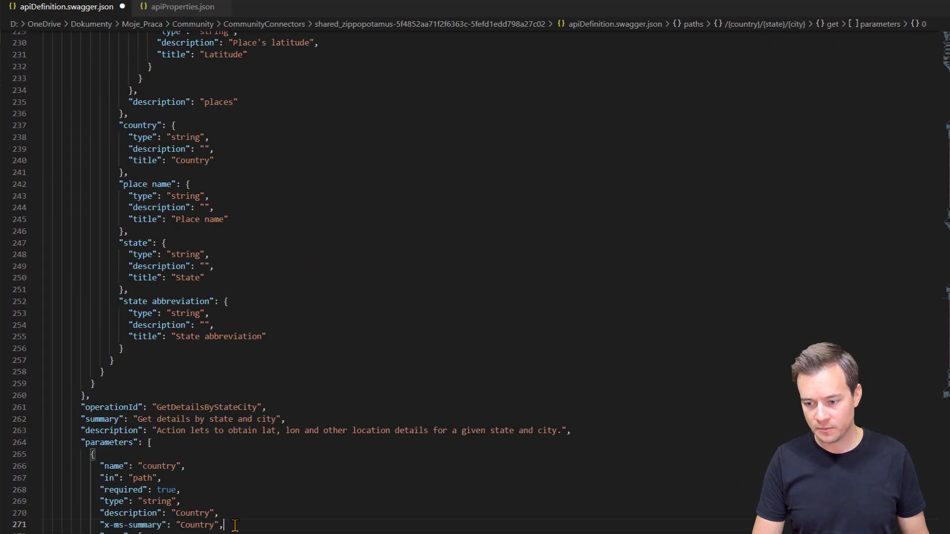
{"action": "type", "text": "\"x-ms-url-encoding\": \"single\","}
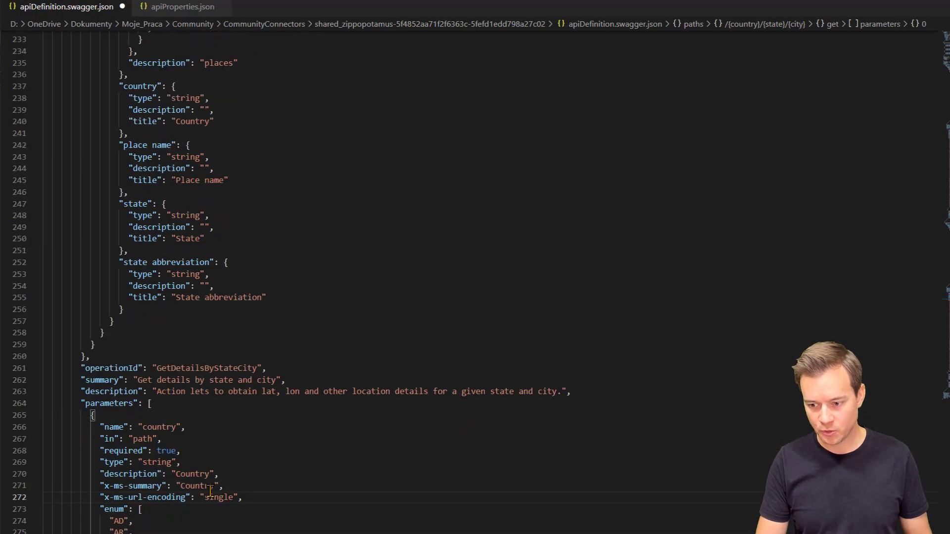
{"action": "scroll", "coordinate": [210, 492], "scroll_direction": "down", "scroll_amount": 7}
{"action": "scroll", "coordinate": [210, 491], "scroll_direction": "down", "scroll_amount": 20}
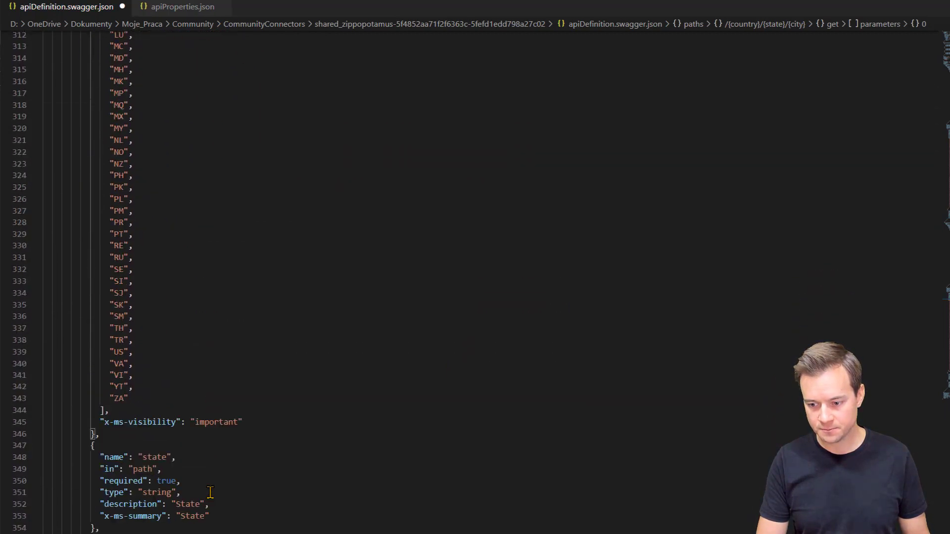
{"action": "left_click", "coordinate": [233, 398]}
{"action": "type", "text": ","}
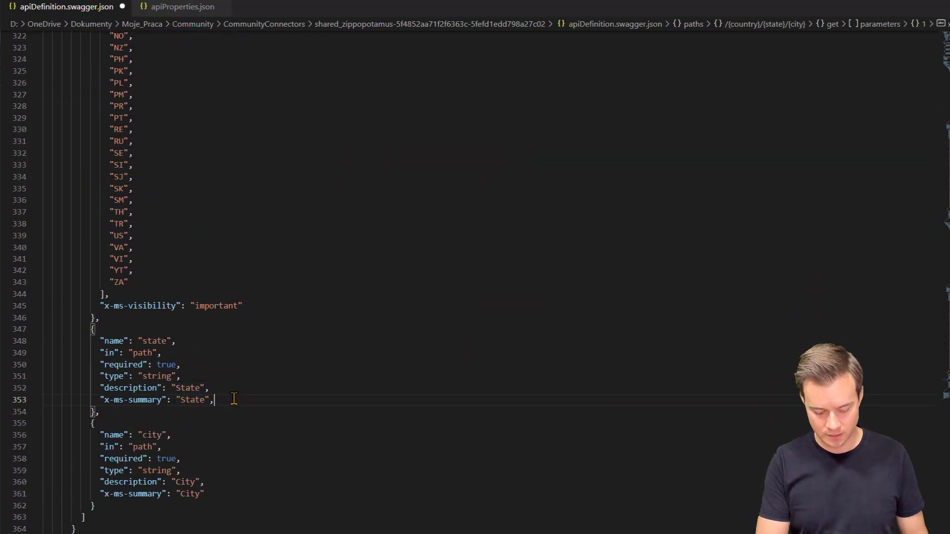
{"action": "key", "text": "Return"}
{"action": "type", "text": "\"x-ms-url-encoding\": \"single\""}
{"action": "left_click", "coordinate": [240, 501]}
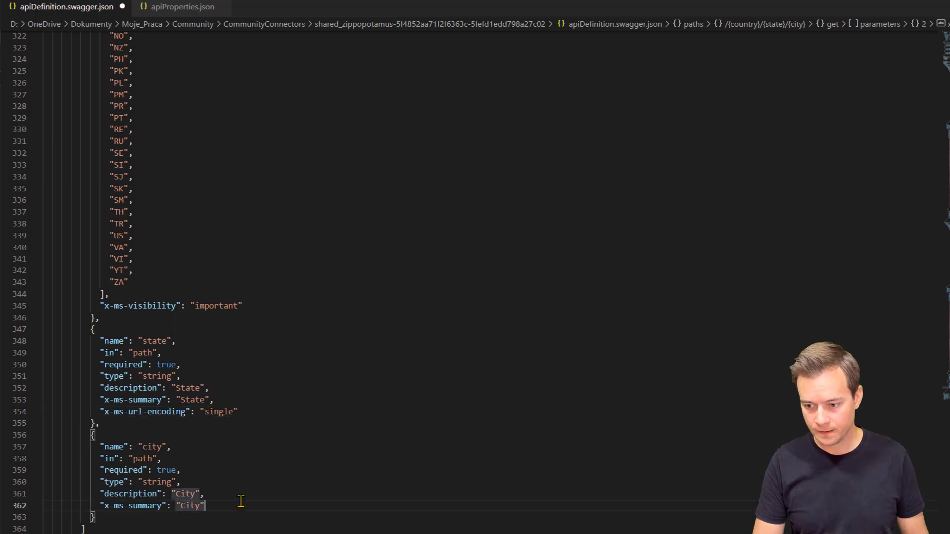
{"action": "type", "text": ","}
{"action": "key", "text": "Return"}
{"action": "type", "text": "\"x-ms-url-encoding\": \"single\""}
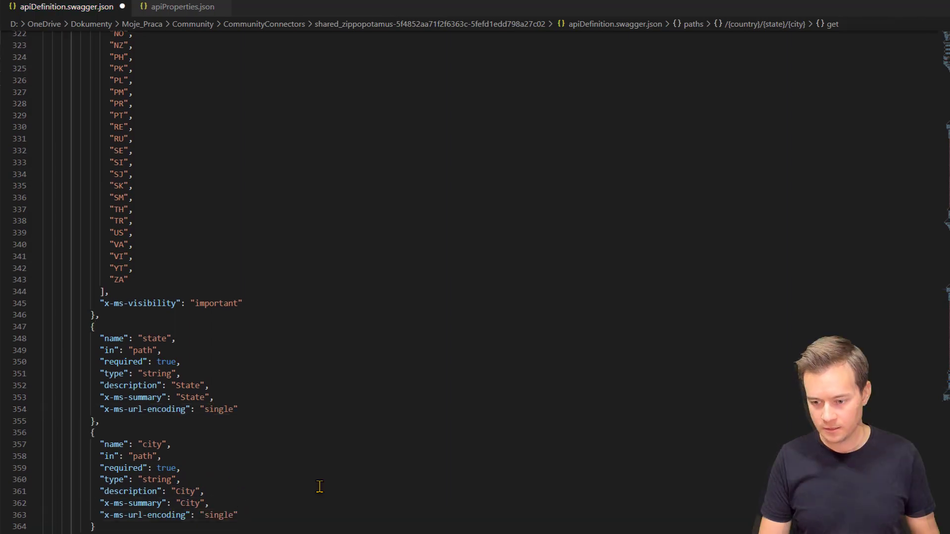
{"action": "scroll", "coordinate": [319, 487], "scroll_direction": "up", "scroll_amount": 4}
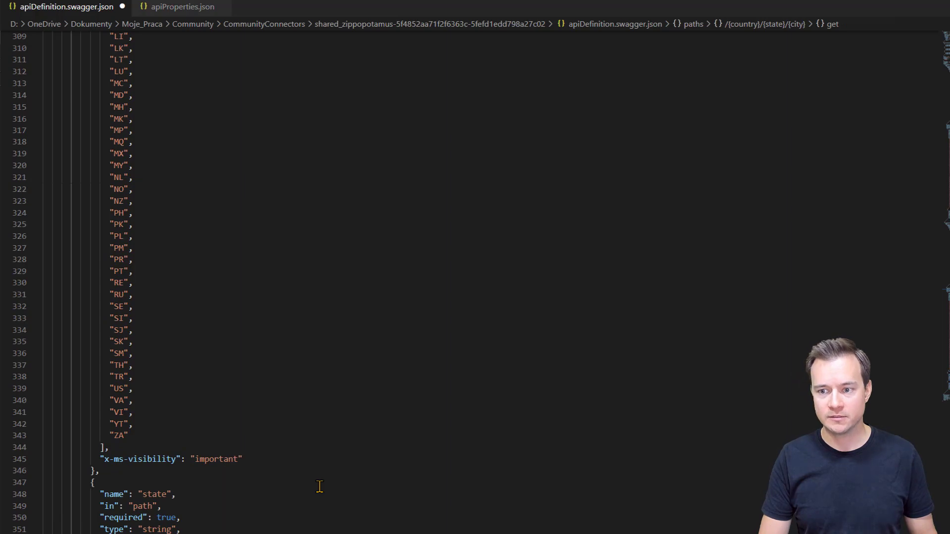
{"action": "scroll", "coordinate": [320, 487], "scroll_direction": "up", "scroll_amount": 16}
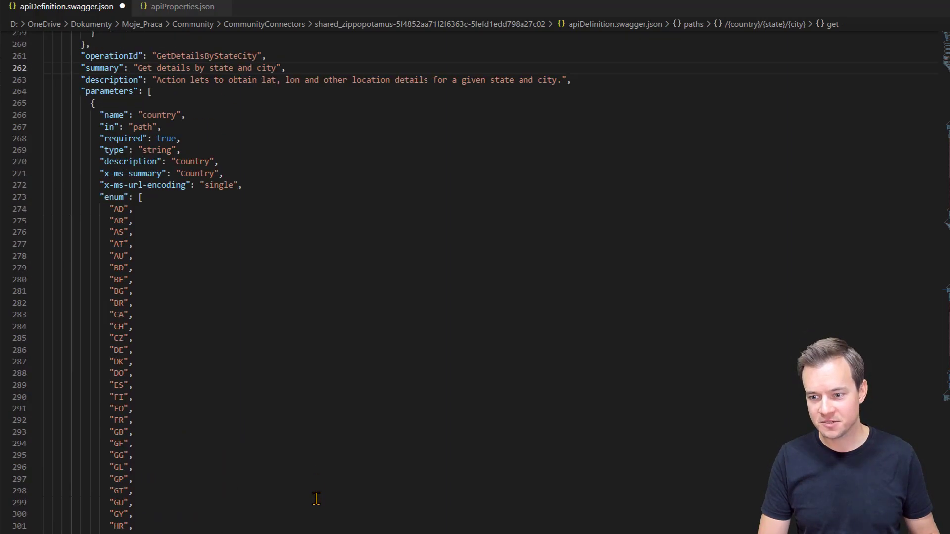
{"action": "scroll", "coordinate": [316, 498], "scroll_direction": "up", "scroll_amount": 5}
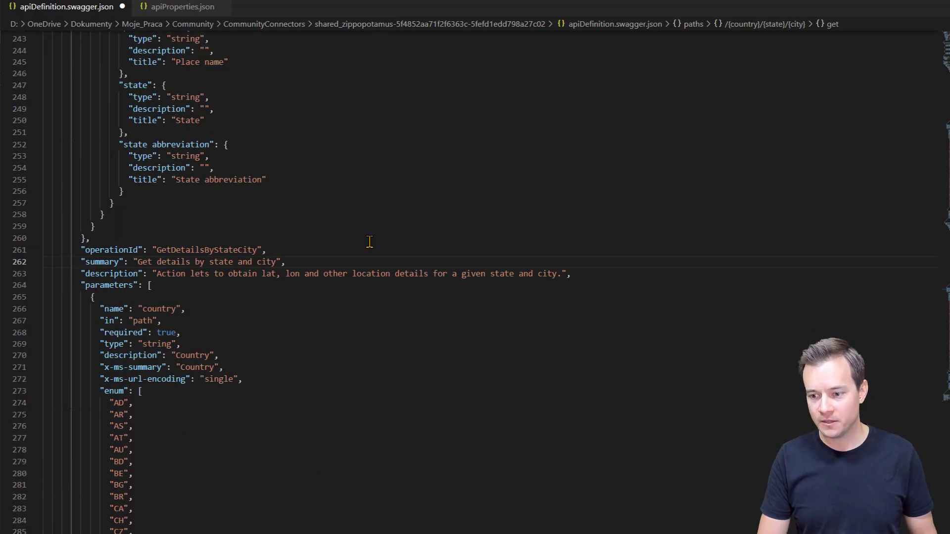
{"action": "scroll", "coordinate": [369, 244], "scroll_direction": "up", "scroll_amount": 4}
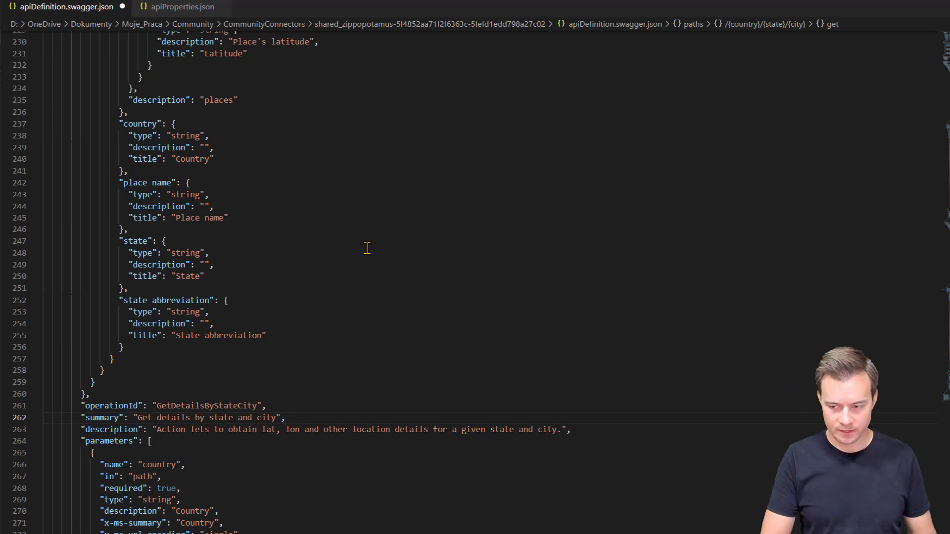
Step: Remove the stray characters from the 'Get details by state and city' summary and save apiDefinition.swagger.json
{"action": "key", "text": "Left"}
{"action": "key", "text": "Left"}
{"action": "key", "text": "Left"}
{"action": "key", "text": "Left"}
{"action": "type", "text": "\\"}
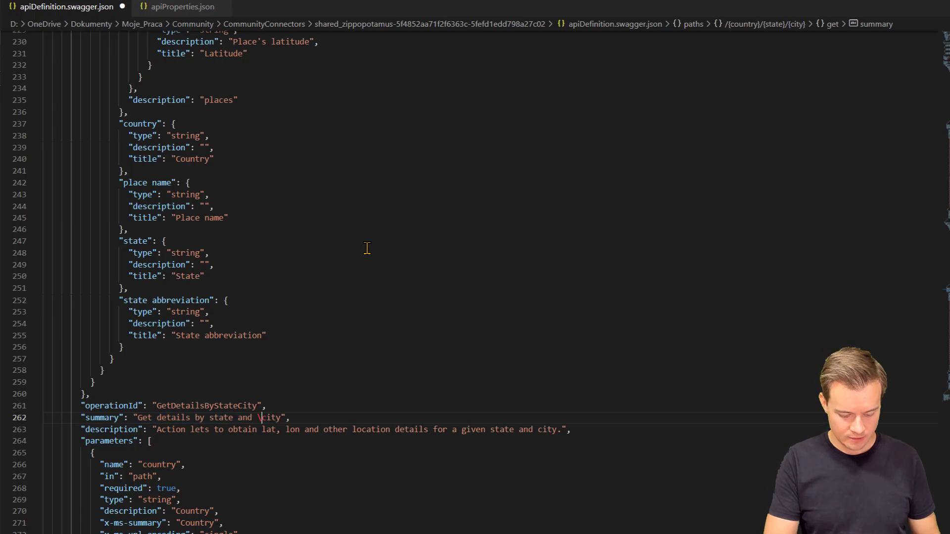
{"action": "type", "text": "u2342"}
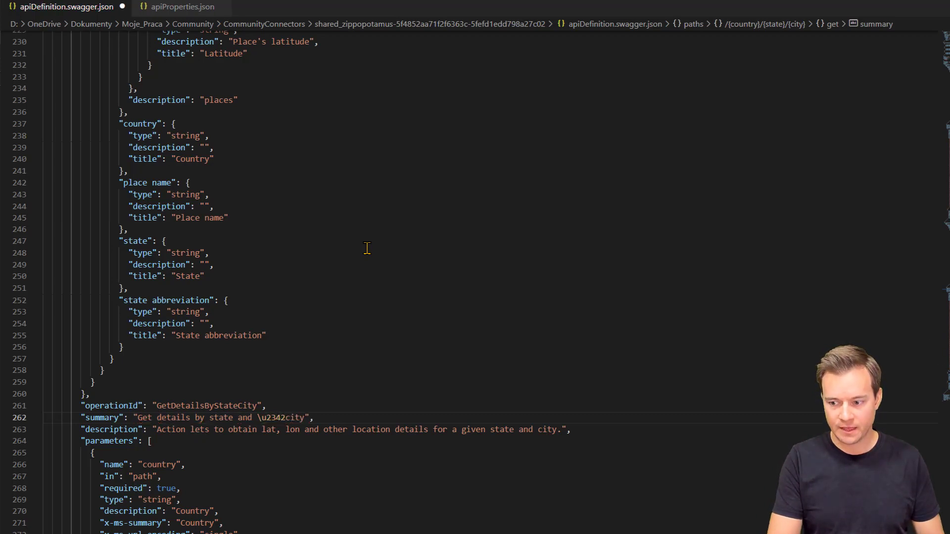
{"action": "key", "text": "BackSpace"}
{"action": "key", "text": "BackSpace"}
{"action": "key", "text": "BackSpace"}
{"action": "key", "text": "BackSpace"}
{"action": "key", "text": "BackSpace"}
{"action": "key", "text": "BackSpace"}
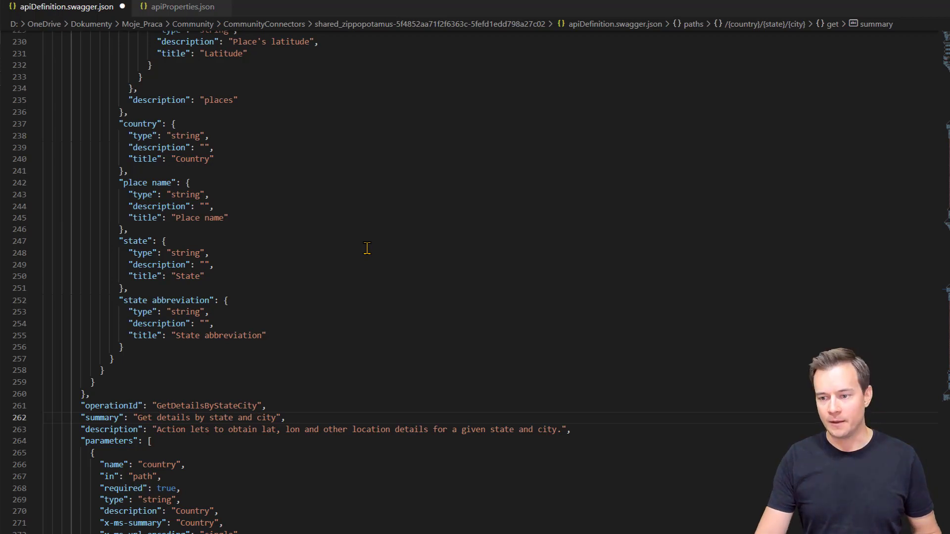
{"action": "key", "text": "ctrl+s"}
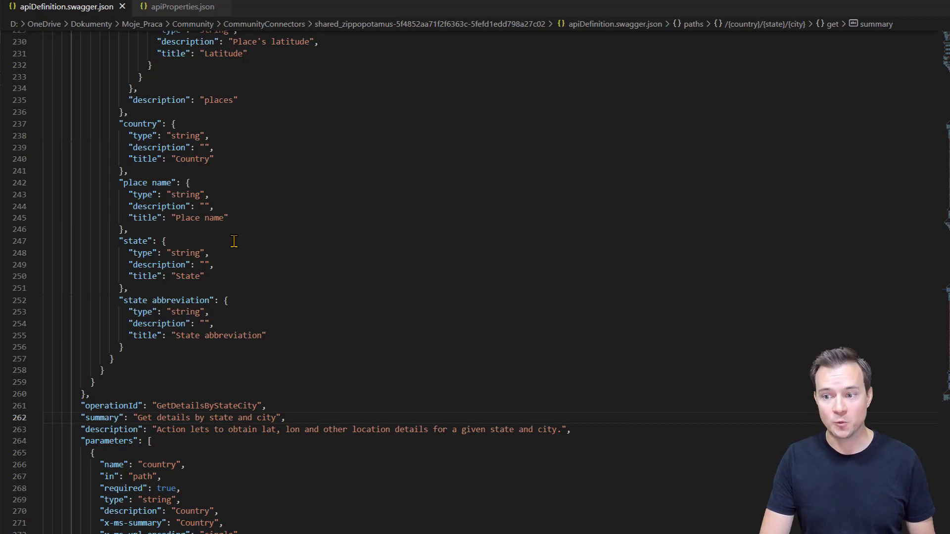
{"action": "key", "text": "alt+Tab"}
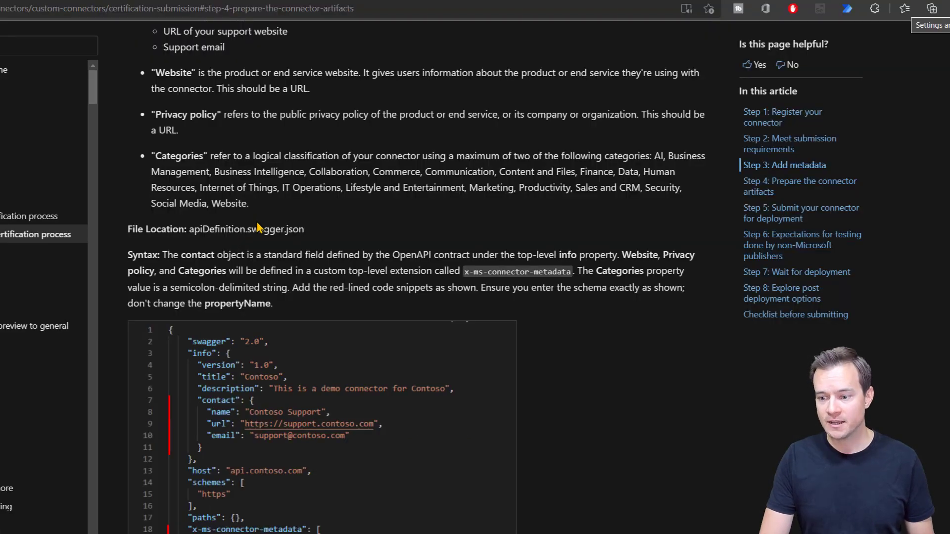
Step: Copy the 'paconn validate --api-def' command from Step 3d of the docs
{"action": "scroll", "coordinate": [591, 289], "scroll_direction": "down", "scroll_amount": 9}
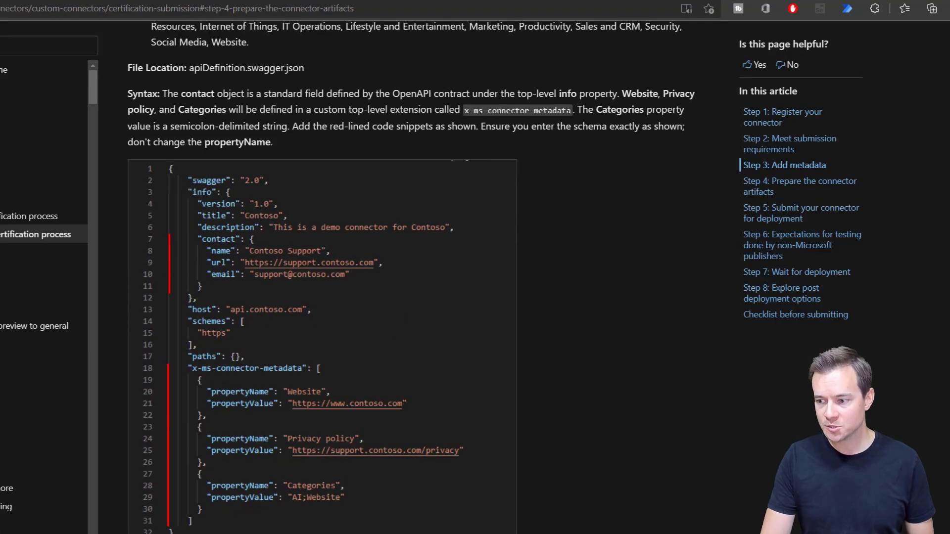
{"action": "scroll", "coordinate": [418, 277], "scroll_direction": "down", "scroll_amount": 13}
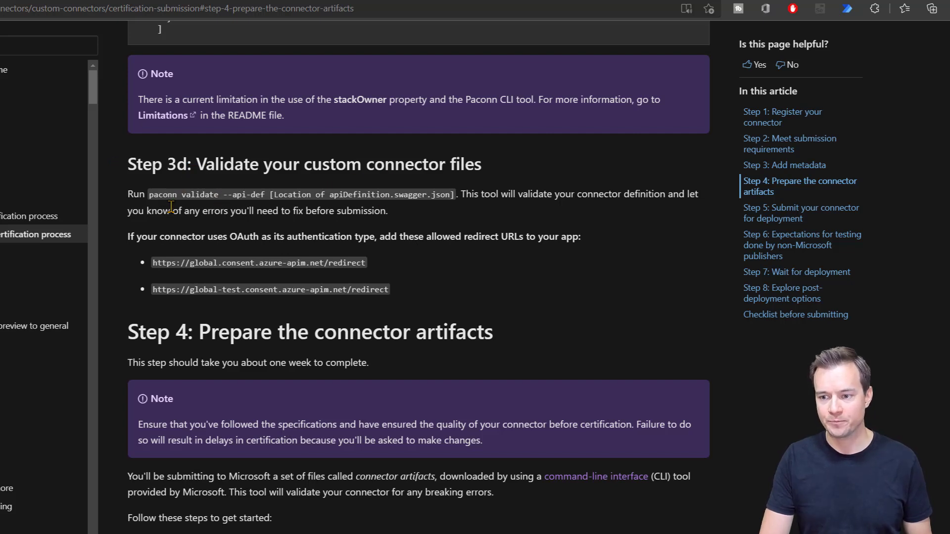
{"action": "left_click_drag", "start_coordinate": [150, 196], "coordinate": [271, 208]}
{"action": "key", "text": "ctrl+c"}
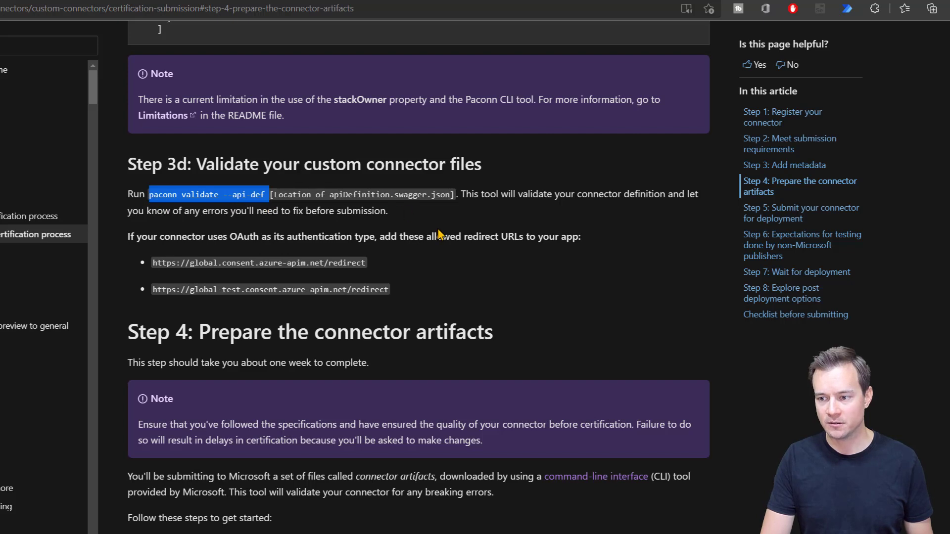
{"action": "key", "text": "alt+Tab"}
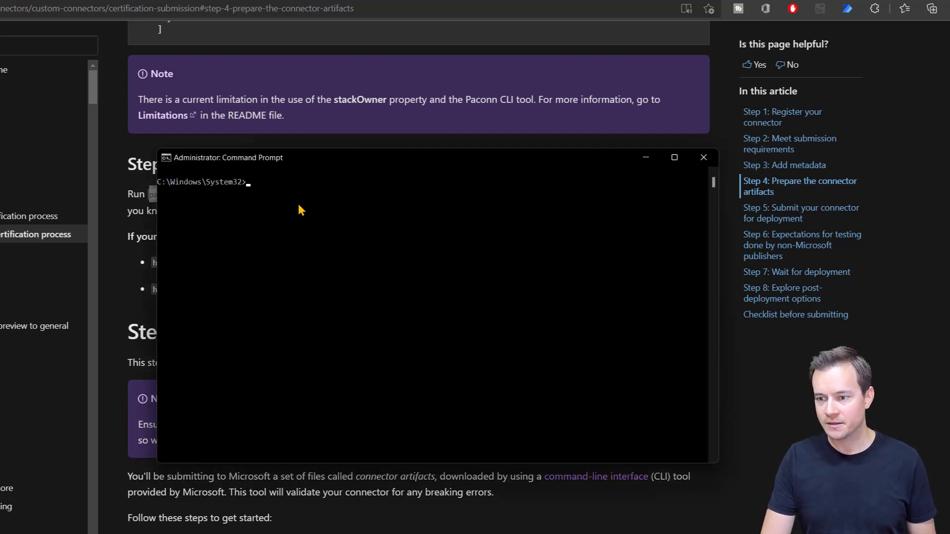
Step: On drive D:, run 'paconn validate --api-def apiDefinition.swagger.json', which reports errors
{"action": "left_click", "coordinate": [277, 192]}
{"action": "key", "text": "Escape"}
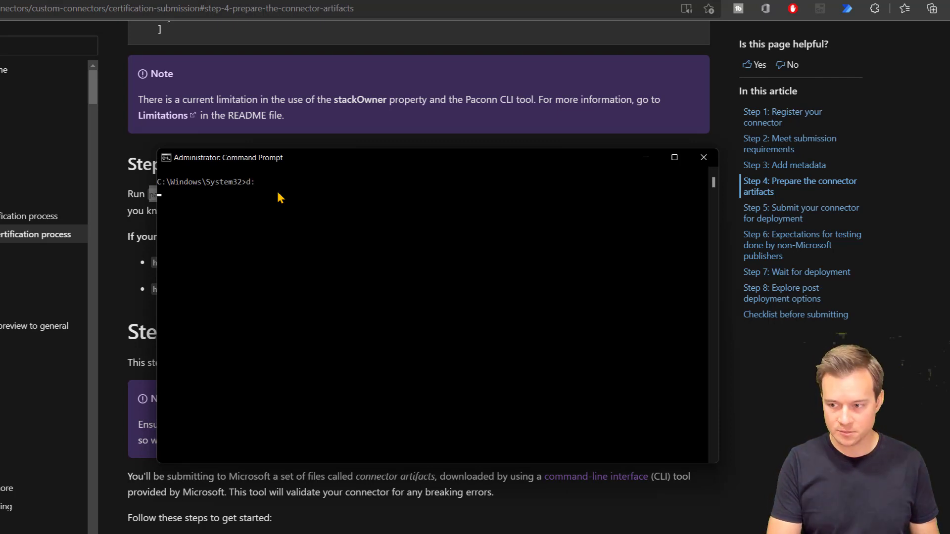
{"action": "type", "text": "d:"}
{"action": "key", "text": "Return"}
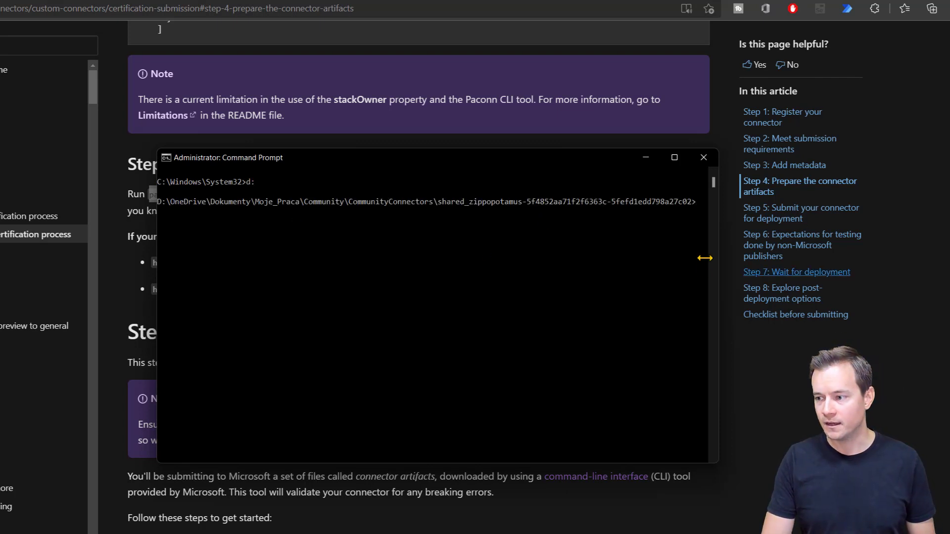
{"action": "key", "text": "ctrl+v"}
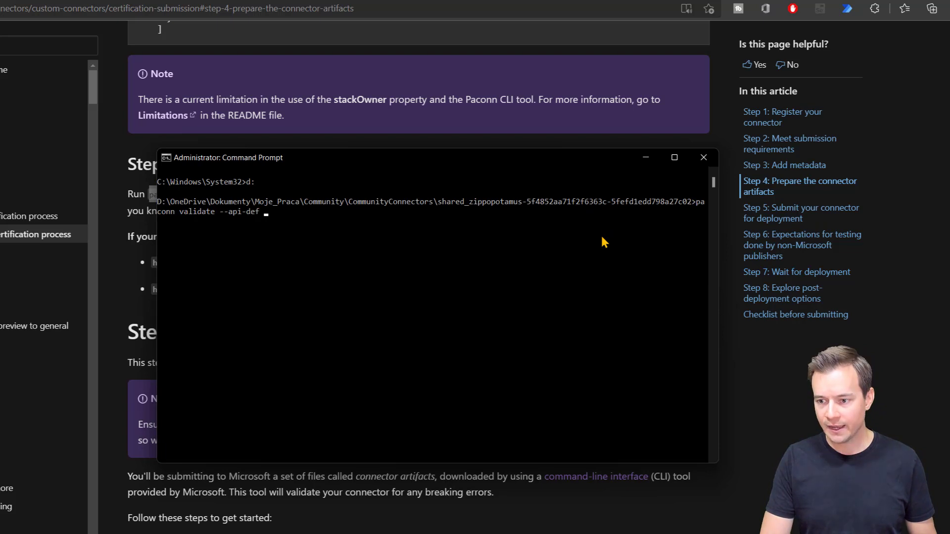
{"action": "key", "text": "alt+Tab"}
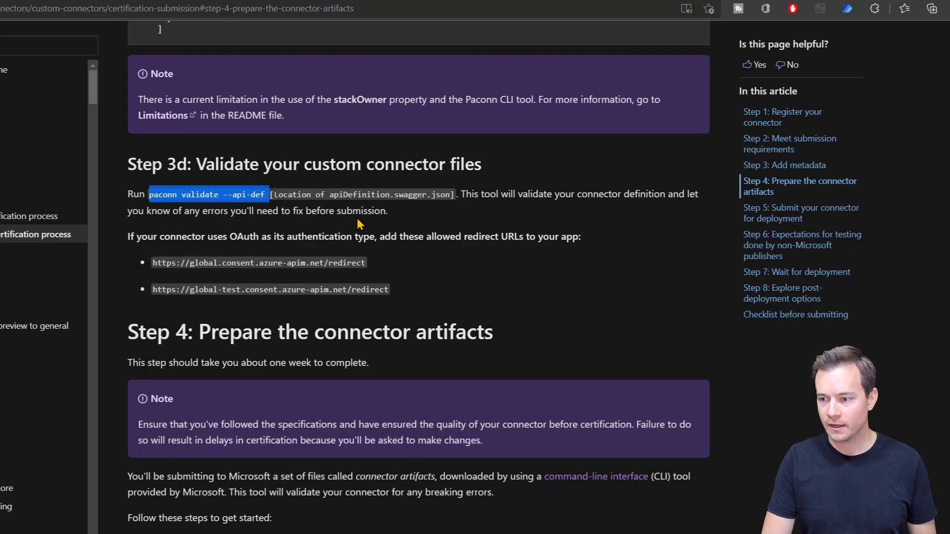
{"action": "left_click_drag", "start_coordinate": [328, 195], "coordinate": [448, 193]}
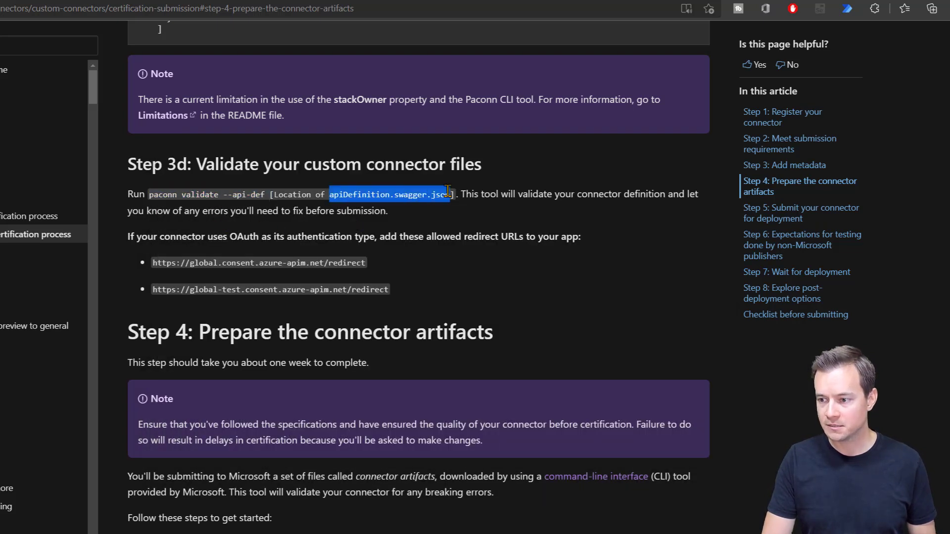
{"action": "key", "text": "ctrl+c"}
{"action": "key", "text": "alt+Tab"}
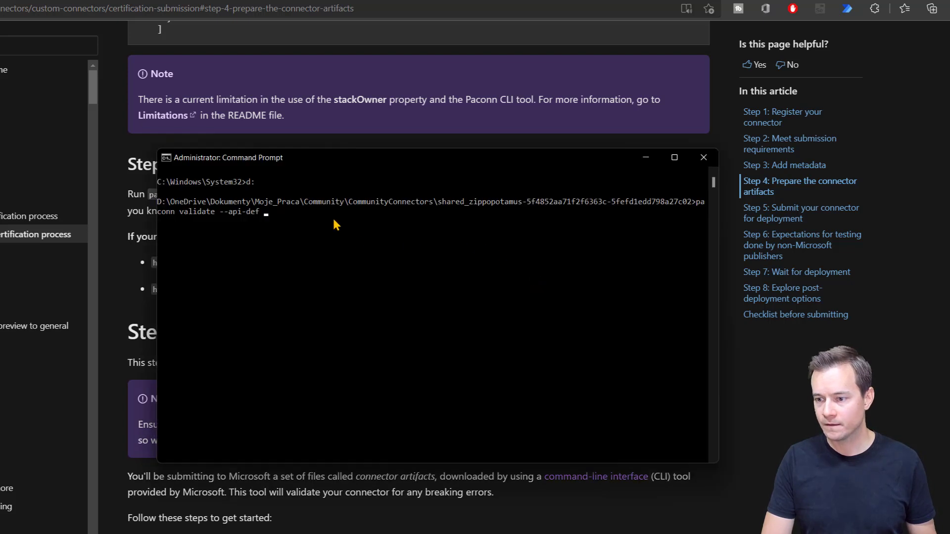
{"action": "key", "text": "ctrl+v"}
{"action": "key", "text": "Return"}
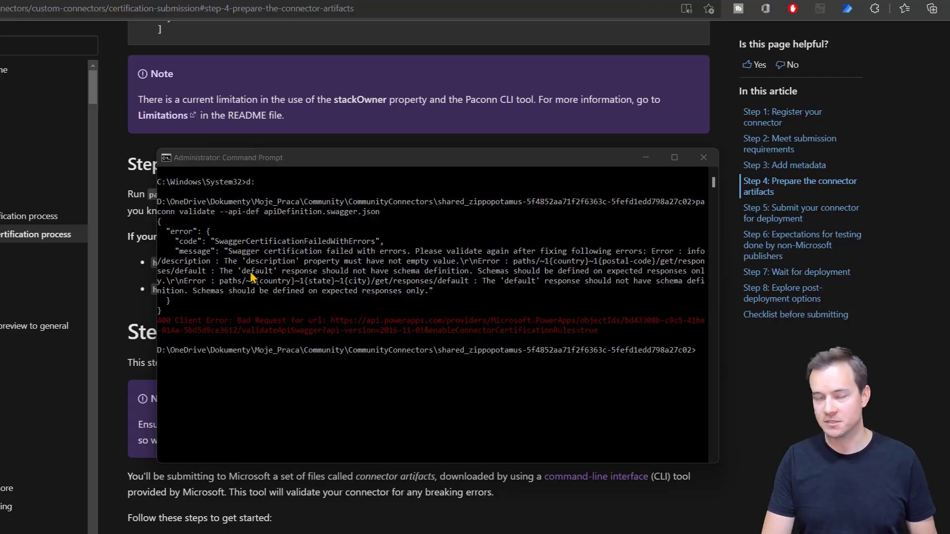
{"action": "key", "text": "alt+Tab"}
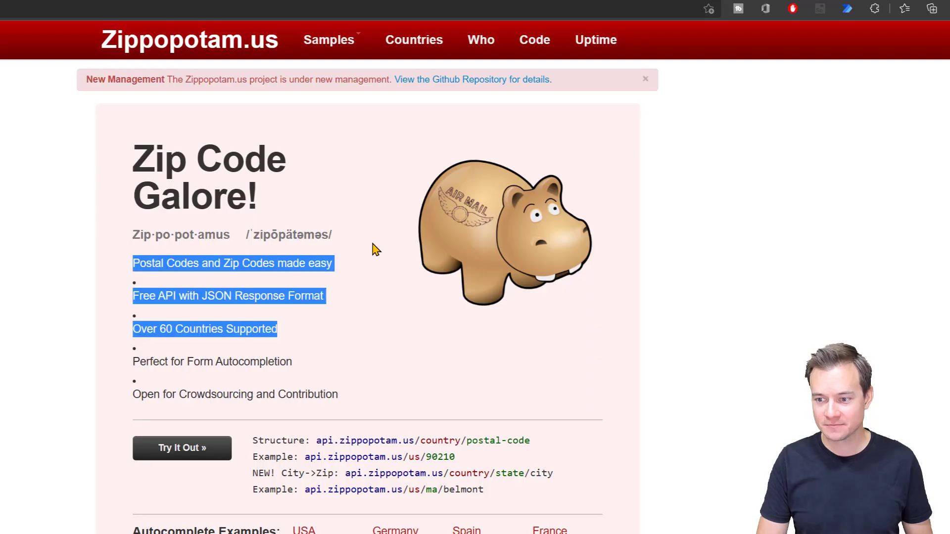
Step: Describe the API as postal-code and state/city location lookups for over 60 countries, and save
{"action": "left_click", "coordinate": [374, 249]}
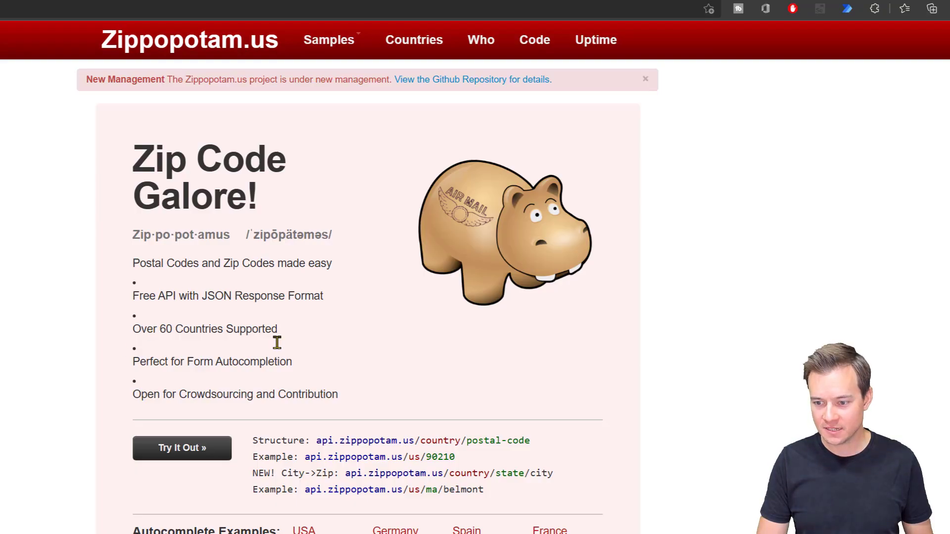
{"action": "left_click_drag", "start_coordinate": [277, 331], "coordinate": [133, 329]}
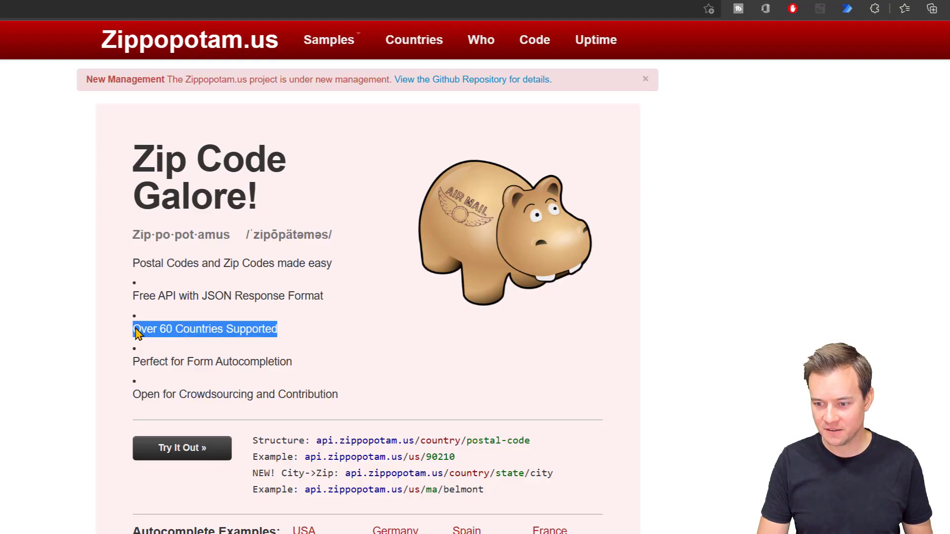
{"action": "key", "text": "alt+Tab"}
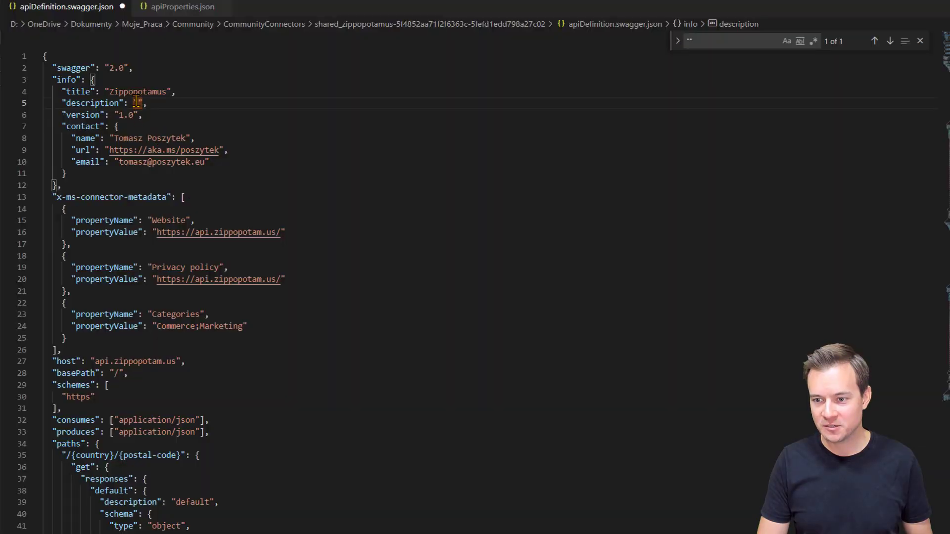
{"action": "type", "text": "API allows to obtain location "}
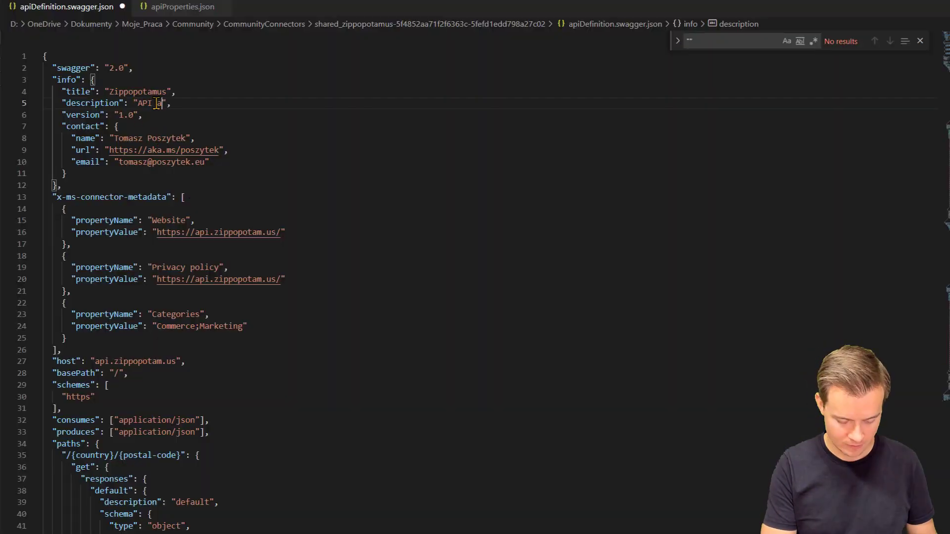
{"action": "type", "text": "details for a gi"}
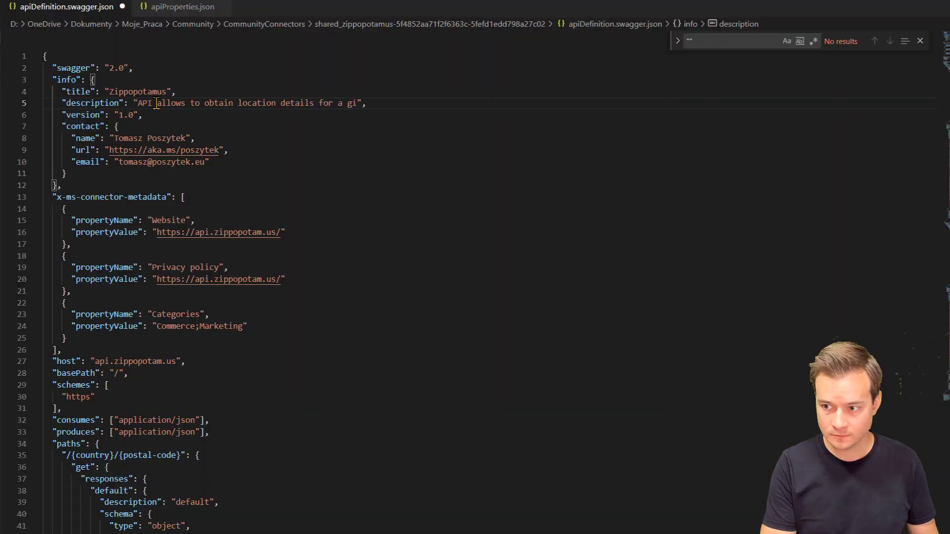
{"action": "type", "text": "ven postal code or state and cit"}
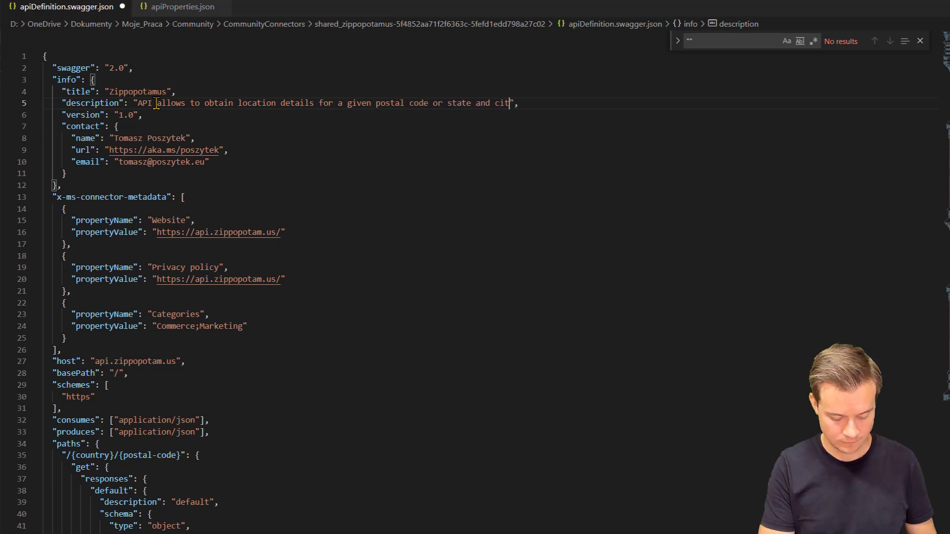
{"action": "type", "text": "y. It pr"}
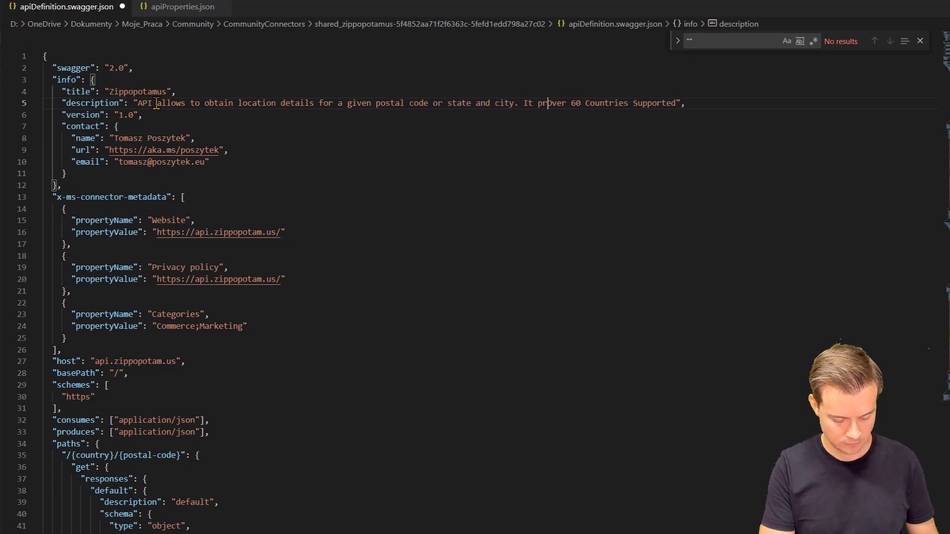
{"action": "type", "text": "ovides data for ov"}
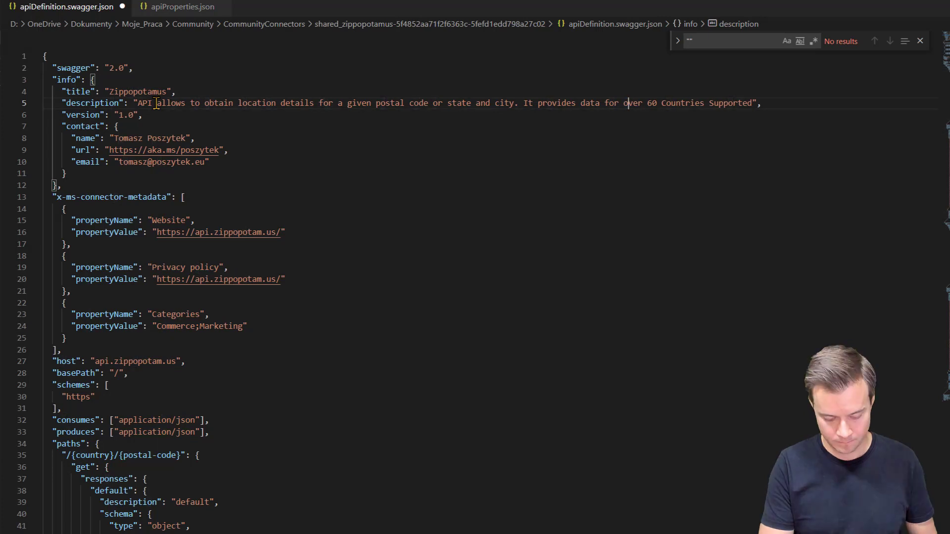
{"action": "type", "text": "er 60 countries."}
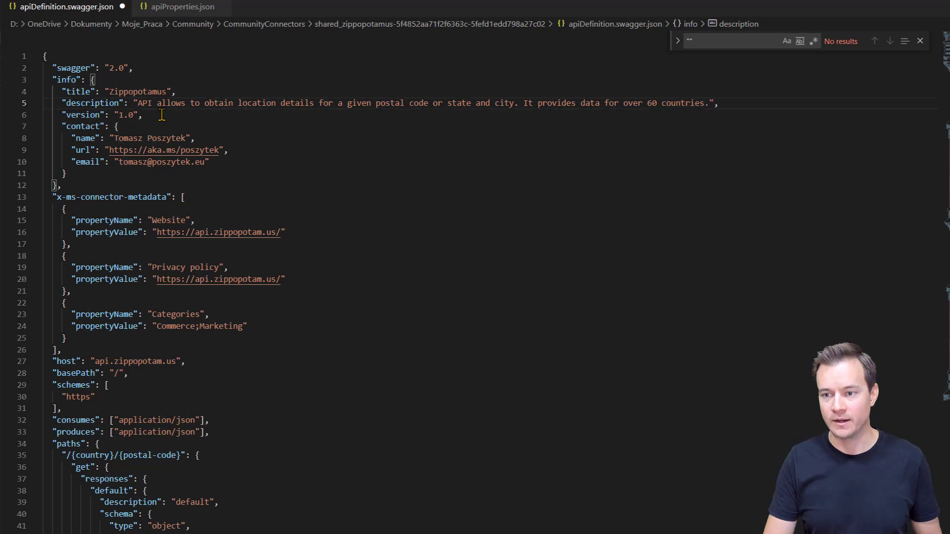
{"action": "left_click", "coordinate": [161, 114]}
{"action": "key", "text": "ctrl+s"}
{"action": "key", "text": "alt+Tab"}
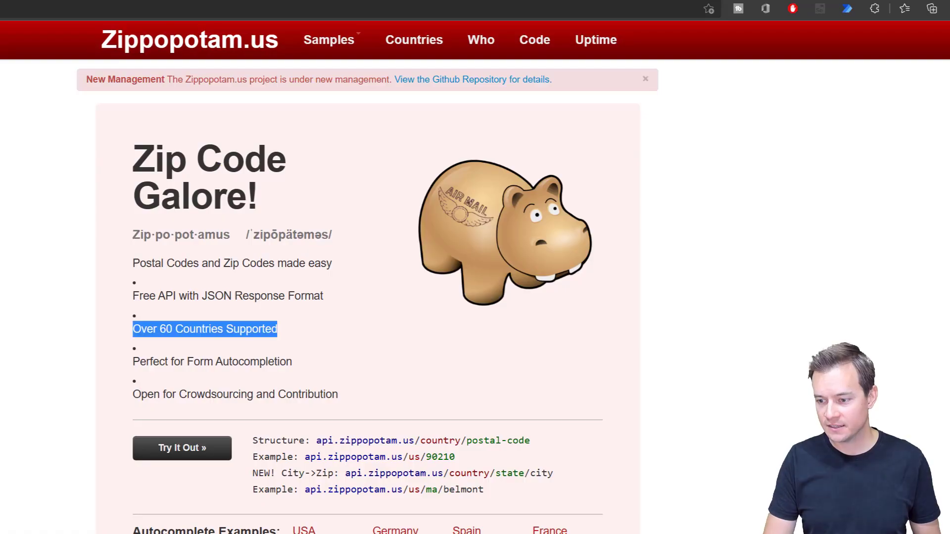
{"action": "key", "text": "alt+Tab"}
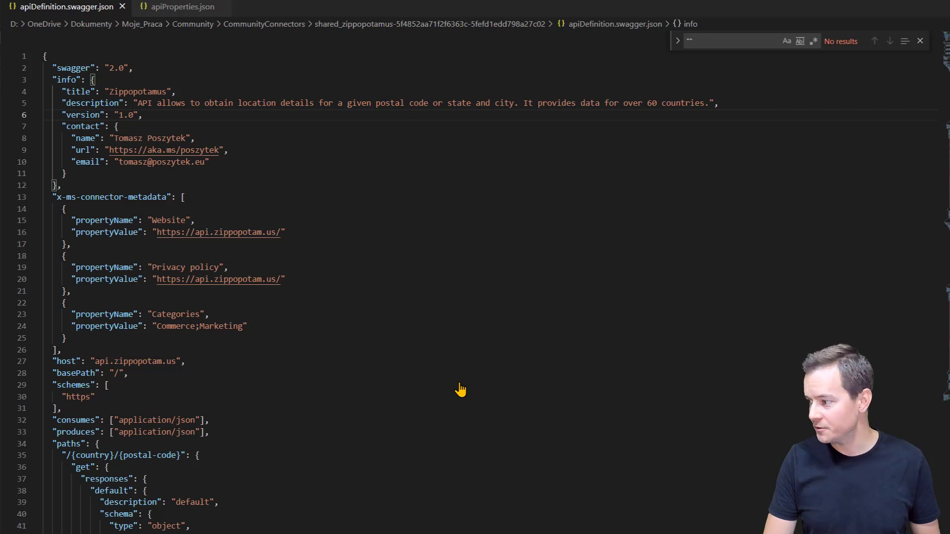
Step: Change the 'default' response keys on lines 38 and 198 to 200
{"action": "key", "text": "alt+Tab"}
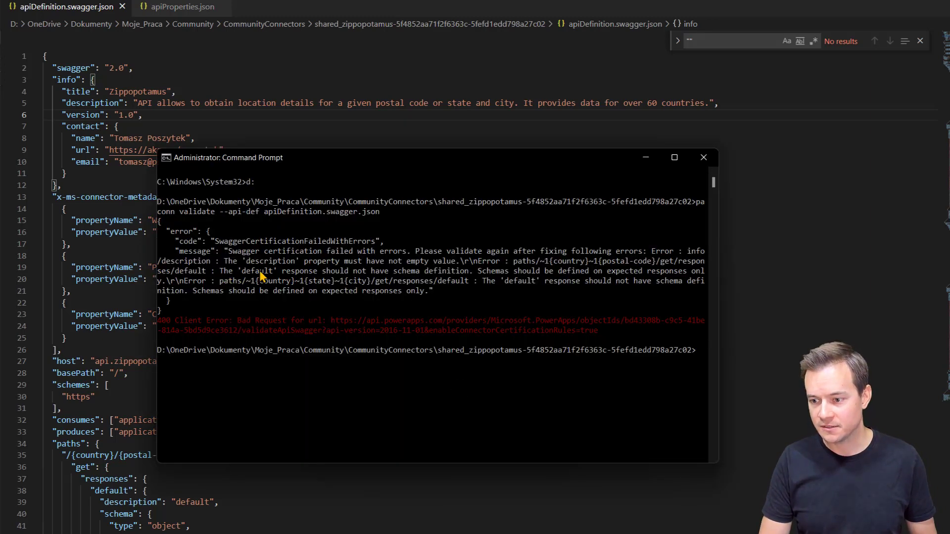
{"action": "key", "text": "alt+Tab"}
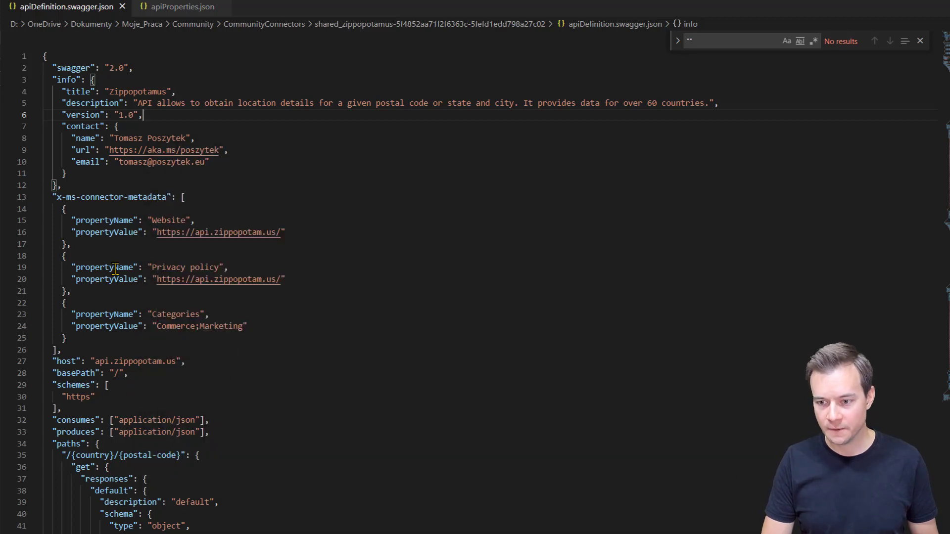
{"action": "scroll", "coordinate": [125, 267], "scroll_direction": "down", "scroll_amount": 7}
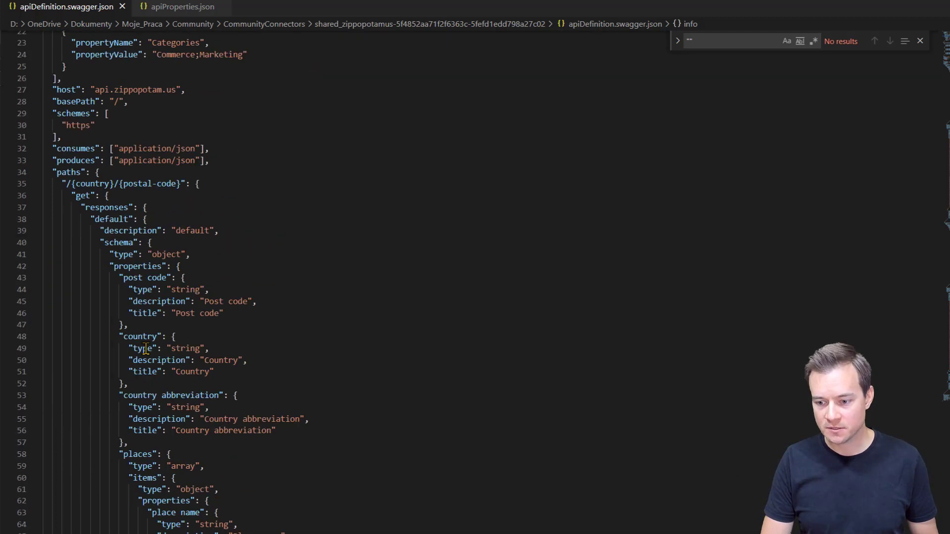
{"action": "double_click", "coordinate": [108, 219]}
{"action": "type", "text": "200"}
{"action": "scroll", "coordinate": [182, 266], "scroll_direction": "down", "scroll_amount": 1}
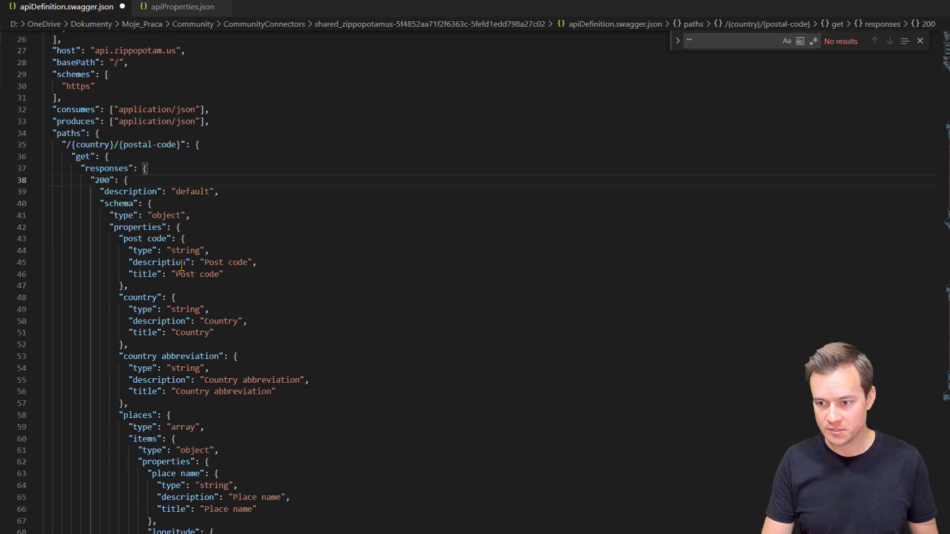
{"action": "scroll", "coordinate": [182, 266], "scroll_direction": "down", "scroll_amount": 16}
{"action": "scroll", "coordinate": [181, 309], "scroll_direction": "down", "scroll_amount": 20}
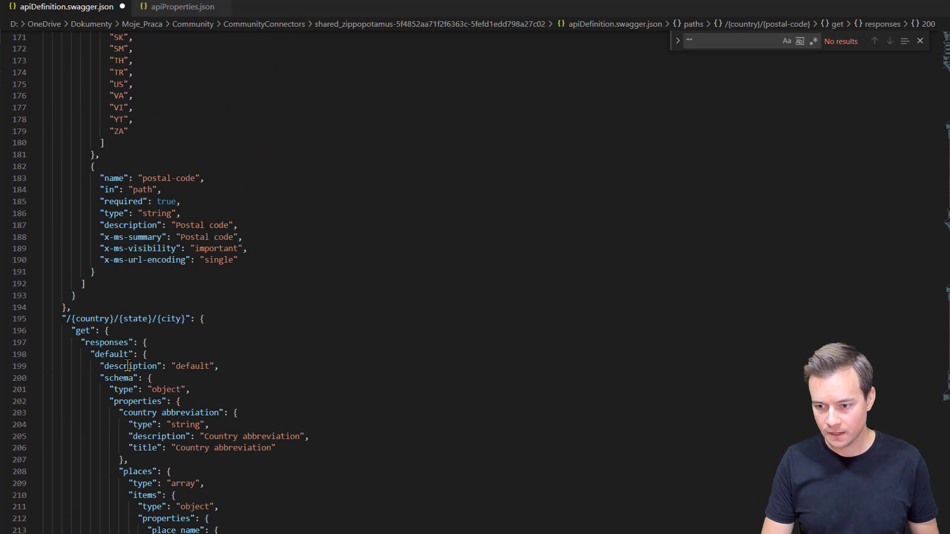
{"action": "double_click", "coordinate": [117, 355]}
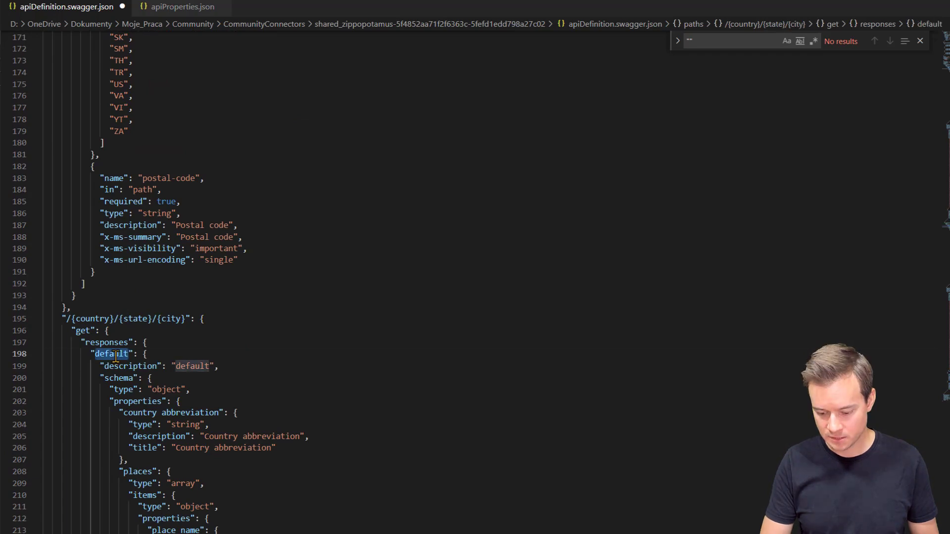
{"action": "type", "text": "200"}
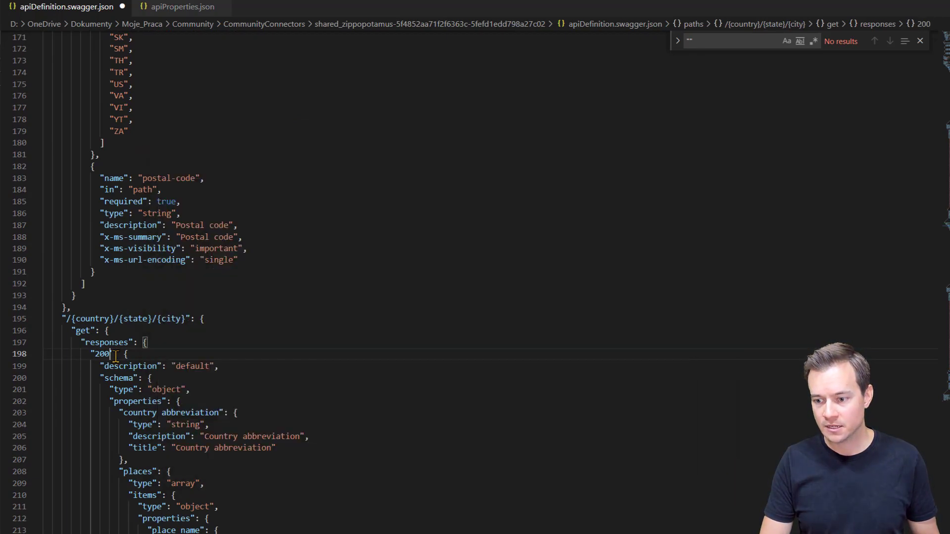
Step: Rerun paconn validate in Command Prompt and confirm the API definition now passes
{"action": "key", "text": "alt+Tab"}
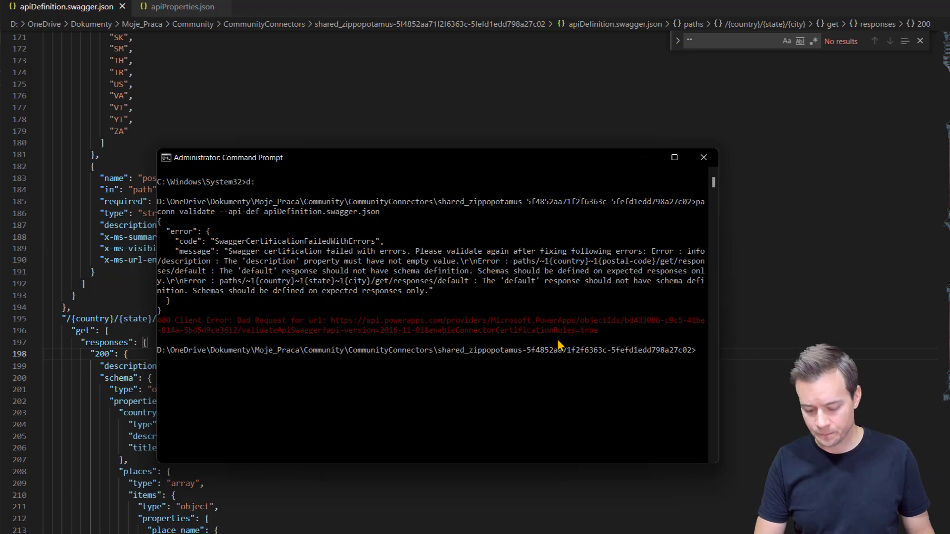
{"action": "key", "text": "Up"}
{"action": "key", "text": "Return"}
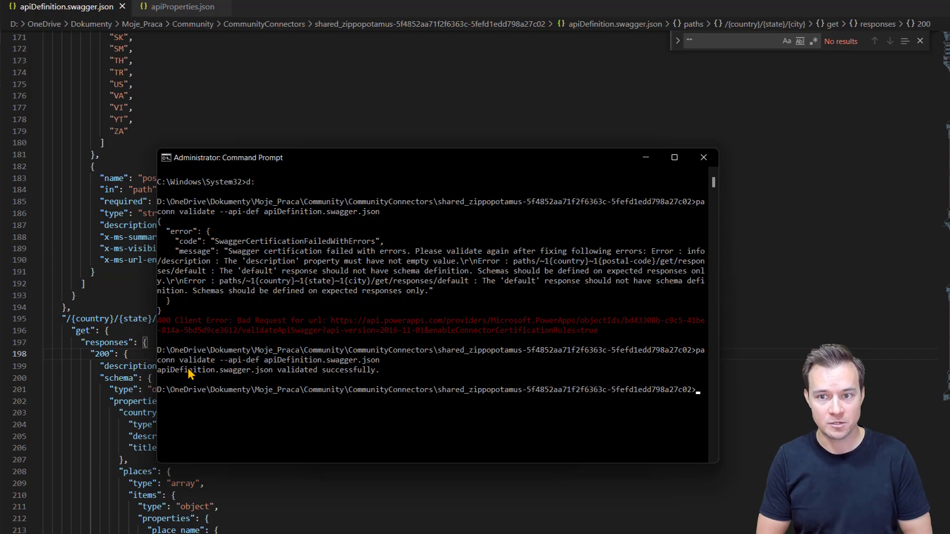
{"action": "left_click", "coordinate": [645, 161]}
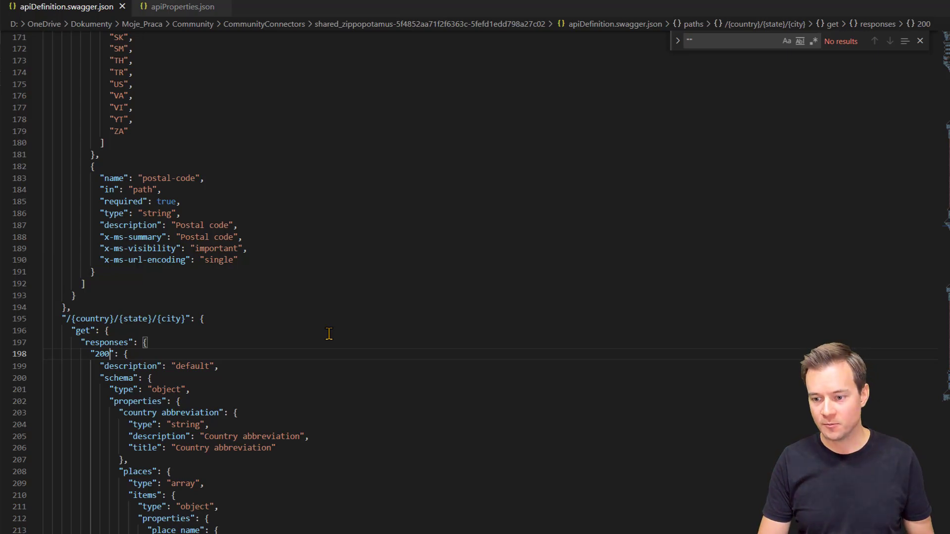
{"action": "key", "text": "alt+Tab"}
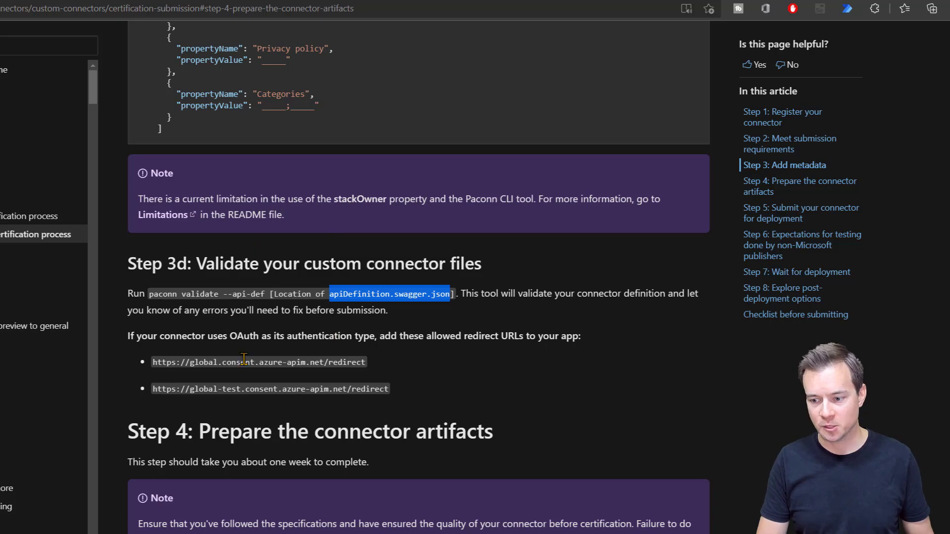
Step: Look through the docs' Readme.md example and readme template, ending on the PowerPlatformConnectors repo
{"action": "scroll", "coordinate": [245, 360], "scroll_direction": "down", "scroll_amount": 2}
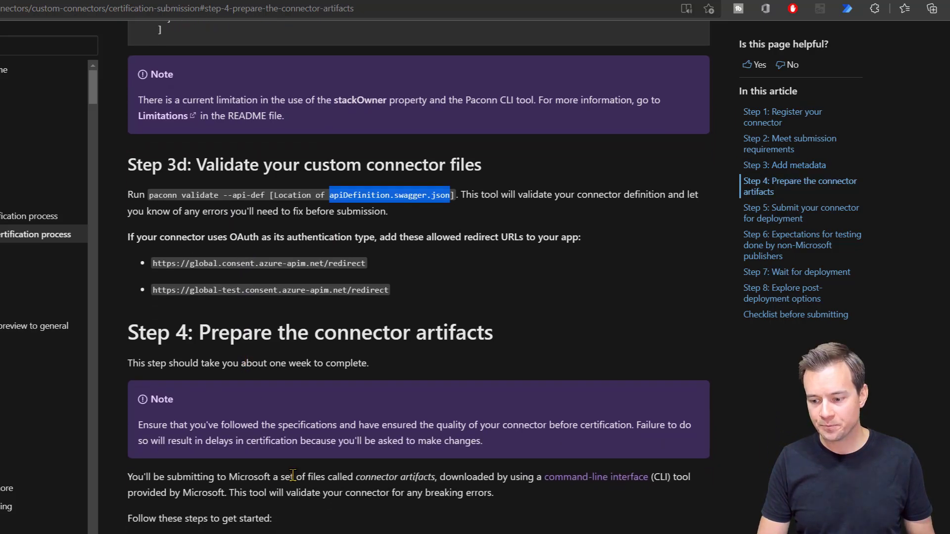
{"action": "scroll", "coordinate": [299, 482], "scroll_direction": "down", "scroll_amount": 10}
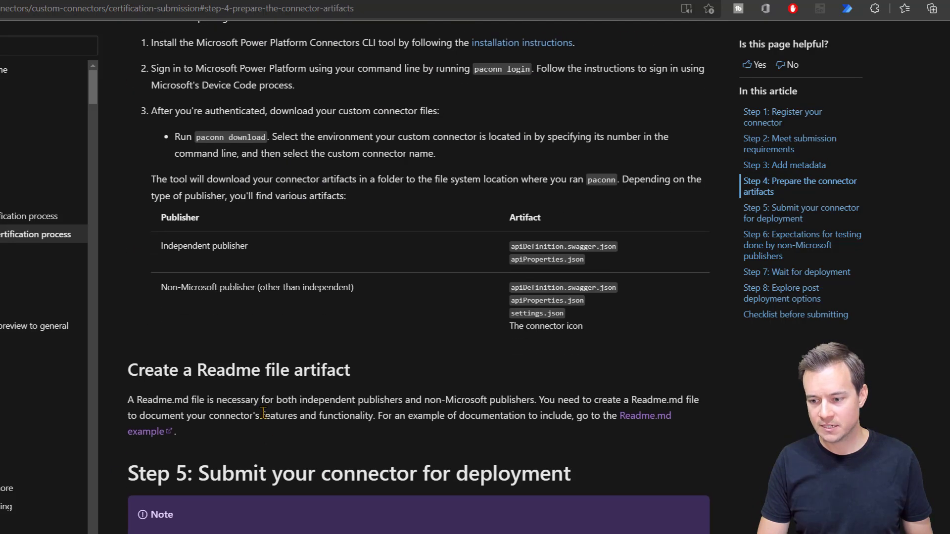
{"action": "scroll", "coordinate": [264, 413], "scroll_direction": "down", "scroll_amount": 4}
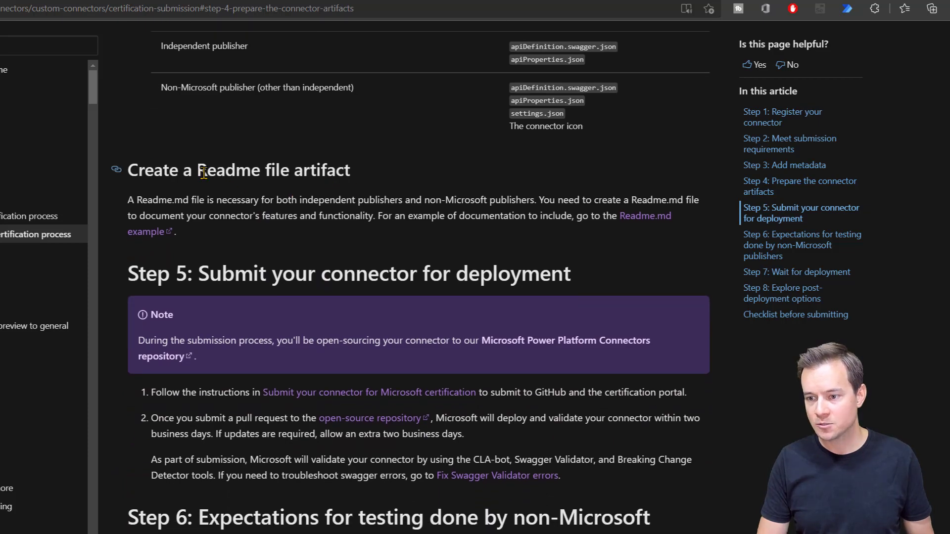
{"action": "left_click", "coordinate": [639, 217]}
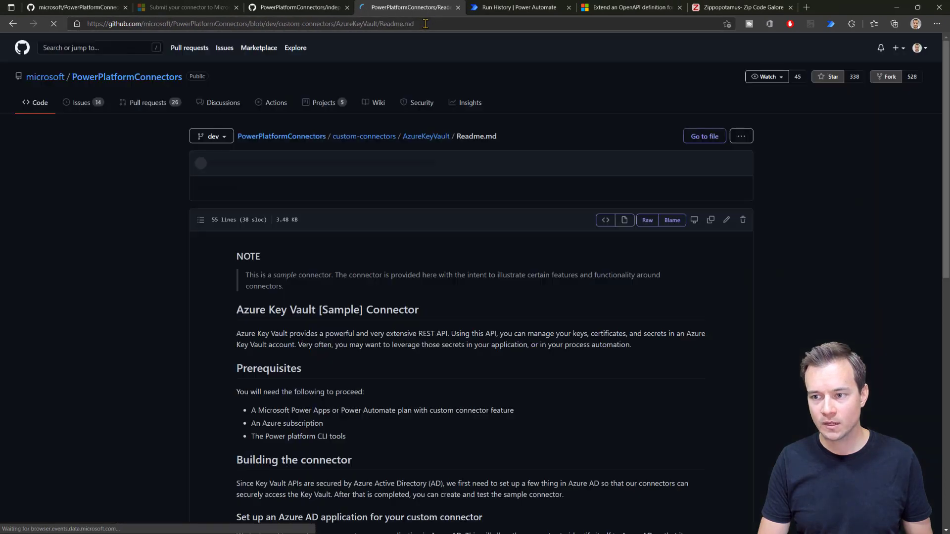
{"action": "scroll", "coordinate": [313, 414], "scroll_direction": "down", "scroll_amount": 7}
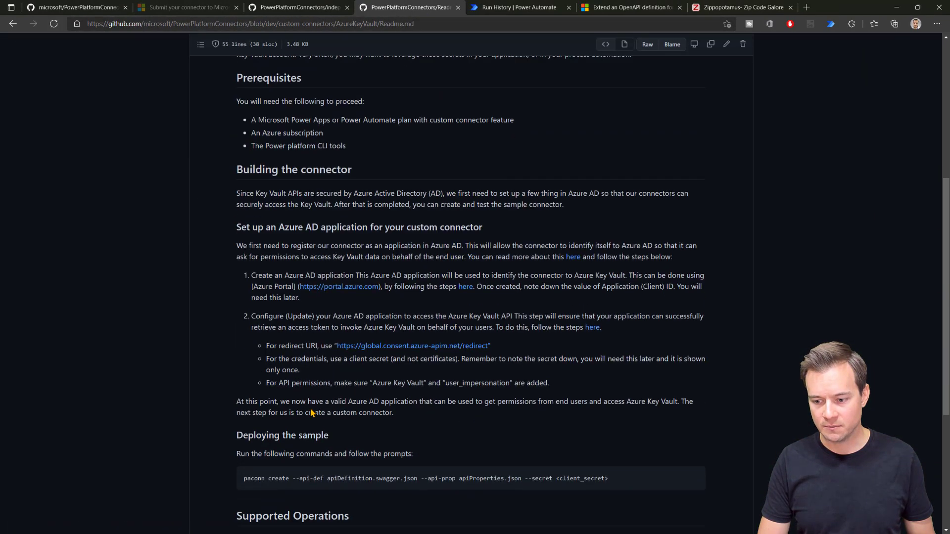
{"action": "scroll", "coordinate": [313, 414], "scroll_direction": "down", "scroll_amount": 3}
{"action": "scroll", "coordinate": [316, 396], "scroll_direction": "up", "scroll_amount": 10}
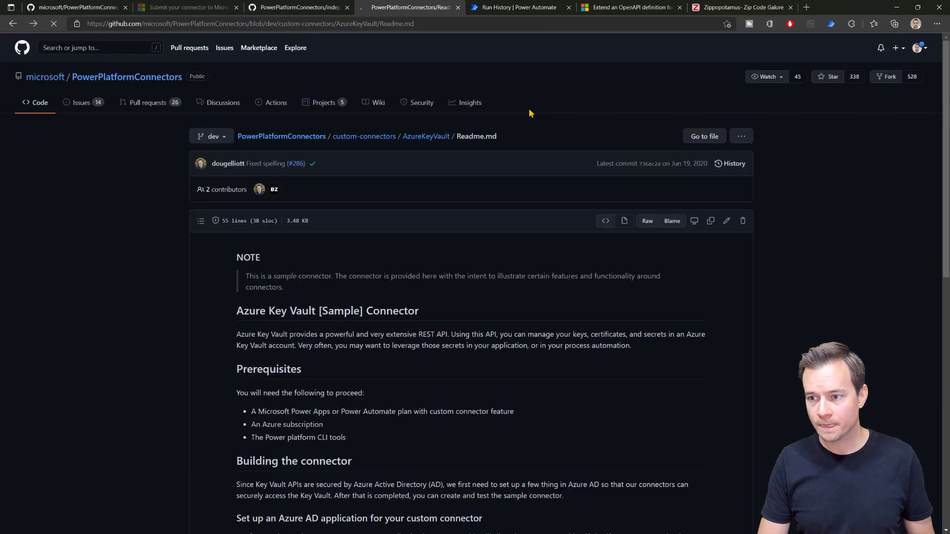
{"action": "key", "text": "alt+Left"}
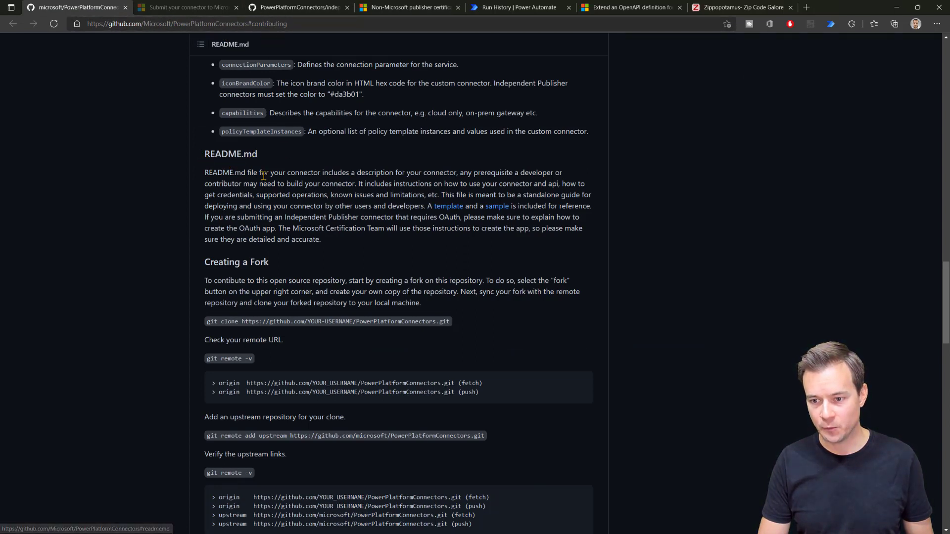
{"action": "left_click", "coordinate": [450, 212]}
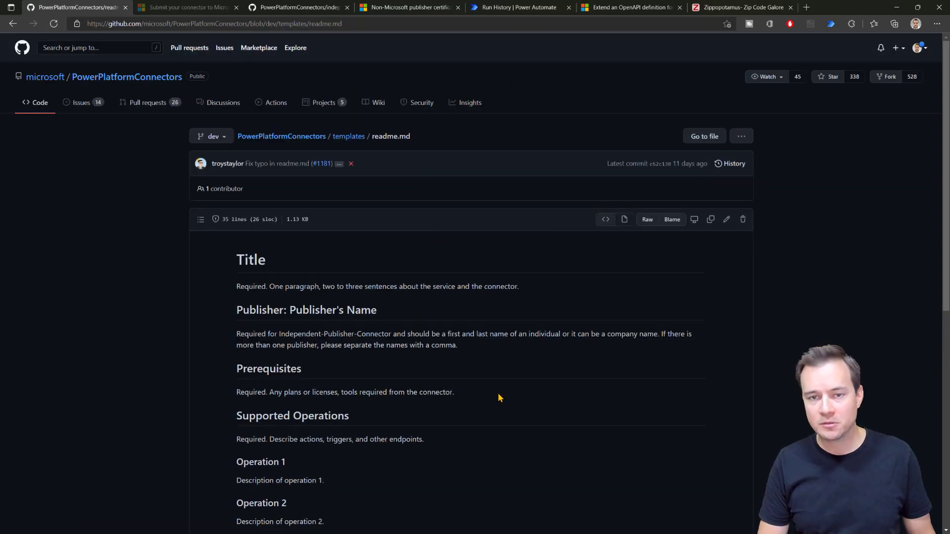
{"action": "key", "text": "alt+Left"}
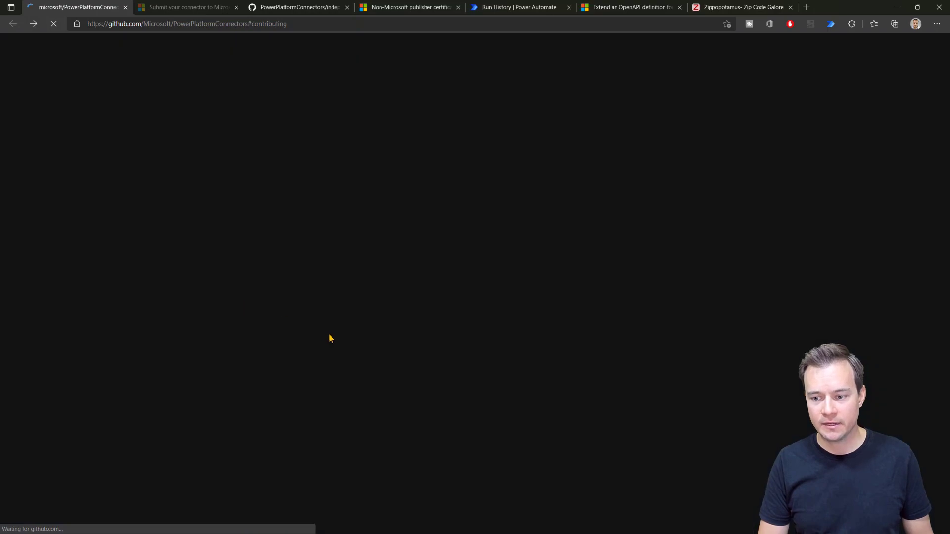
{"action": "scroll", "coordinate": [247, 307], "scroll_direction": "up", "scroll_amount": 15}
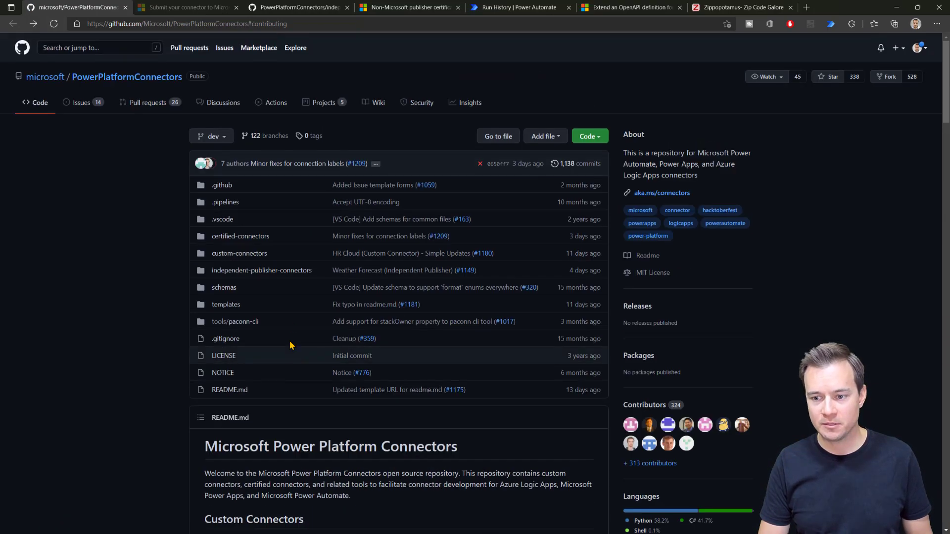
Step: Read the FreeAgent README under independent-publisher-connectors, then create a new untitled file in VS Code
{"action": "left_click", "coordinate": [235, 271]}
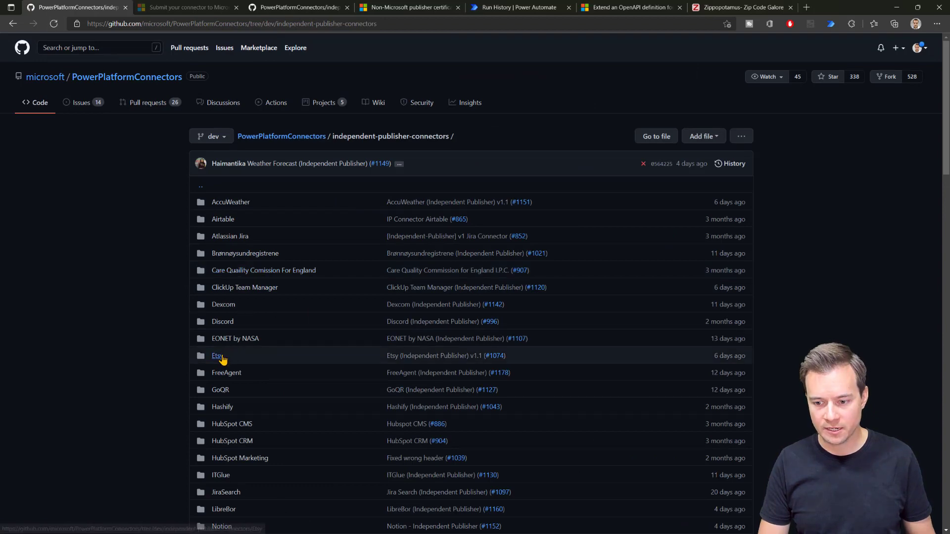
{"action": "left_click", "coordinate": [228, 374]}
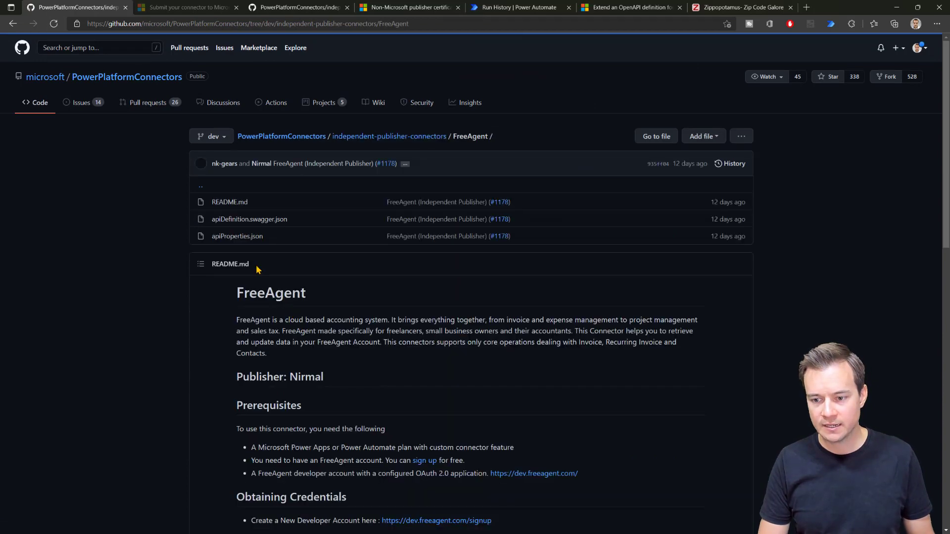
{"action": "left_click", "coordinate": [229, 204]}
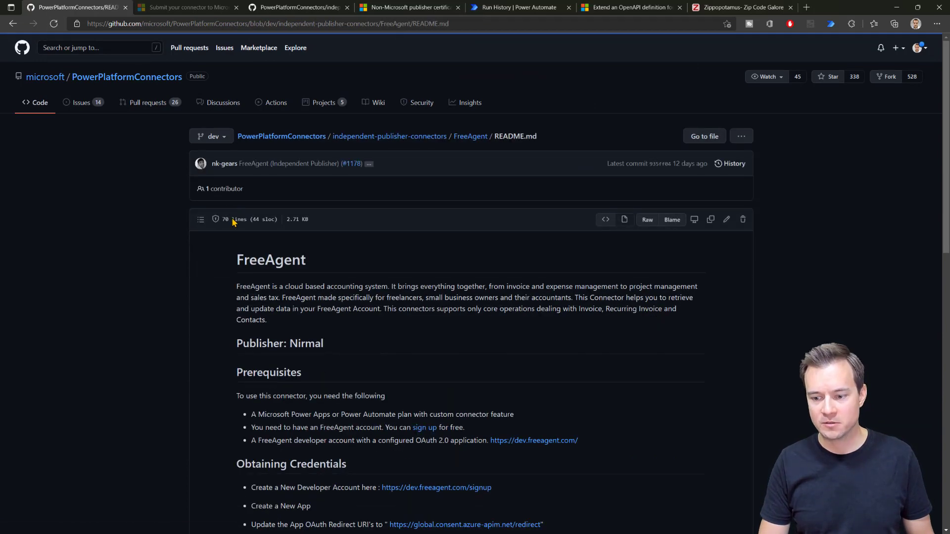
{"action": "scroll", "coordinate": [339, 364], "scroll_direction": "down", "scroll_amount": 3}
{"action": "scroll", "coordinate": [338, 365], "scroll_direction": "down", "scroll_amount": 4}
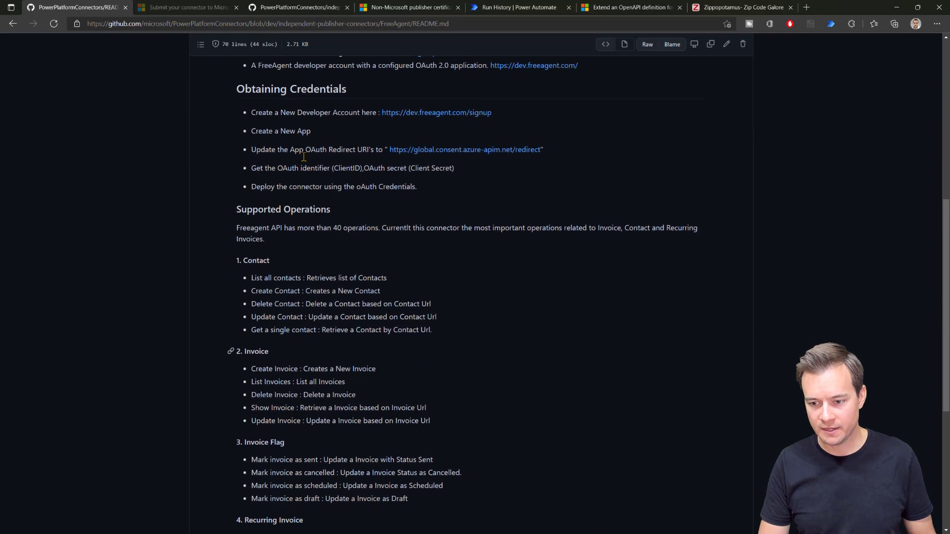
{"action": "scroll", "coordinate": [365, 394], "scroll_direction": "up", "scroll_amount": 7}
{"action": "key", "text": "alt+Left"}
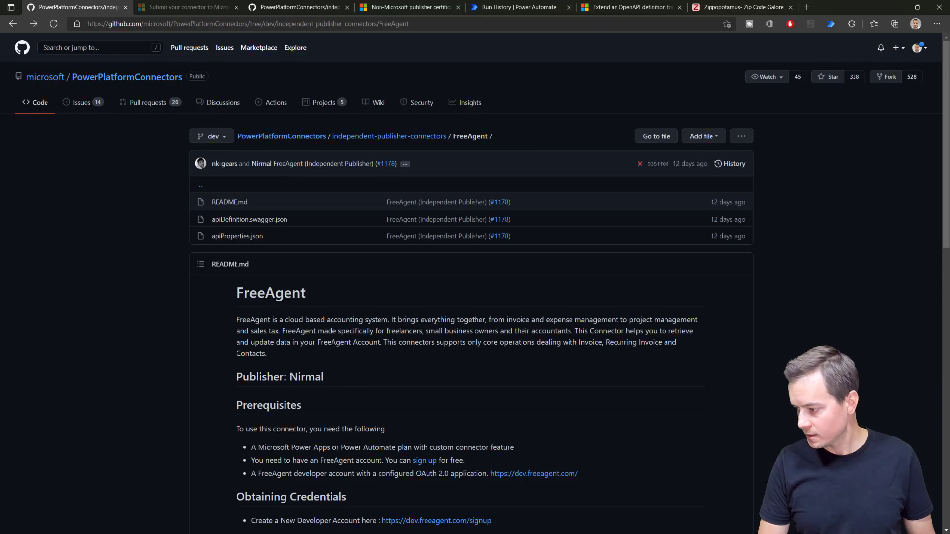
{"action": "key", "text": "alt+Tab"}
{"action": "key", "text": "ctrl+n"}
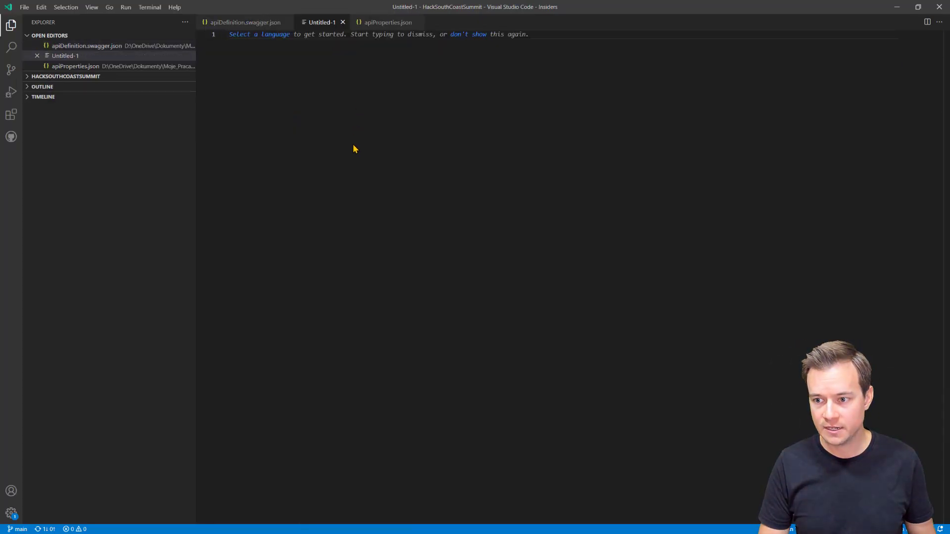
Step: Save the new file as Readme.md with file type All Files
{"action": "key", "text": "ctrl+s"}
{"action": "type", "text": "Rea"}
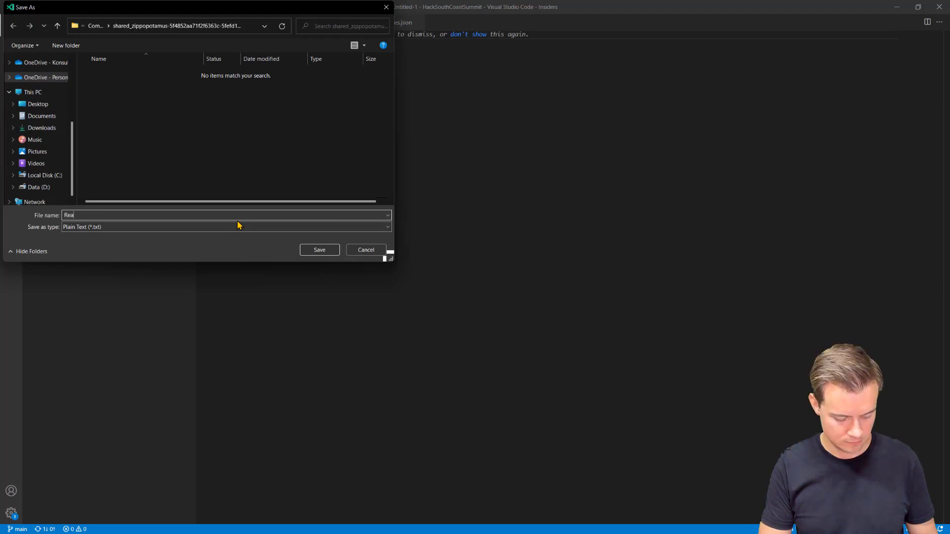
{"action": "type", "text": "dme.md"}
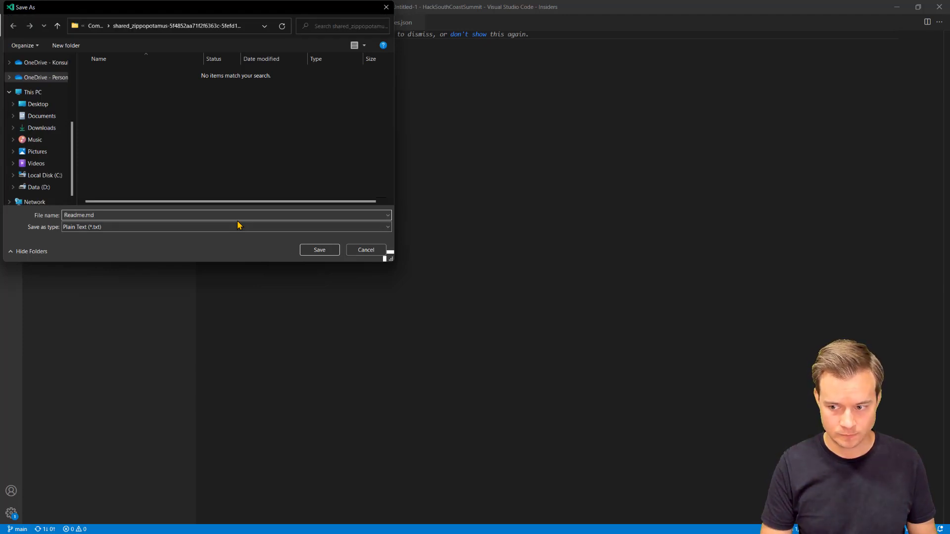
{"action": "left_click", "coordinate": [183, 228]}
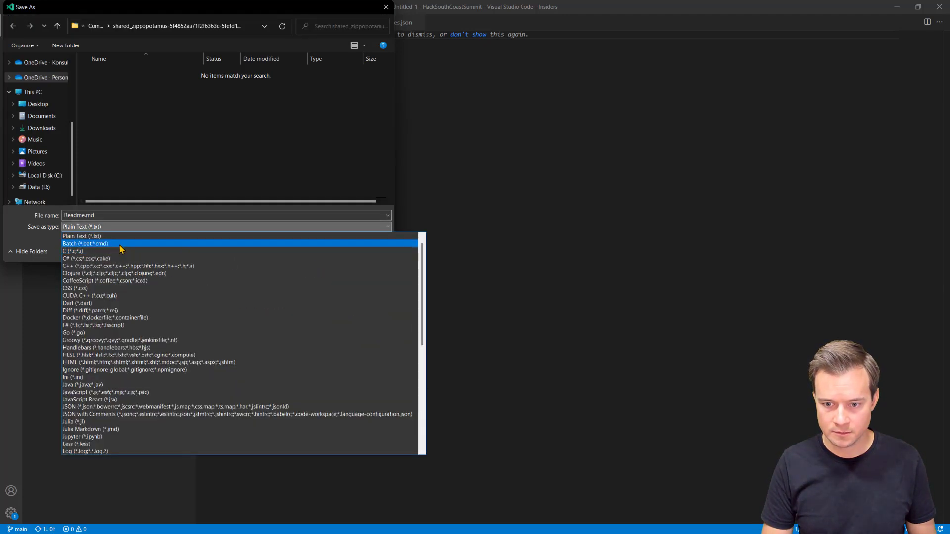
{"action": "scroll", "coordinate": [119, 244], "scroll_direction": "up", "scroll_amount": 1}
{"action": "left_click", "coordinate": [119, 236]}
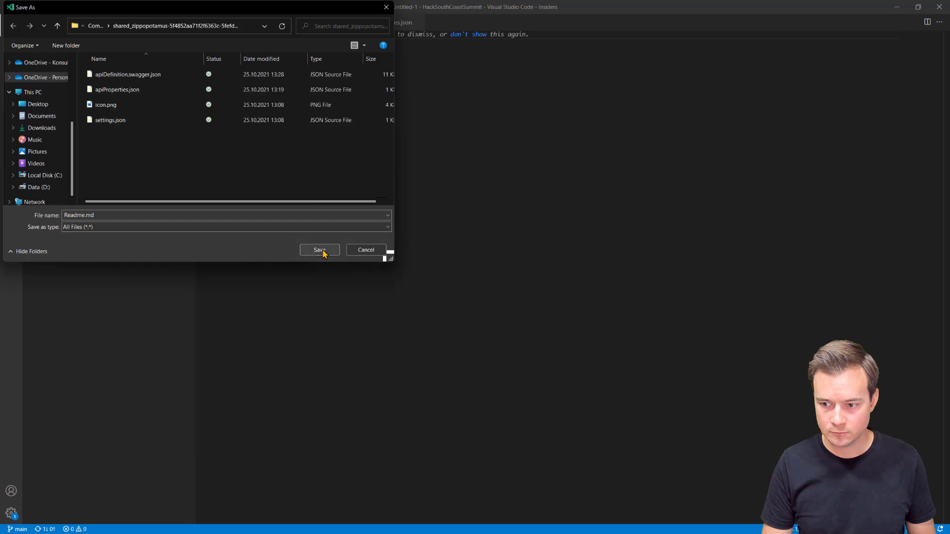
{"action": "left_click", "coordinate": [320, 250]}
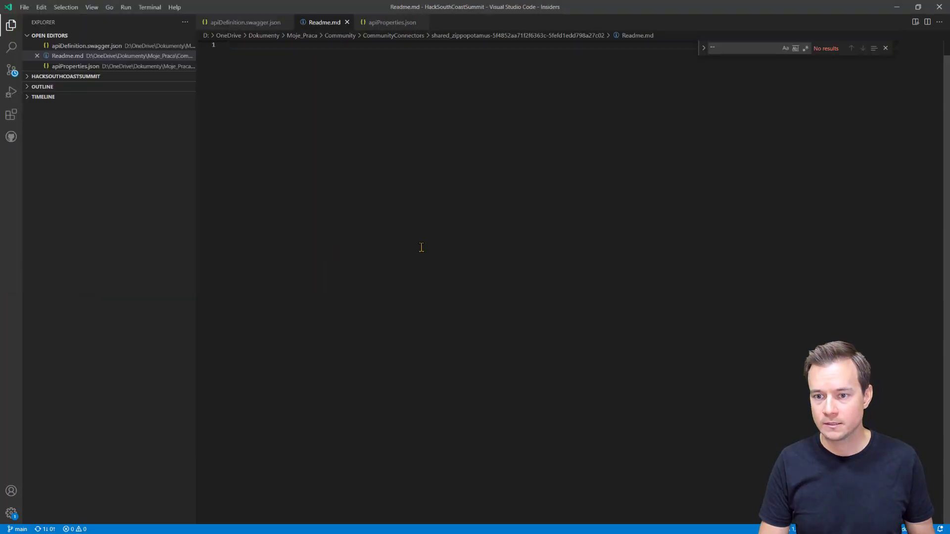
Step: Copy the full text of the repository's templates/readme.md from GitHub into Readme.md
{"action": "key", "text": "alt+Tab"}
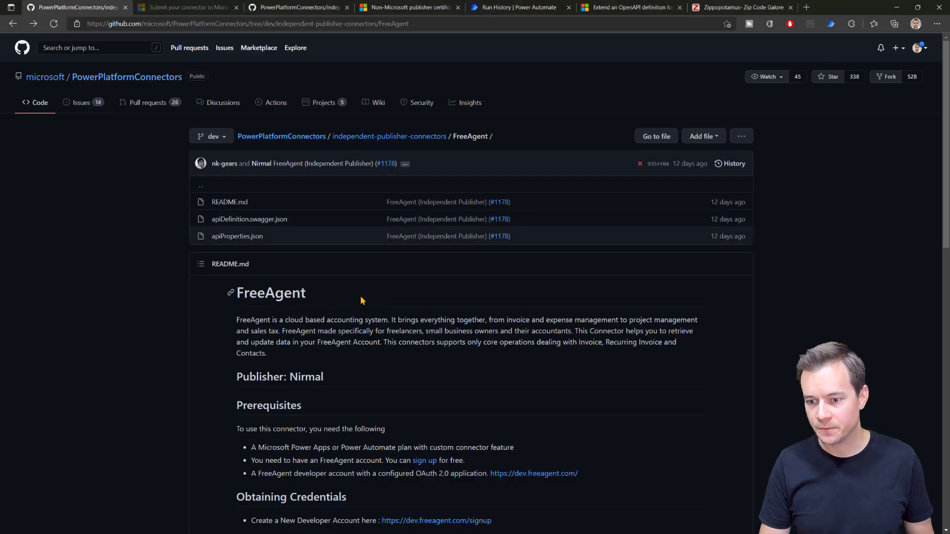
{"action": "key", "text": "alt+Left"}
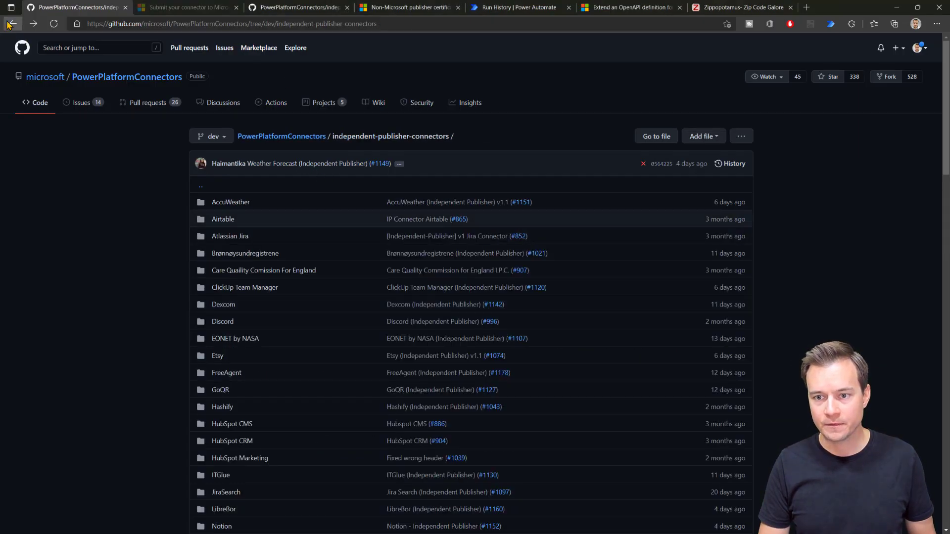
{"action": "left_click", "coordinate": [8, 24]}
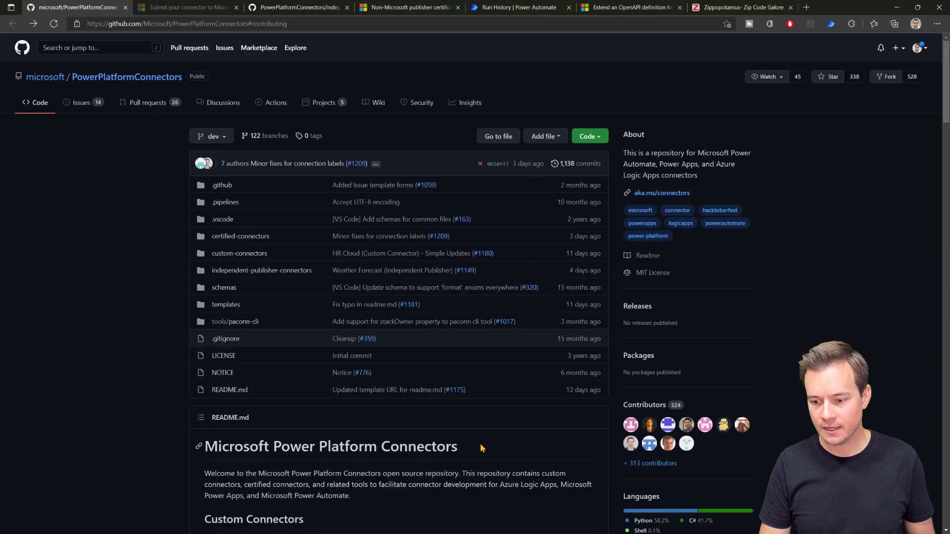
{"action": "scroll", "coordinate": [529, 408], "scroll_direction": "down", "scroll_amount": 2}
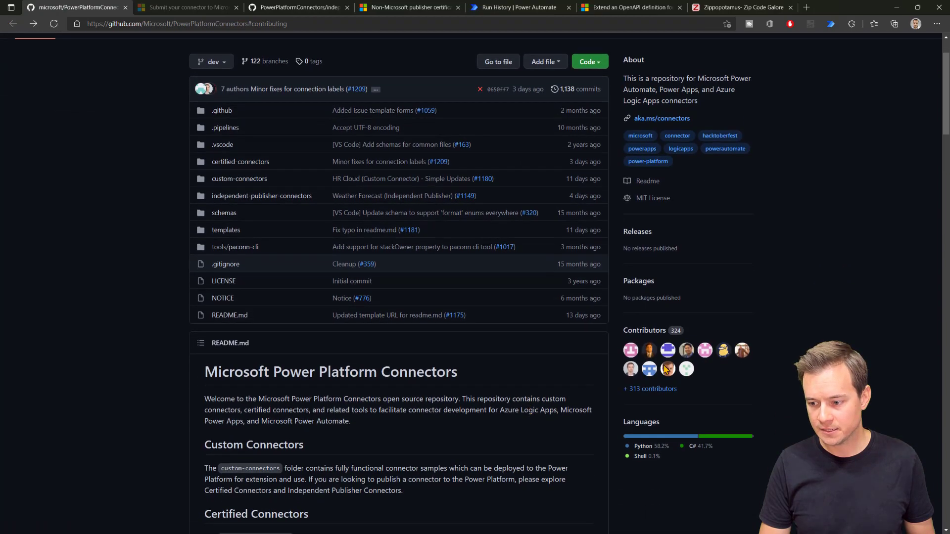
{"action": "left_click_drag", "start_coordinate": [948, 114], "coordinate": [948, 339]}
{"action": "left_click", "coordinate": [448, 139]}
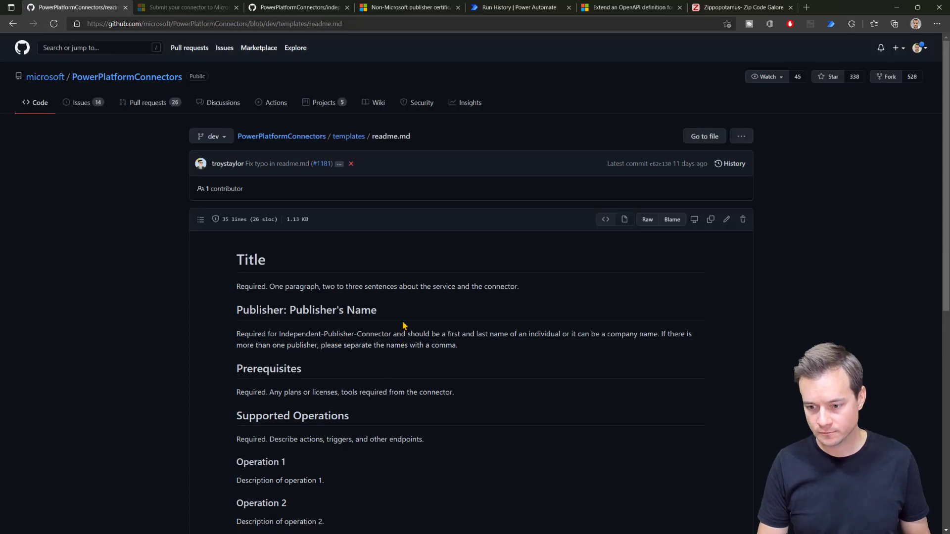
{"action": "left_click", "coordinate": [727, 221]}
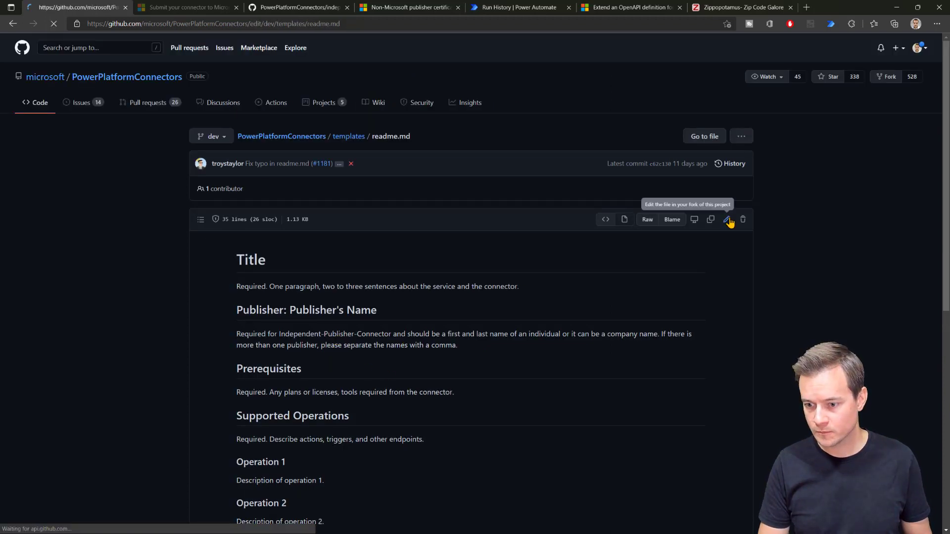
{"action": "key", "text": "ctrl+a"}
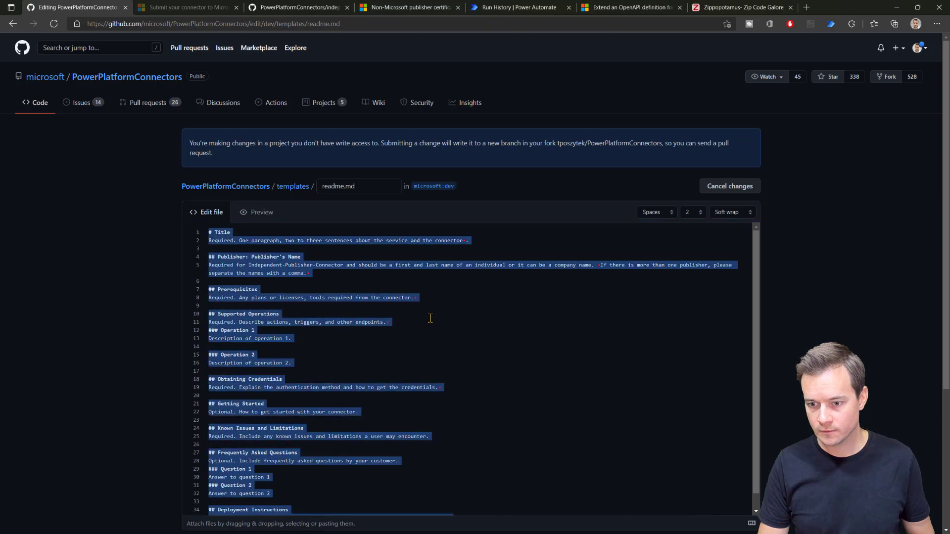
{"action": "key", "text": "ctrl+c"}
{"action": "key", "text": "alt+Tab"}
{"action": "key", "text": "ctrl+v"}
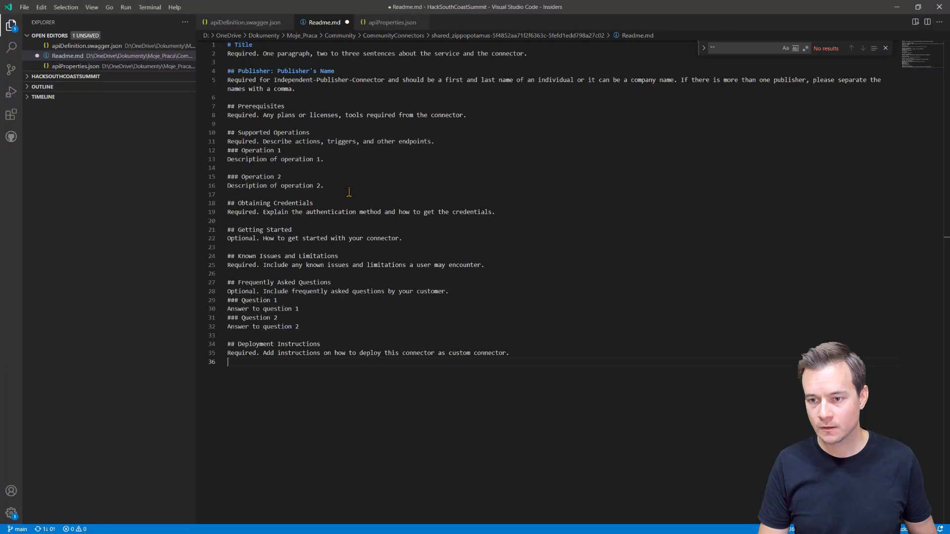
Step: Copy the API description from apiDefinition.swagger.json over the placeholder paragraph under Title in Readme.md
{"action": "scroll", "coordinate": [322, 141], "scroll_direction": "up", "scroll_amount": 1}
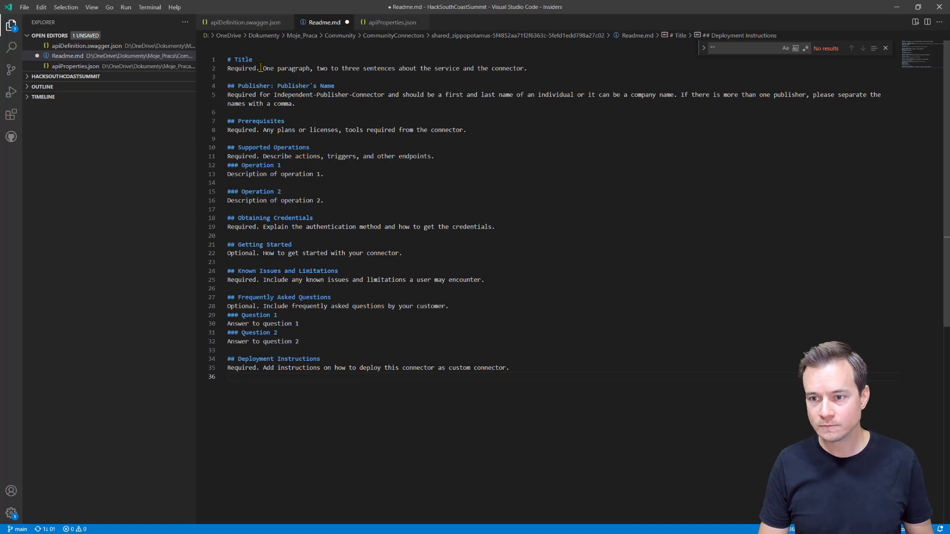
{"action": "left_click", "coordinate": [243, 23]}
{"action": "scroll", "coordinate": [317, 198], "scroll_direction": "up", "scroll_amount": 15}
{"action": "left_click_drag", "start_coordinate": [298, 80], "coordinate": [599, 80]}
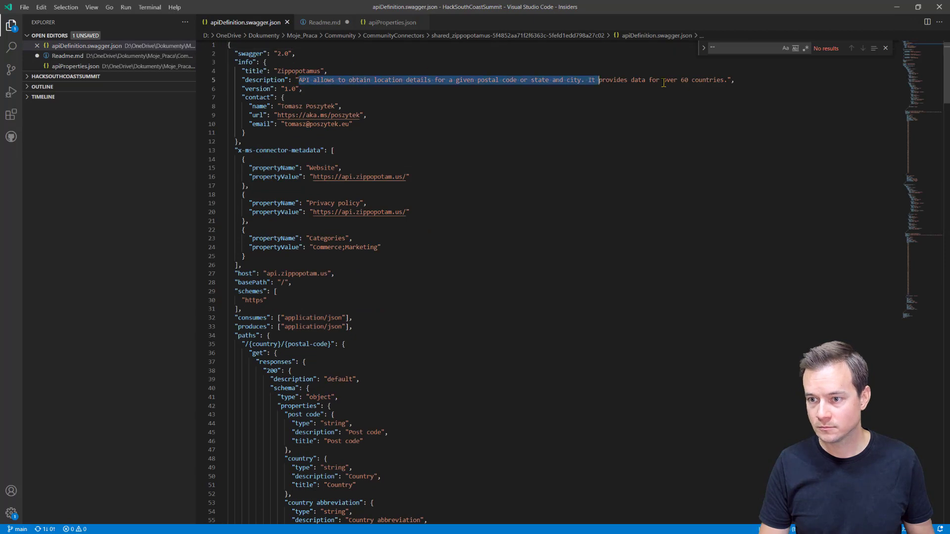
{"action": "left_click_drag", "start_coordinate": [663, 82], "coordinate": [730, 79]}
{"action": "key", "text": "ctrl+c"}
{"action": "left_click", "coordinate": [323, 23]}
{"action": "left_click_drag", "start_coordinate": [229, 69], "coordinate": [551, 70]}
{"action": "key", "text": "ctrl+v"}
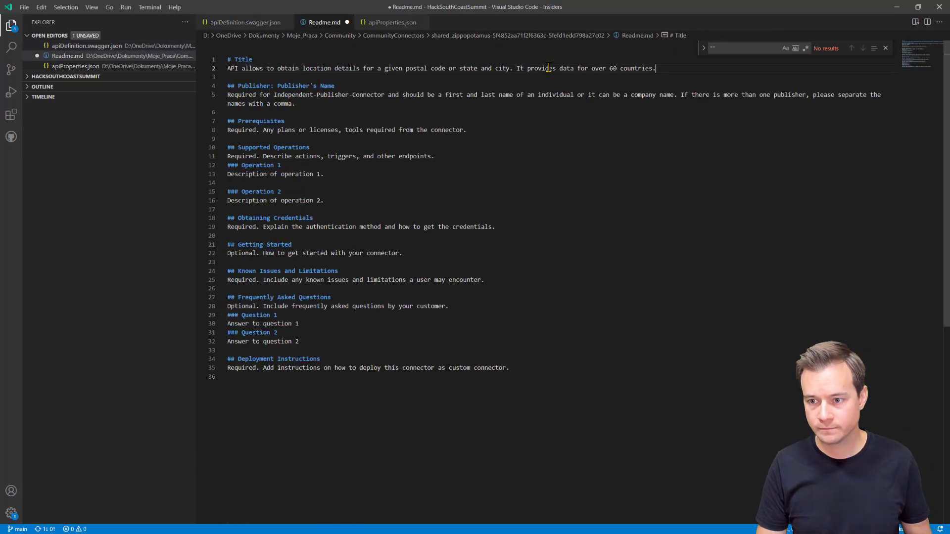
Step: Set the Readme title to Zippopotamus, enter the publisher's name, and add a no-prerequisites note
{"action": "double_click", "coordinate": [348, 60]}
{"action": "type", "text": "Zippopotamus"}
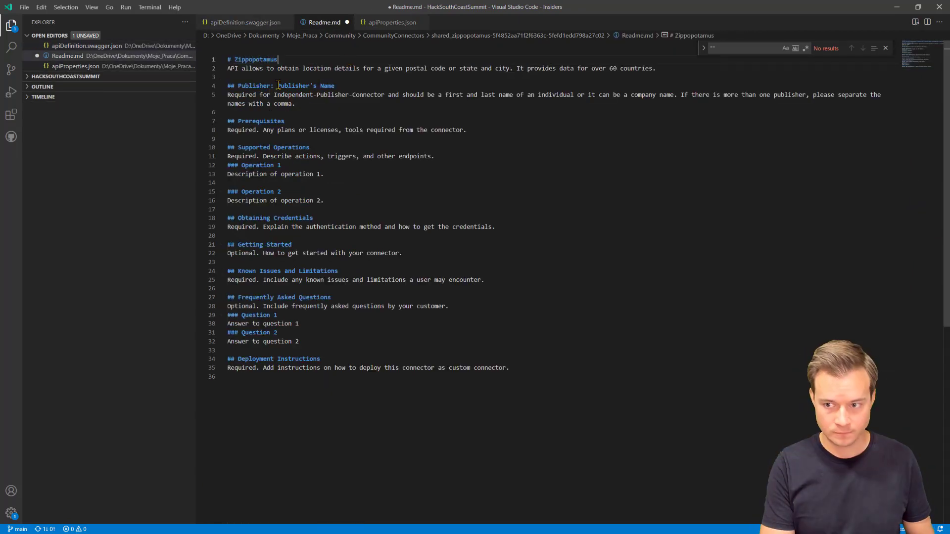
{"action": "left_click_drag", "start_coordinate": [278, 86], "coordinate": [216, 96]}
{"action": "type", "text": "Tomasz Poszytek"}
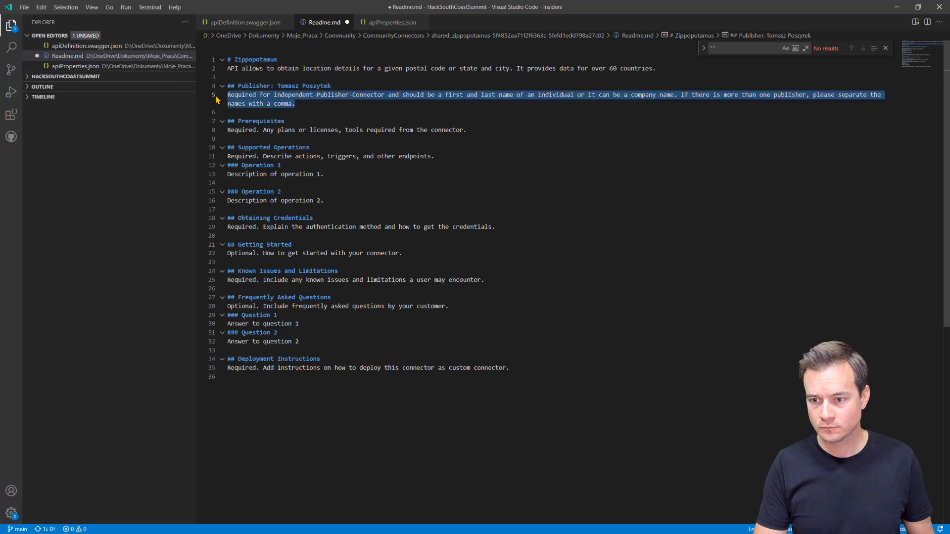
{"action": "key", "text": "Delete"}
{"action": "key", "text": "Delete"}
{"action": "key", "text": "Down"}
{"action": "key", "text": "Down"}
{"action": "key", "text": "shift+End"}
{"action": "type", "text": "No p"}
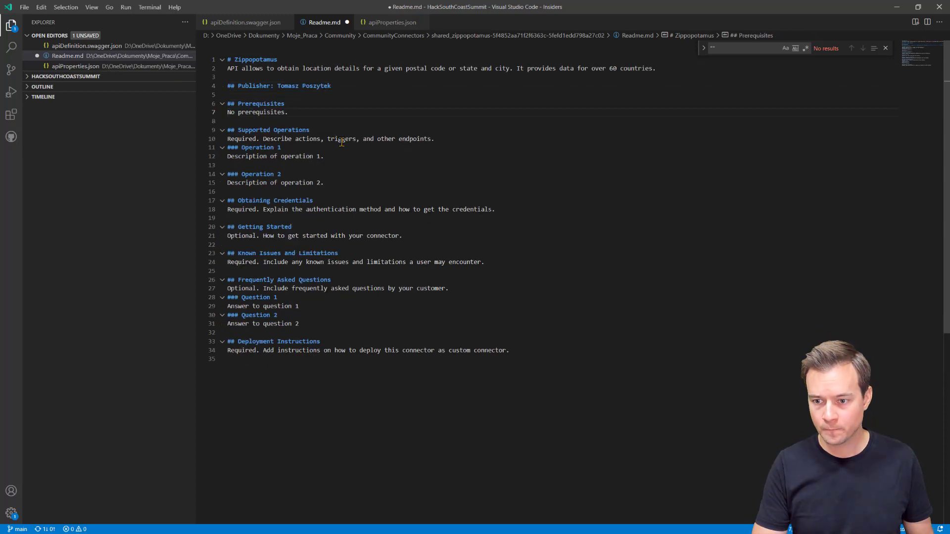
Step: Title operation 1 'Get location details for postal code' and describe it as returning location details
{"action": "left_click", "coordinate": [442, 141]}
{"action": "key", "text": "shift+Home"}
{"action": "key", "text": "BackSpace"}
{"action": "key", "text": "BackSpace"}
{"action": "key", "text": "Down"}
{"action": "key", "text": "ctrl+shift+Left"}
{"action": "key", "text": "ctrl+shift+Left"}
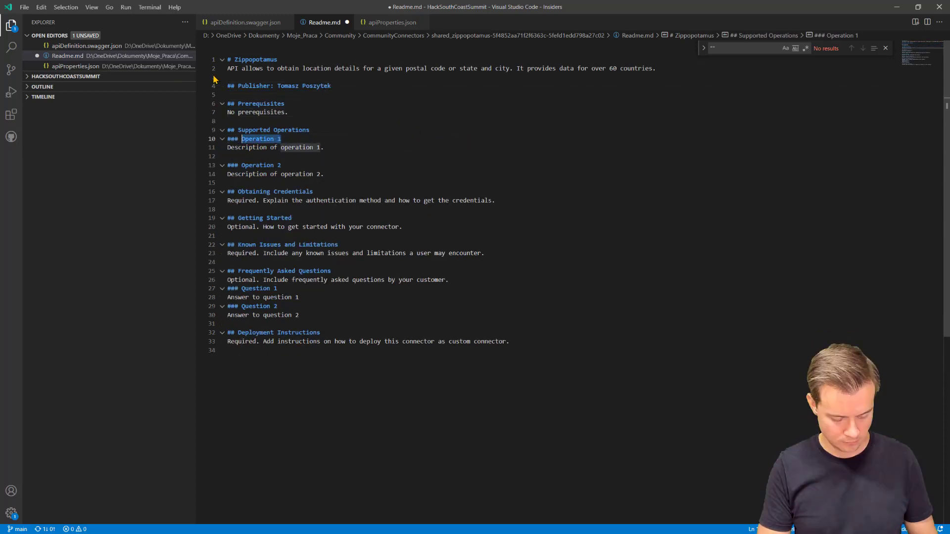
{"action": "type", "text": "Get location details for post"}
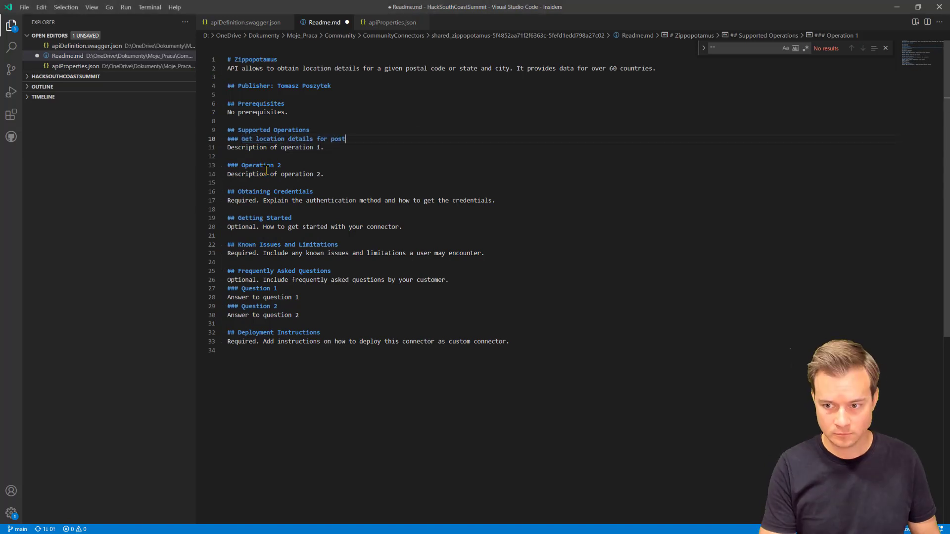
{"action": "type", "text": "al code"}
{"action": "key", "text": "Down"}
{"action": "key", "text": "shift+Home"}
{"action": "type", "text": "Action returns details for"}
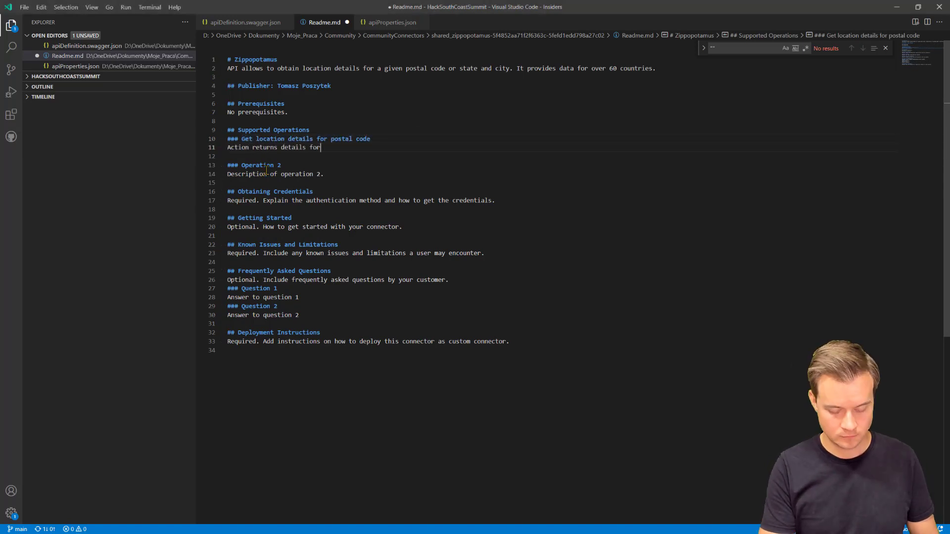
{"action": "type", "text": " a given country and postal code."}
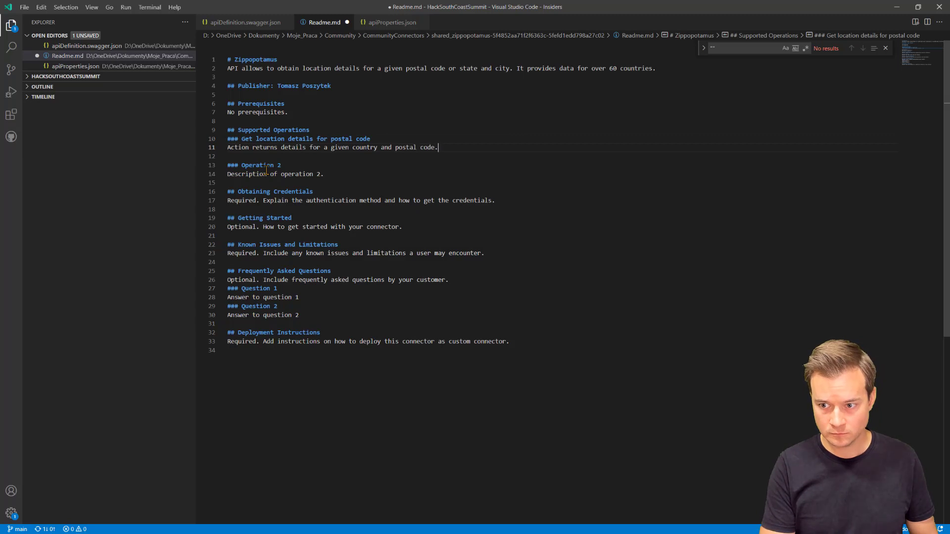
{"action": "left_click", "coordinate": [277, 147]}
{"action": "type", "text": "location"}
Step: Retitle operation 2 'Get details', then scroll the swagger file to the postal-code operation's summary
{"action": "left_click_drag", "start_coordinate": [241, 166], "coordinate": [297, 161]}
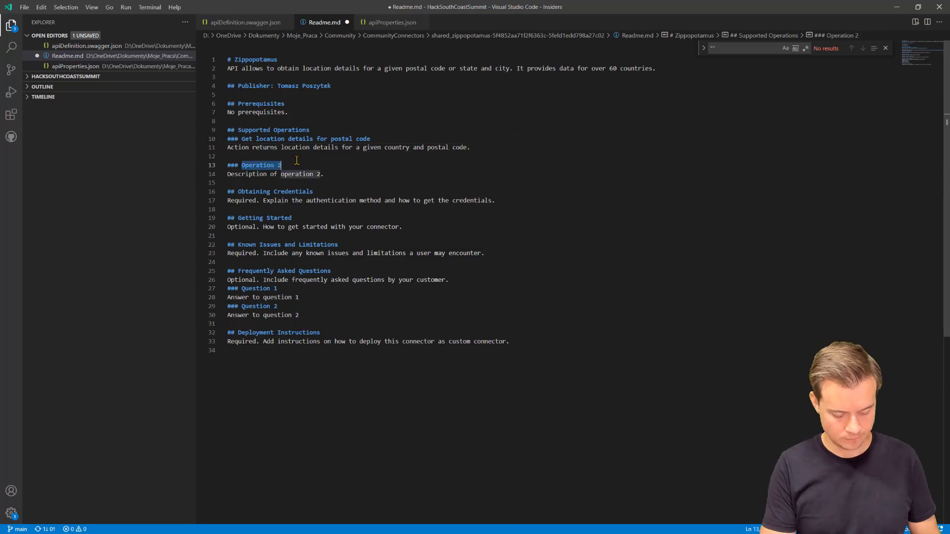
{"action": "type", "text": "Get details"}
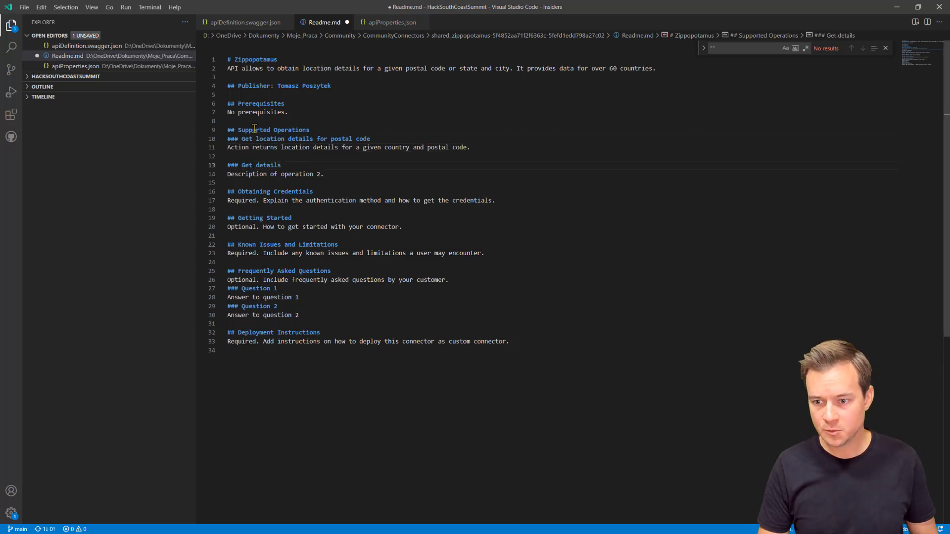
{"action": "left_click_drag", "start_coordinate": [241, 139], "coordinate": [372, 140]}
{"action": "key", "text": "ctrl+c"}
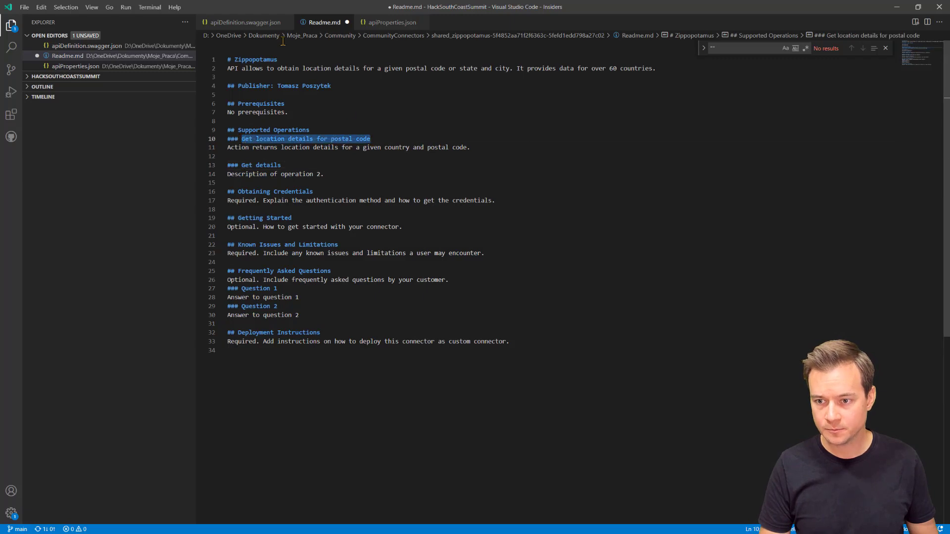
{"action": "left_click", "coordinate": [243, 23]}
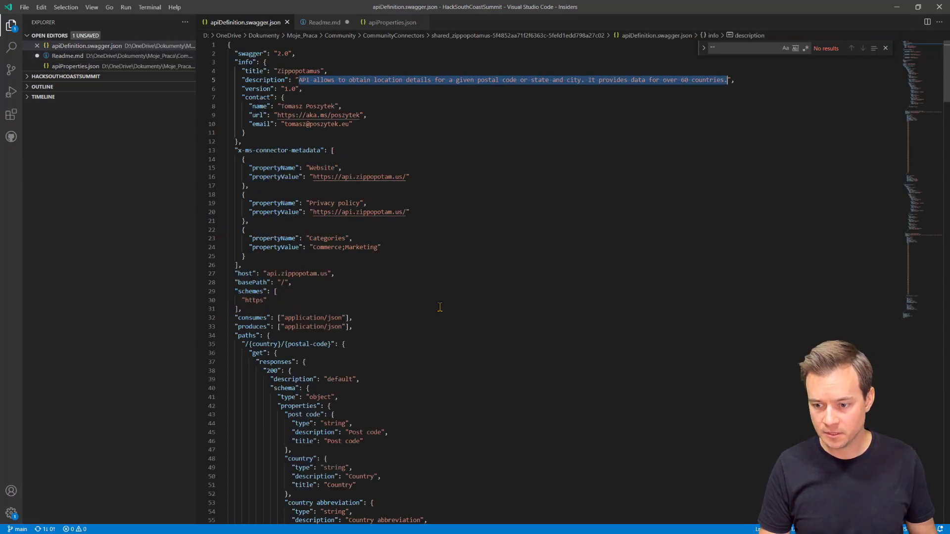
{"action": "scroll", "coordinate": [512, 308], "scroll_direction": "down", "scroll_amount": 10}
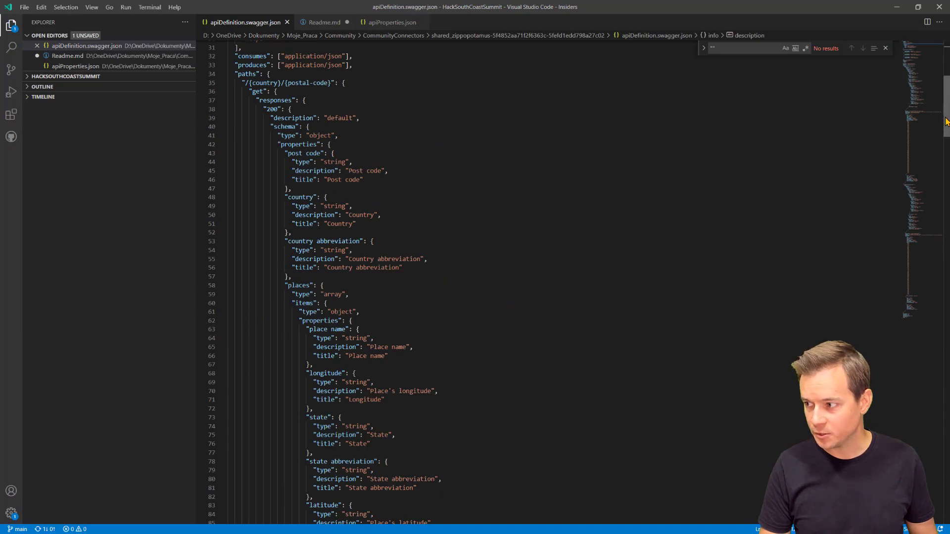
{"action": "left_click_drag", "start_coordinate": [946, 113], "coordinate": [948, 157]}
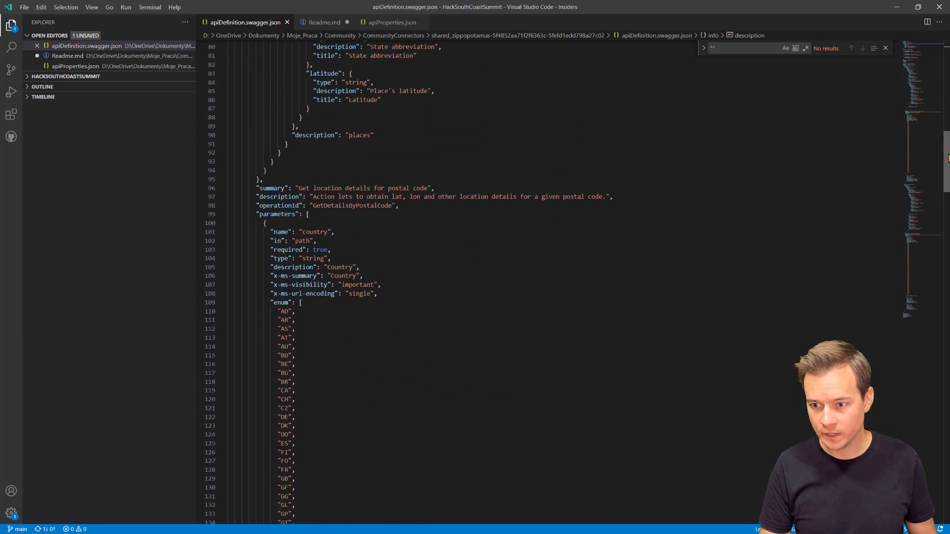
Step: Change the line-262 summary to 'Get location details for state and city' by reusing the line-96 summary
{"action": "left_click", "coordinate": [303, 188]}
{"action": "scroll", "coordinate": [303, 188], "scroll_direction": "down", "scroll_amount": 20}
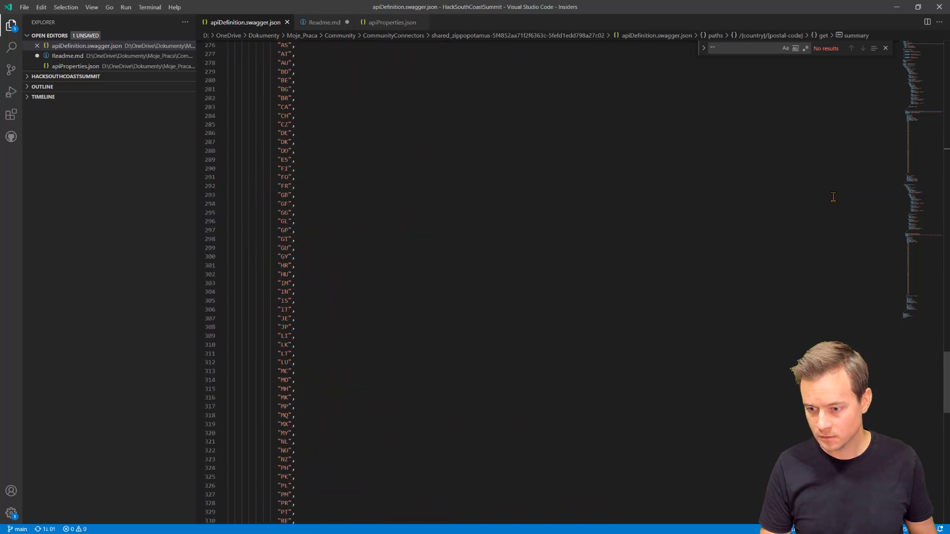
{"action": "scroll", "coordinate": [369, 122], "scroll_direction": "up", "scroll_amount": 3}
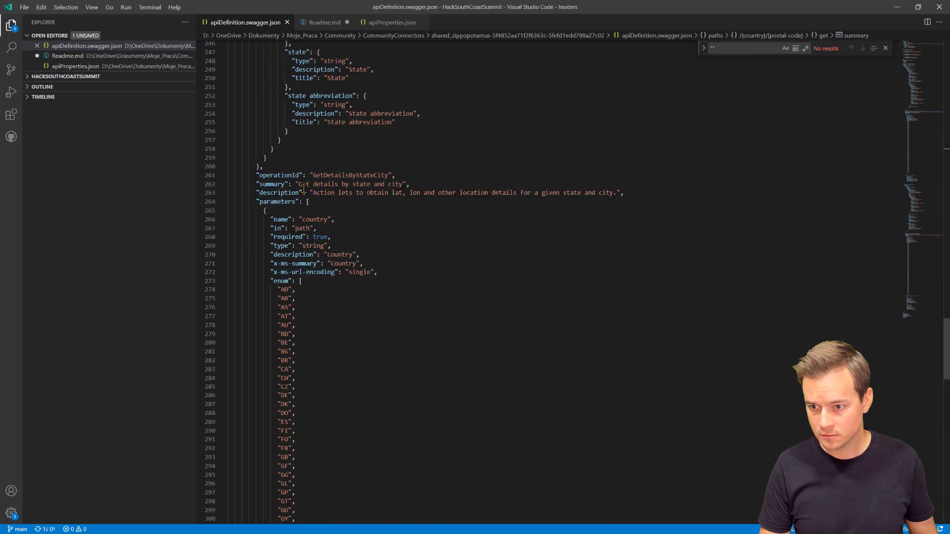
{"action": "left_click", "coordinate": [300, 187]}
{"action": "key", "text": "ctrl+v"}
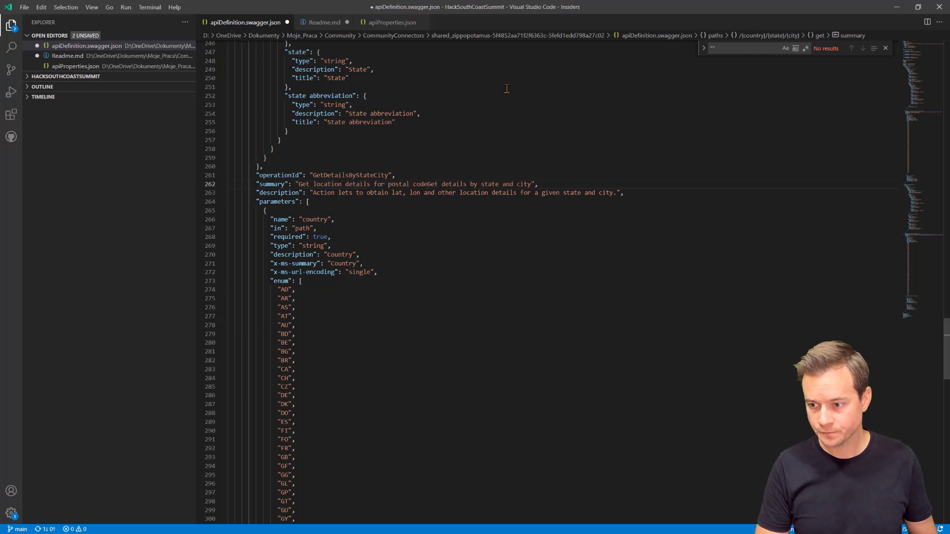
{"action": "key", "text": "ctrl+shift+Right"}
{"action": "key", "text": "ctrl+shift+Right"}
{"action": "key", "text": "ctrl+shift+Right"}
{"action": "key", "text": "shift+Right"}
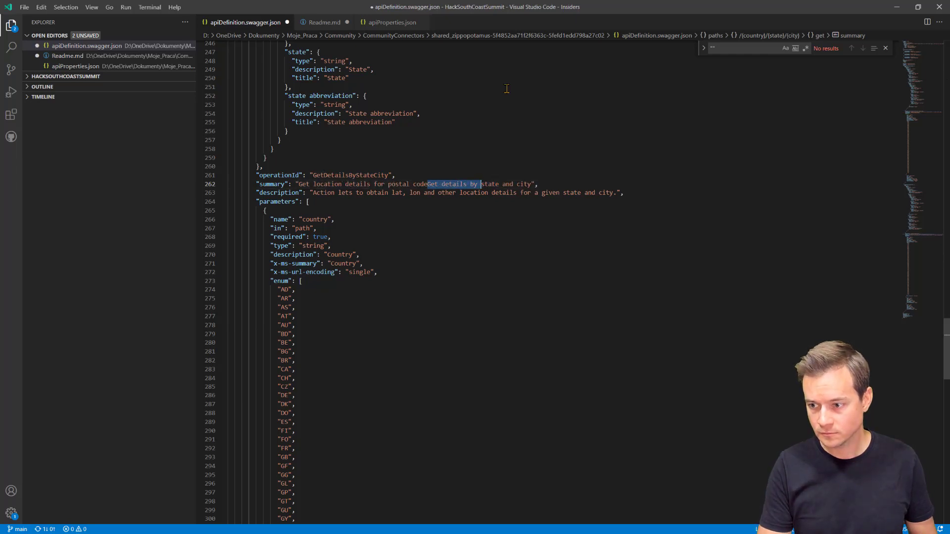
{"action": "key", "text": "Delete"}
{"action": "key", "text": "ctrl+shift+Left"}
{"action": "key", "text": "ctrl+shift+Left"}
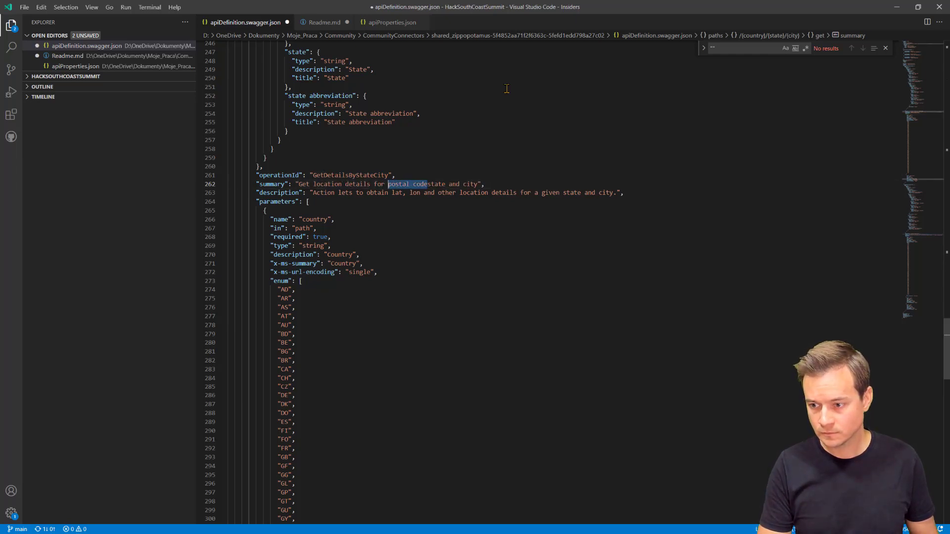
{"action": "key", "text": "BackSpace"}
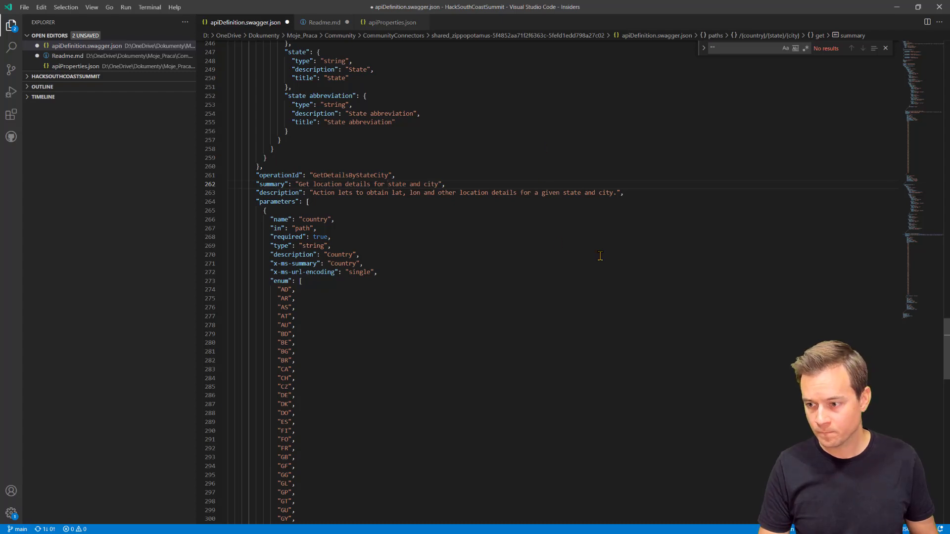
Step: Save apiDefinition.swagger.json and select the second operation's placeholder heading in Readme.md
{"action": "scroll", "coordinate": [400, 208], "scroll_direction": "up", "scroll_amount": 10}
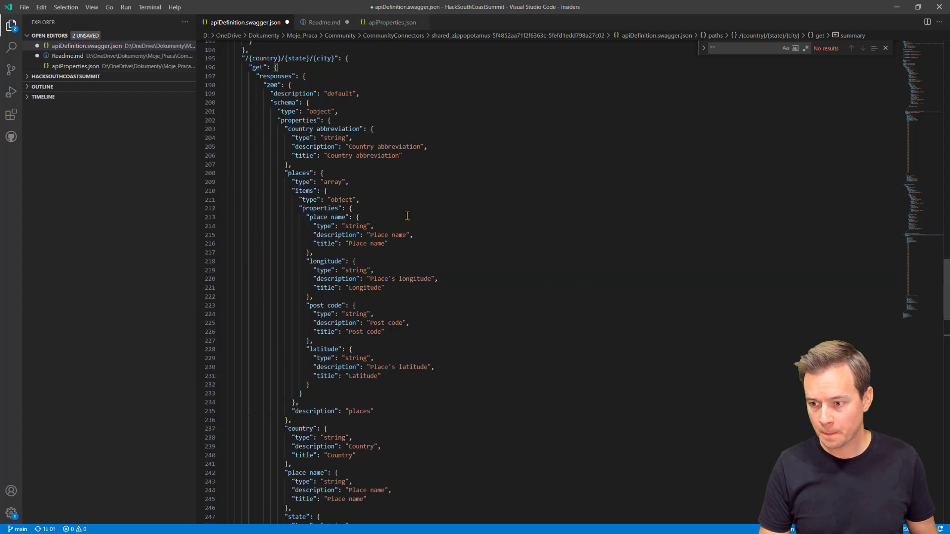
{"action": "scroll", "coordinate": [407, 216], "scroll_direction": "up", "scroll_amount": 10}
{"action": "key", "text": "ctrl+s"}
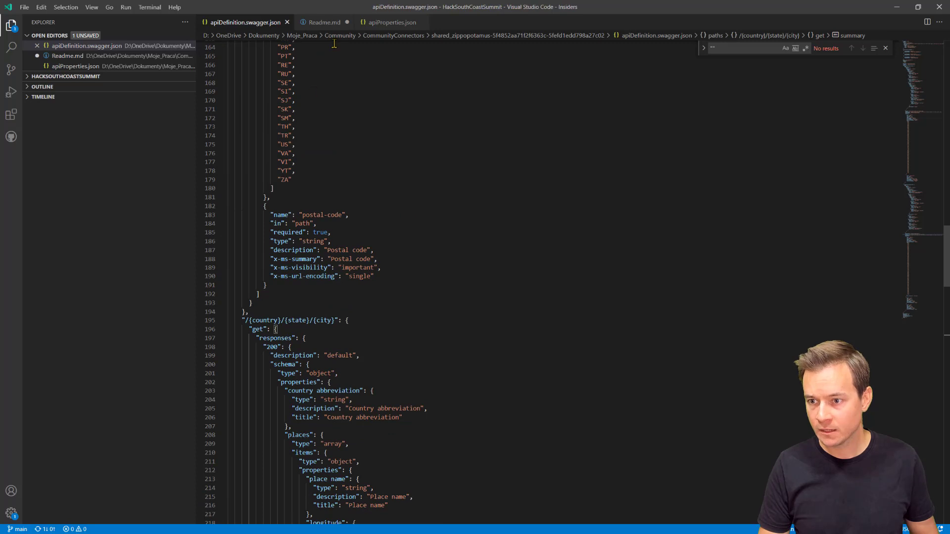
{"action": "left_click", "coordinate": [324, 25]}
{"action": "left_click_drag", "start_coordinate": [242, 166], "coordinate": [297, 167]}
Step: Title the second operation 'Get location details for state and city'
{"action": "key", "text": "ctrl+v"}
{"action": "key", "text": "ctrl+shift+Left"}
{"action": "key", "text": "ctrl+shift+Left"}
{"action": "type", "text": "state and city"}
Step: Give the second operation a description that returns details for a given country, state and city
{"action": "key", "text": "Up"}
{"action": "key", "text": "Up"}
{"action": "key", "text": "End"}
{"action": "key", "text": "shift+Home"}
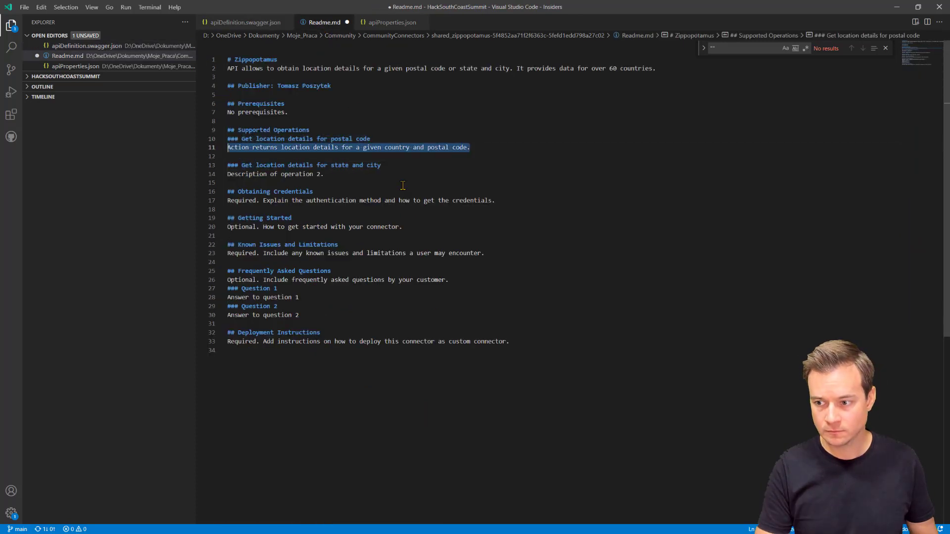
{"action": "key", "text": "ctrl+c"}
{"action": "key", "text": "Down"}
{"action": "key", "text": "Down"}
{"action": "key", "text": "Down"}
{"action": "key", "text": "shift+End"}
{"action": "key", "text": "ctrl+v"}
{"action": "double_click", "coordinate": [393, 174]}
{"action": "key", "text": "Right"}
{"action": "type", "text": ", state and city"}
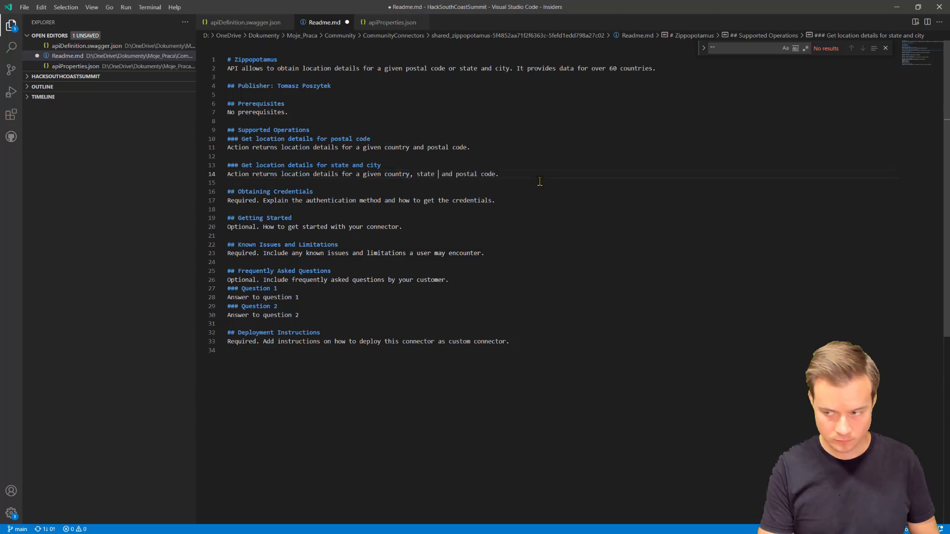
{"action": "key", "text": "ctrl+shift+Right"}
{"action": "key", "text": "ctrl+shift+Right"}
{"action": "key", "text": "ctrl+shift+Right"}
{"action": "key", "text": "Delete"}
Step: Replace the credentials placeholder with 'No credentials needed.' and remove the section after it
{"action": "key", "text": "Down"}
{"action": "key", "text": "Down"}
{"action": "key", "text": "Down"}
{"action": "key", "text": "End"}
{"action": "key", "text": "shift+Home"}
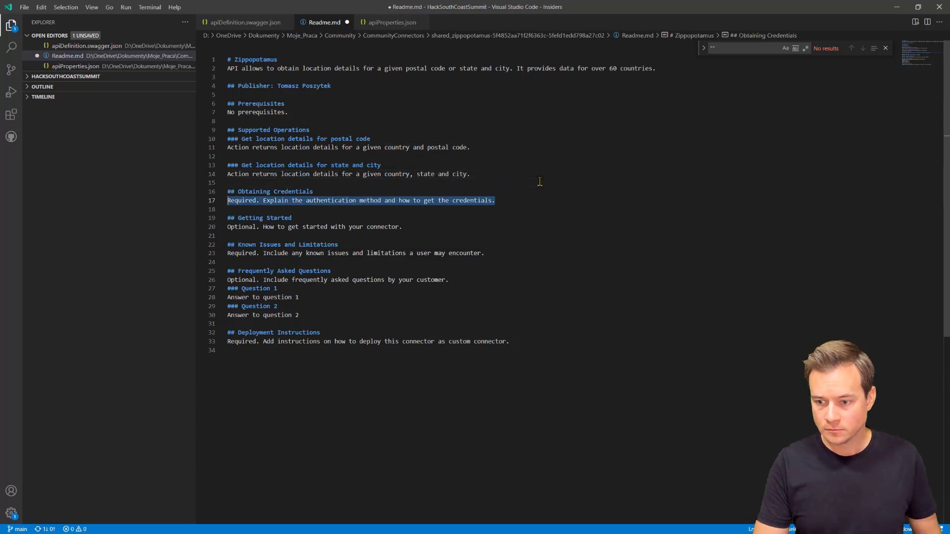
{"action": "type", "text": "No credentials needed."}
{"action": "key", "text": "Down"}
{"action": "key", "text": "Down"}
{"action": "key", "text": "Down"}
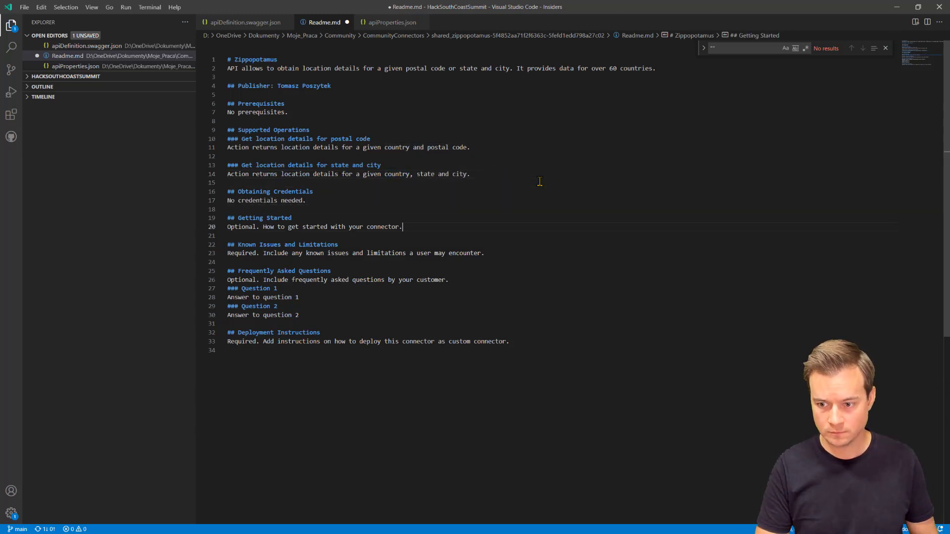
{"action": "key", "text": "shift+Up"}
{"action": "key", "text": "shift+Up"}
{"action": "key", "text": "shift+Up"}
{"action": "key", "text": "Delete"}
Step: Replace the known-issues placeholder with a no-issues-or-limitations note and remove the FAQ section
{"action": "key", "text": "Down"}
{"action": "key", "text": "Down"}
{"action": "key", "text": "Down"}
{"action": "key", "text": "Home"}
{"action": "key", "text": "shift+End"}
{"action": "type", "text": "No issues or li"}
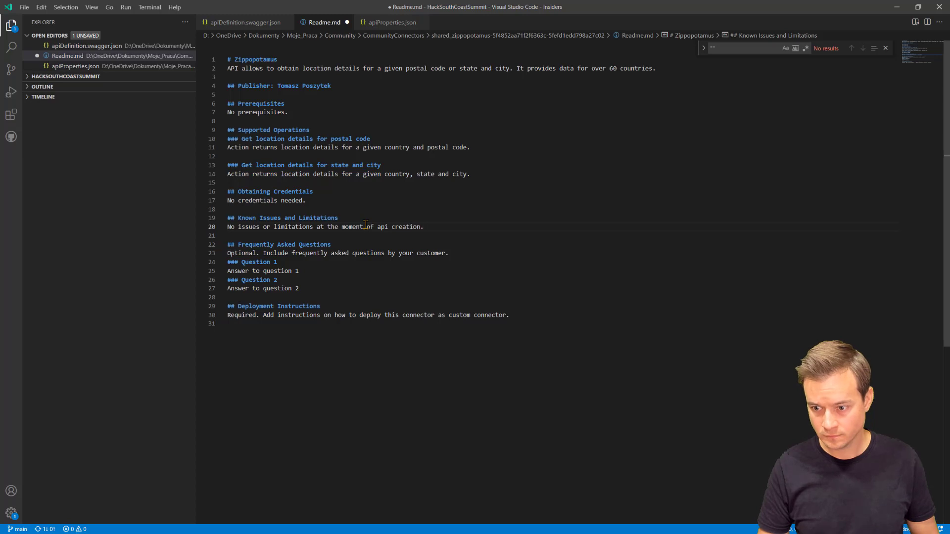
{"action": "key", "text": "shift+Up"}
{"action": "key", "text": "shift+Up"}
{"action": "key", "text": "shift+Up"}
{"action": "key", "text": "shift+Up"}
{"action": "key", "text": "shift+Up"}
{"action": "key", "text": "shift+Up"}
{"action": "key", "text": "Delete"}
Step: Delete the Deployment Instructions section from the Readme
{"action": "key", "text": "Delete"}
{"action": "key", "text": "Down"}
{"action": "key", "text": "Down"}
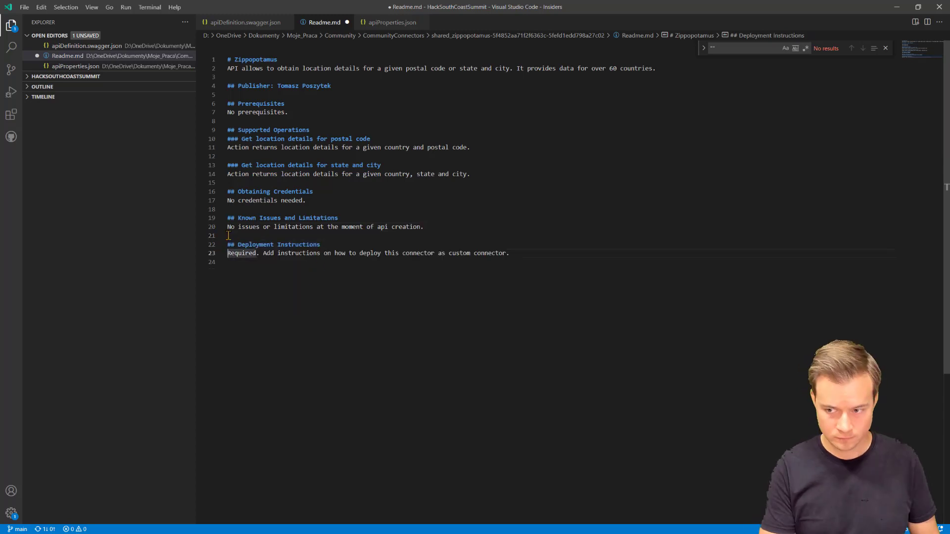
{"action": "left_click", "coordinate": [296, 255]}
{"action": "key", "text": "End"}
{"action": "key", "text": "shift+Home"}
{"action": "key", "text": "shift+Up"}
{"action": "key", "text": "Delete"}
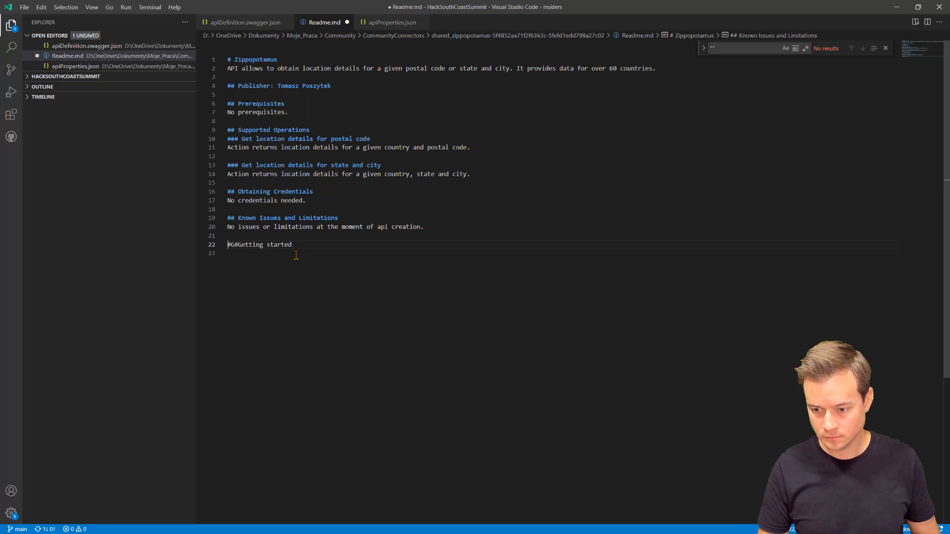
{"action": "type", "text": "##"}
{"action": "key", "text": "End"}
{"action": "key", "text": "Down"}
{"action": "type", "text": "Visit"}
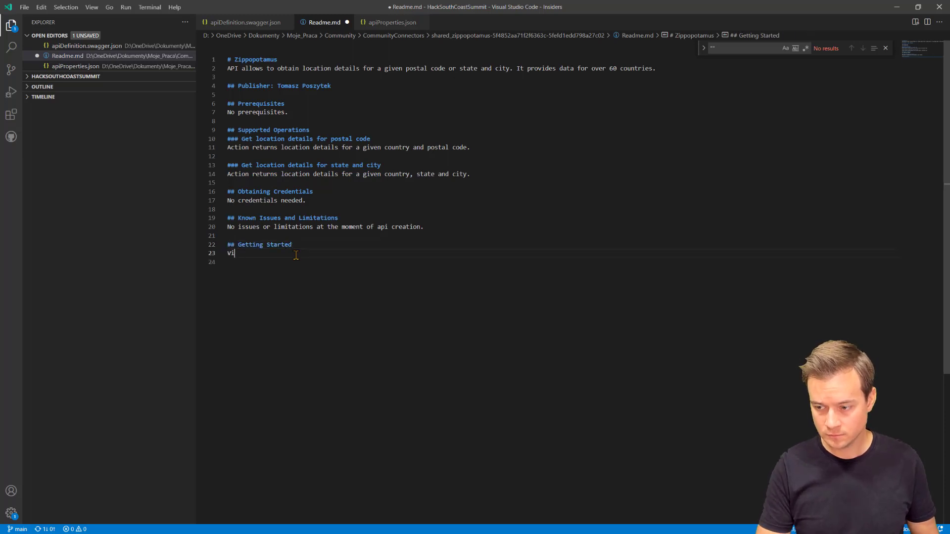
{"action": "key", "text": "alt+Tab"}
{"action": "left_click_drag", "start_coordinate": [161, 24], "coordinate": [87, 24]}
{"action": "key", "text": "ctrl+c"}
{"action": "key", "text": "alt+Tab"}
{"action": "key", "text": "ctrl+v"}
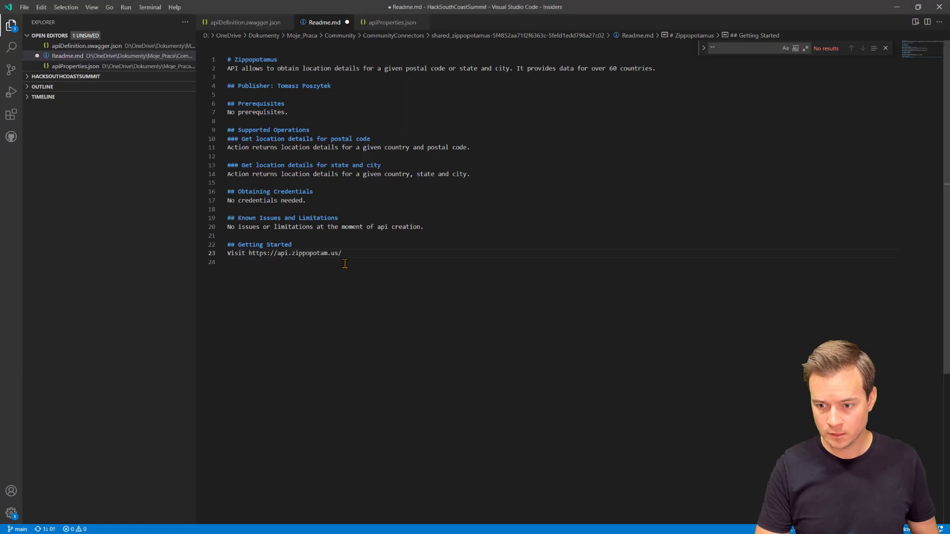
{"action": "type", "text": "to test the api on your own."}
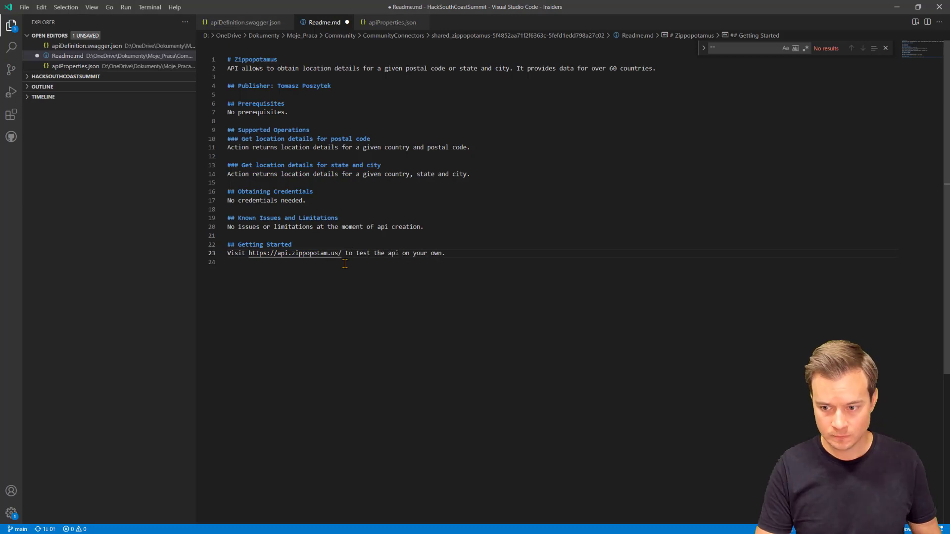
Step: Save Readme.md and switch to the browser
{"action": "left_click", "coordinate": [370, 238]}
{"action": "key", "text": "ctrl+s"}
{"action": "left_click", "coordinate": [885, 48]}
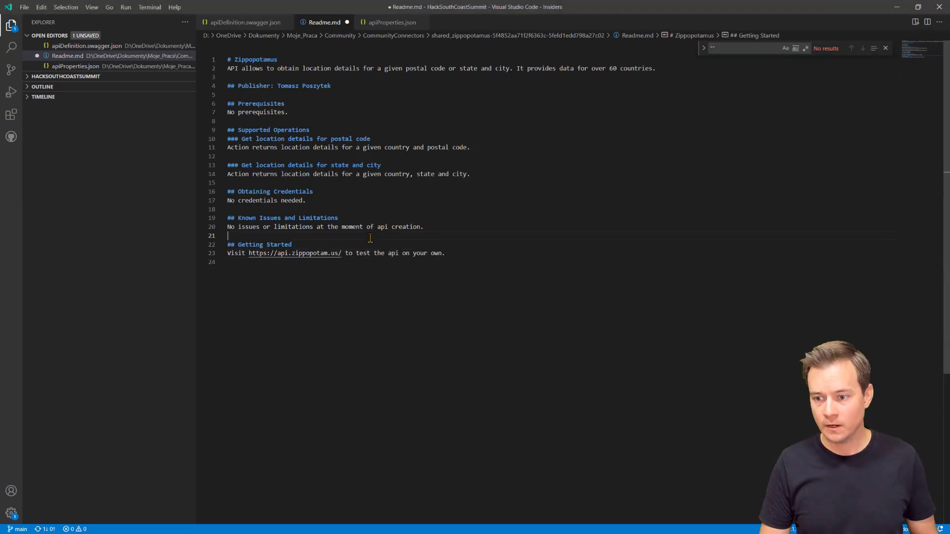
{"action": "key", "text": "ctrl+s"}
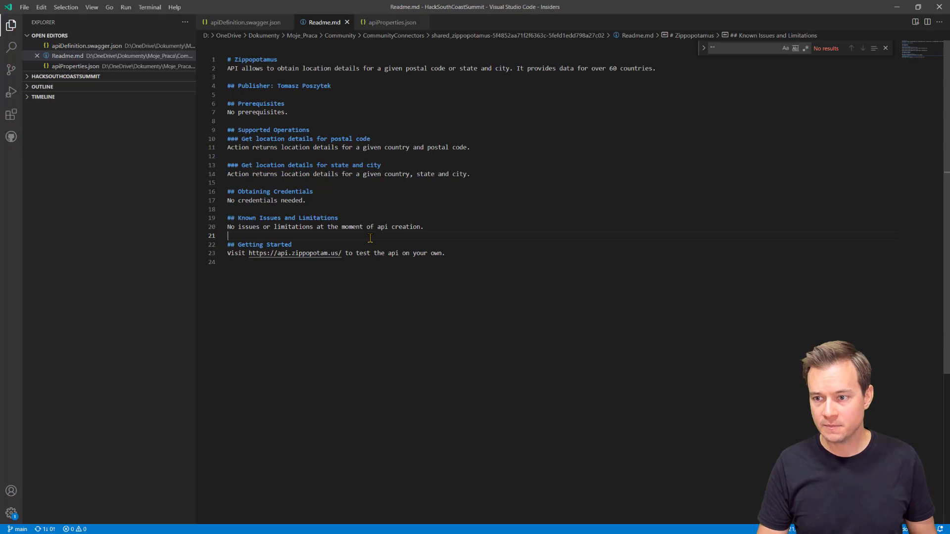
{"action": "left_click", "coordinate": [885, 48]}
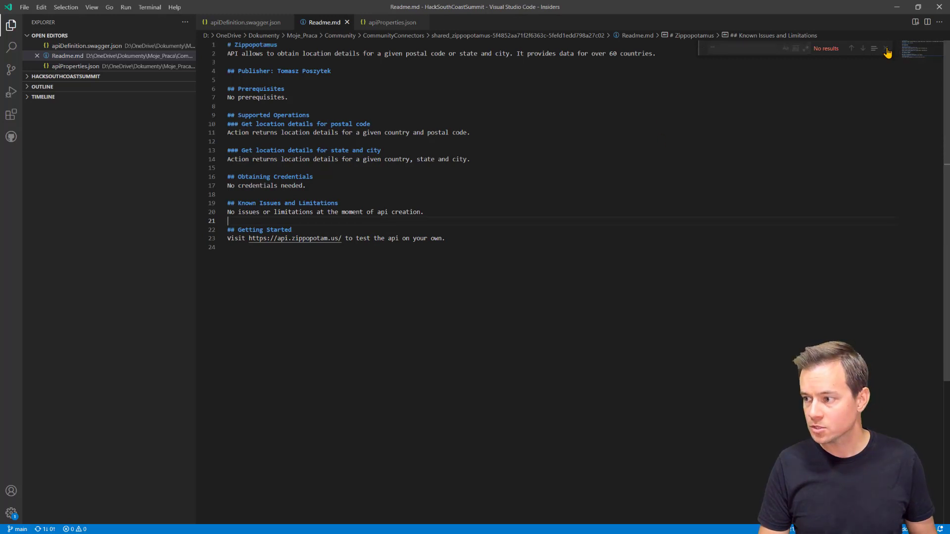
{"action": "key", "text": "alt+Tab"}
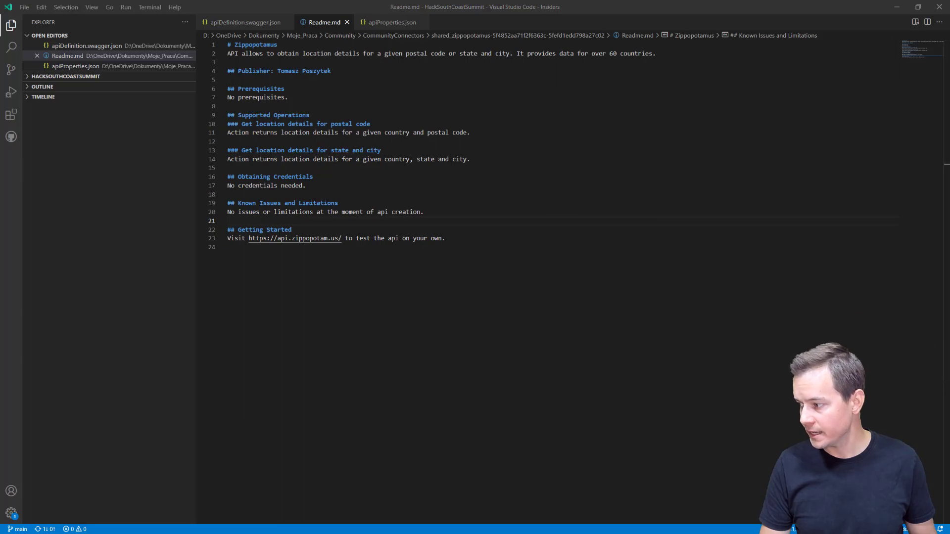
{"action": "key", "text": "alt+Tab"}
Step: Move from the certification docs to the microsoft/PowerPlatformConnectors GitHub repo and open your fork
{"action": "left_click", "coordinate": [434, 9]}
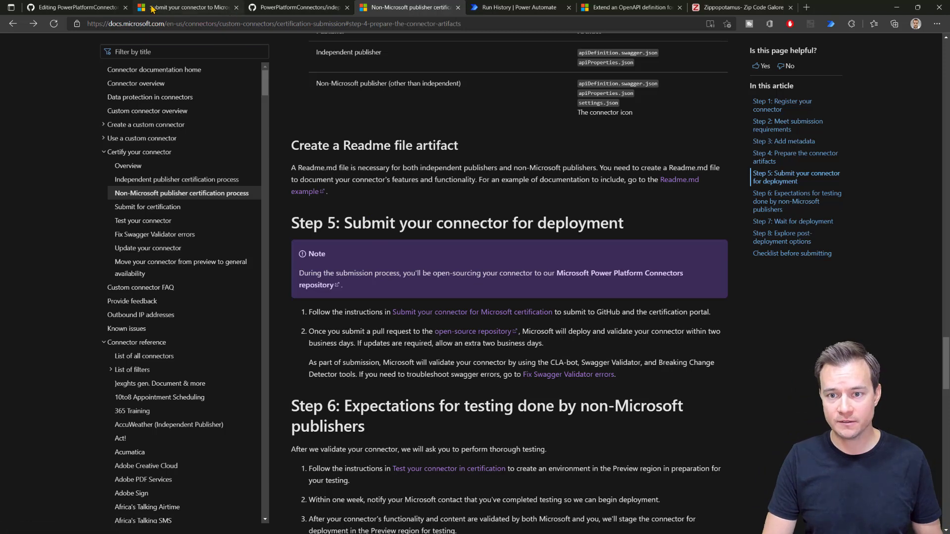
{"action": "left_click", "coordinate": [279, 9]}
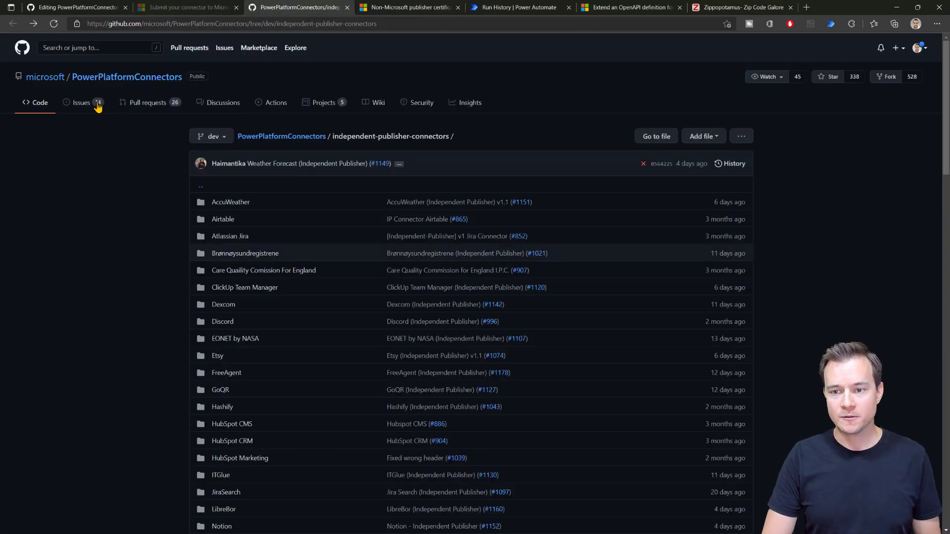
{"action": "left_click", "coordinate": [99, 83]}
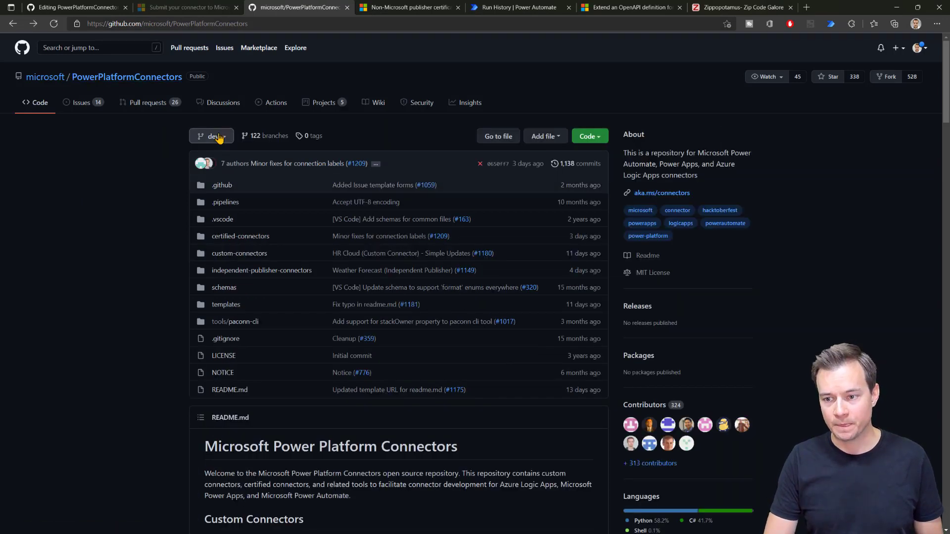
{"action": "left_click", "coordinate": [886, 79]}
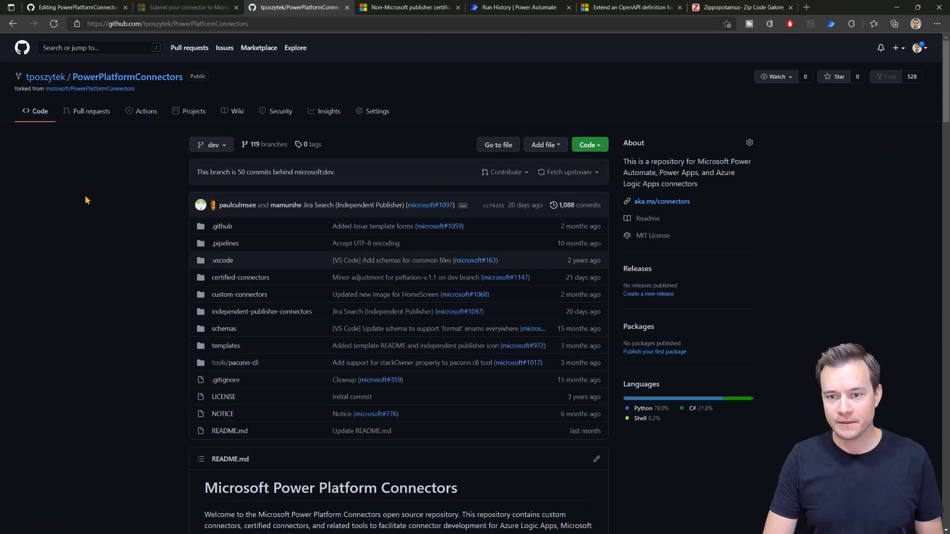
Step: Use Fetch upstream to merge the 50 microsoft:dev commits into the fork's dev branch
{"action": "mouse_move", "coordinate": [44, 78]}
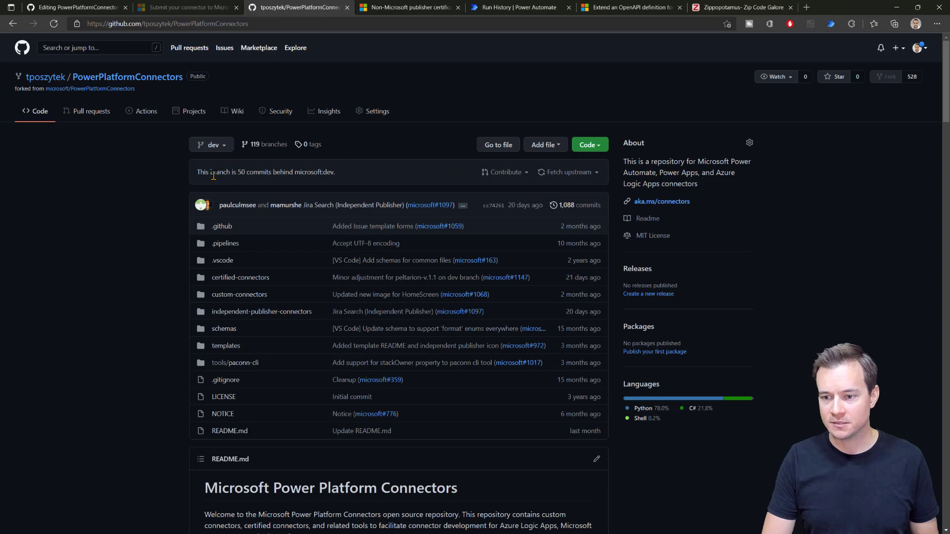
{"action": "left_click", "coordinate": [574, 173]}
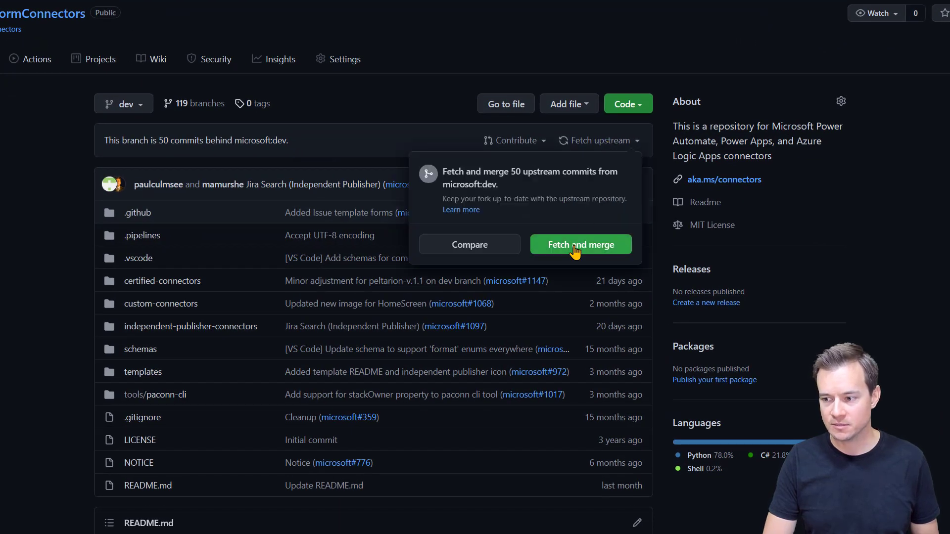
{"action": "left_click", "coordinate": [574, 247]}
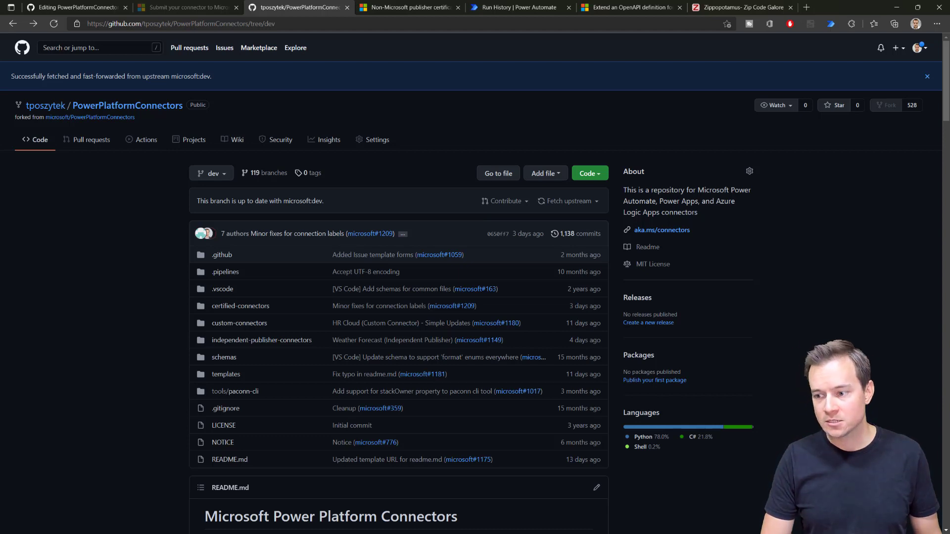
Step: Run Git: Clone with the fork's repository URL, trimmed of its branch path
{"action": "key", "text": "alt+Tab"}
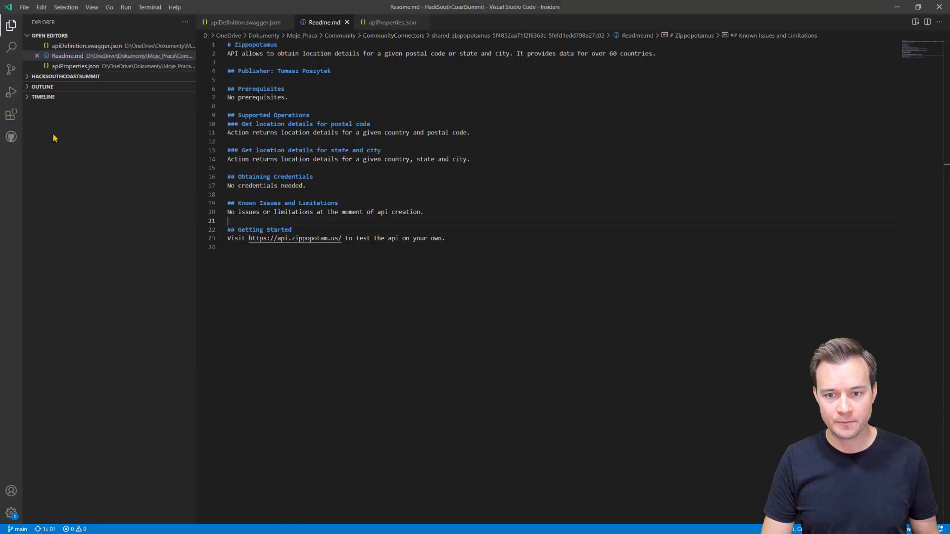
{"action": "key", "text": "ctrl+shift+p"}
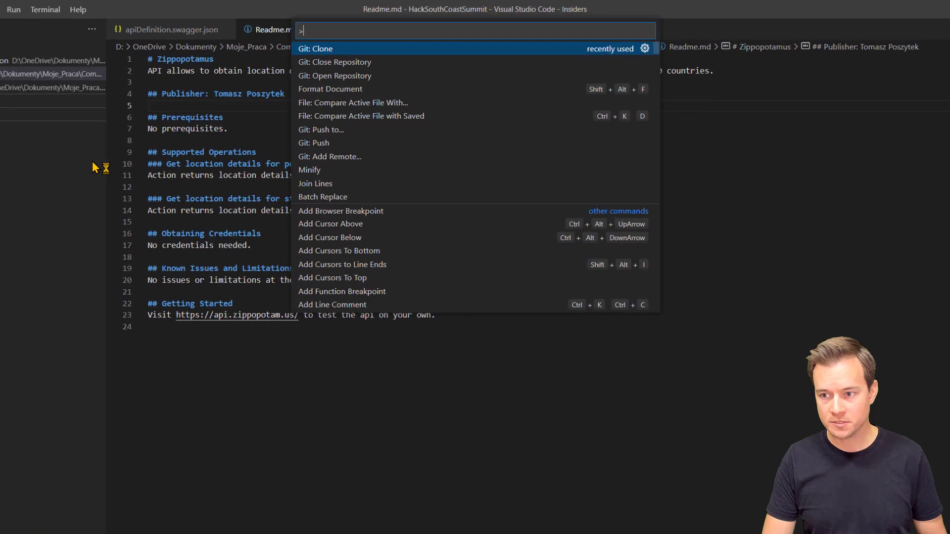
{"action": "left_click", "coordinate": [347, 49]}
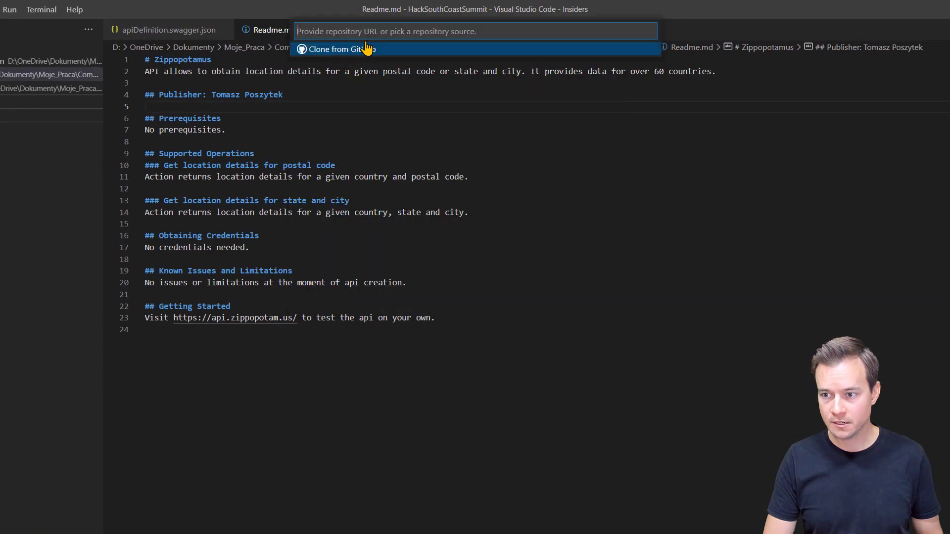
{"action": "key", "text": "ctrl+v"}
{"action": "key", "text": "BackSpace"}
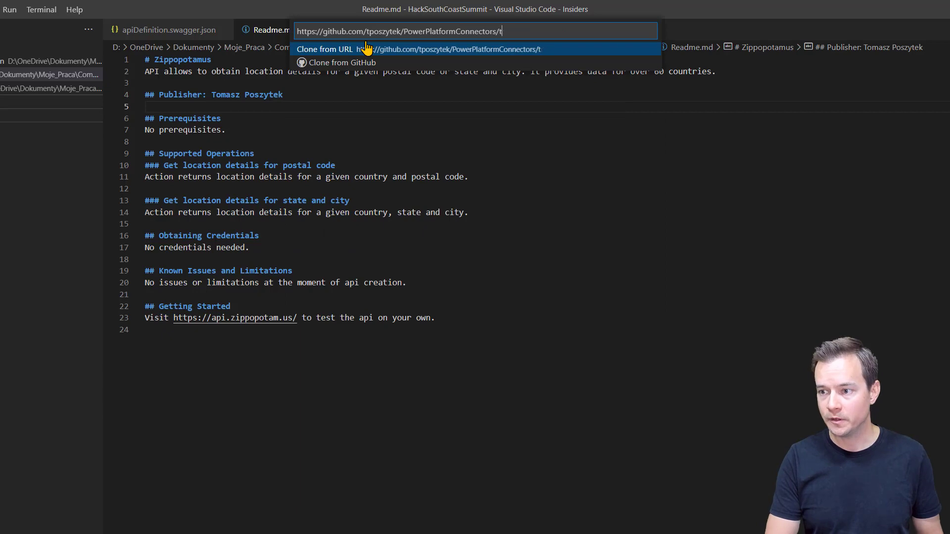
{"action": "left_click", "coordinate": [366, 48]}
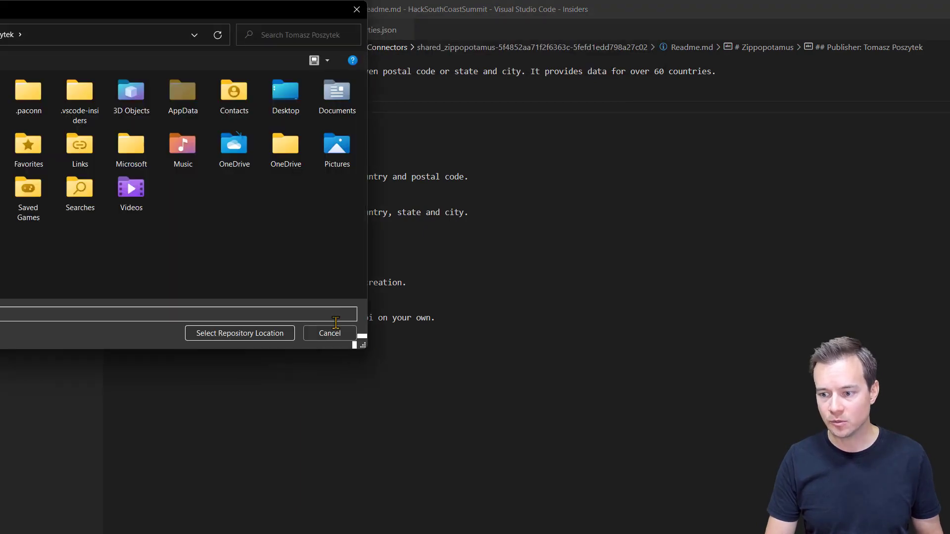
{"action": "left_click", "coordinate": [328, 333]}
{"action": "key", "text": "ctrl+shift+p"}
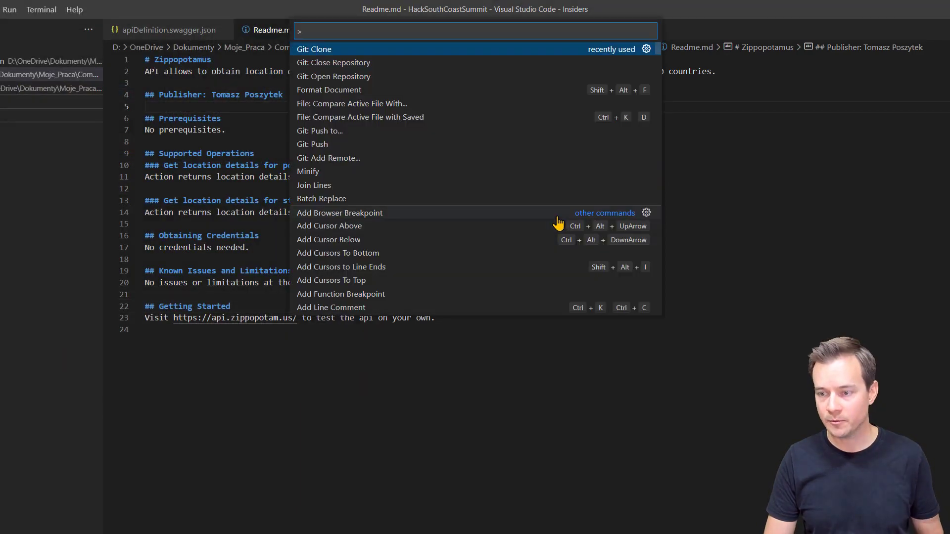
{"action": "key", "text": "Return"}
{"action": "key", "text": "ctrl+v"}
{"action": "key", "text": "BackSpace"}
{"action": "key", "text": "BackSpace"}
{"action": "key", "text": "BackSpace"}
{"action": "key", "text": "BackSpace"}
{"action": "key", "text": "BackSpace"}
{"action": "key", "text": "BackSpace"}
{"action": "key", "text": "BackSpace"}
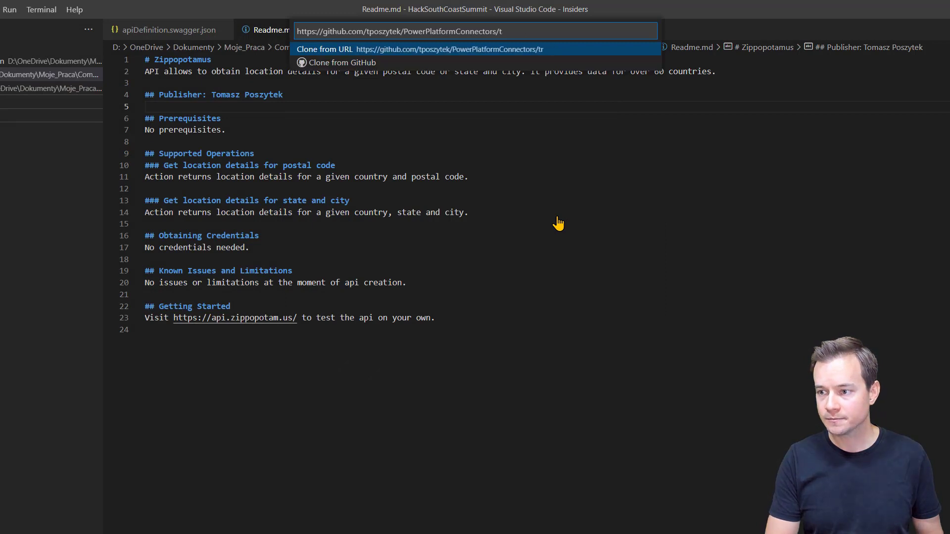
{"action": "key", "text": "Return"}
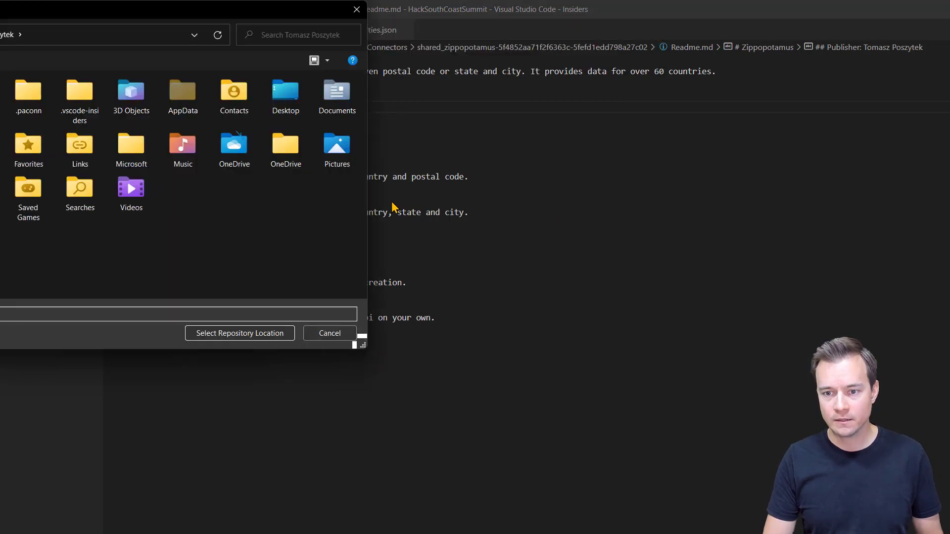
Step: Clone into the CommunityConnectors folder and add PowerPlatformConnectors-1 to the workspace
{"action": "left_click", "coordinate": [1, 208]}
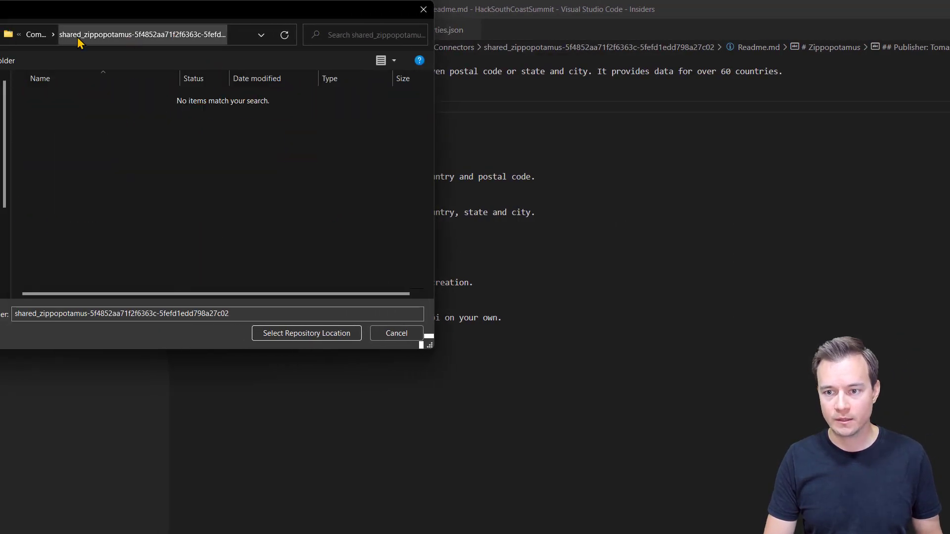
{"action": "left_click", "coordinate": [36, 35]}
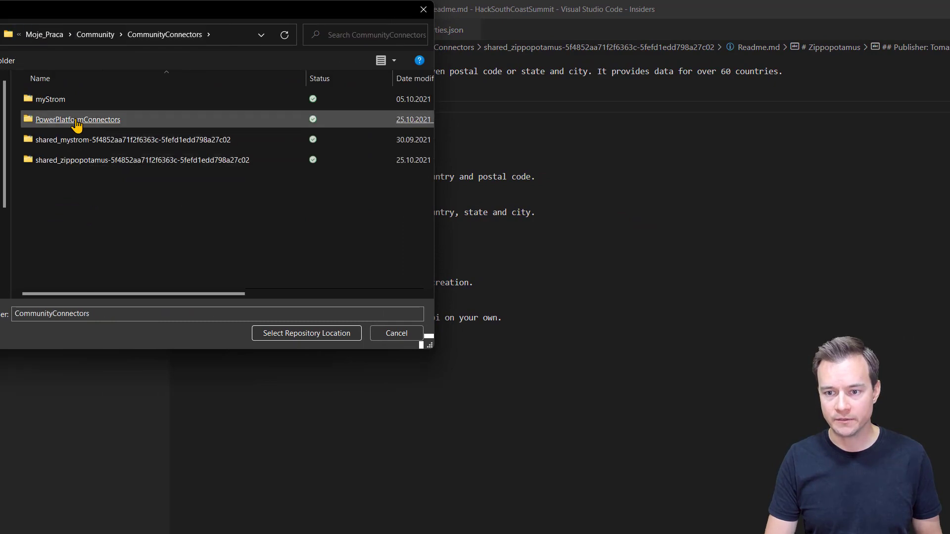
{"action": "left_click", "coordinate": [304, 333]}
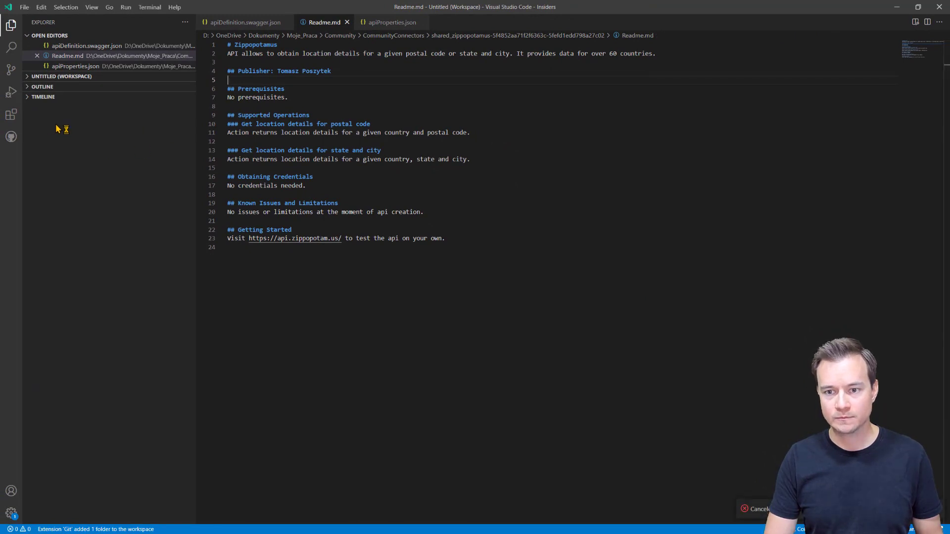
{"action": "left_click", "coordinate": [72, 78]}
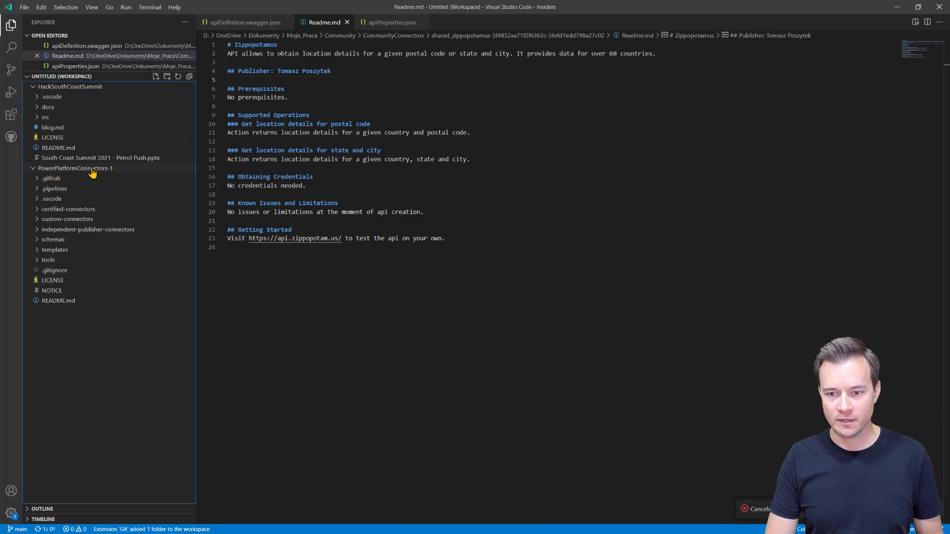
{"action": "left_click", "coordinate": [93, 171]}
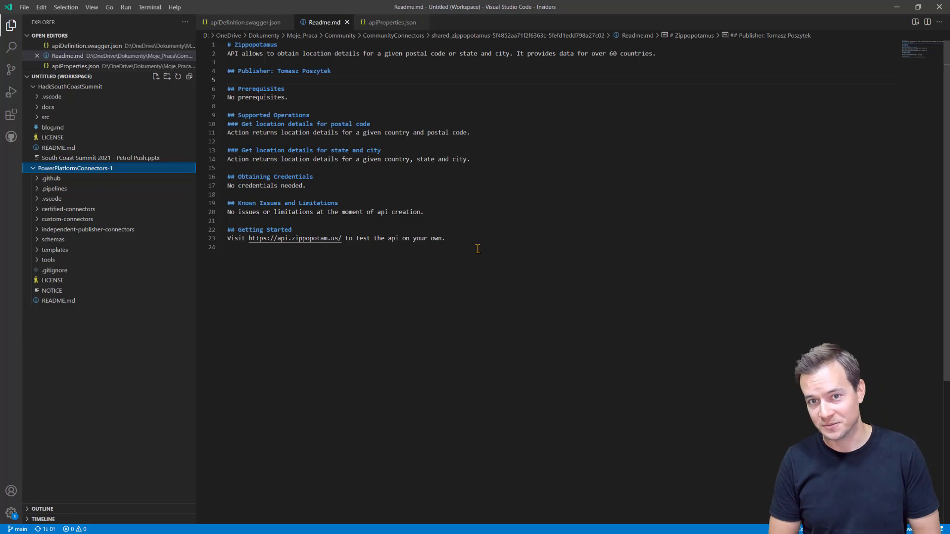
Step: Create branch Zippopotamus in PowerPlatformConnectors-1, then reveal Readme.md's folder in File Explorer
{"action": "key", "text": "ctrl+shift+p"}
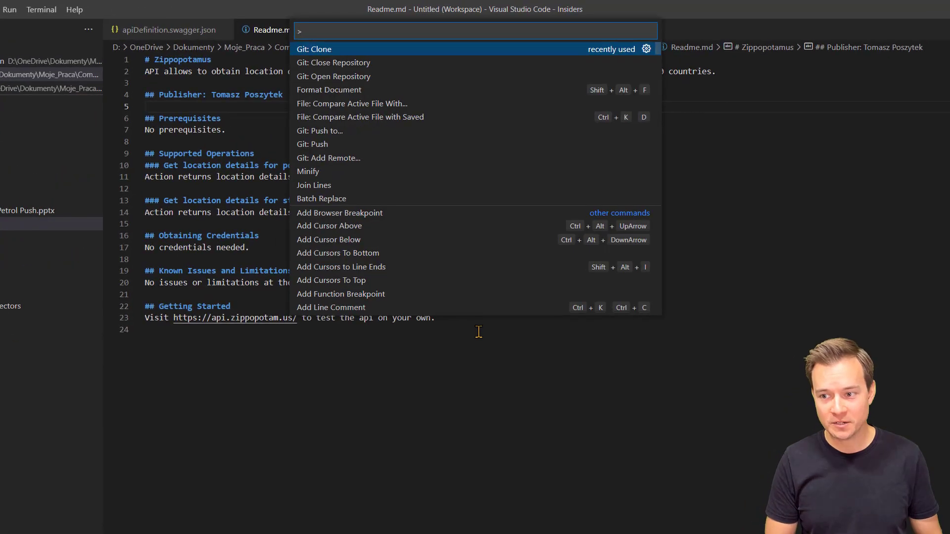
{"action": "type", "text": "git"}
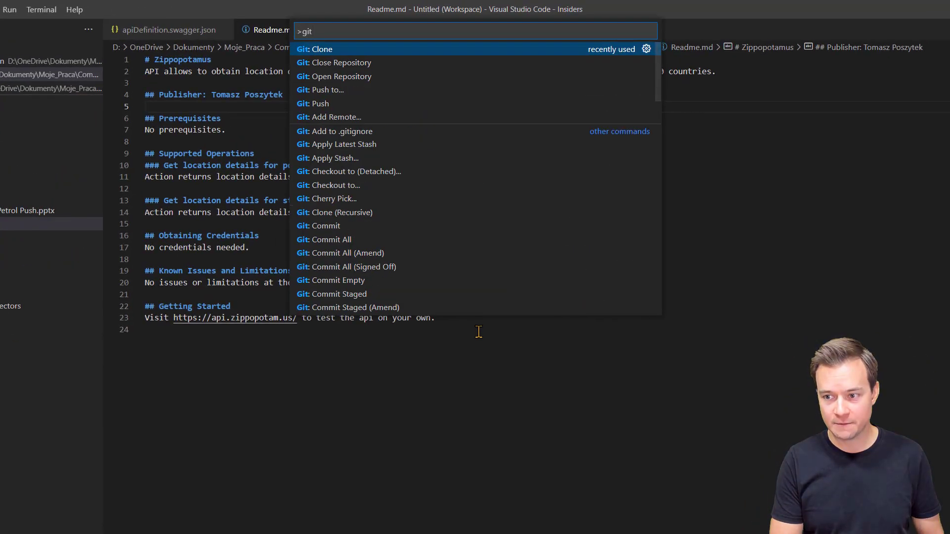
{"action": "type", "text": " cre"}
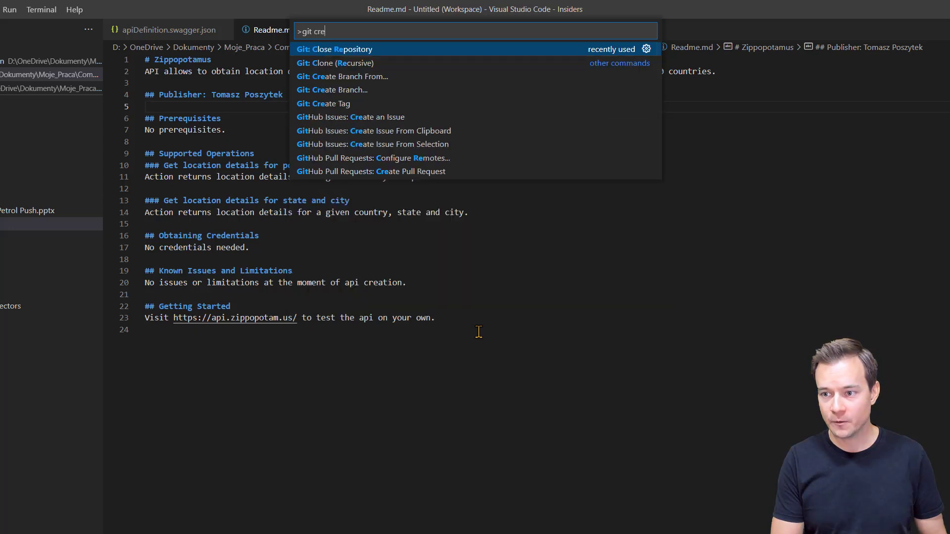
{"action": "left_click", "coordinate": [444, 91]}
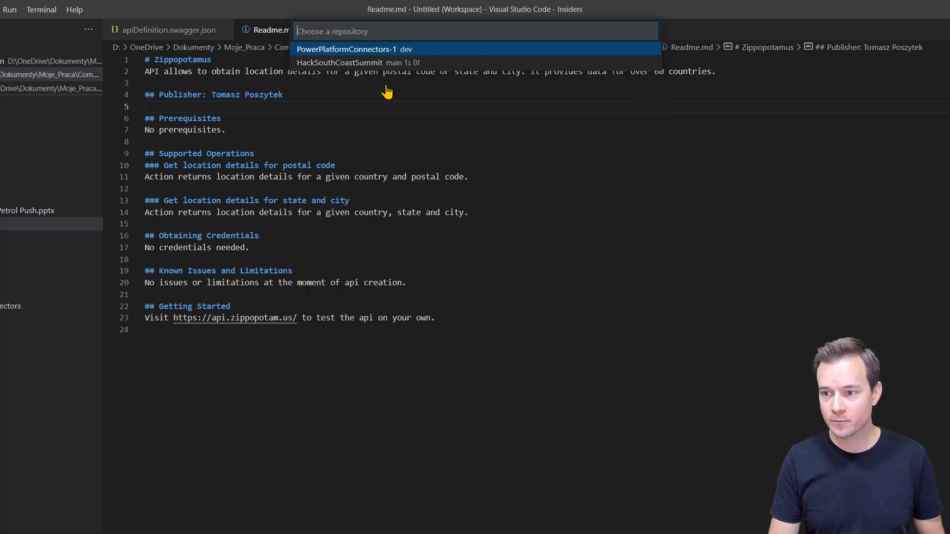
{"action": "left_click", "coordinate": [346, 48]}
{"action": "type", "text": "Zi"}
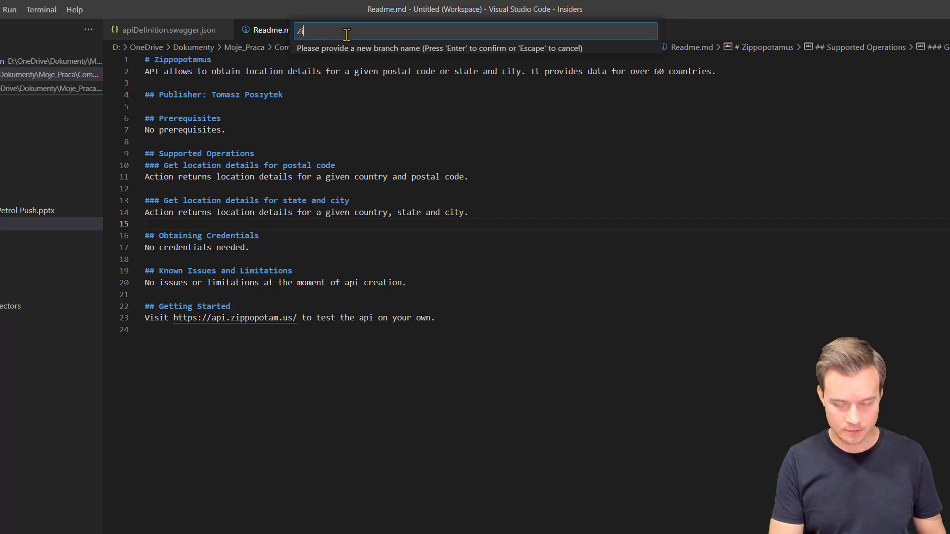
{"action": "type", "text": "ppopotamus"}
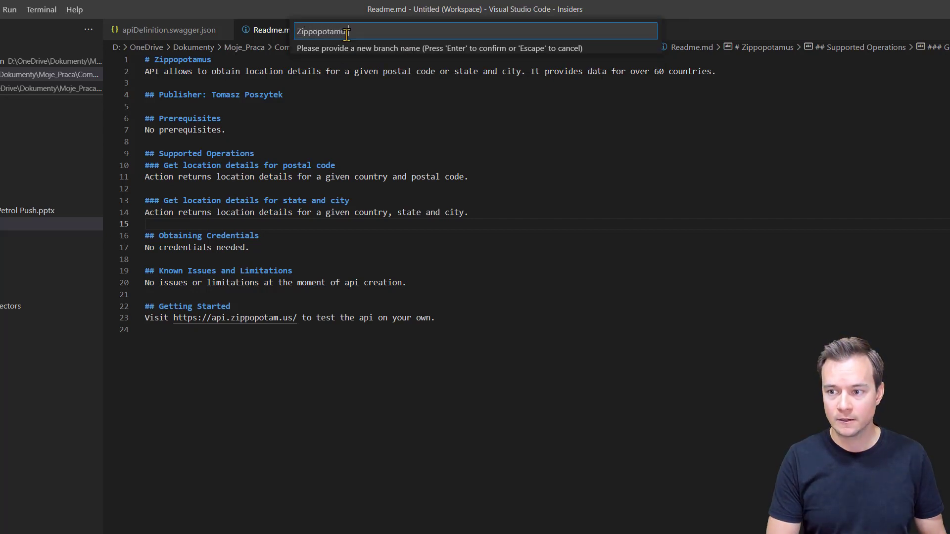
{"action": "key", "text": "Return"}
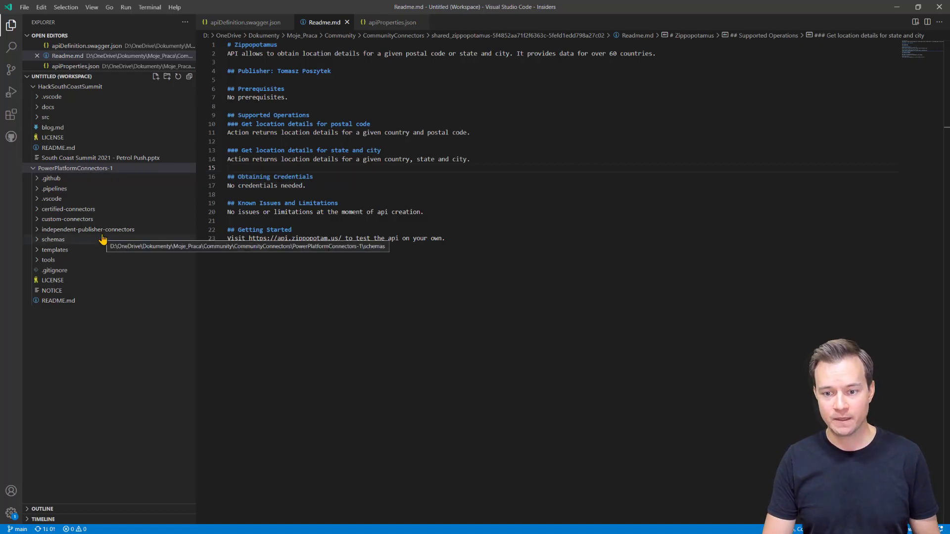
{"action": "left_click", "coordinate": [301, 250]}
{"action": "key", "text": "shift+alt+r"}
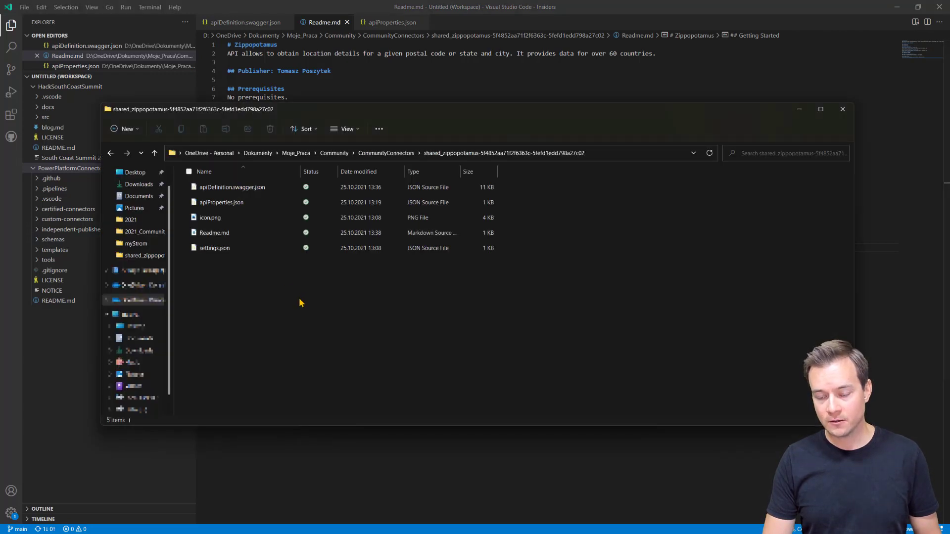
Step: Select the three connector files, then go to PowerPlatformConnectors-1's independent-publisher-connectors folder
{"action": "double_click", "coordinate": [272, 192]}
{"action": "left_click", "coordinate": [261, 202], "text": "ctrl"}
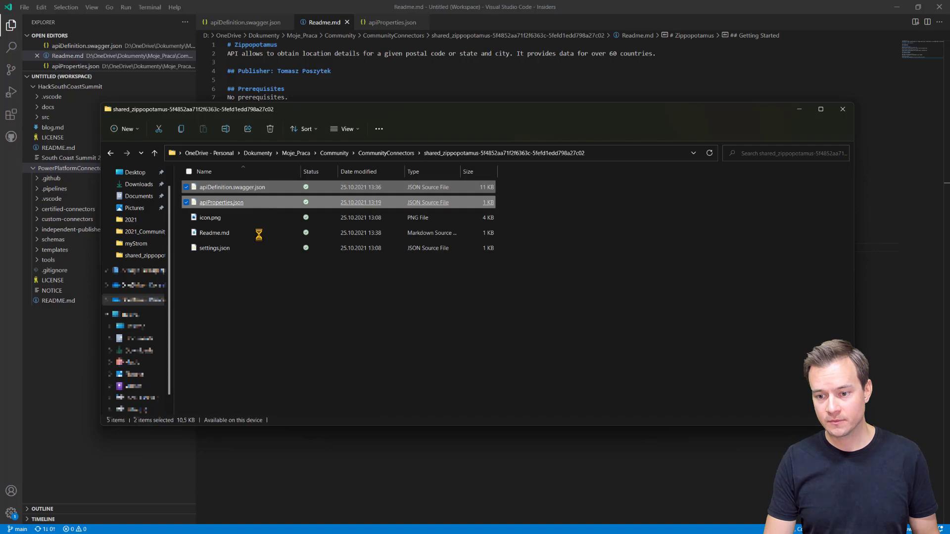
{"action": "left_click", "coordinate": [259, 236], "text": "ctrl"}
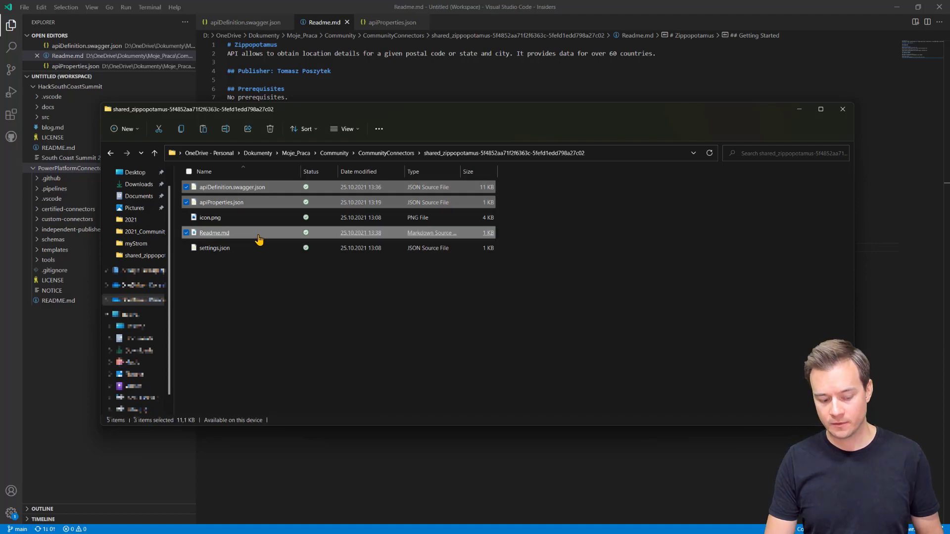
{"action": "left_click", "coordinate": [386, 153]}
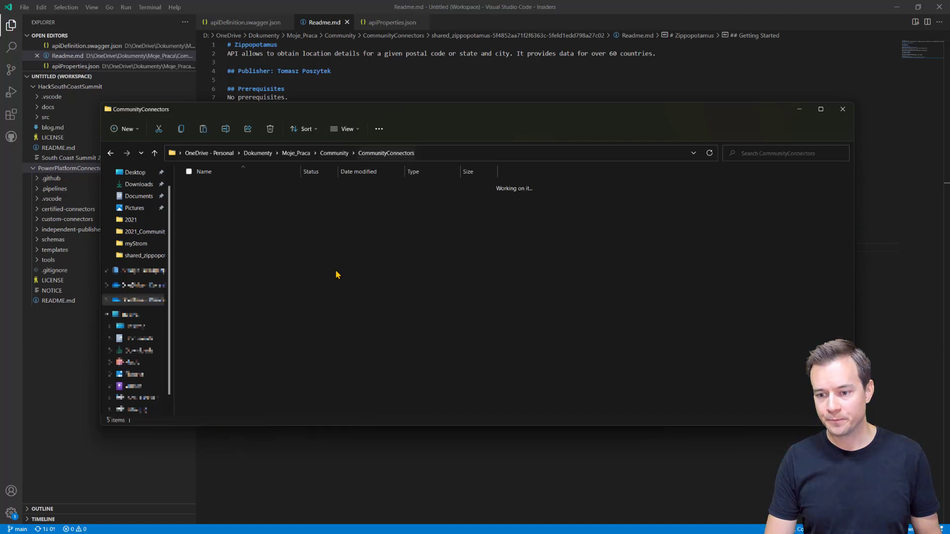
{"action": "left_click", "coordinate": [246, 222]}
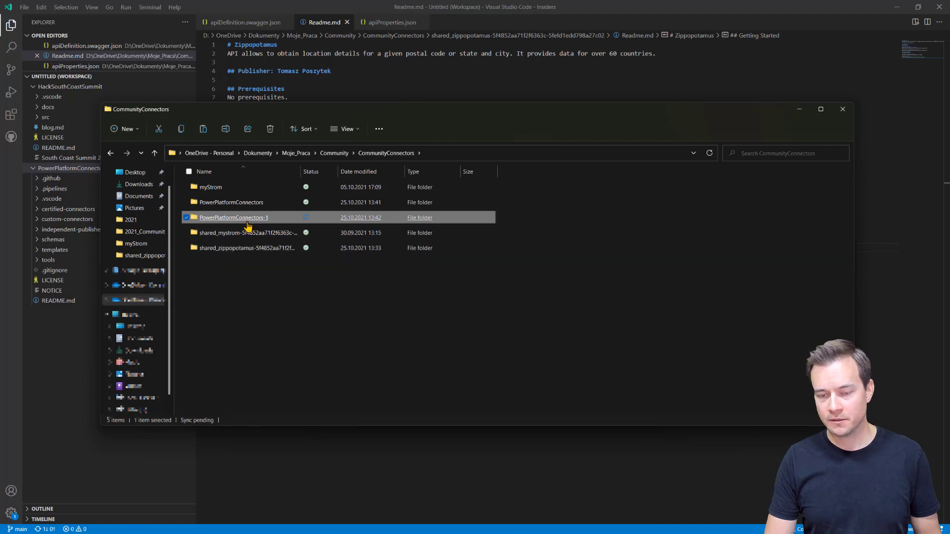
{"action": "double_click", "coordinate": [248, 223]}
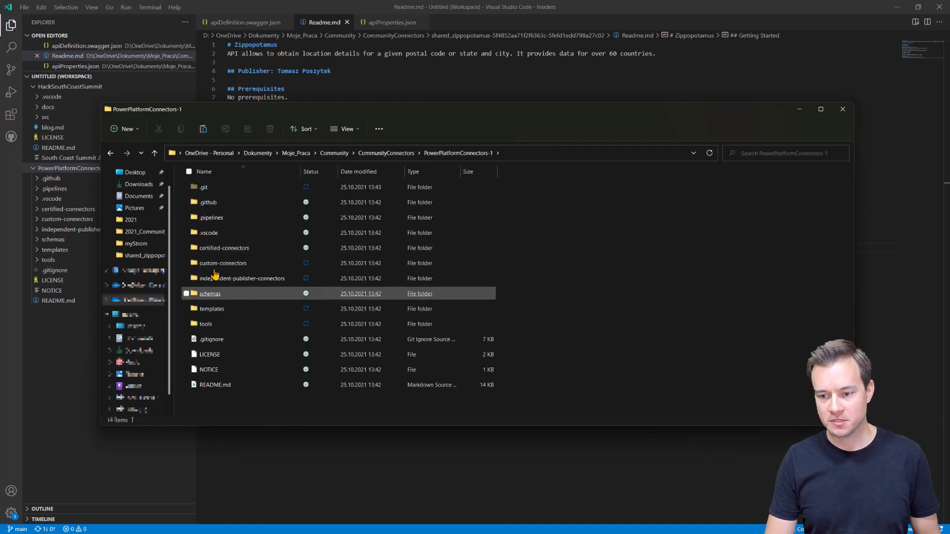
{"action": "left_click", "coordinate": [221, 282]}
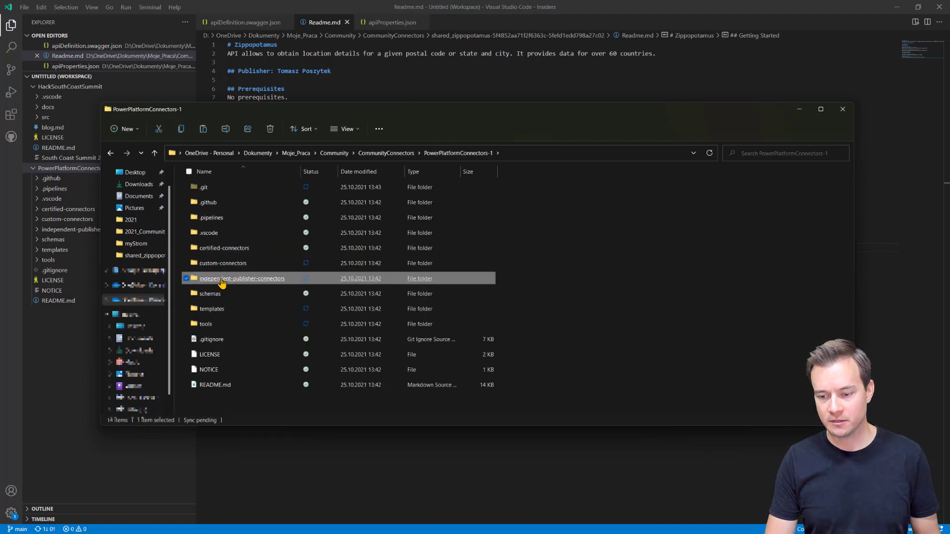
{"action": "double_click", "coordinate": [221, 282]}
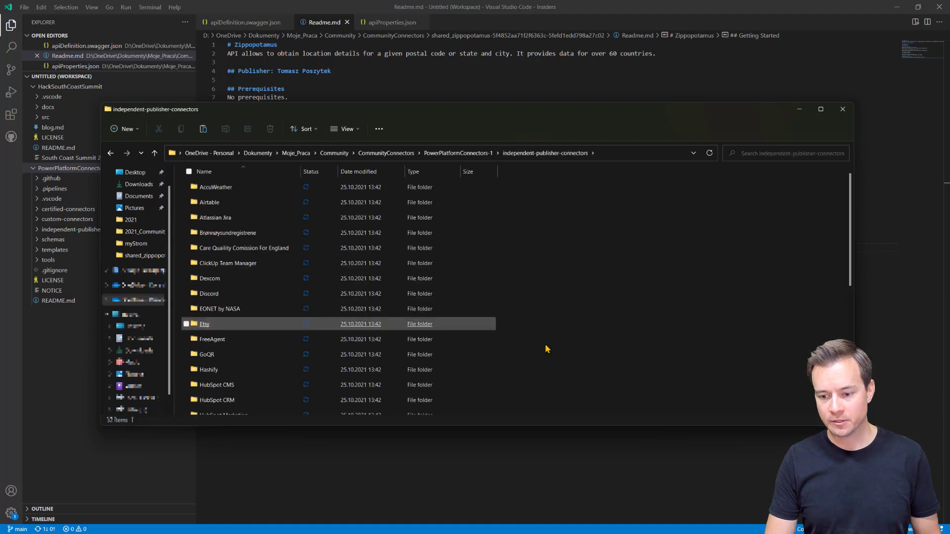
Step: Create a new folder named 'Zippopotamus' in independent-publisher-connectors
{"action": "right_click", "coordinate": [573, 359]}
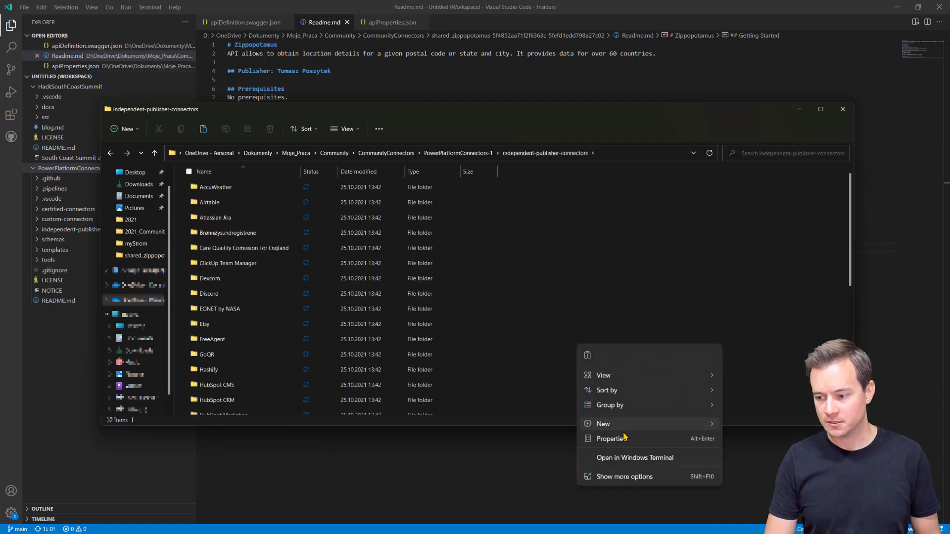
{"action": "mouse_move", "coordinate": [628, 428]}
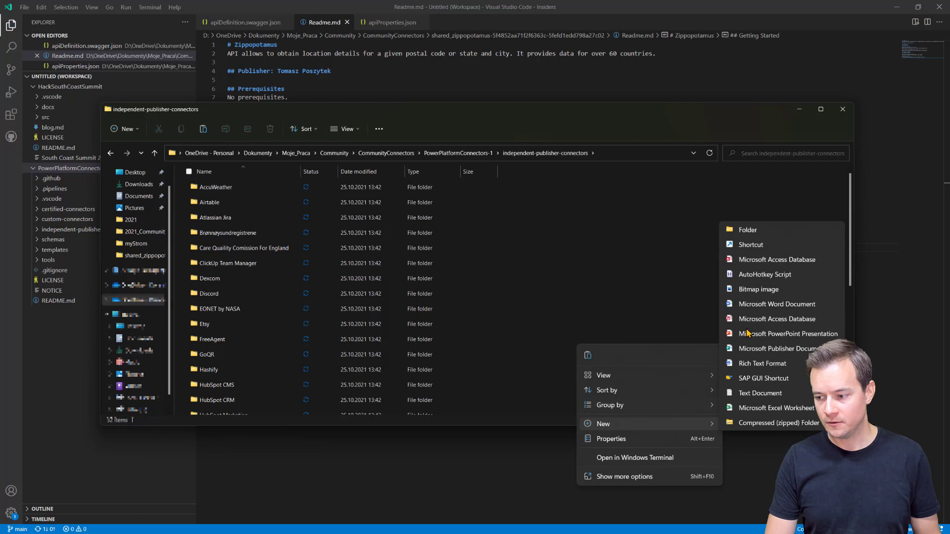
{"action": "left_click", "coordinate": [780, 236]}
{"action": "type", "text": "zi"}
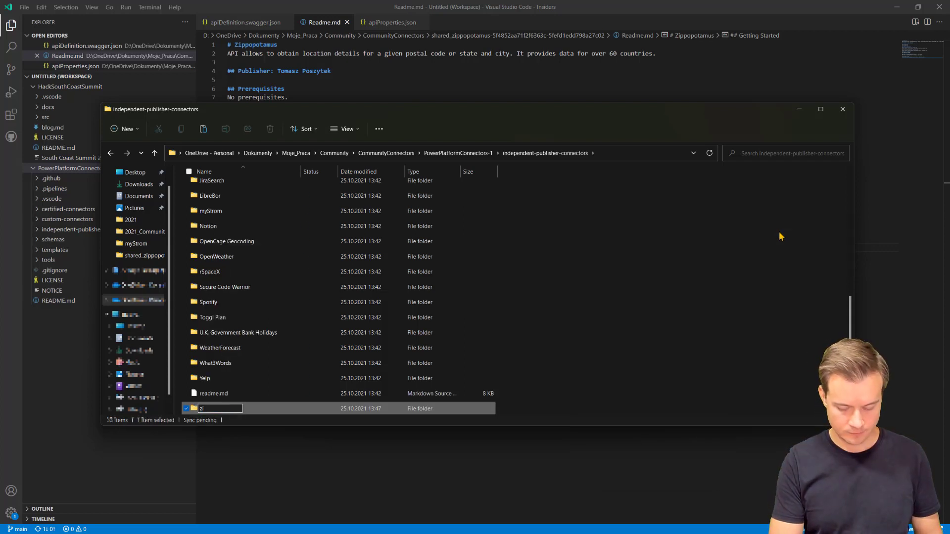
{"action": "type", "text": "ppopo"}
{"action": "key", "text": "ctrl+a"}
{"action": "type", "text": "Z"}
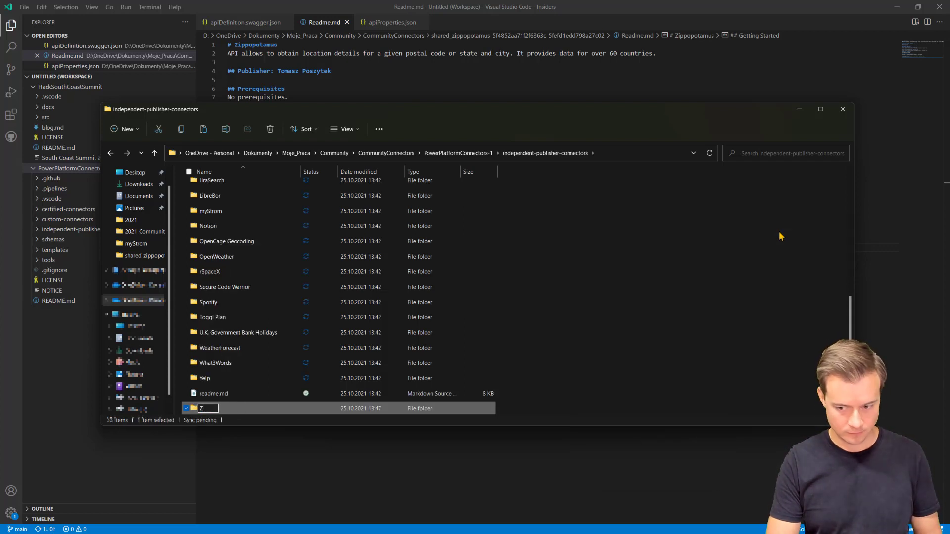
{"action": "type", "text": "ippop"}
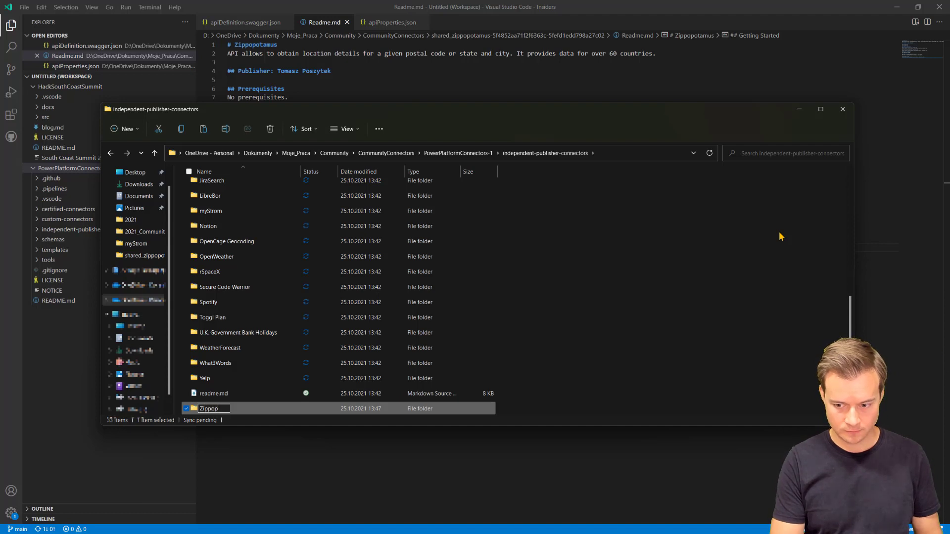
{"action": "type", "text": "otamus"}
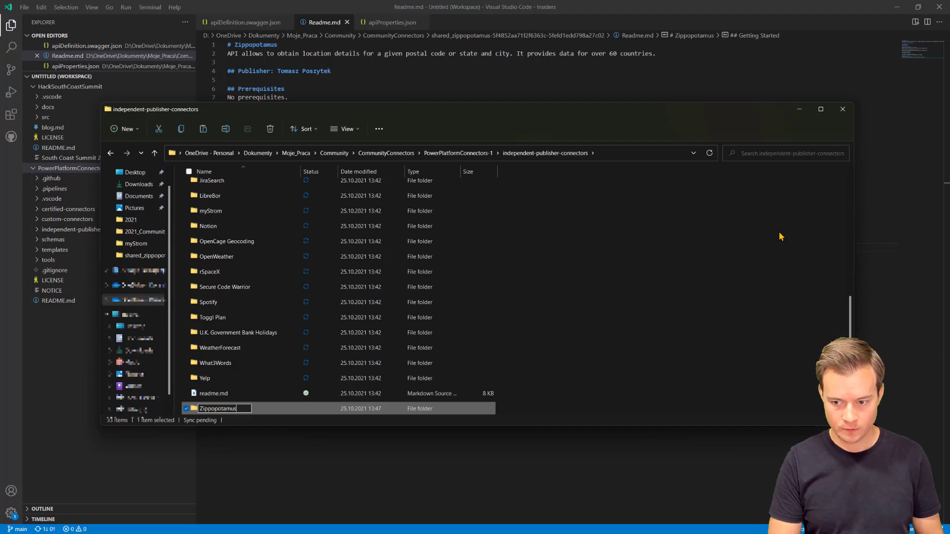
{"action": "key", "text": "Return"}
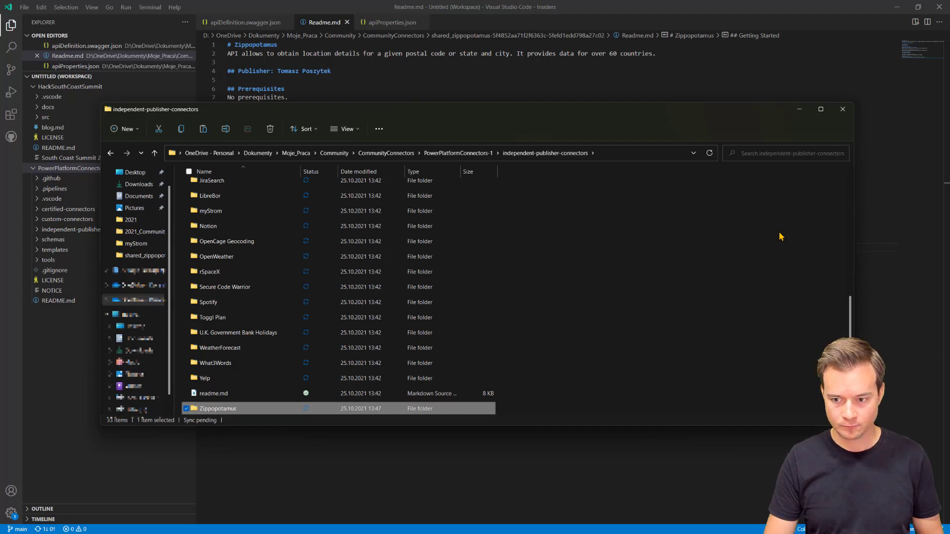
Step: Paste Readme.md, apiDefinition.swagger.json and apiProperties.json into Zippopotamus and minimize the window
{"action": "double_click", "coordinate": [232, 408]}
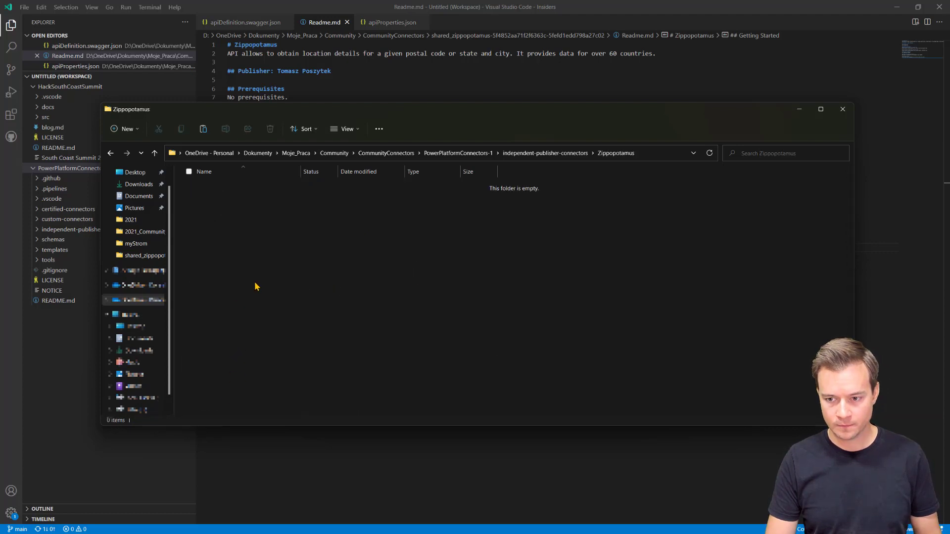
{"action": "key", "text": "ctrl+v"}
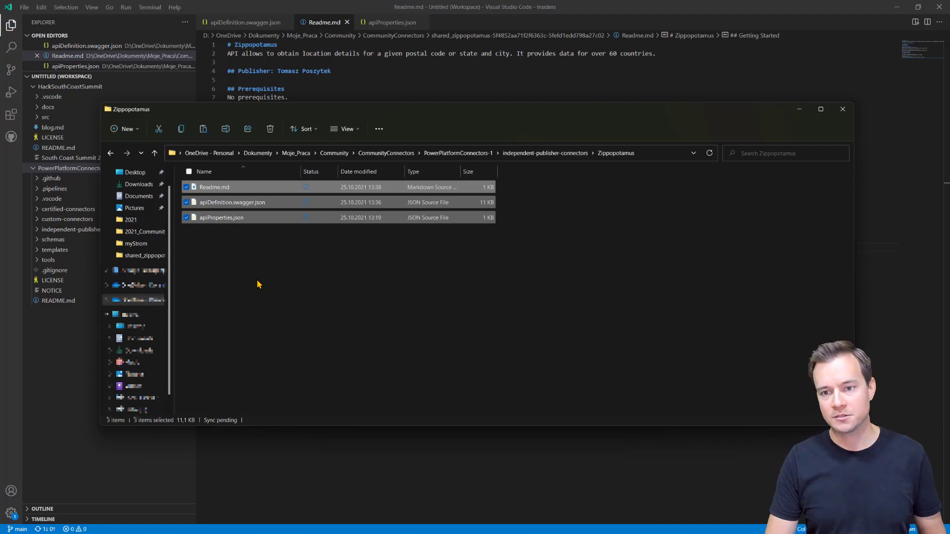
{"action": "left_click", "coordinate": [799, 110]}
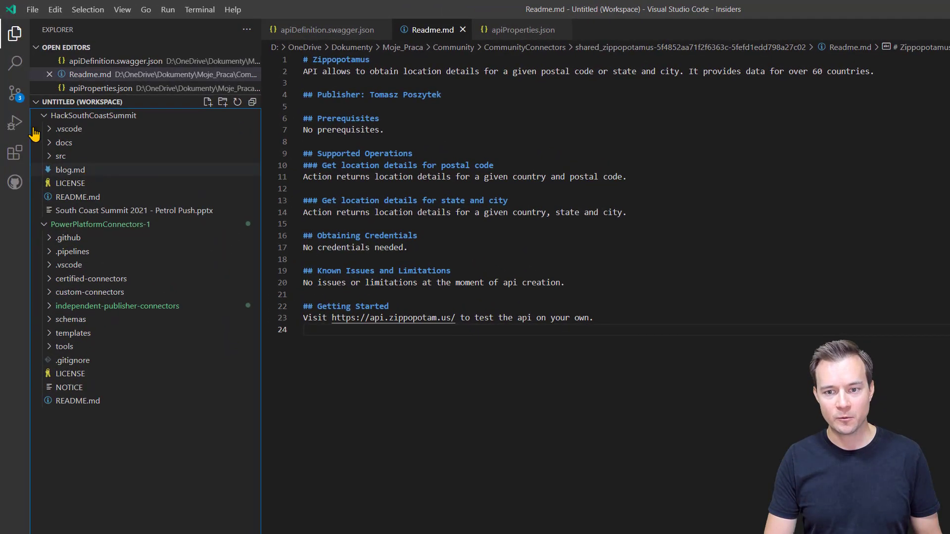
Step: Show the three pending changes in Source Control, focus the commit message box, then switch to the browser
{"action": "left_click", "coordinate": [15, 94]}
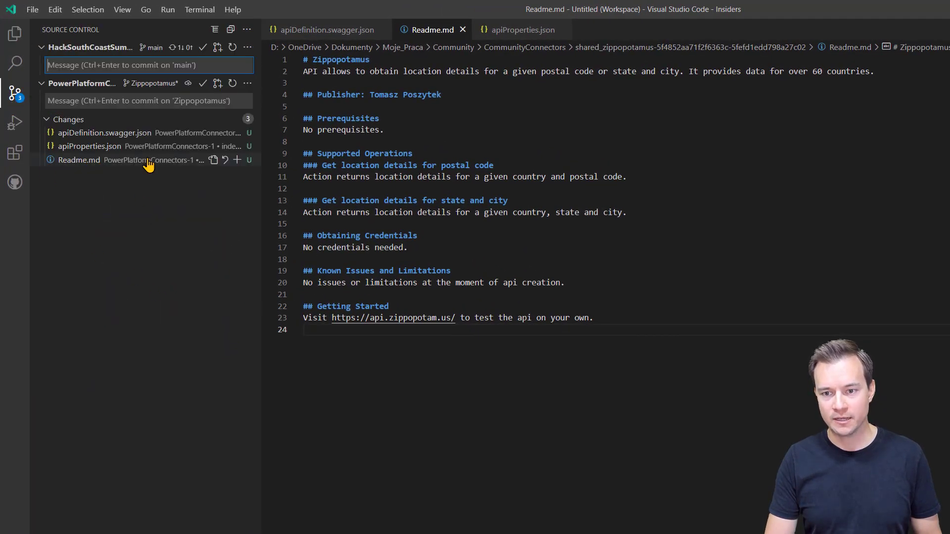
{"action": "left_click", "coordinate": [166, 101]}
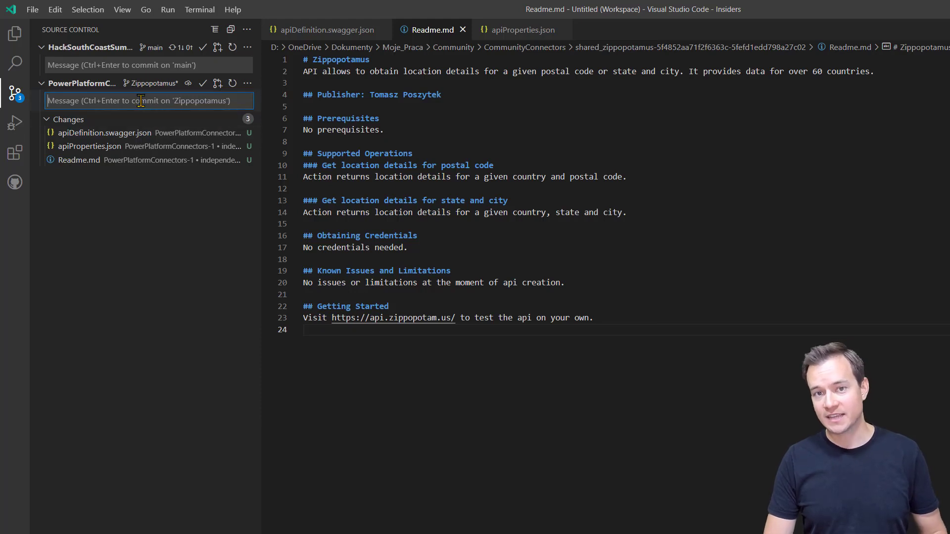
{"action": "key", "text": "alt+Tab"}
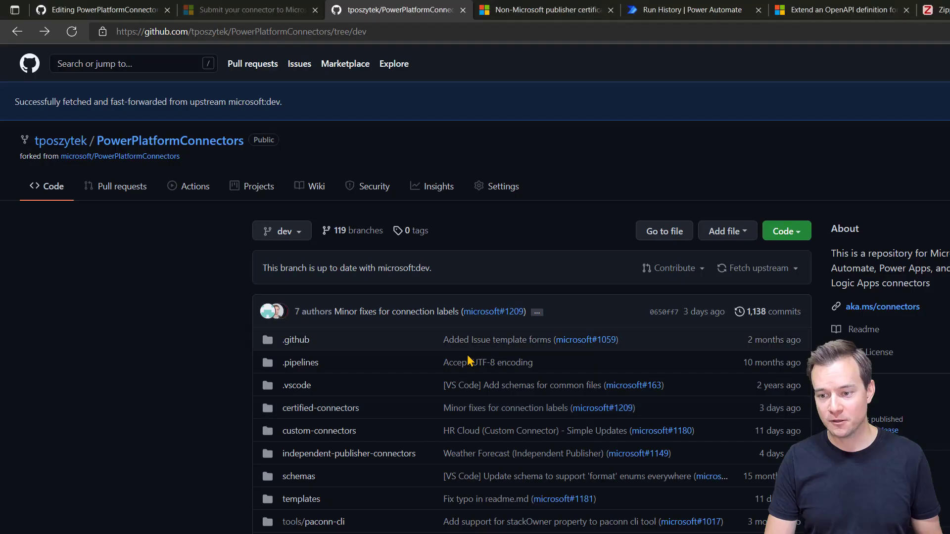
Step: Copy the 'Dexcom (Independent Publisher)' title from the fork's independent-publisher-connectors listing, then return to VS Code
{"action": "left_click", "coordinate": [356, 454]}
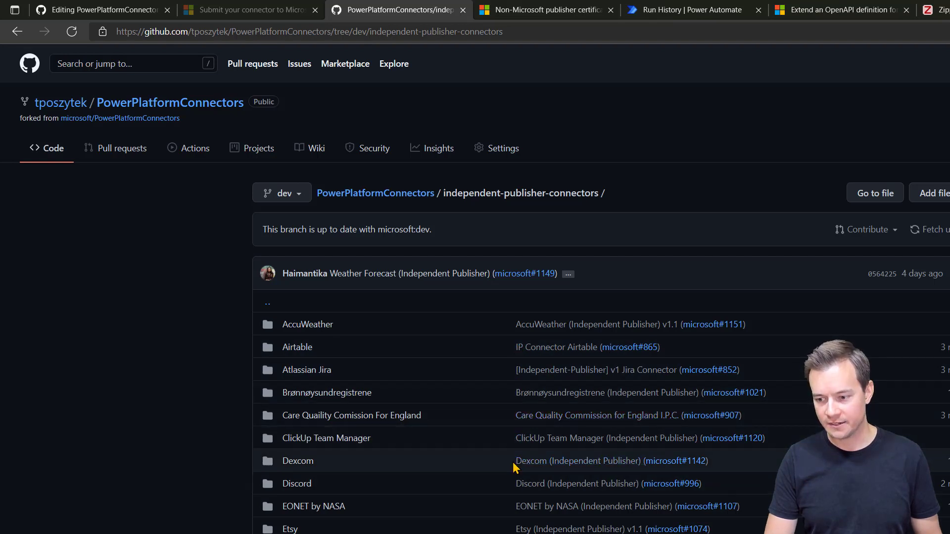
{"action": "left_click_drag", "start_coordinate": [516, 460], "coordinate": [639, 461]}
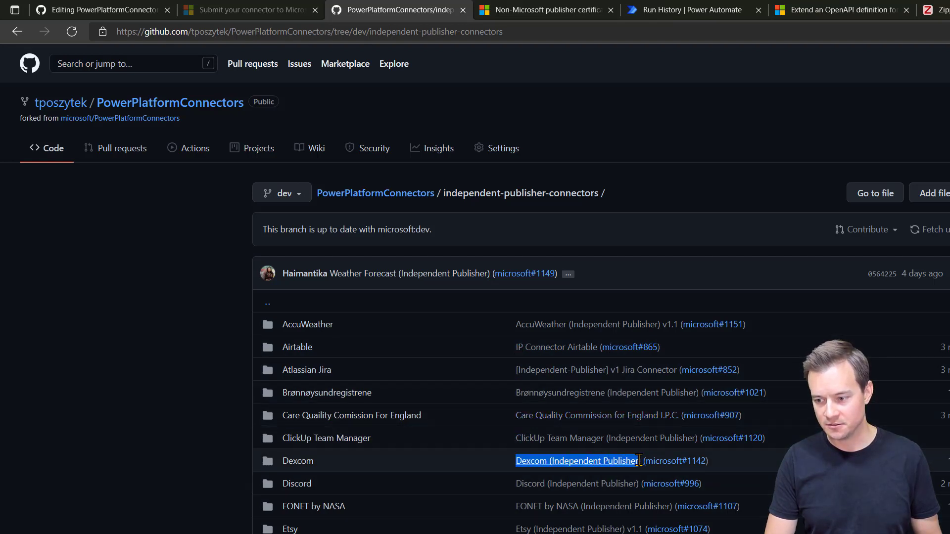
{"action": "key", "text": "alt+Tab"}
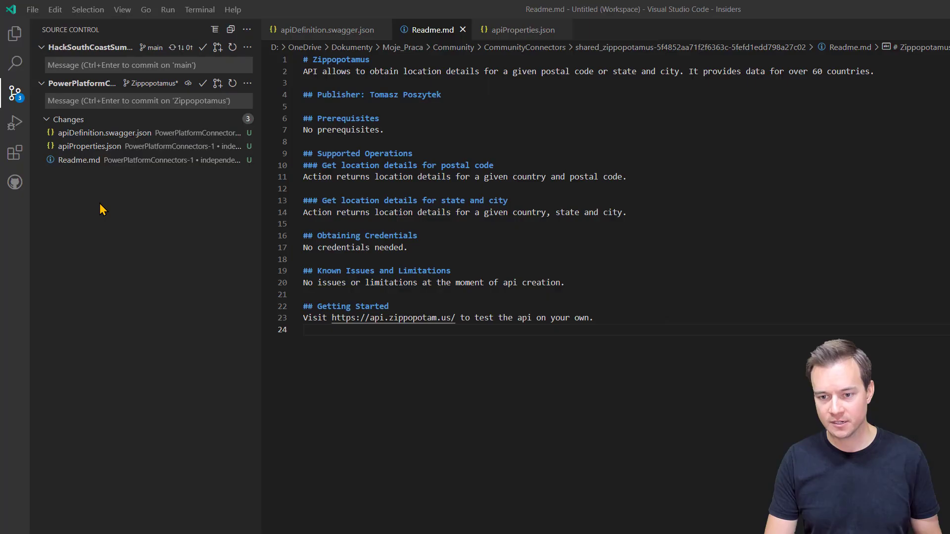
Step: Commit the three connector files with the message 'Zippopotamus (Independent Publisher)'
{"action": "type", "text": "Dexcom (Independent Publisher)"}
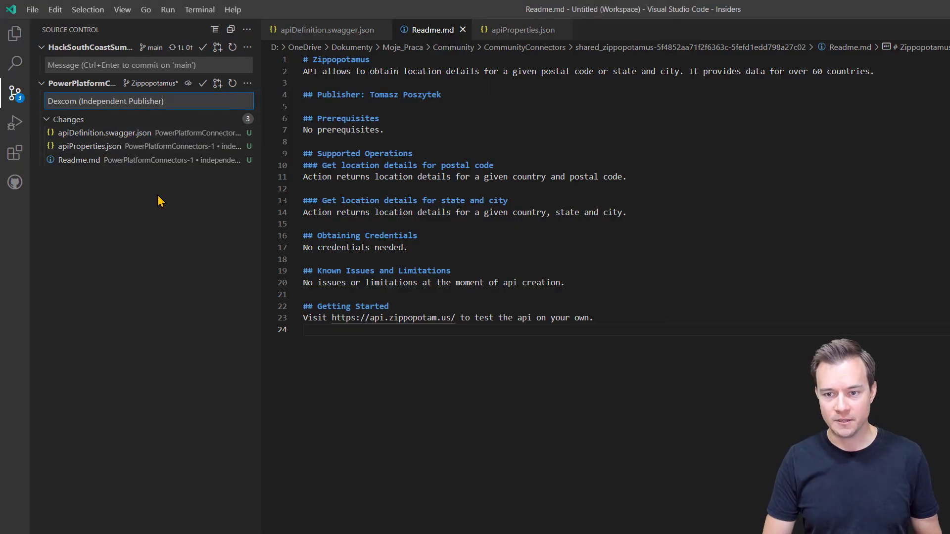
{"action": "key", "text": "Home"}
{"action": "key", "text": "ctrl+shift+Right"}
{"action": "type", "text": "Zip"}
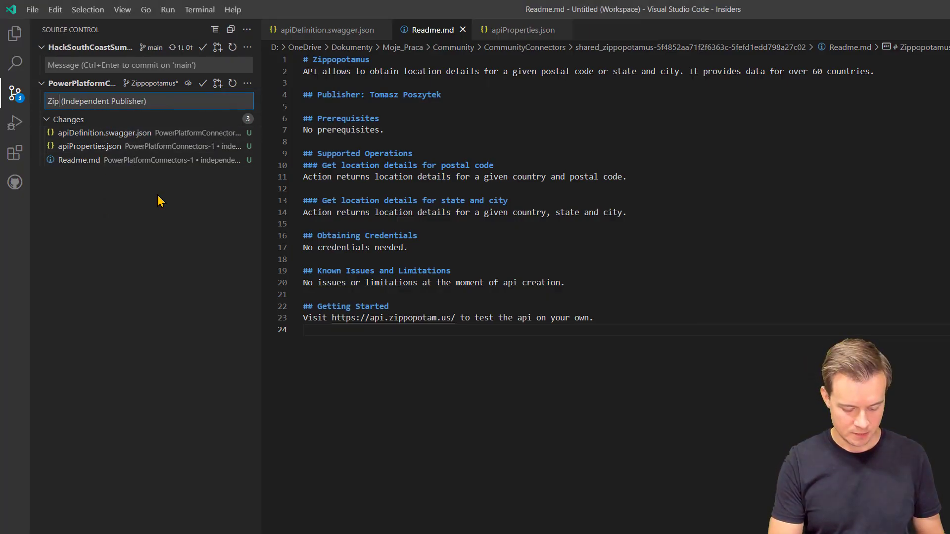
{"action": "type", "text": "popotam"}
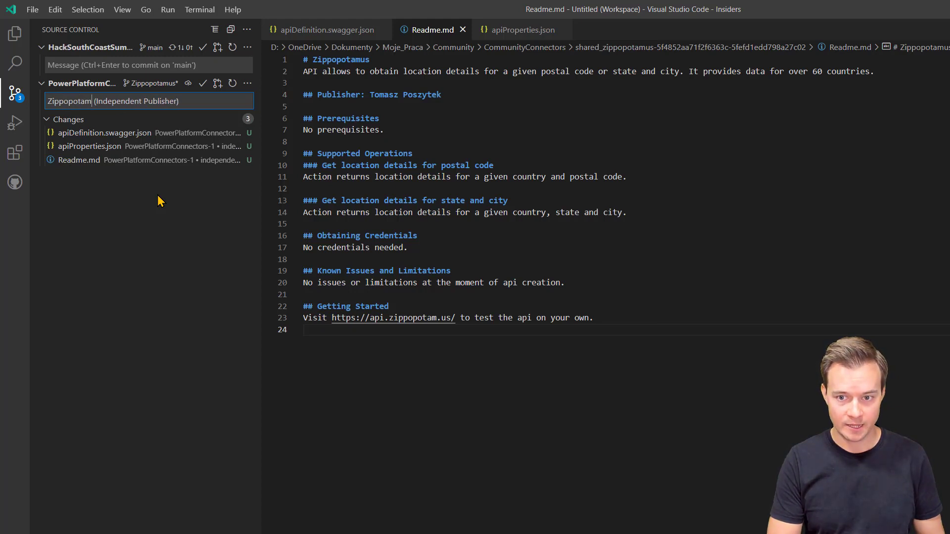
{"action": "type", "text": "us"}
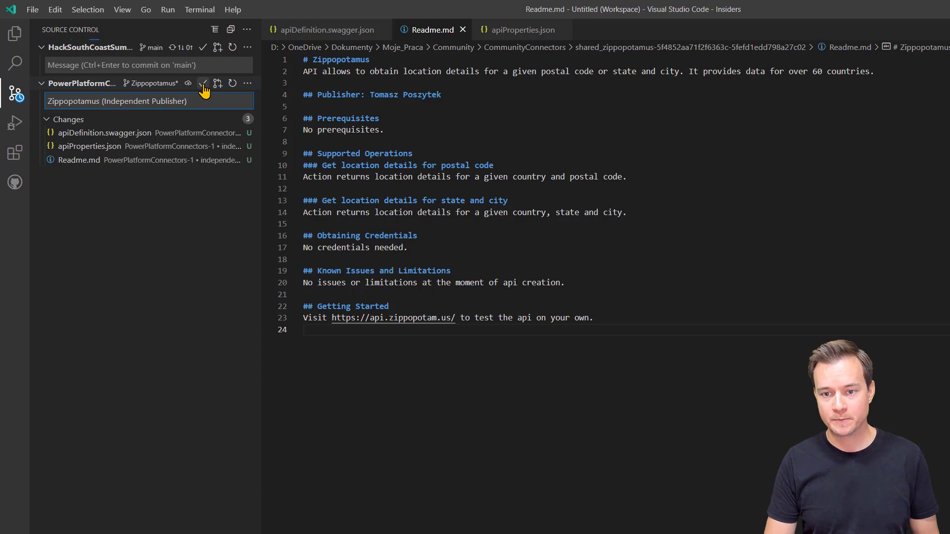
{"action": "left_click", "coordinate": [203, 84]}
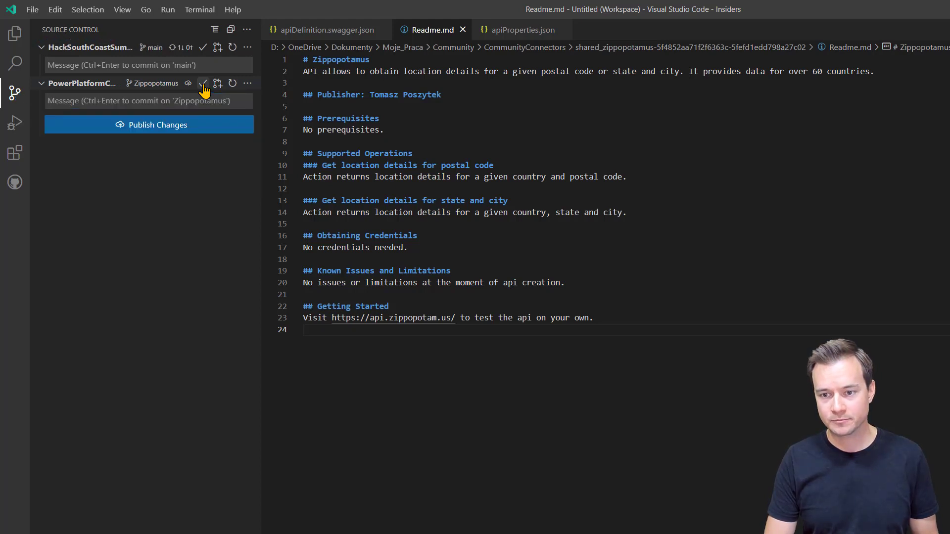
Step: Publish the Zippopotamus branch to origin and start a pull request
{"action": "left_click", "coordinate": [158, 130]}
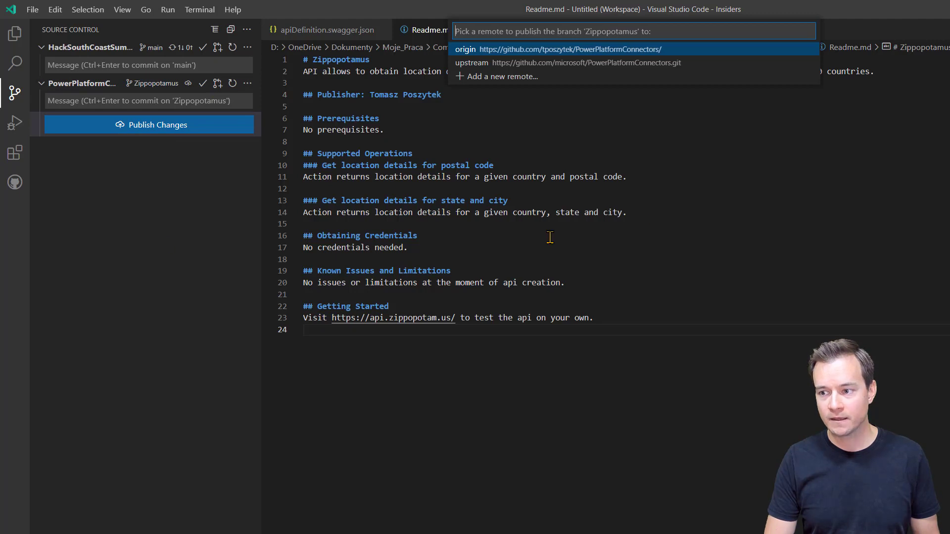
{"action": "left_click", "coordinate": [571, 52]}
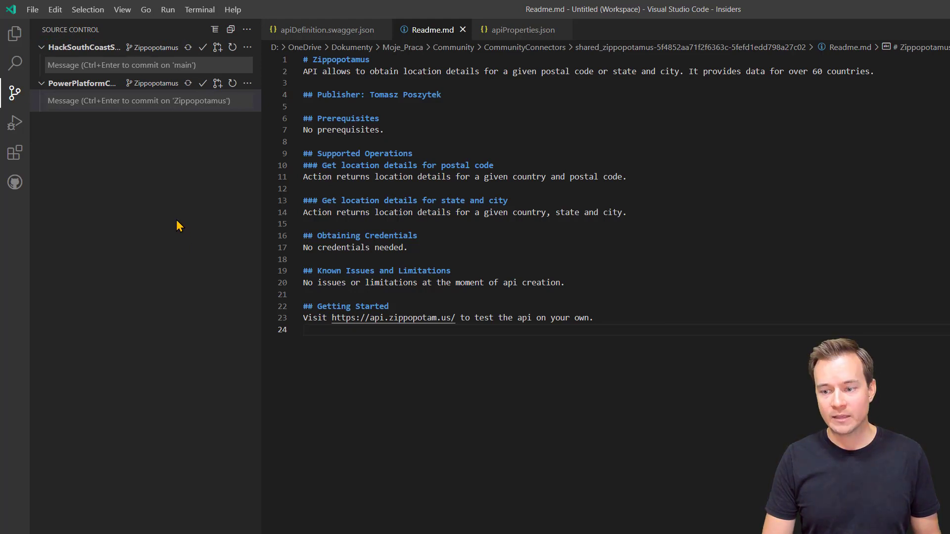
{"action": "left_click", "coordinate": [217, 85]}
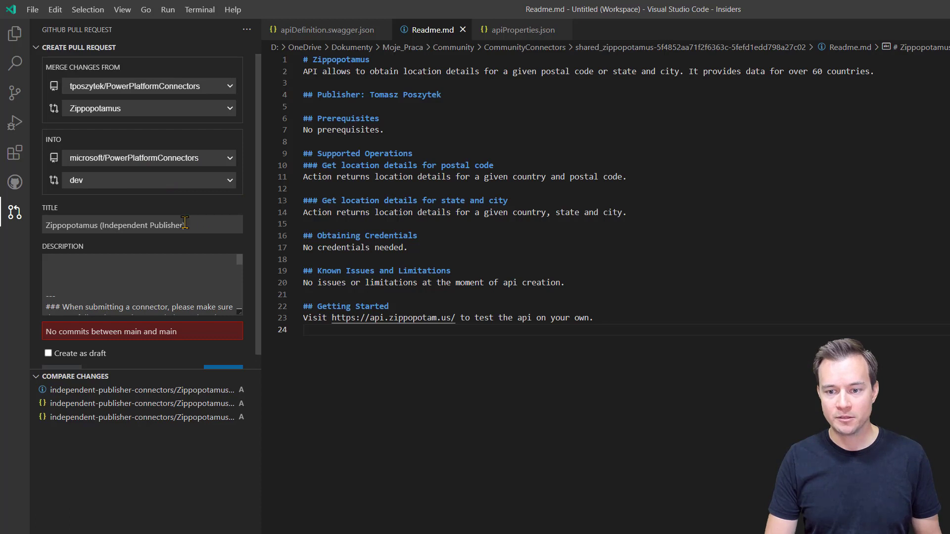
Step: Check the 'Zippopotamus (Independent Publisher)' title and enlarge the Description box to show the template
{"action": "left_click_drag", "start_coordinate": [186, 225], "coordinate": [63, 223]}
{"action": "left_click_drag", "start_coordinate": [186, 225], "coordinate": [62, 228]}
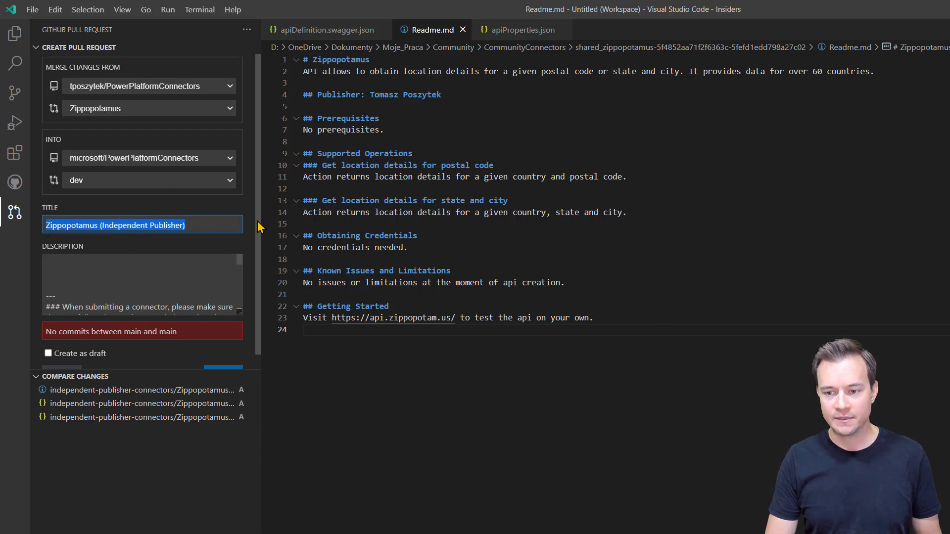
{"action": "left_click_drag", "start_coordinate": [238, 315], "coordinate": [233, 530]}
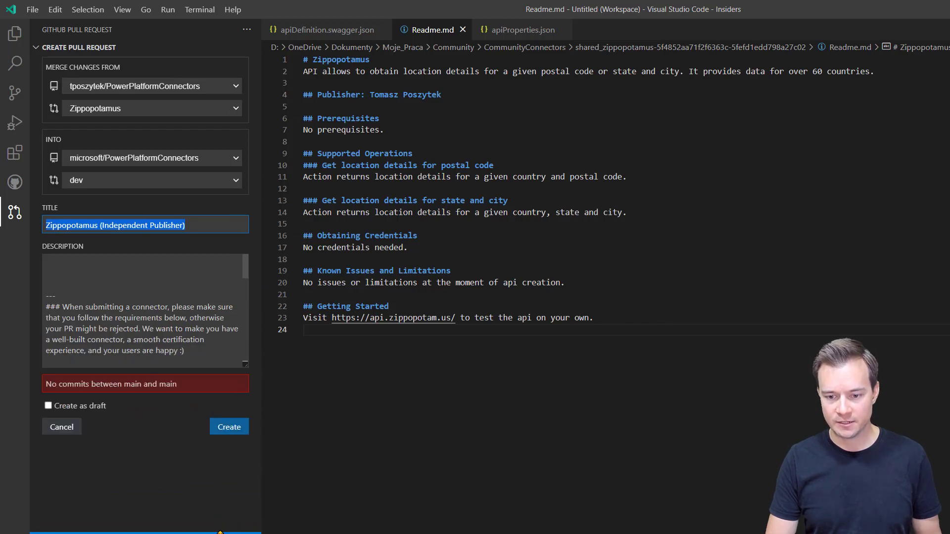
{"action": "left_click_drag", "start_coordinate": [245, 366], "coordinate": [237, 512]}
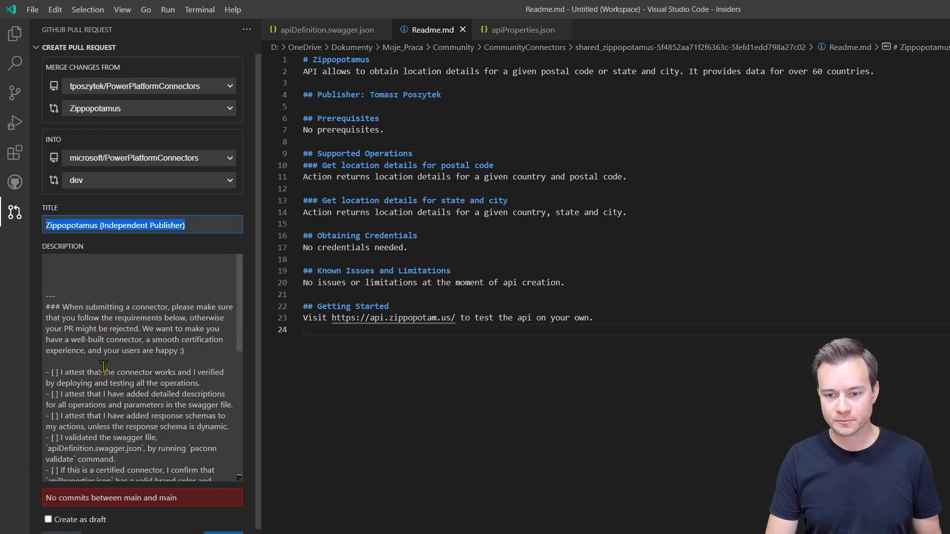
Step: Review the certification checklist items in the description, including swagger validation
{"action": "left_click", "coordinate": [60, 263]}
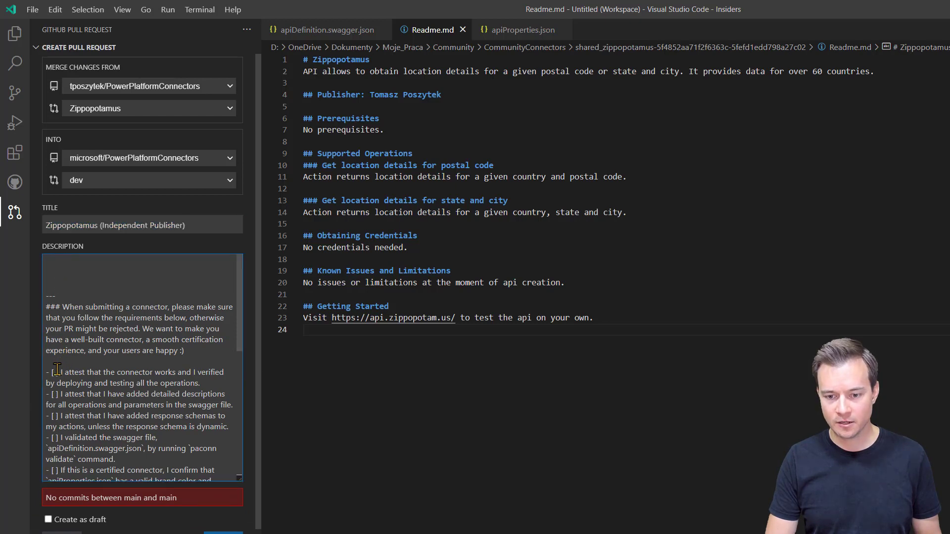
{"action": "left_click", "coordinate": [55, 417]}
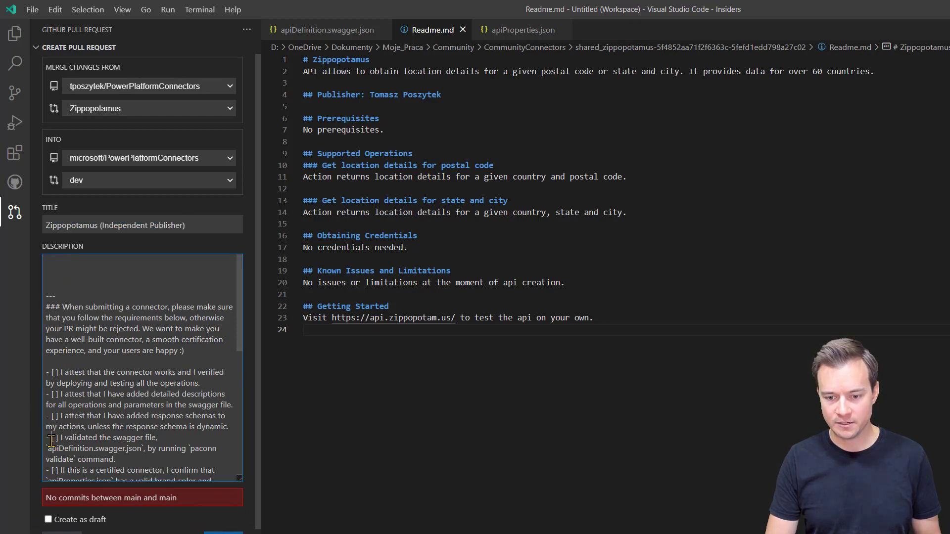
{"action": "scroll", "coordinate": [51, 315], "scroll_direction": "down", "scroll_amount": 3}
{"action": "left_click", "coordinate": [51, 315]}
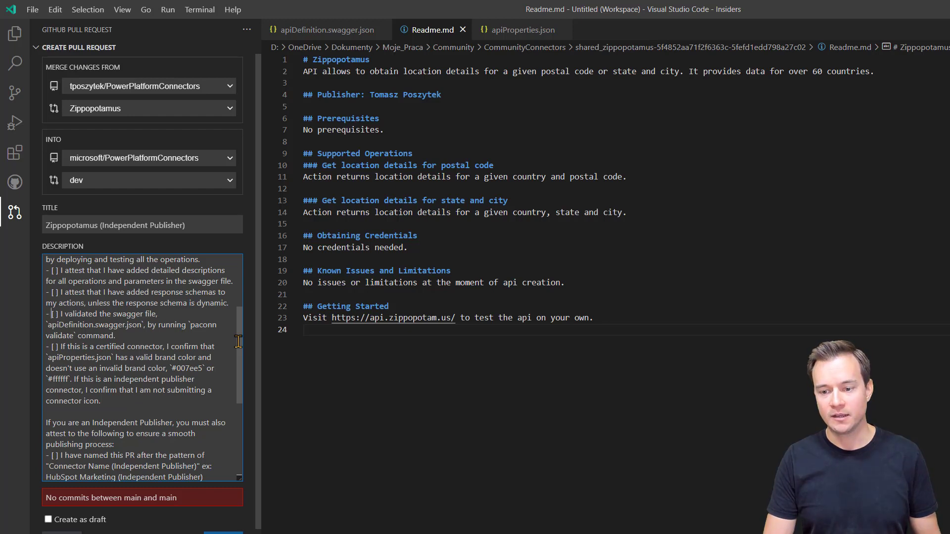
{"action": "left_click_drag", "start_coordinate": [238, 341], "coordinate": [236, 414]}
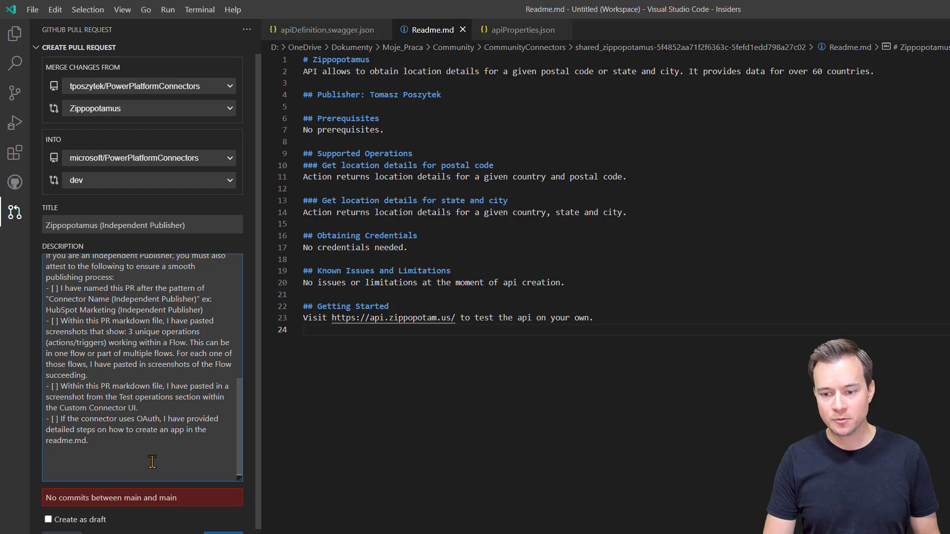